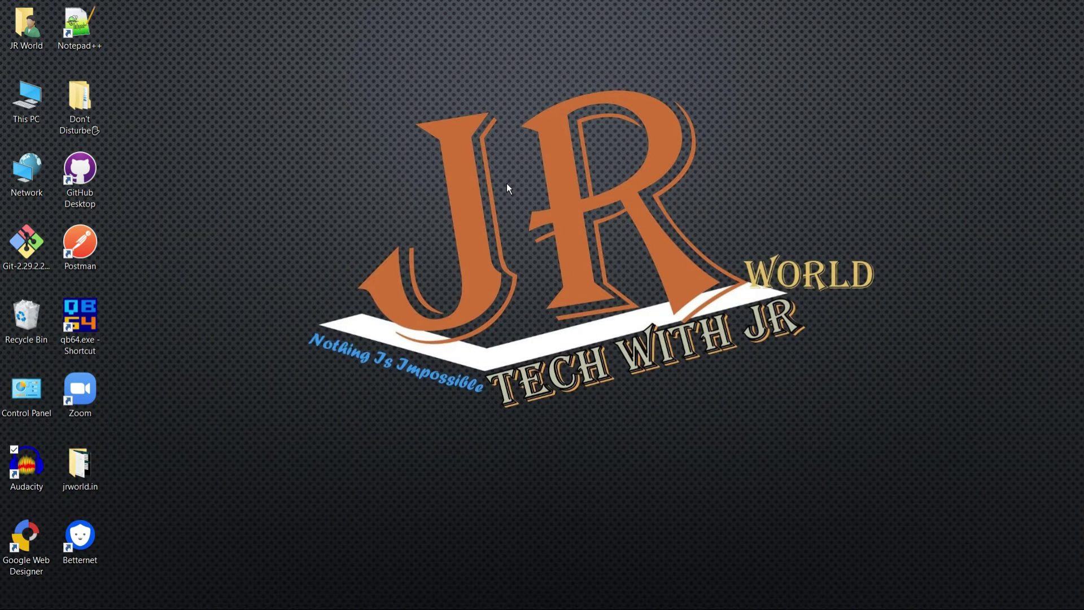
Step: Refresh the Windows desktop several times from its right-click menu
right_click(431, 133)
click(470, 195)
right_click(469, 198)
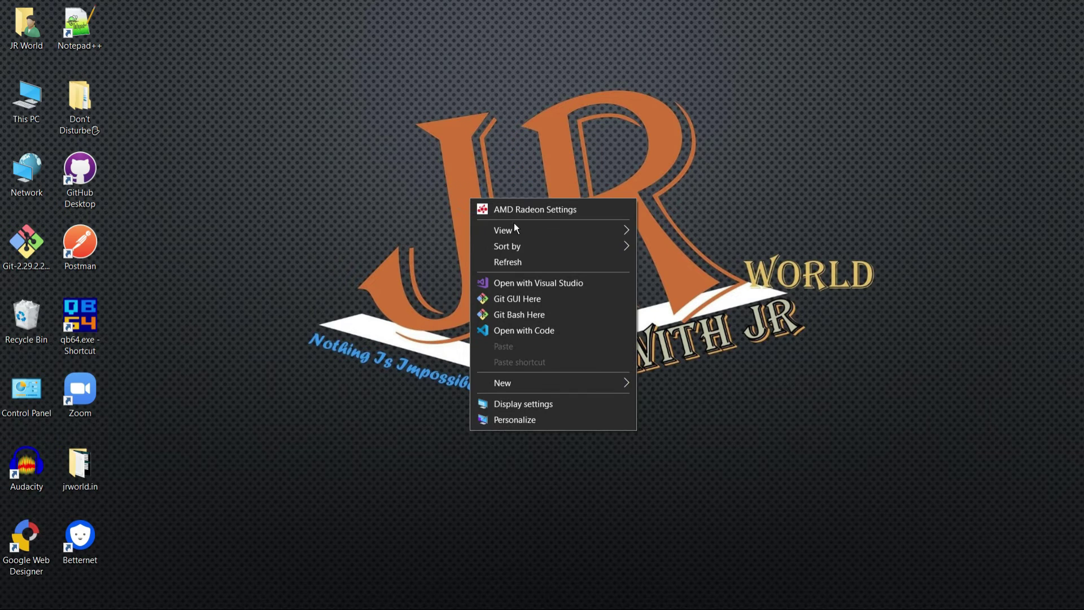
click(520, 262)
right_click(519, 262)
click(604, 326)
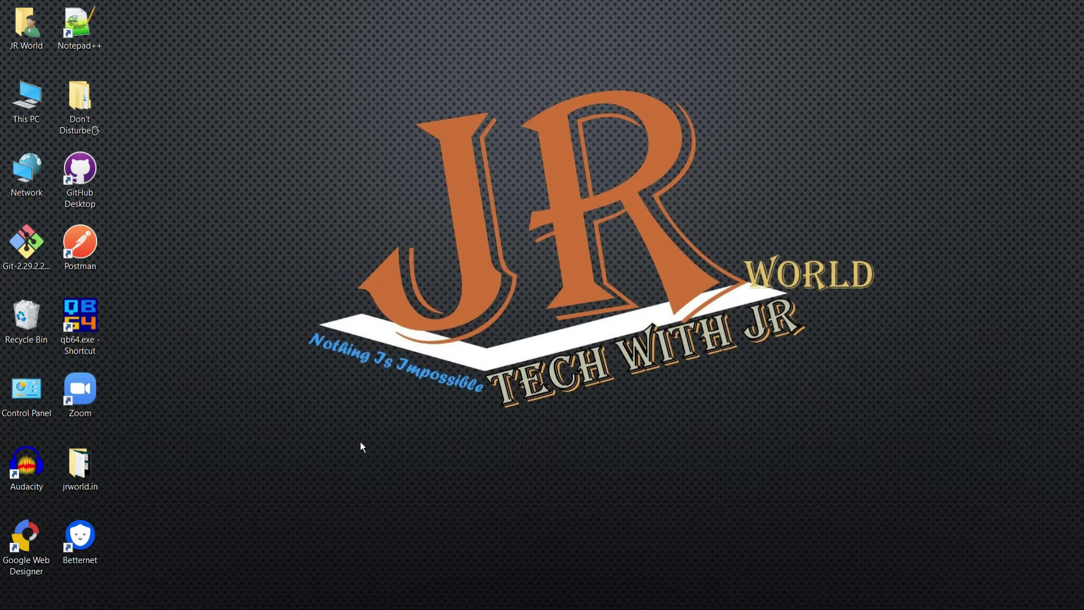
Step: Search Windows for 'ms' and launch Microsoft Word from the results
mouse_move(52, 602)
click(51, 596)
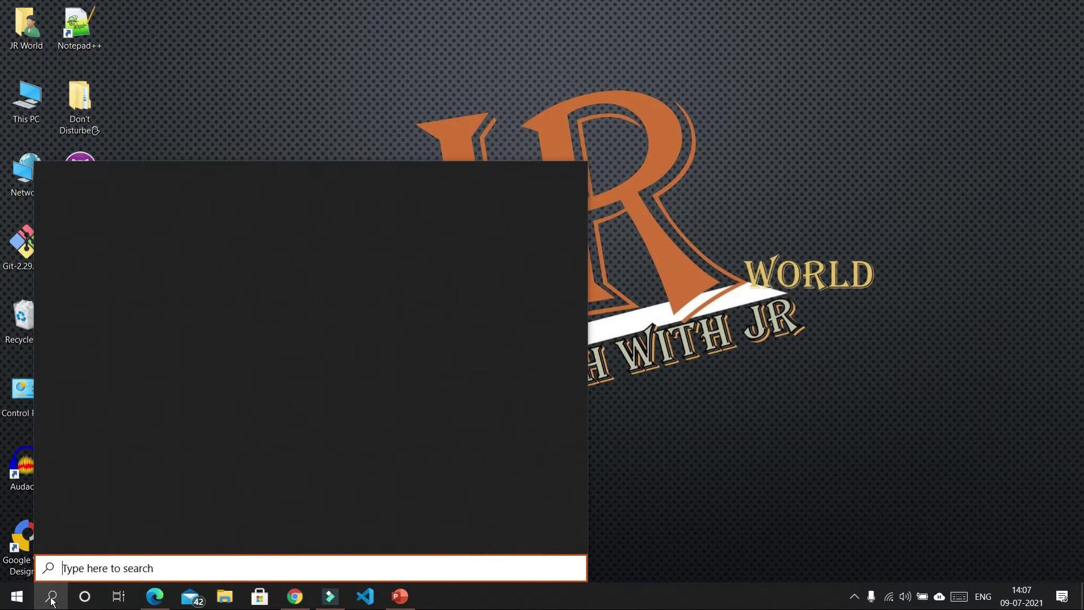
text(ms)
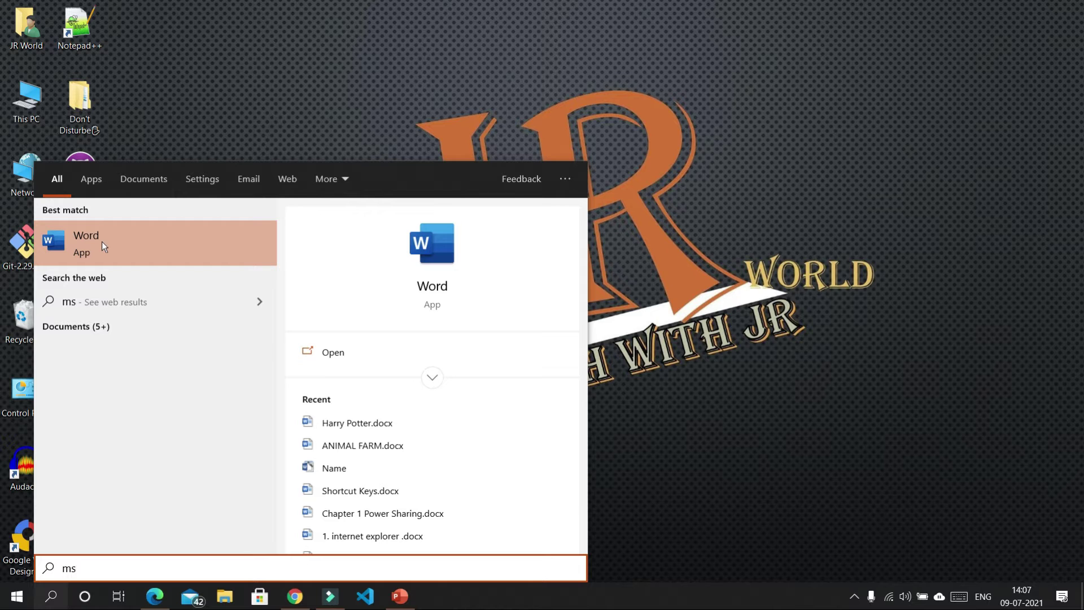
click(101, 241)
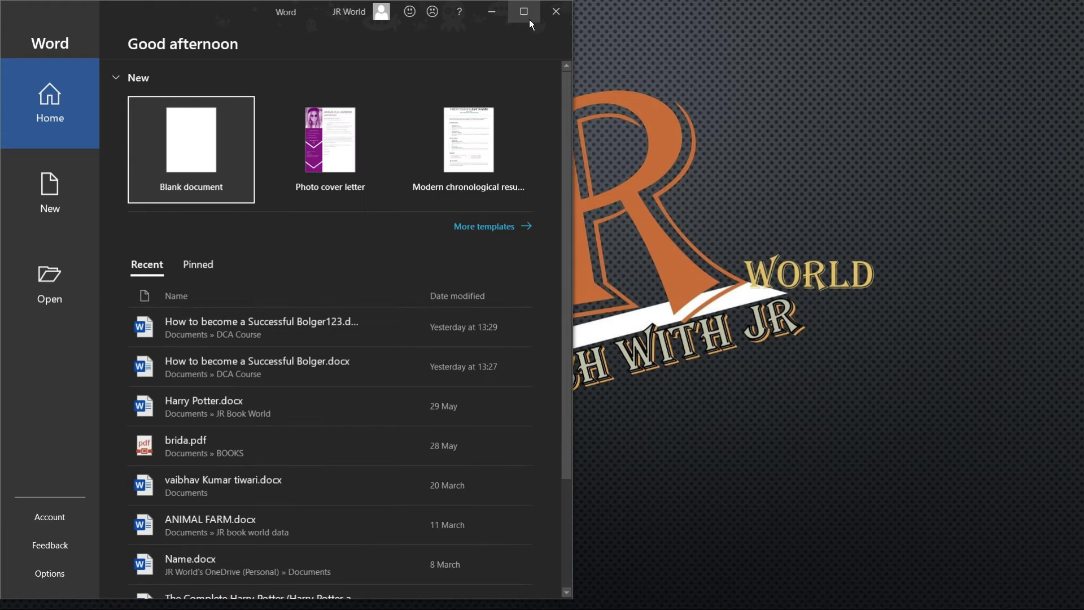
Step: Maximize Word and open How to become a Successful Bolger123.docx from the recent files
double_click(530, 20)
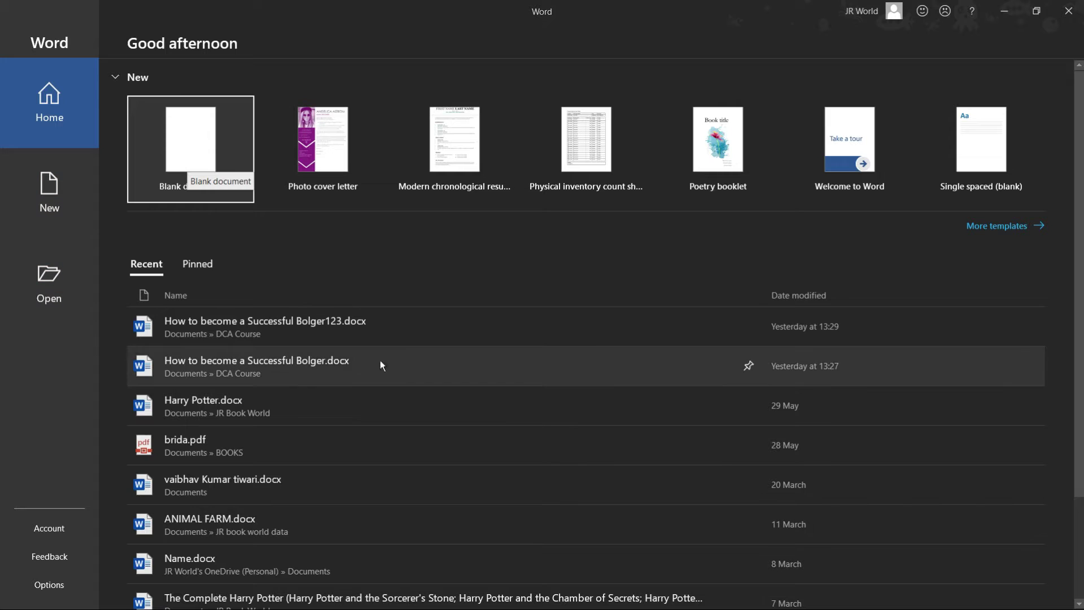
mouse_move(305, 330)
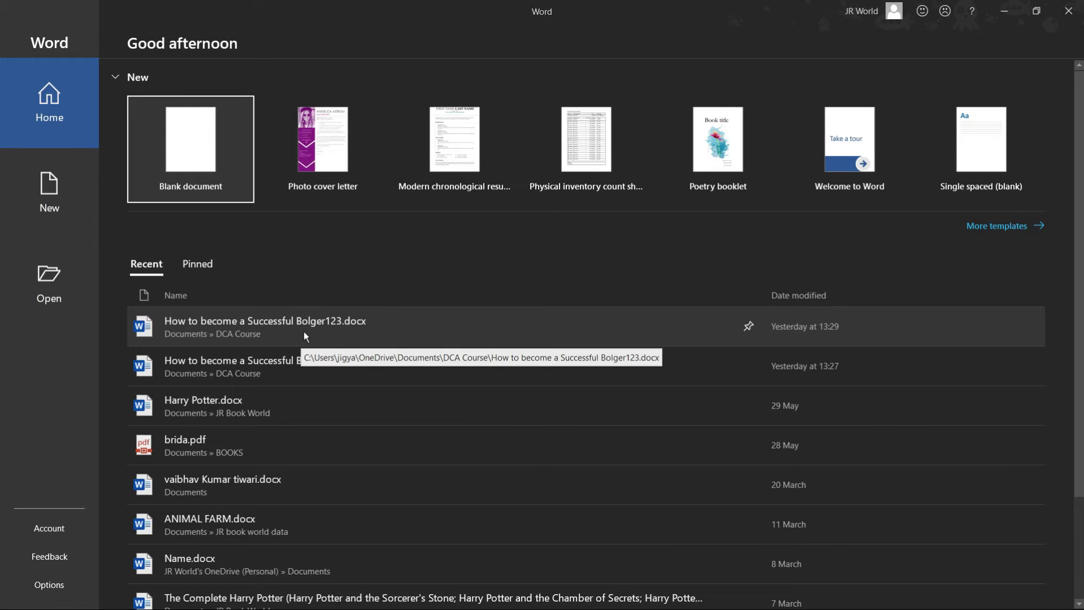
click(352, 323)
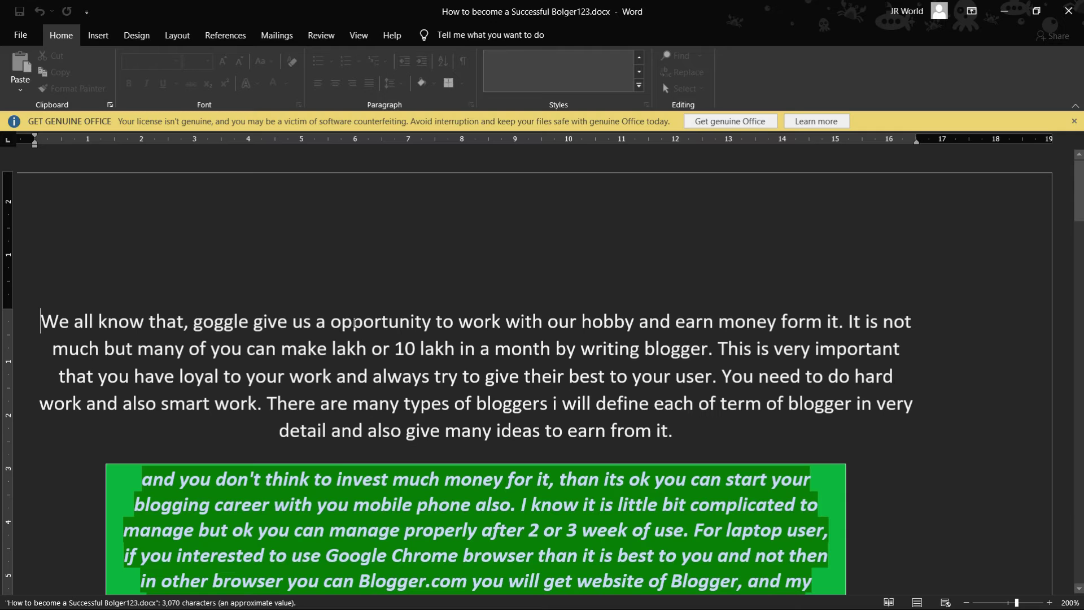
scroll(516, 362, down, 5)
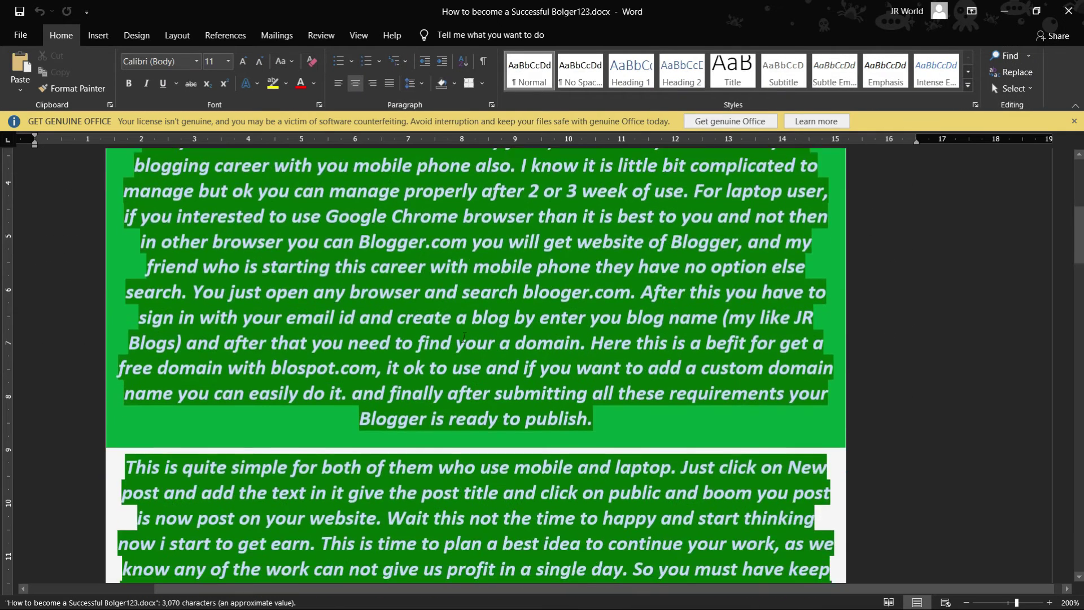
scroll(604, 330, down, 5)
scroll(605, 330, down, 3)
scroll(604, 329, down, 5)
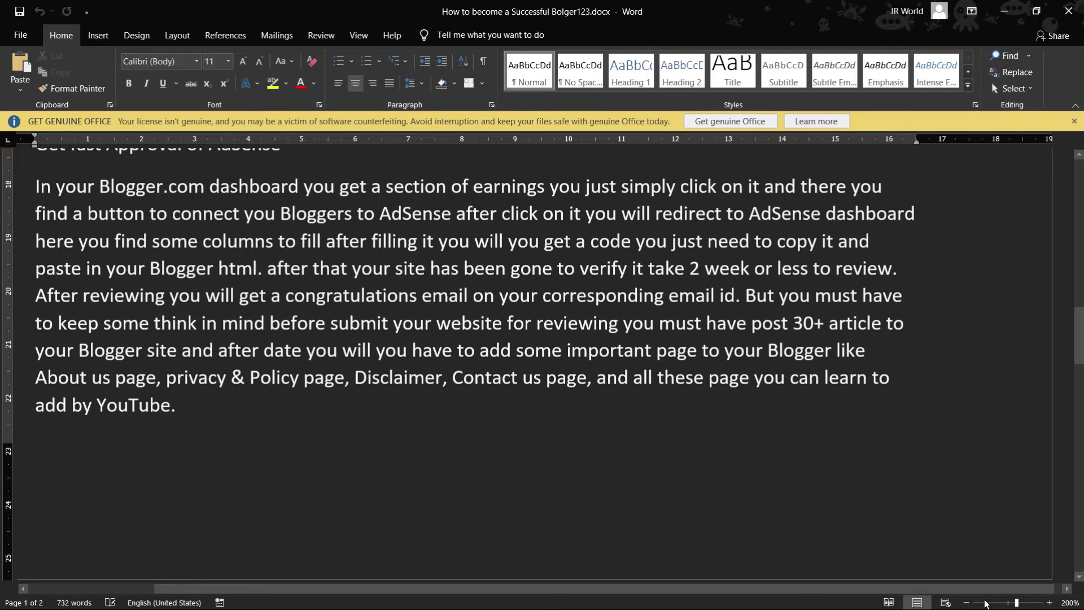
Step: Zoom out to fit the page width and dismiss the Get Genuine Office warning
drag(1016, 603, 1012, 602)
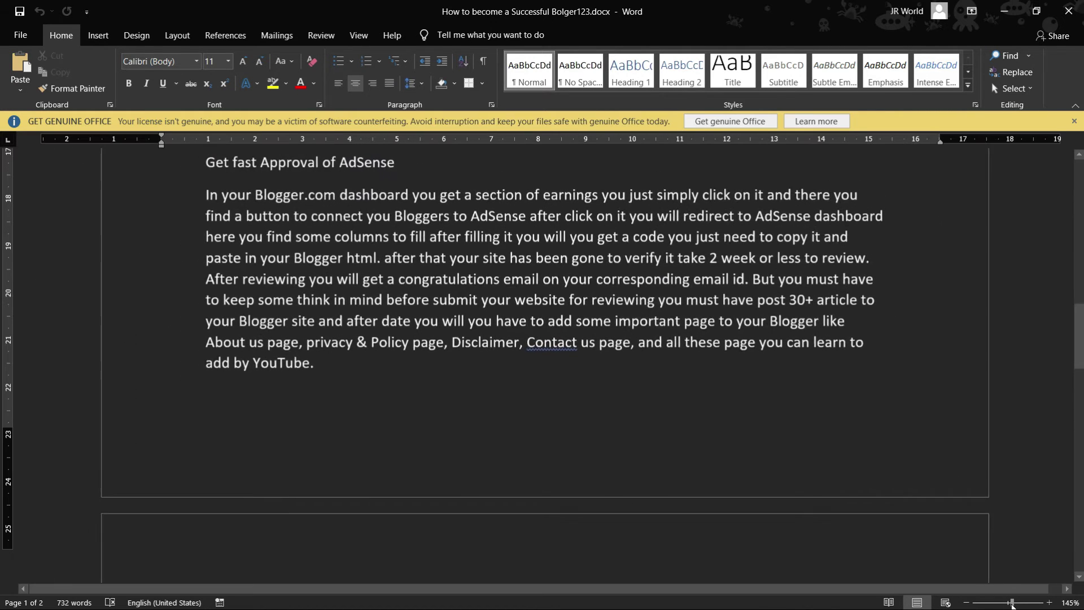
scroll(794, 489, up, 1)
scroll(779, 480, up, 4)
scroll(745, 471, up, 6)
scroll(704, 462, up, 2)
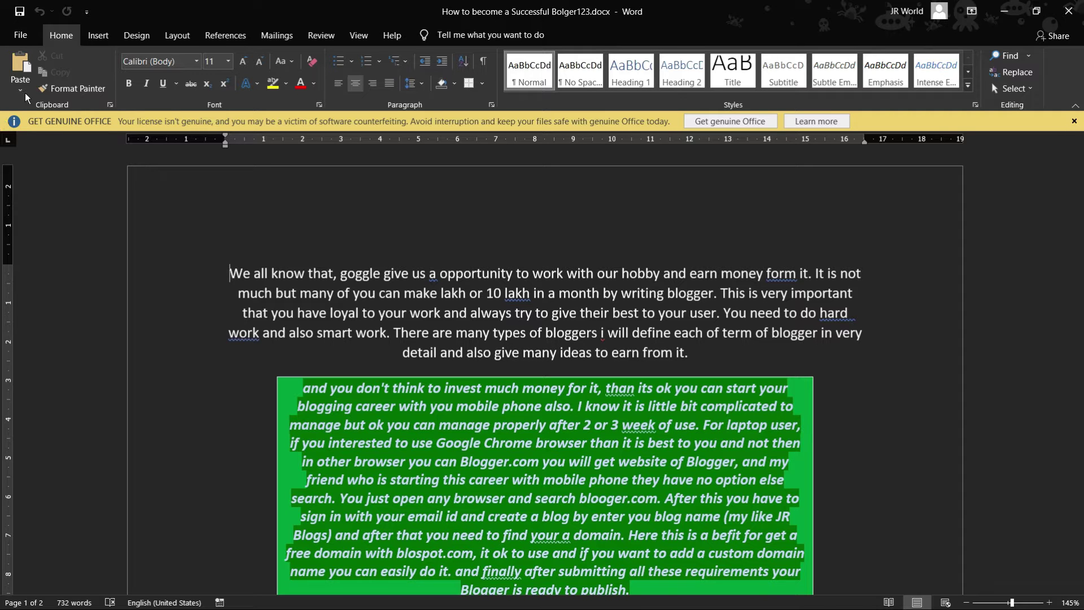
click(1074, 122)
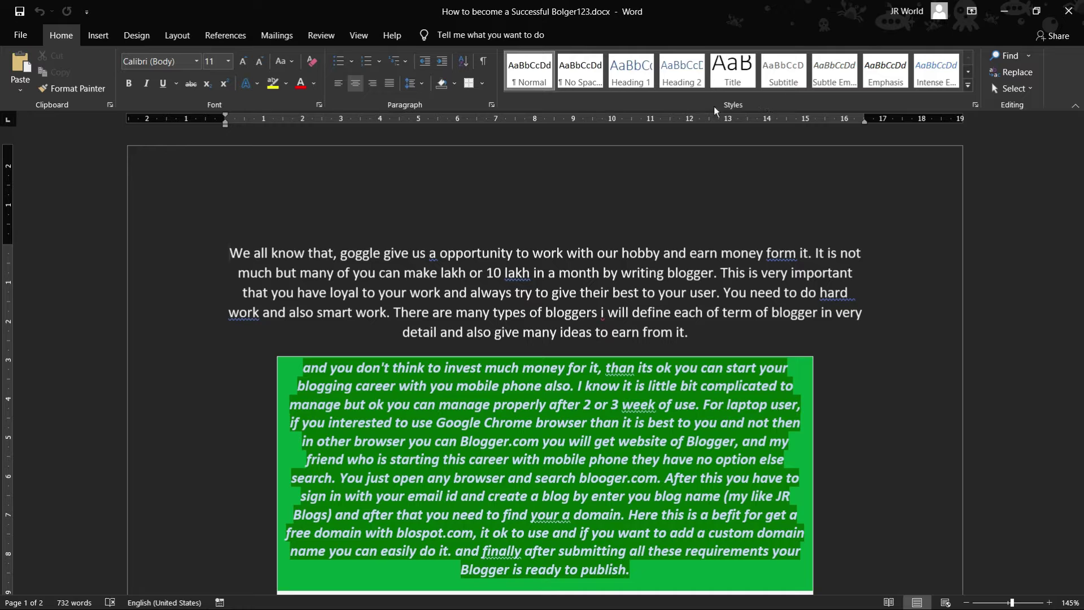
click(106, 37)
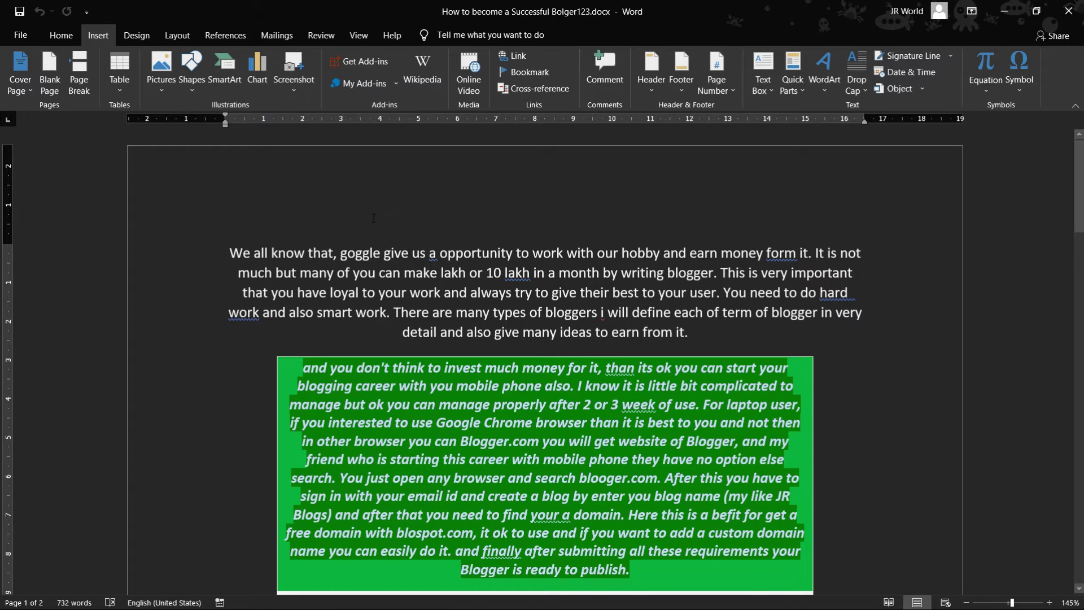
Step: Zoom the document in slightly and look over the article text
scroll(377, 212, down, 1)
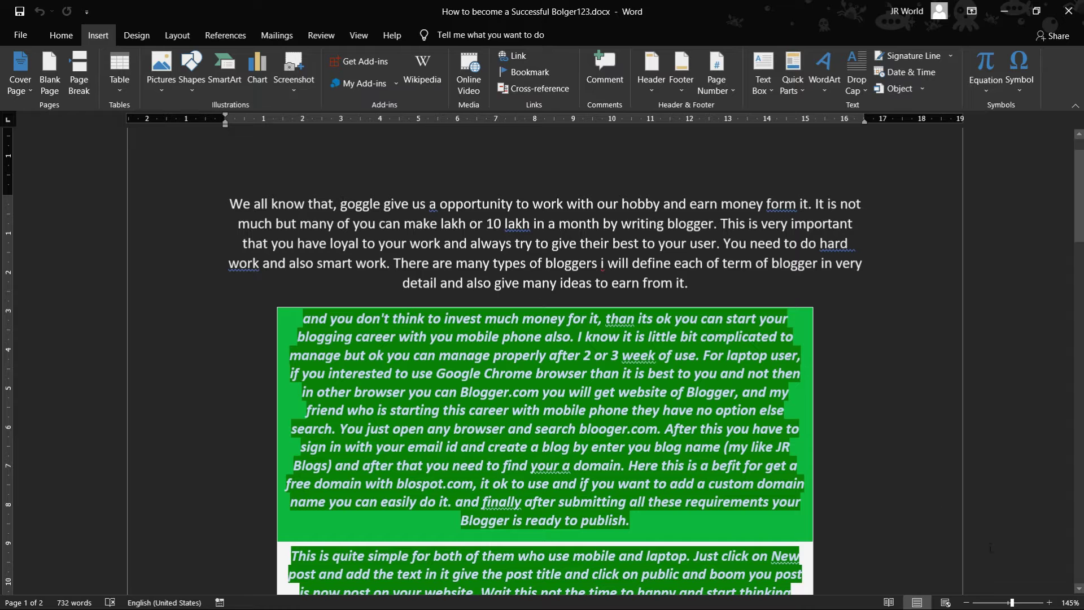
drag(1011, 602, 1008, 602)
scroll(458, 302, down, 6)
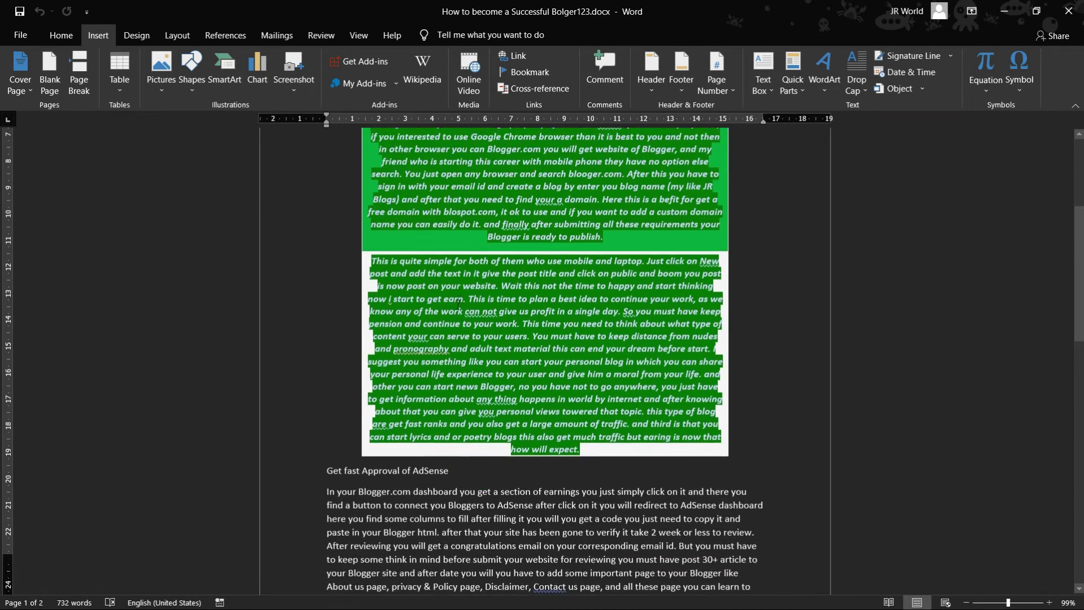
scroll(458, 302, down, 15)
scroll(452, 294, down, 10)
scroll(446, 285, down, 3)
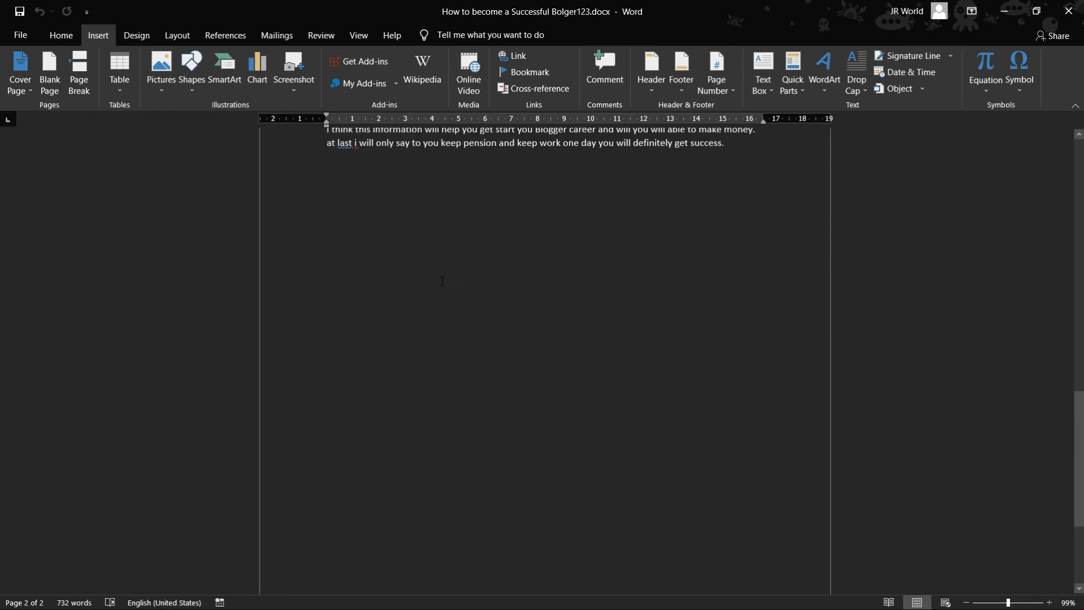
scroll(442, 280, up, 8)
scroll(442, 280, up, 10)
scroll(442, 281, up, 12)
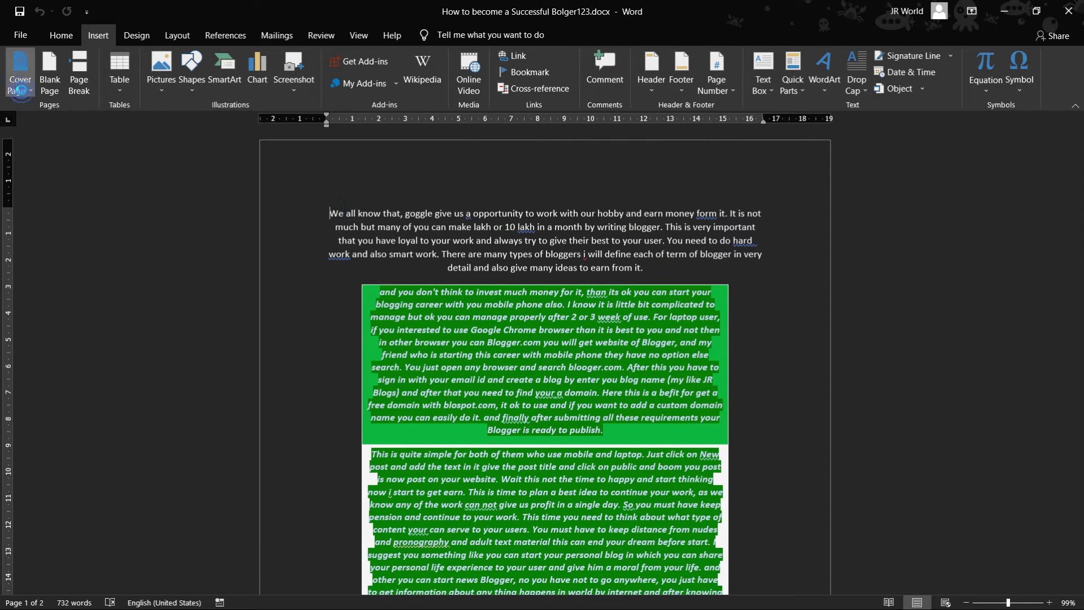
Step: Insert the ViewMaster design from the Cover Page gallery and review the new cover
click(25, 94)
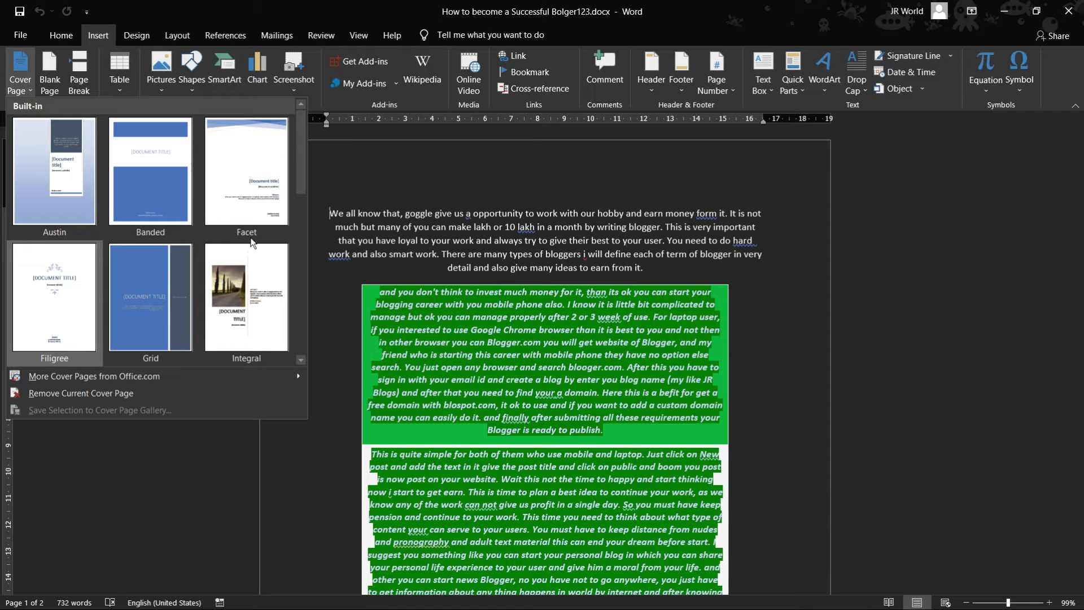
scroll(195, 186, down, 5)
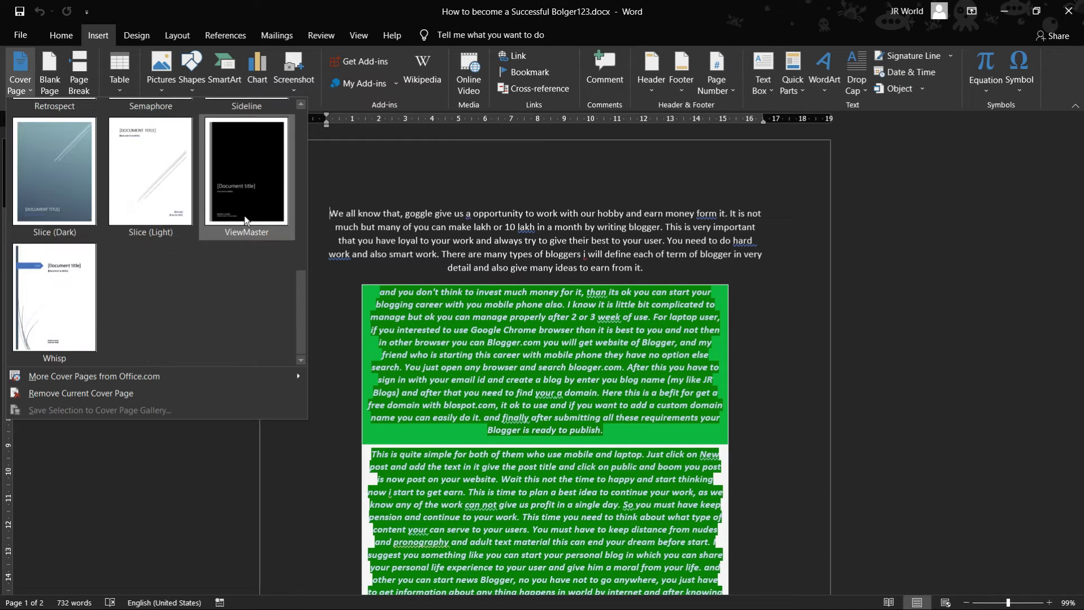
scroll(246, 220, up, 1)
click(249, 283)
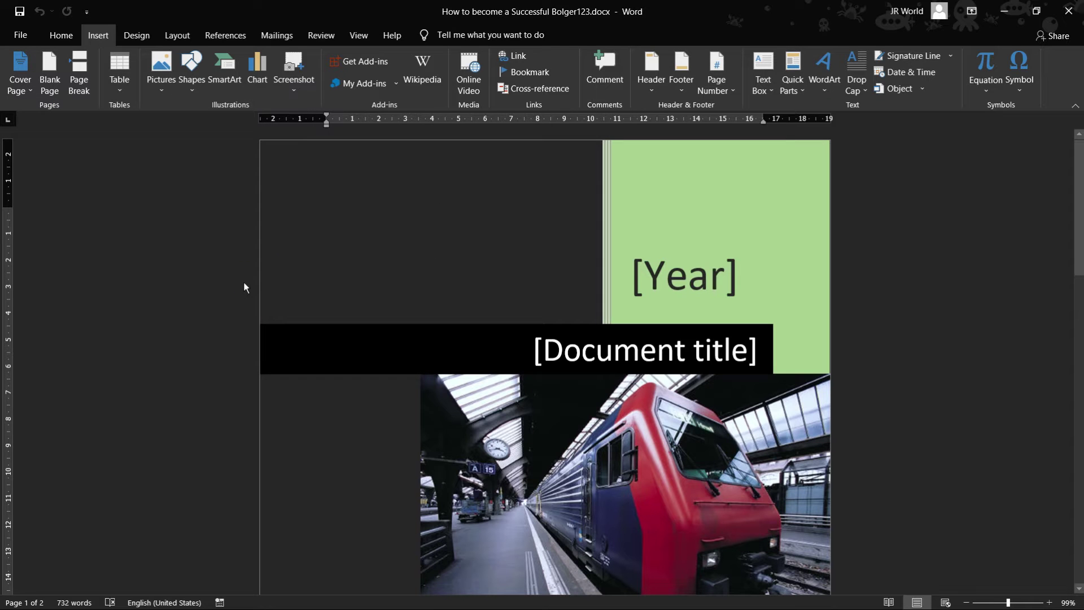
scroll(337, 322, down, 3)
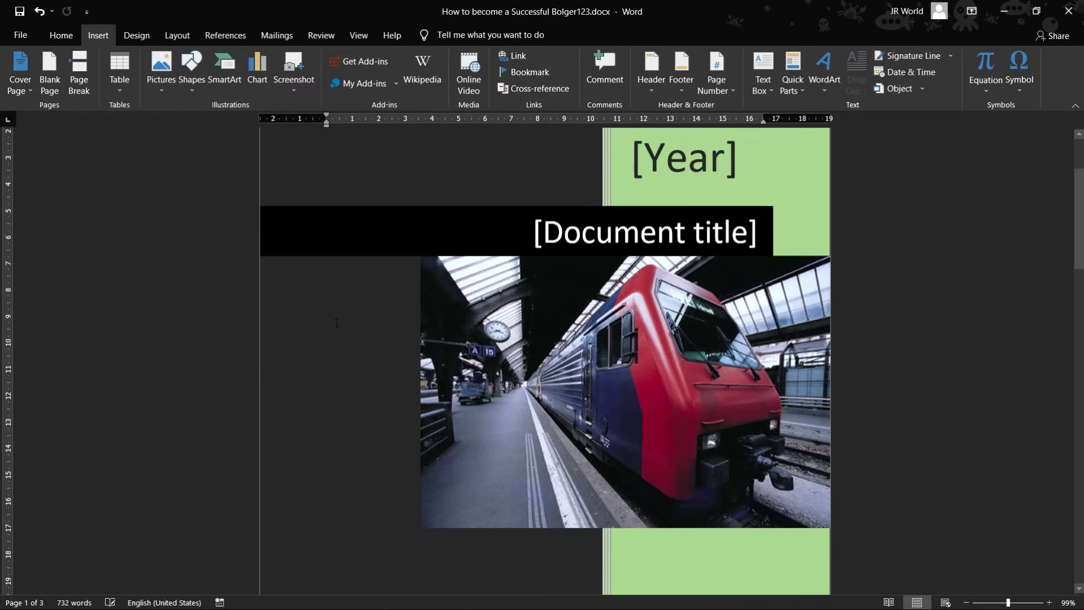
scroll(336, 323, down, 4)
scroll(337, 323, down, 4)
scroll(325, 272, down, 5)
scroll(325, 272, down, 3)
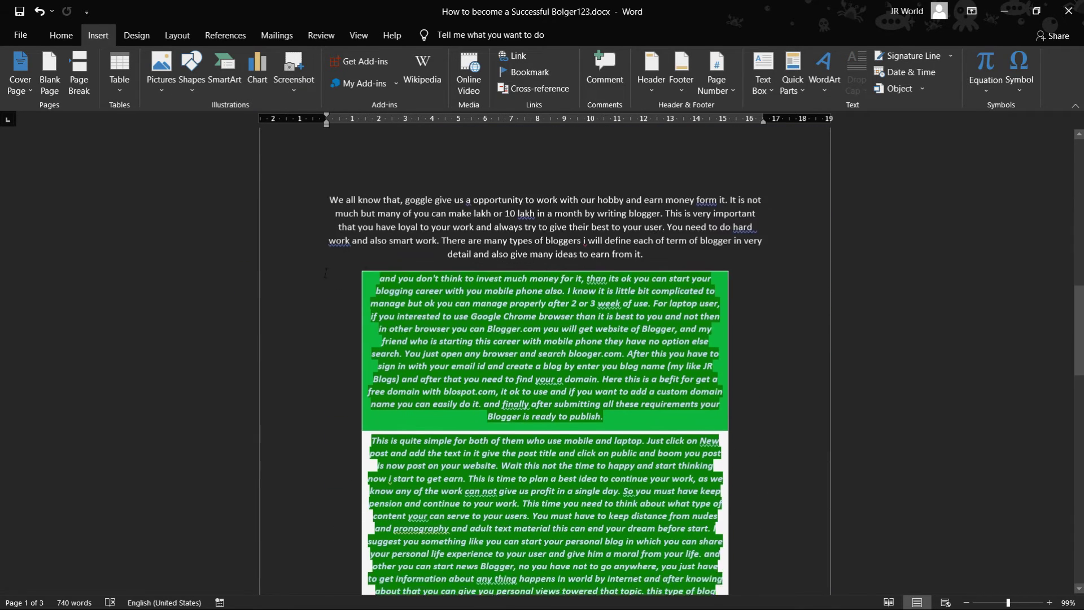
scroll(325, 273, down, 8)
scroll(325, 272, down, 2)
scroll(350, 316, down, 6)
scroll(395, 376, down, 3)
scroll(395, 376, up, 4)
scroll(395, 376, up, 6)
scroll(480, 282, up, 6)
scroll(557, 198, up, 5)
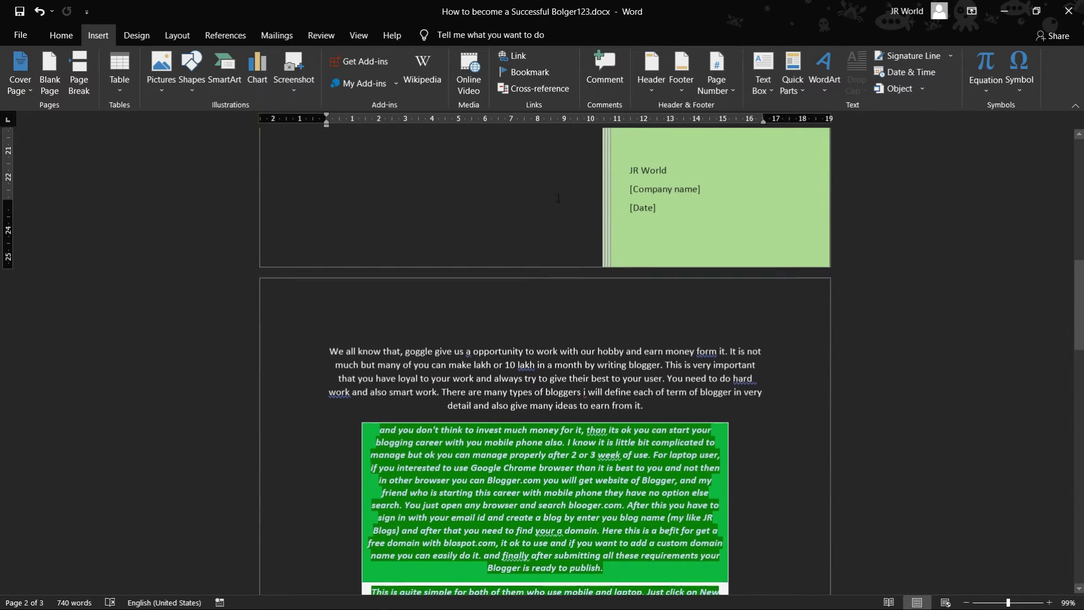
scroll(557, 198, up, 3)
scroll(477, 228, up, 2)
scroll(564, 242, up, 1)
scroll(613, 257, up, 2)
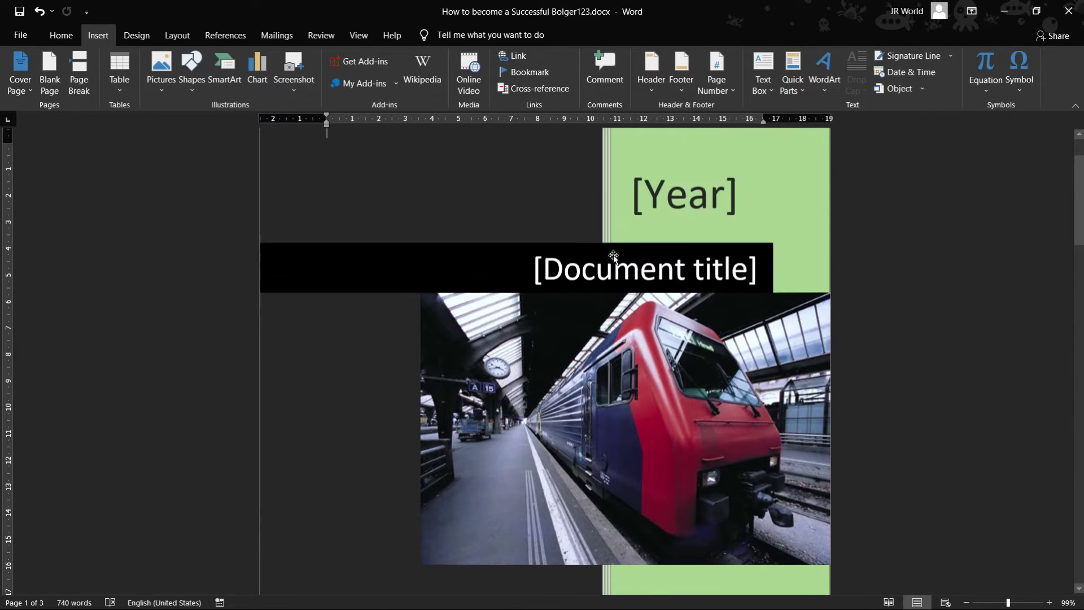
scroll(613, 257, up, 1)
Step: Set the cover page's Year field to 2021 using its date picker
click(700, 219)
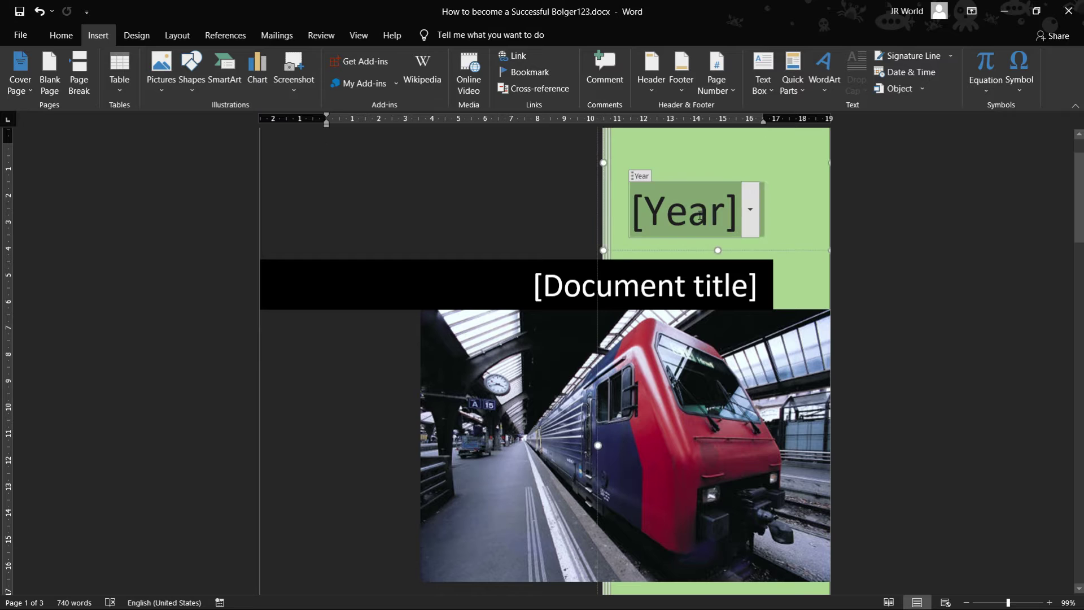
click(749, 209)
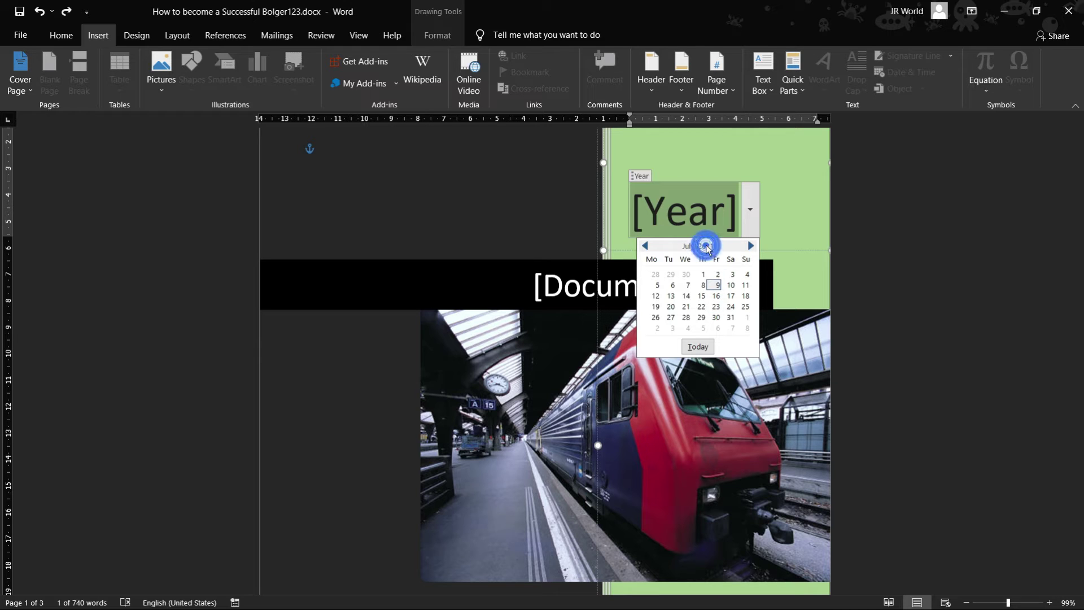
click(716, 285)
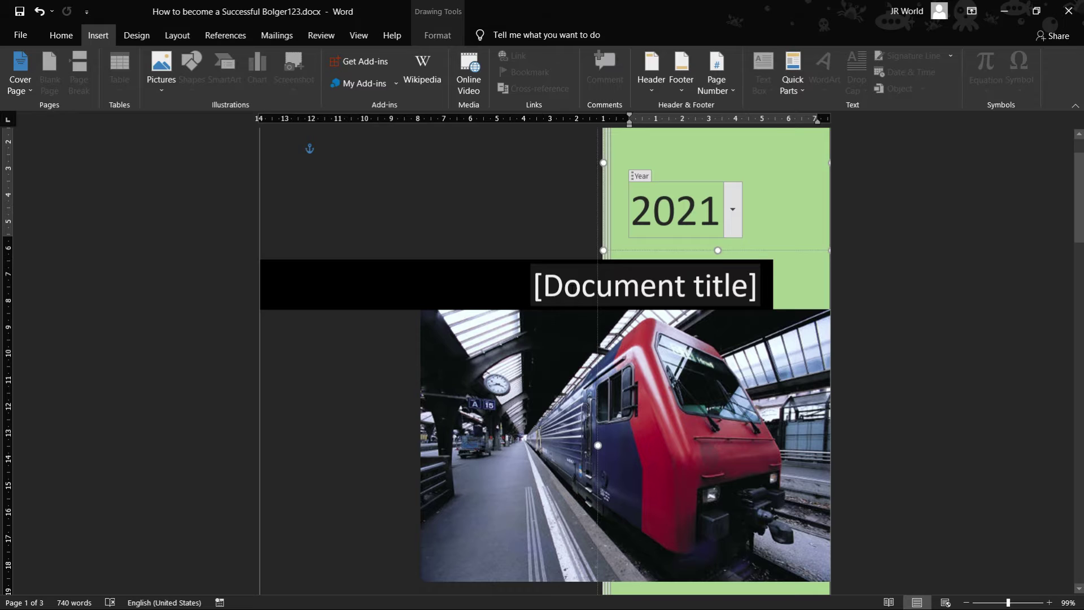
Step: Type 'HOW To Become a Blogger' into the Document title placeholder
click(571, 292)
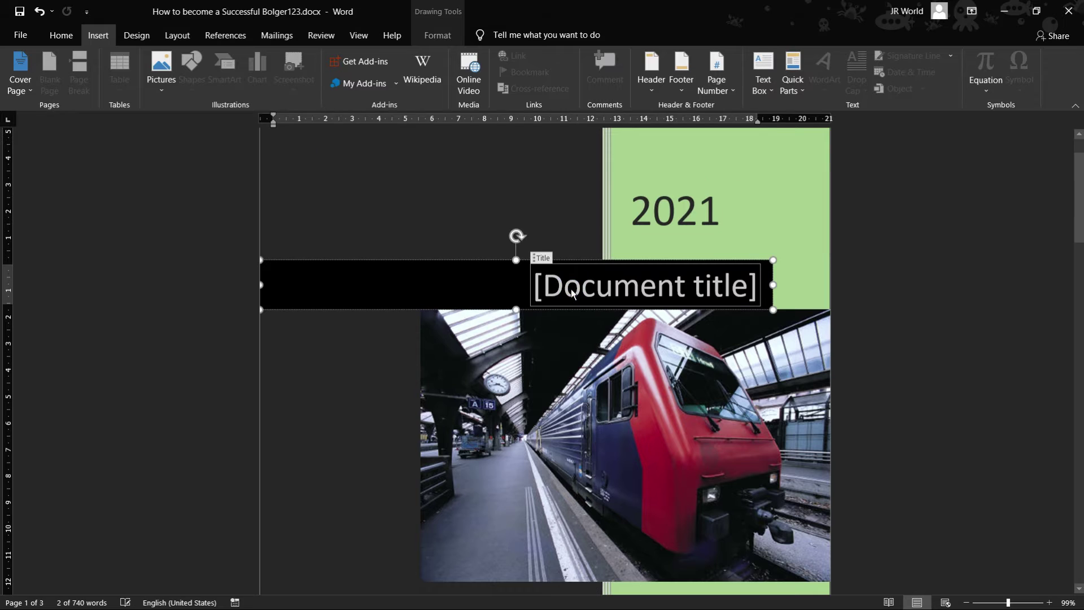
click(543, 256)
click(685, 287)
text(HOW To Become a Sus)
key(BackSpace)
key(BackSpace)
key(BackSpace)
text(Blogger)
Step: Change the case of HOW to lowercase, then Capitalize Each Word to get 'How'
scroll(459, 249, down, 1)
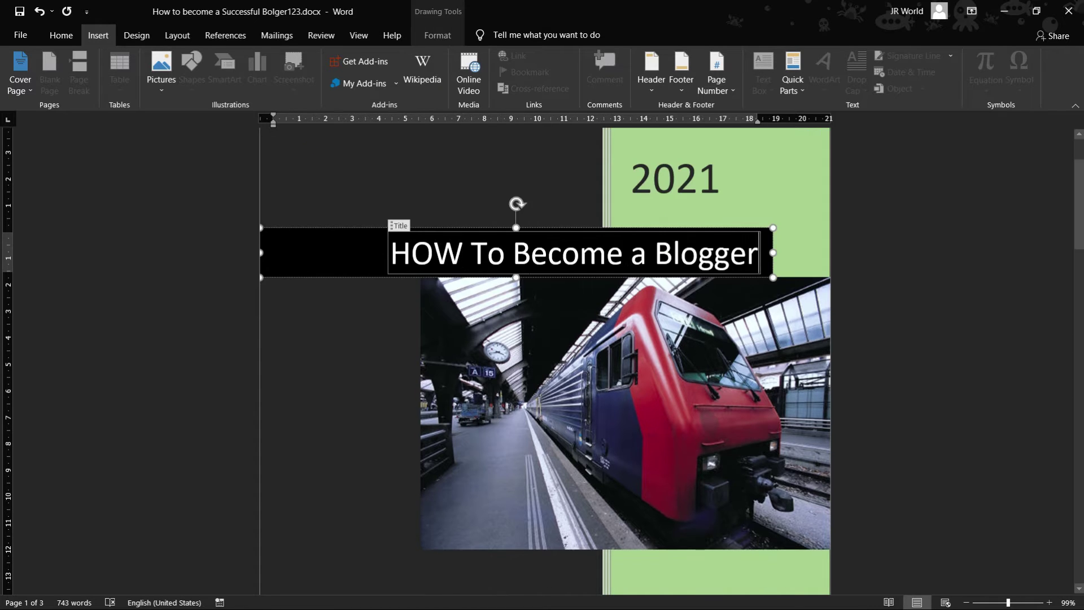
drag(462, 253, 393, 256)
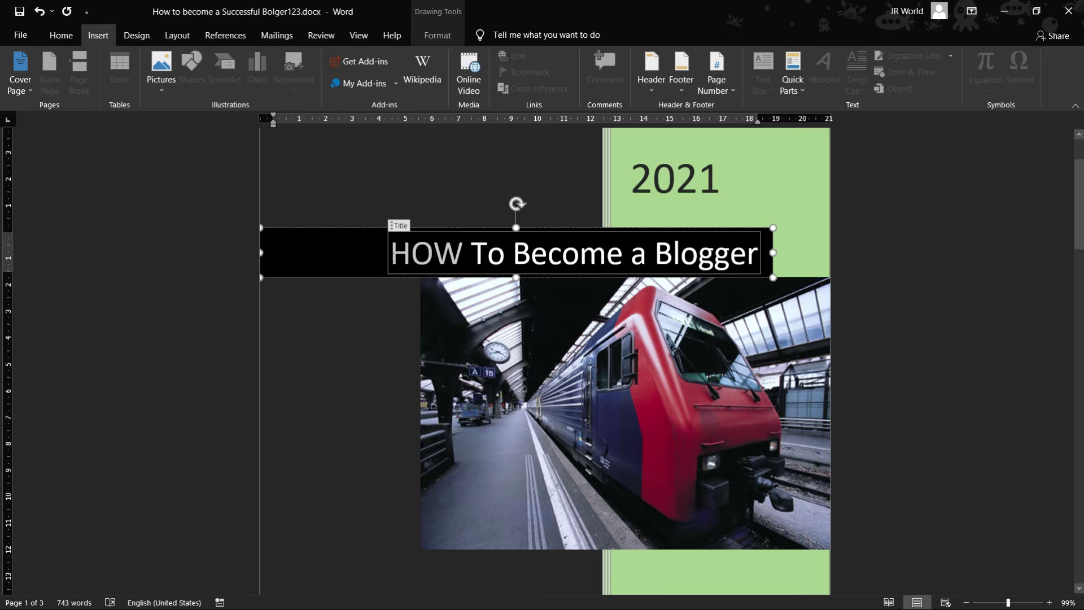
click(61, 35)
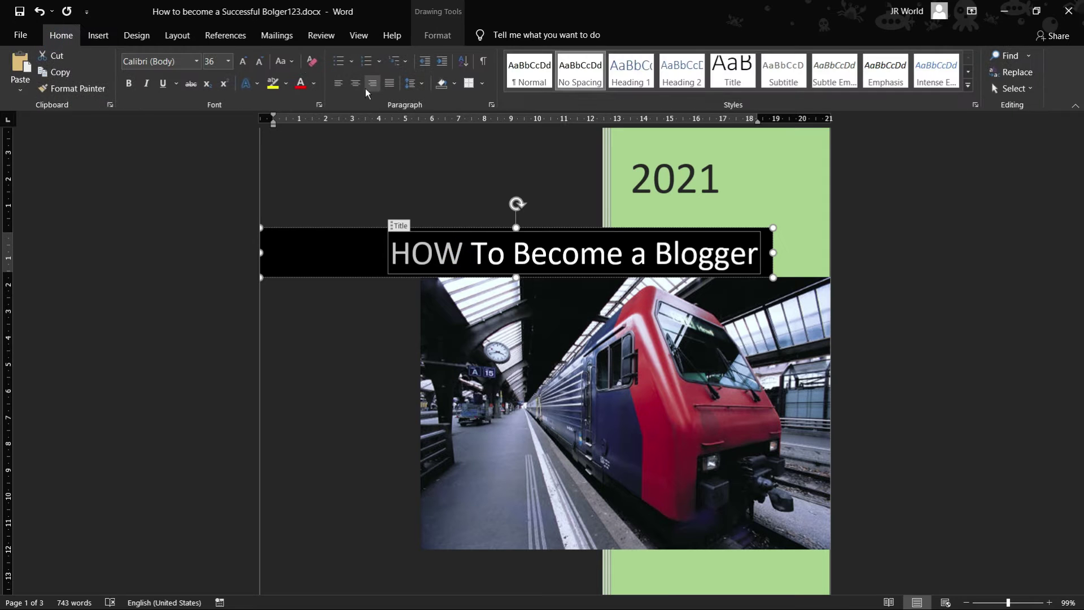
click(282, 61)
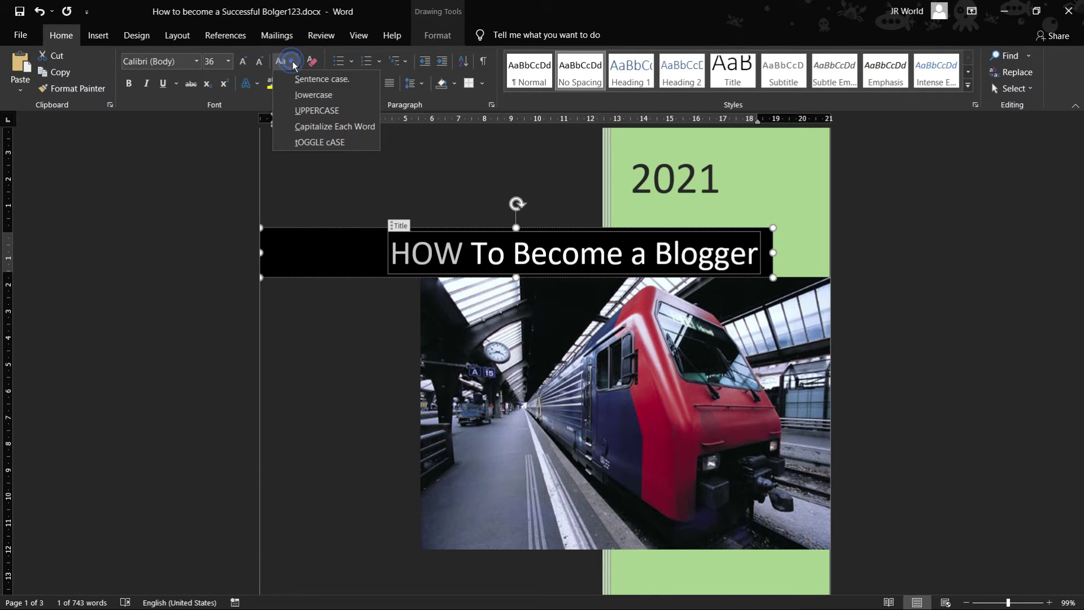
click(326, 95)
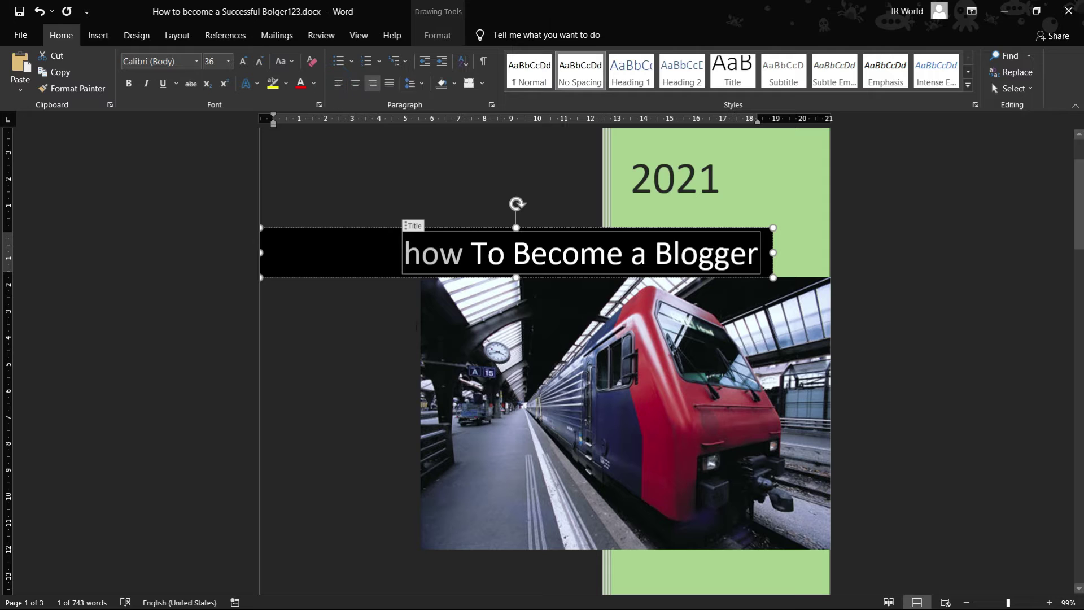
click(288, 63)
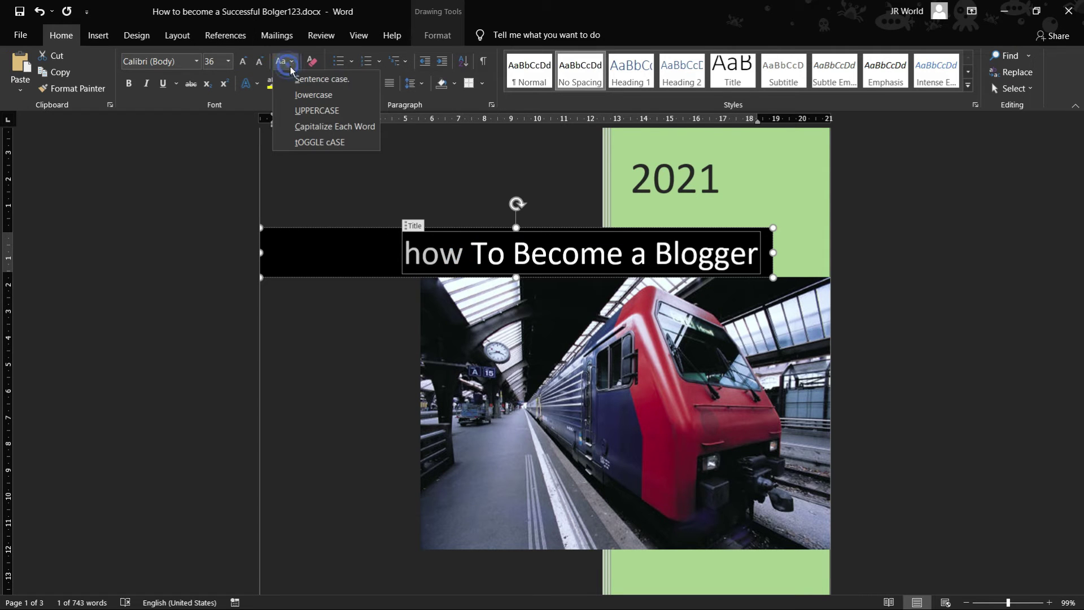
click(320, 127)
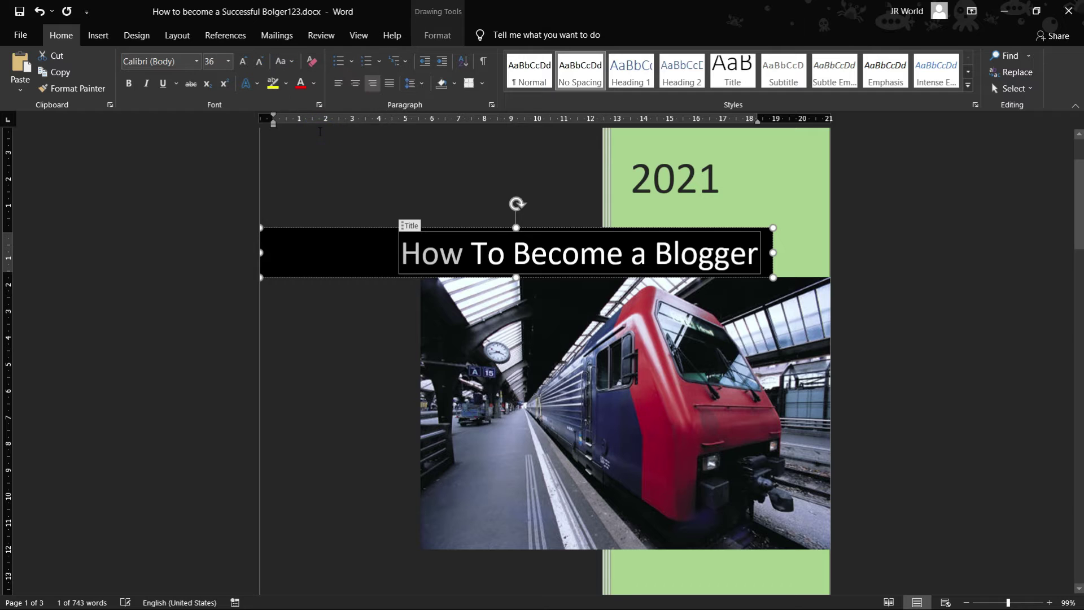
click(361, 374)
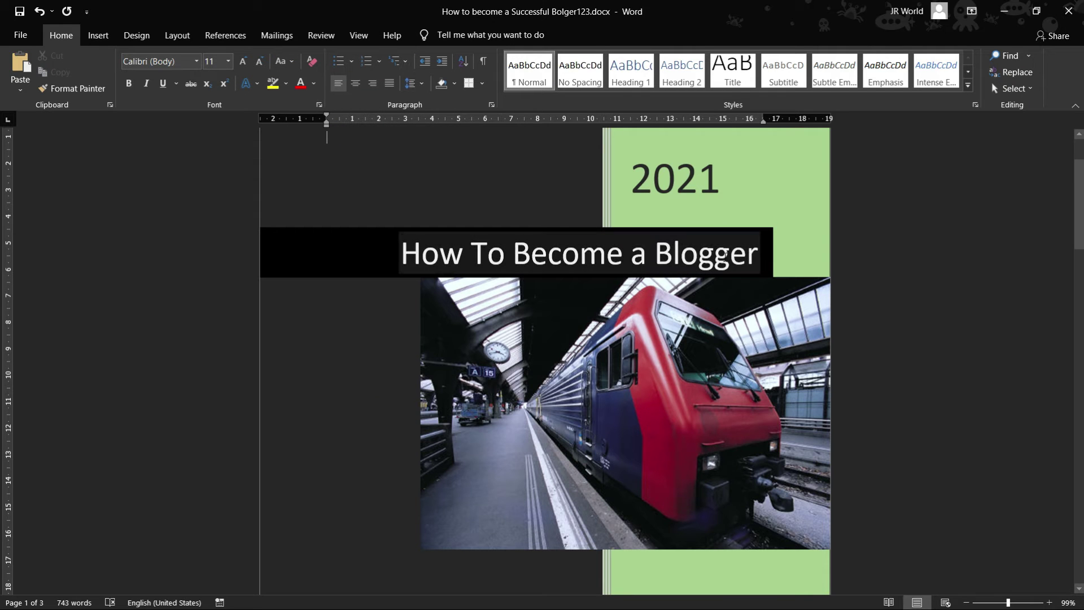
Step: Cut the [Company name] placeholder and delete the leftover empty line under JR World
scroll(631, 430, down, 2)
scroll(631, 430, down, 6)
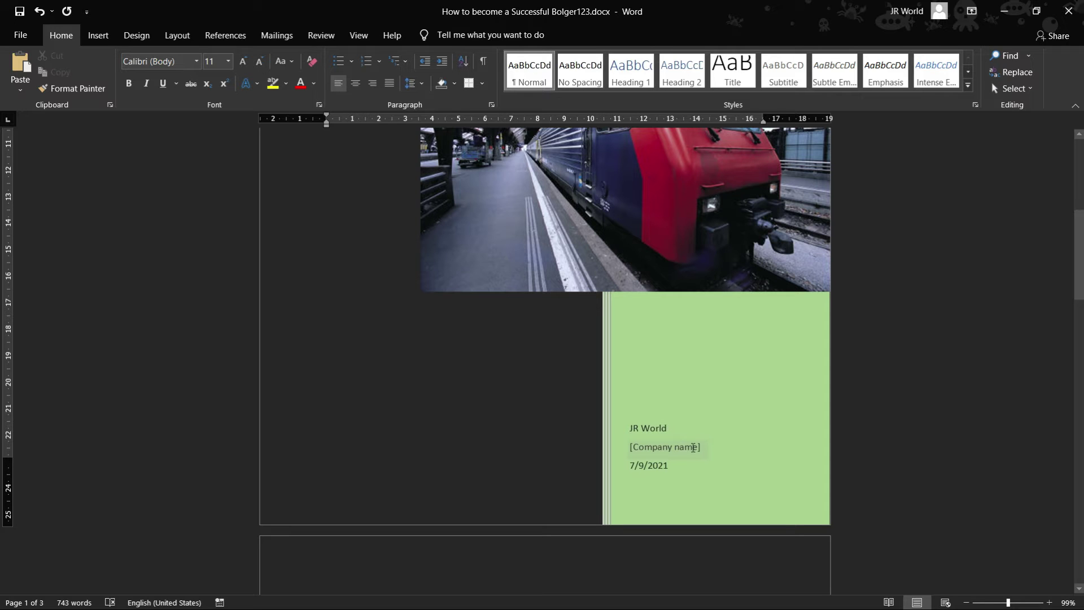
click(691, 448)
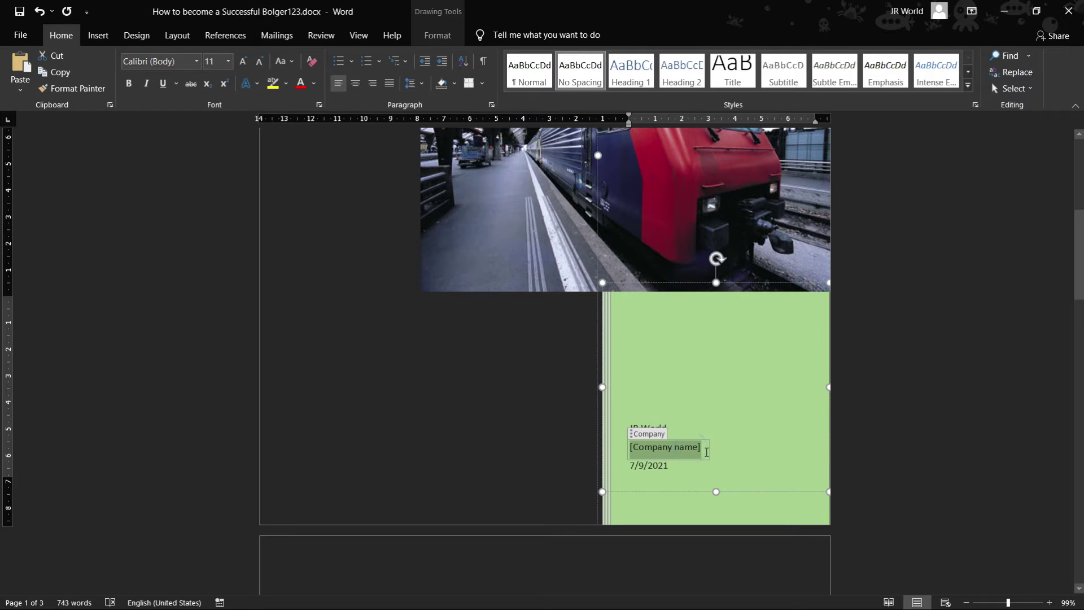
right_click(702, 450)
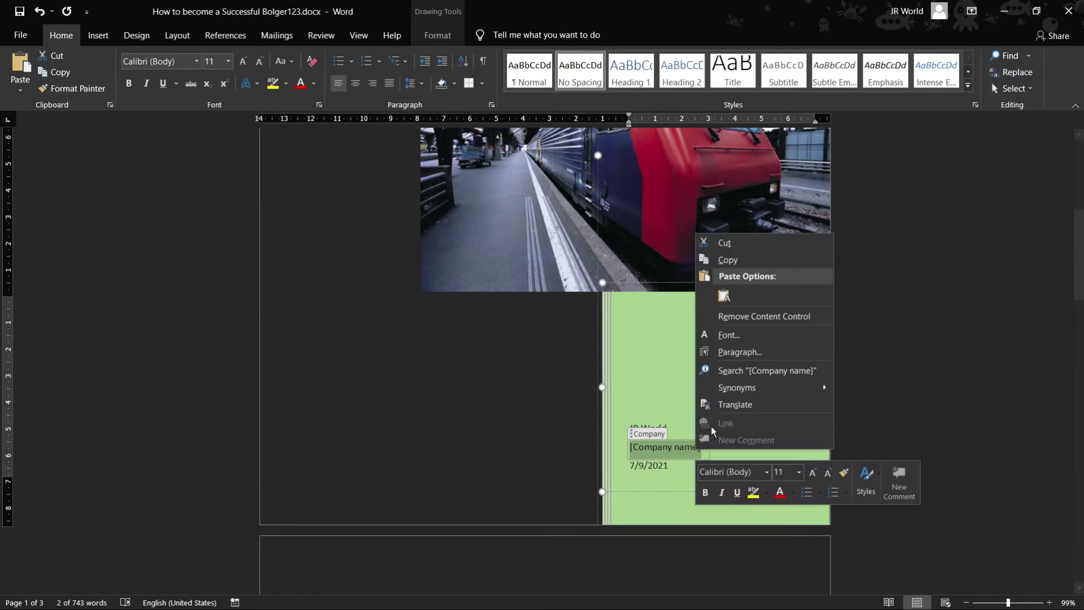
click(708, 243)
key(BackSpace)
click(725, 400)
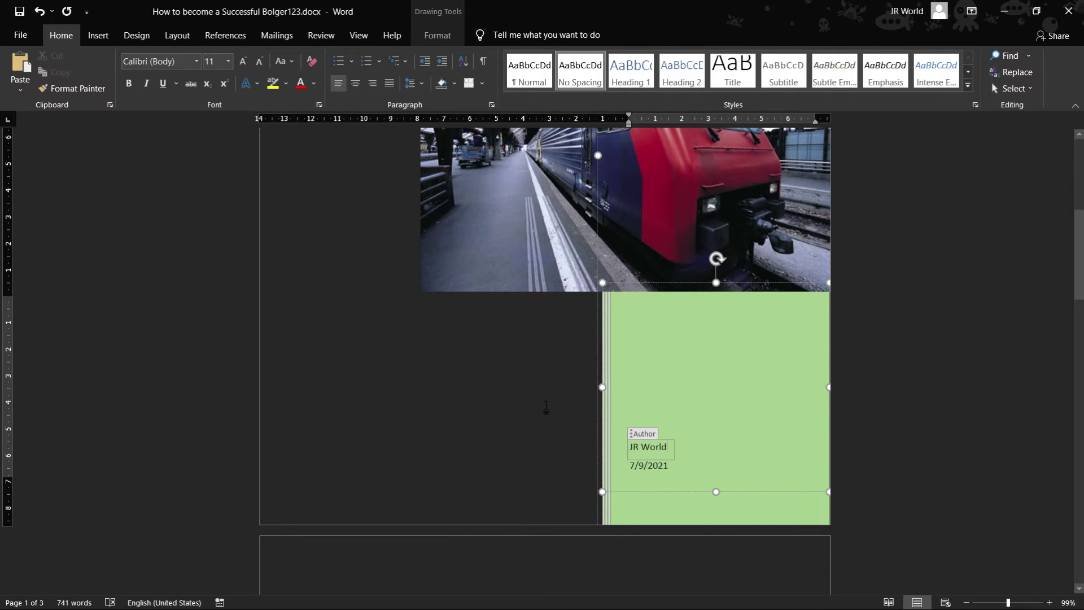
click(545, 407)
scroll(493, 358, down, 3)
scroll(492, 358, down, 2)
scroll(493, 357, up, 3)
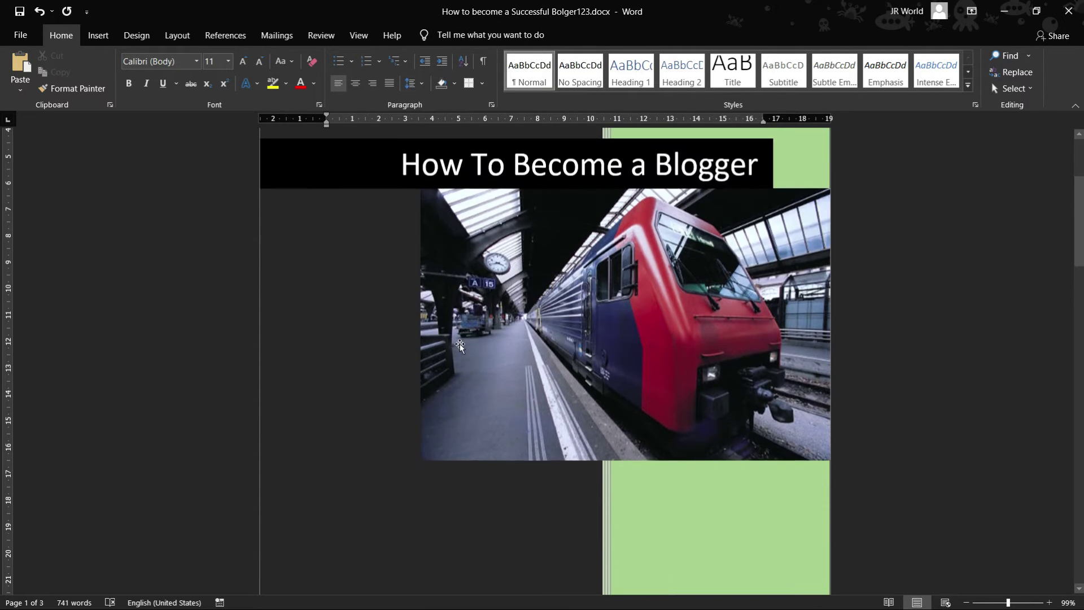
Step: Use Change Picture > From a File to swap the train photo for the JR World logo from JR branding
click(496, 362)
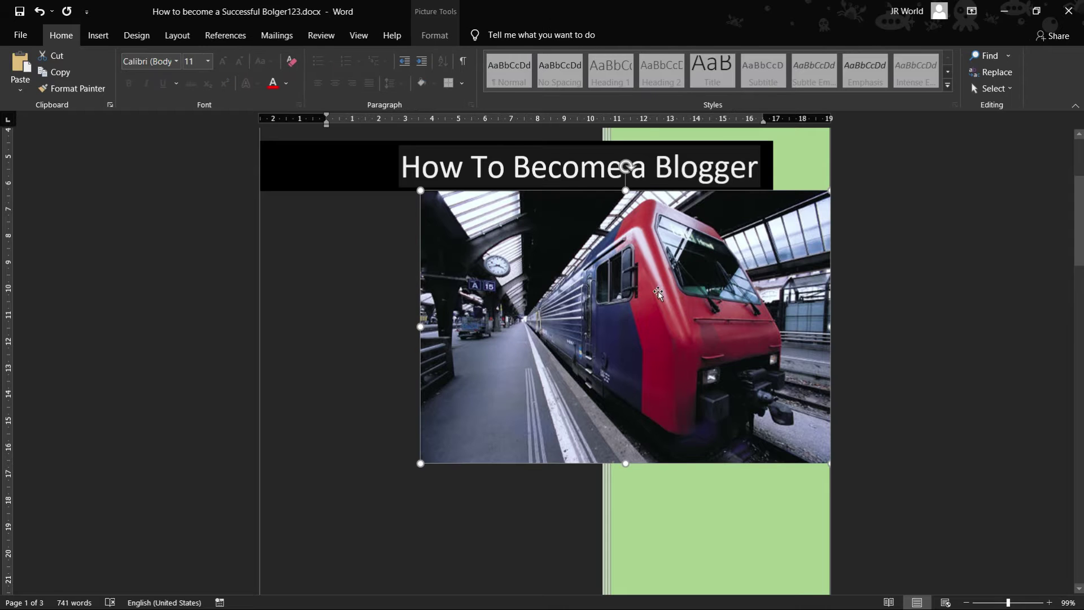
click(97, 36)
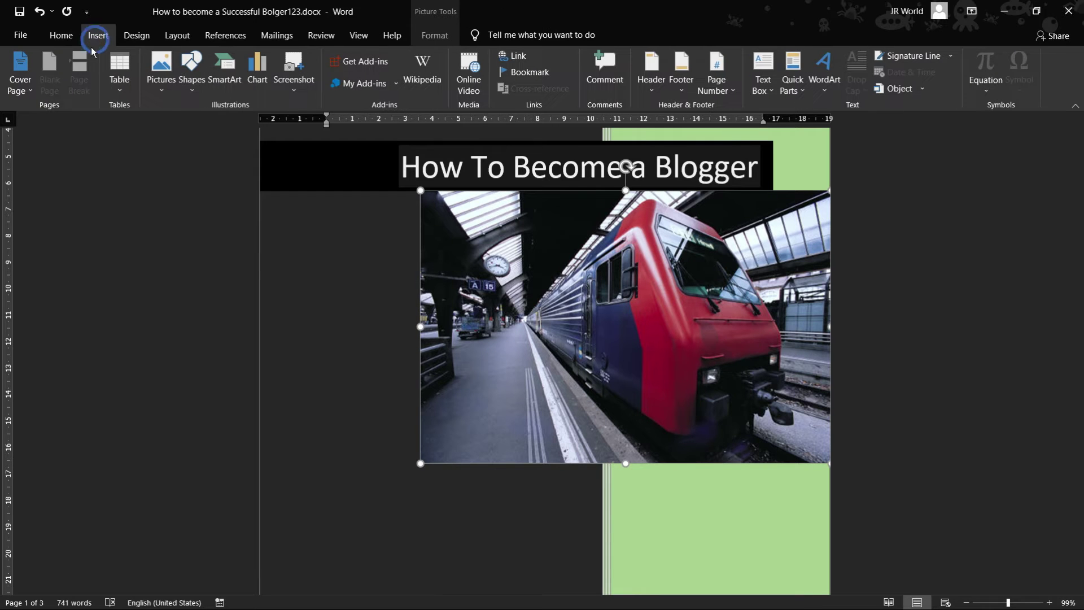
right_click(639, 250)
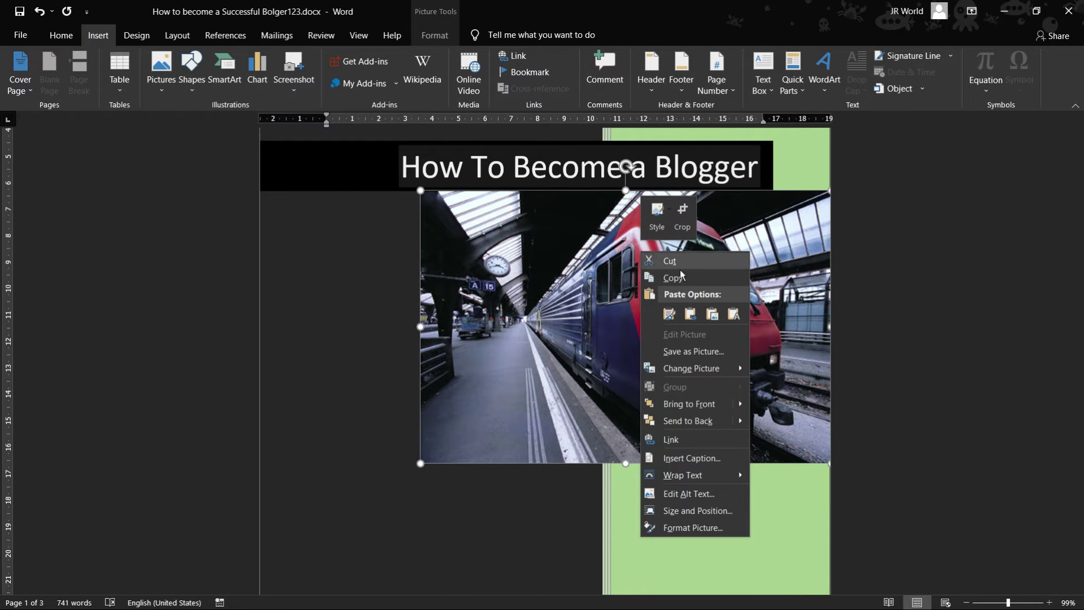
mouse_move(690, 368)
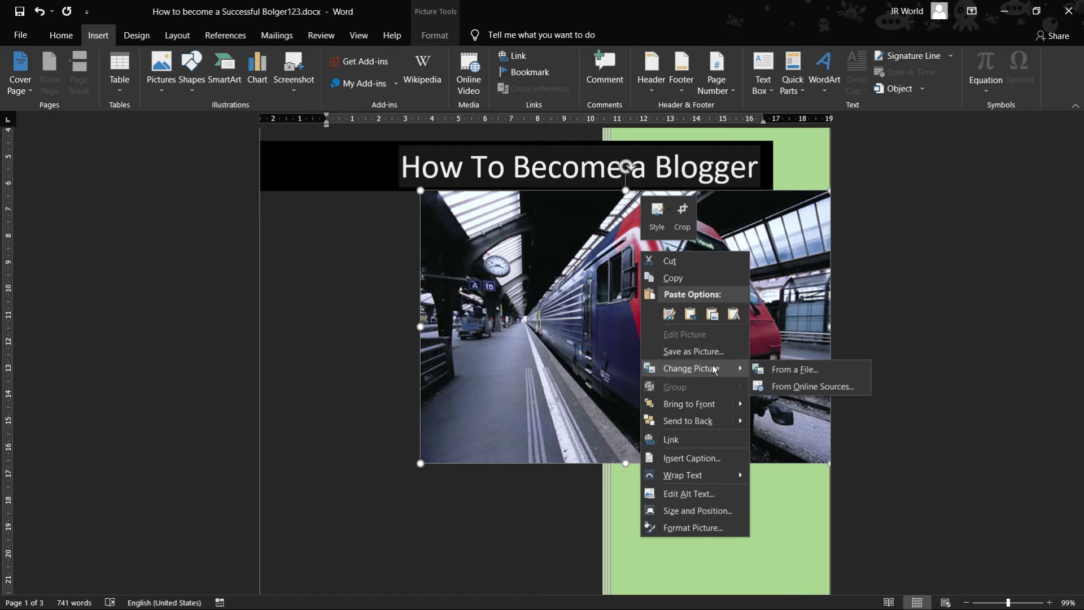
click(796, 370)
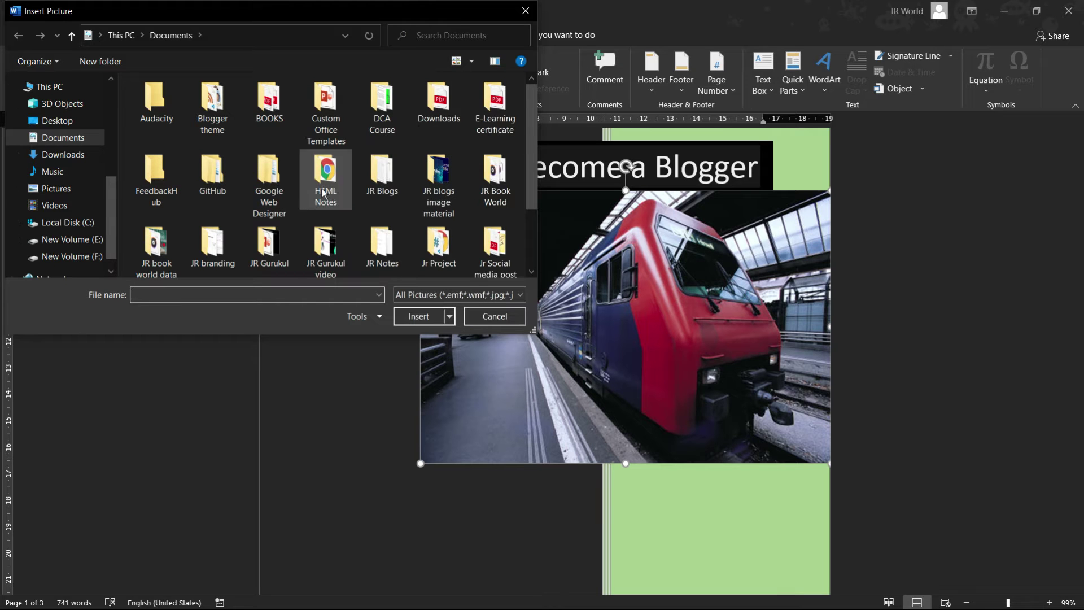
click(219, 249)
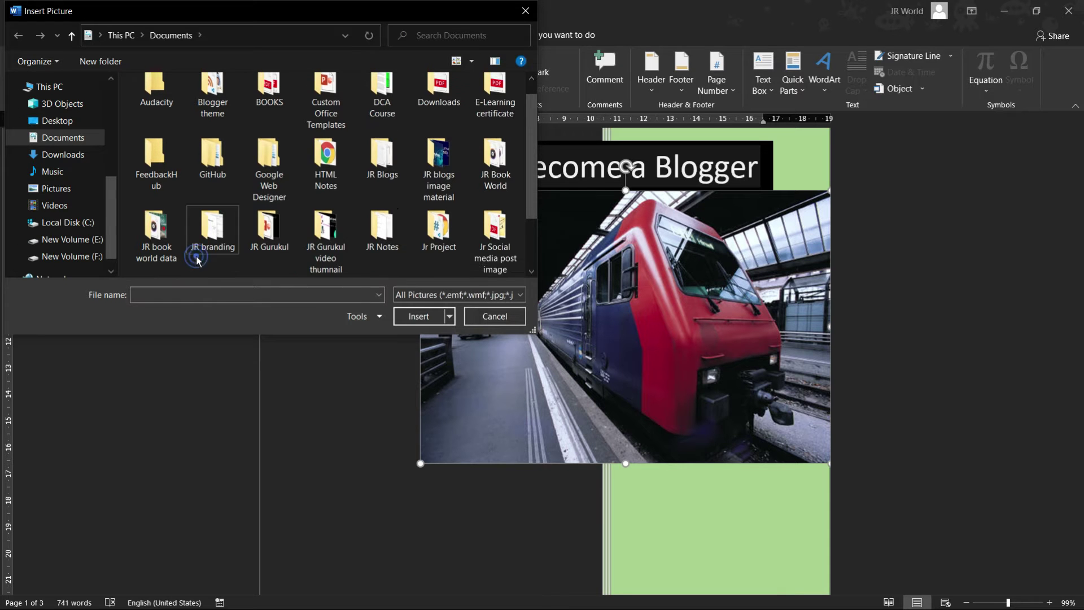
double_click(219, 235)
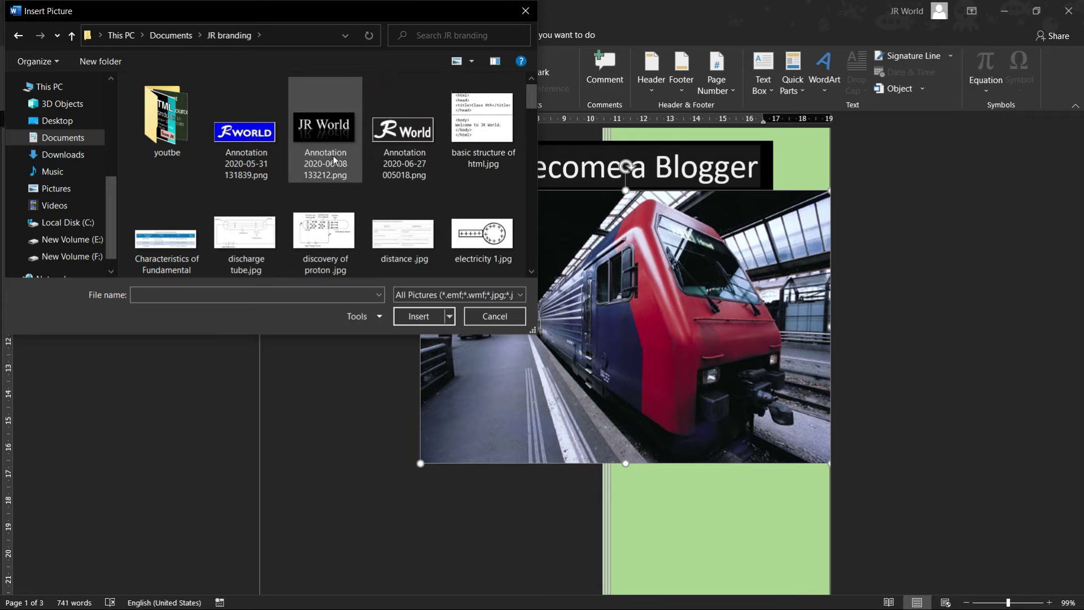
scroll(321, 181, down, 1)
scroll(321, 181, down, 3)
scroll(320, 183, up, 3)
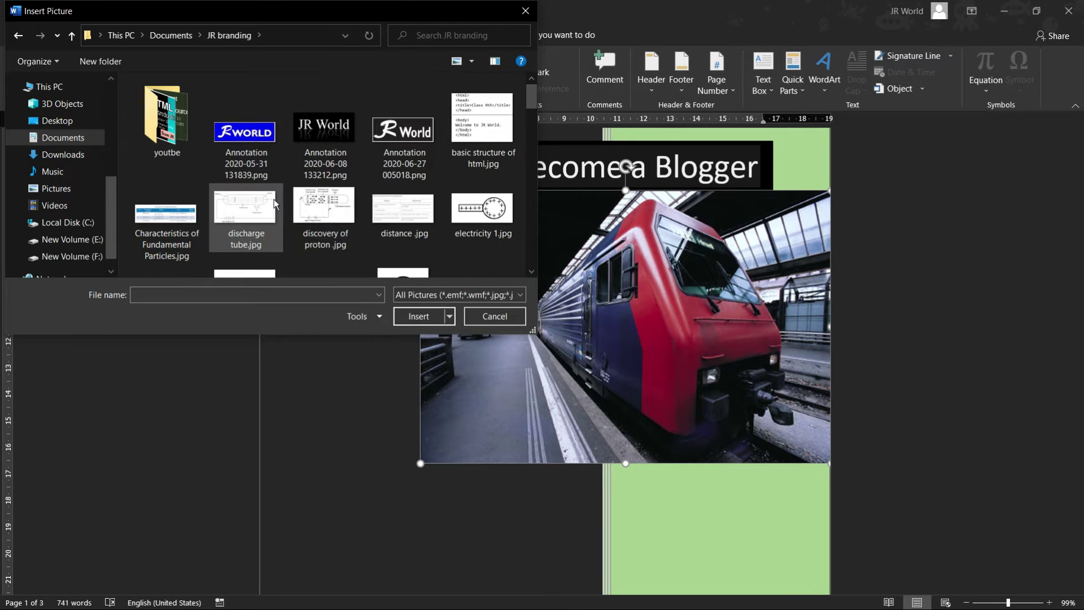
click(390, 135)
click(416, 315)
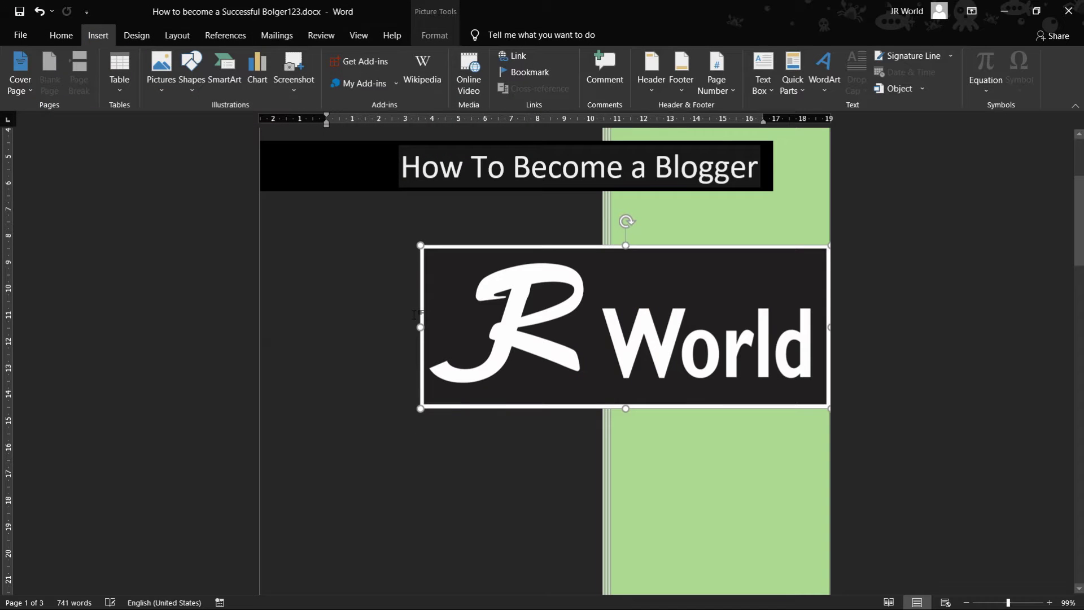
Step: Move the JR World logo a little higher on the cover and review the document
drag(410, 349, 429, 340)
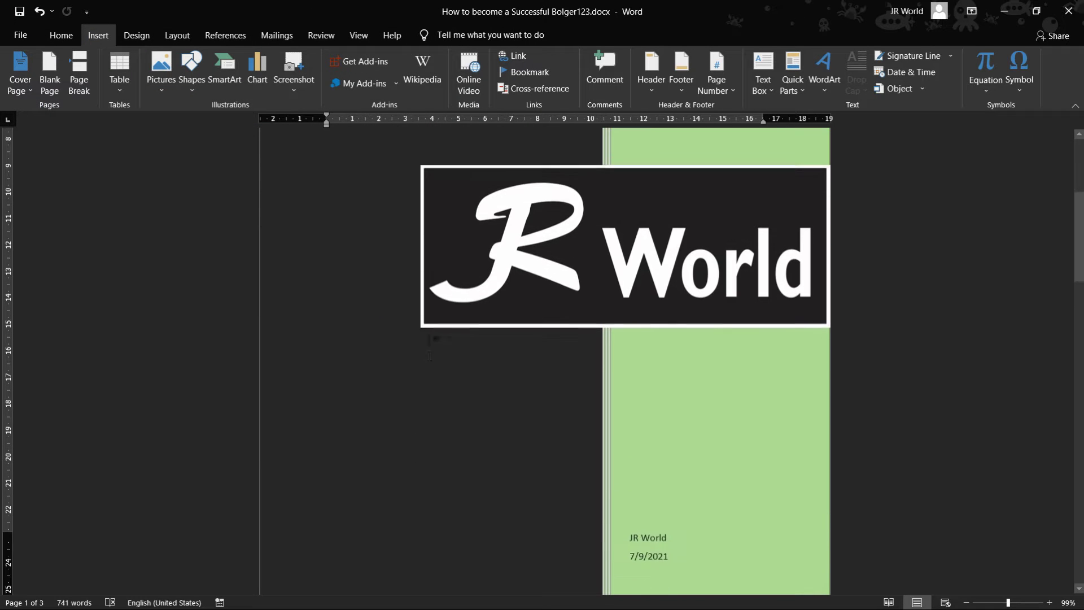
scroll(429, 339, up, 2)
scroll(429, 339, down, 3)
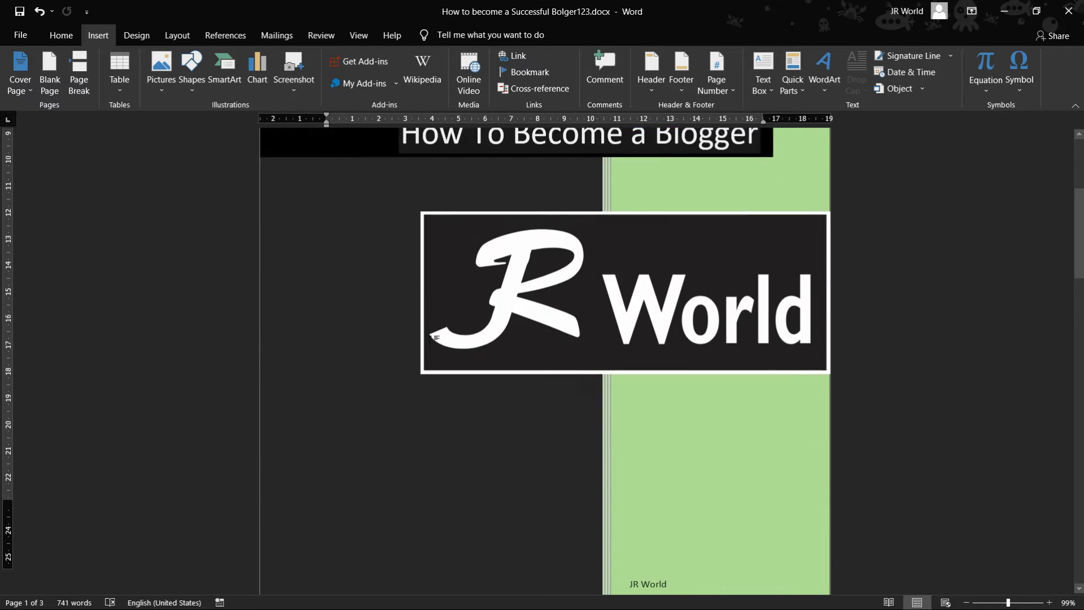
scroll(429, 340, down, 4)
scroll(429, 339, down, 4)
scroll(430, 338, down, 4)
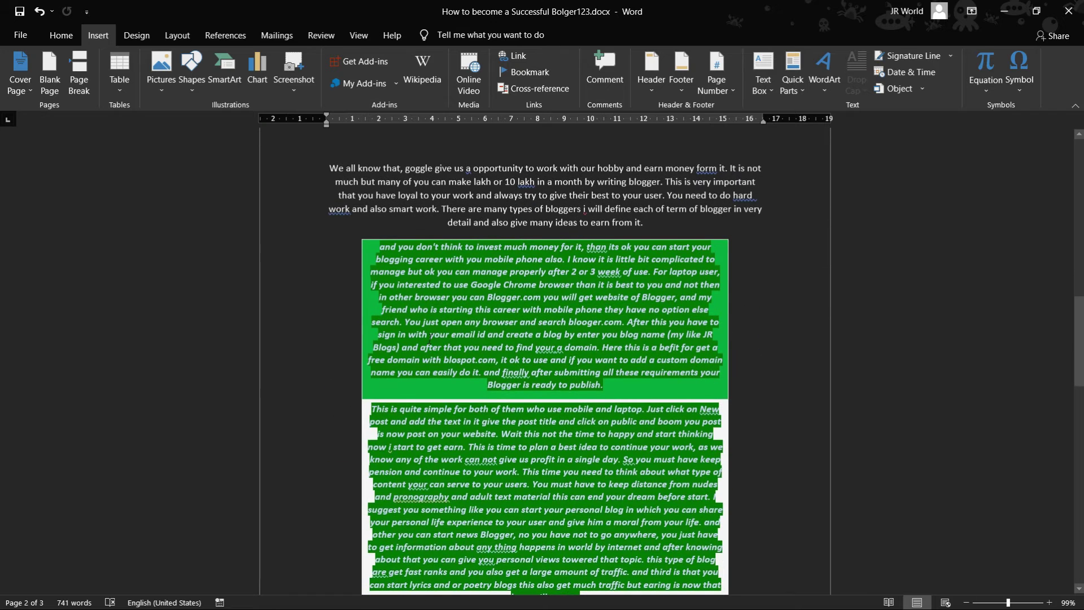
scroll(430, 338, up, 2)
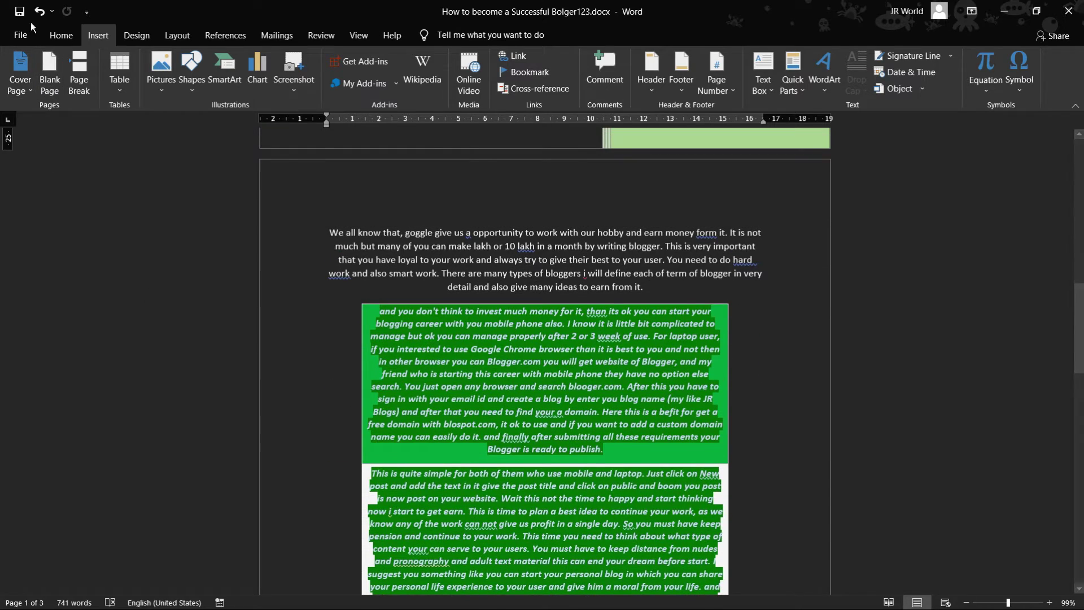
scroll(542, 362, up, 2)
scroll(463, 282, up, 5)
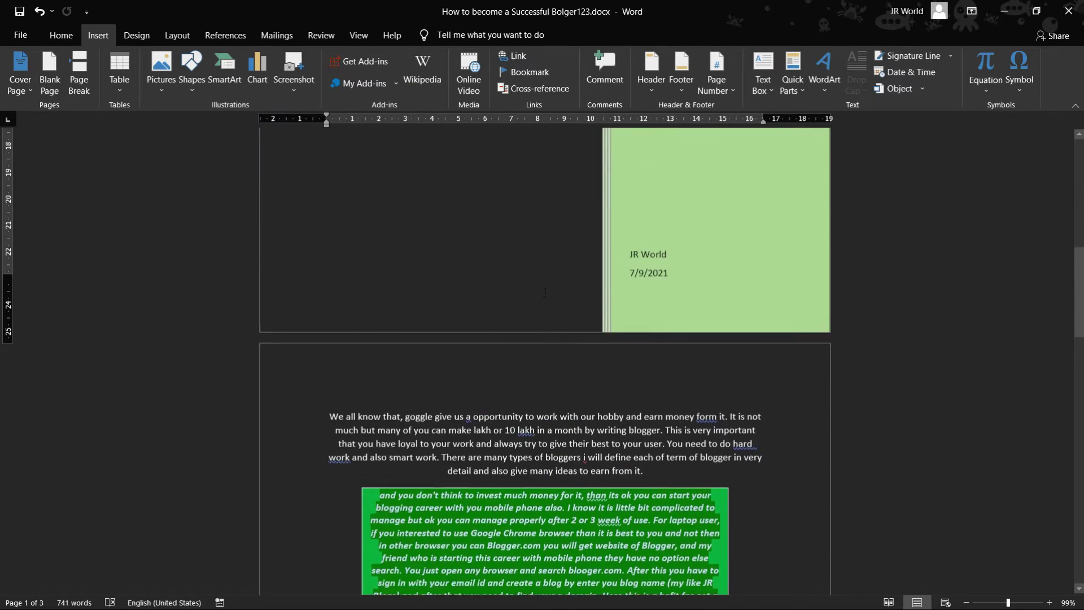
scroll(463, 282, up, 4)
scroll(464, 282, up, 3)
scroll(464, 282, down, 4)
scroll(506, 195, down, 5)
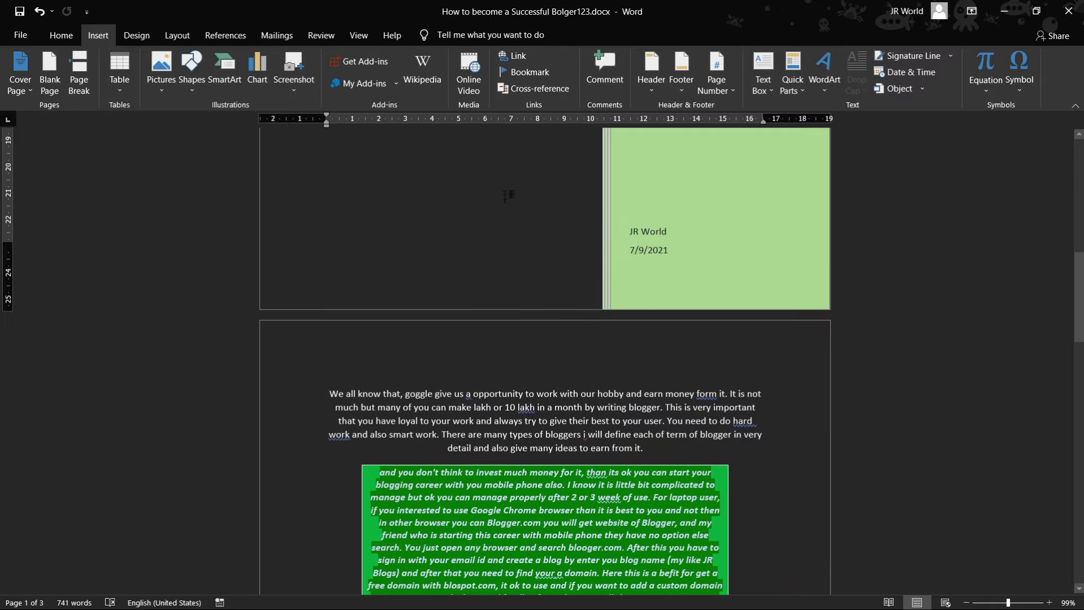
Step: Undo the stray letter w accidentally typed before page 2's text
click(339, 389)
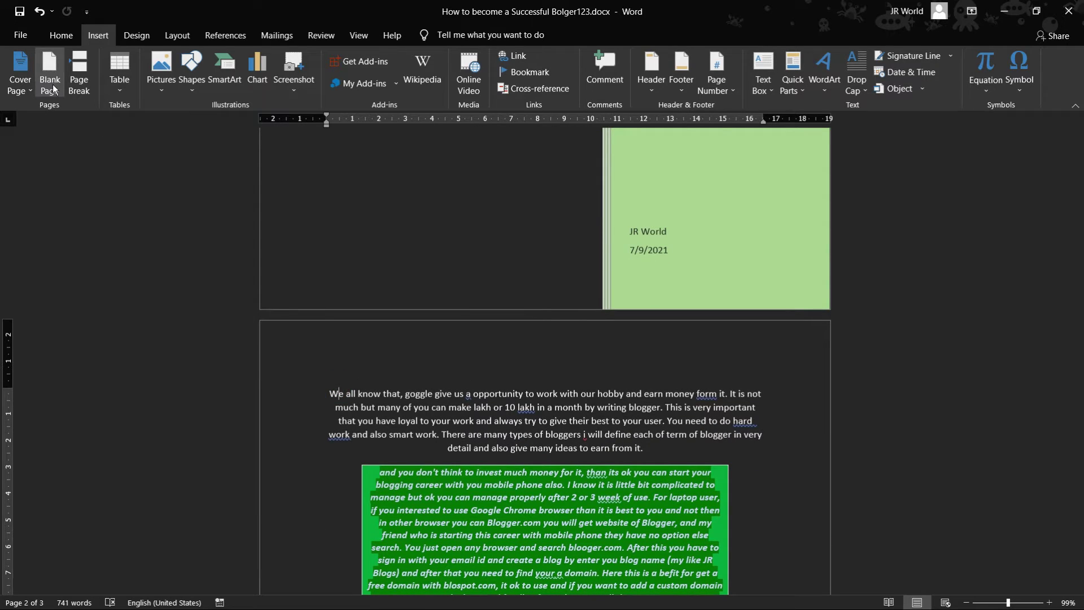
click(54, 90)
text(w)
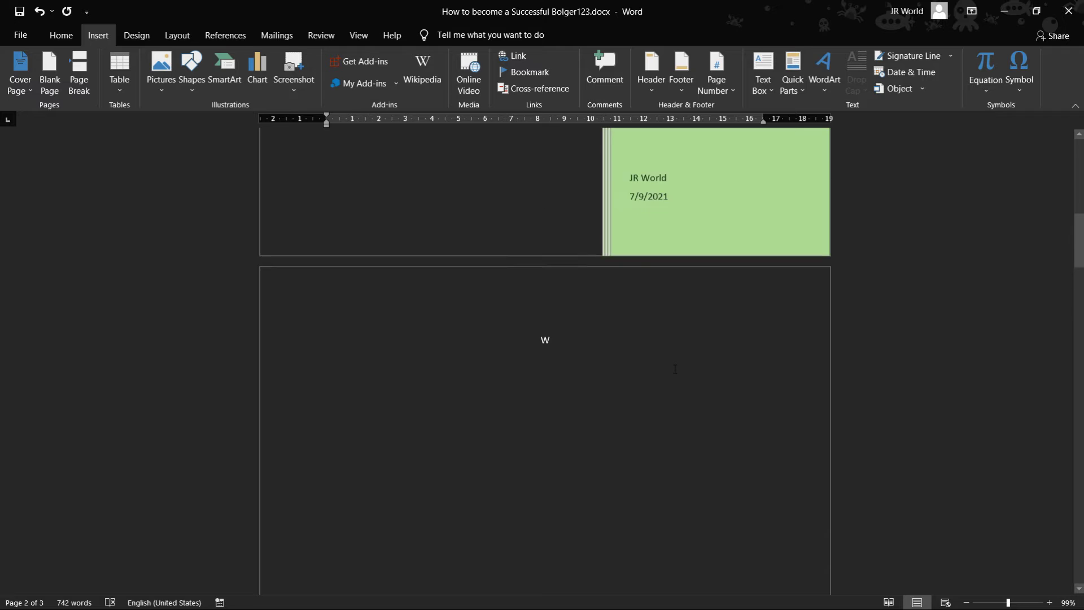
scroll(674, 368, down, 5)
scroll(674, 369, down, 5)
scroll(675, 368, down, 3)
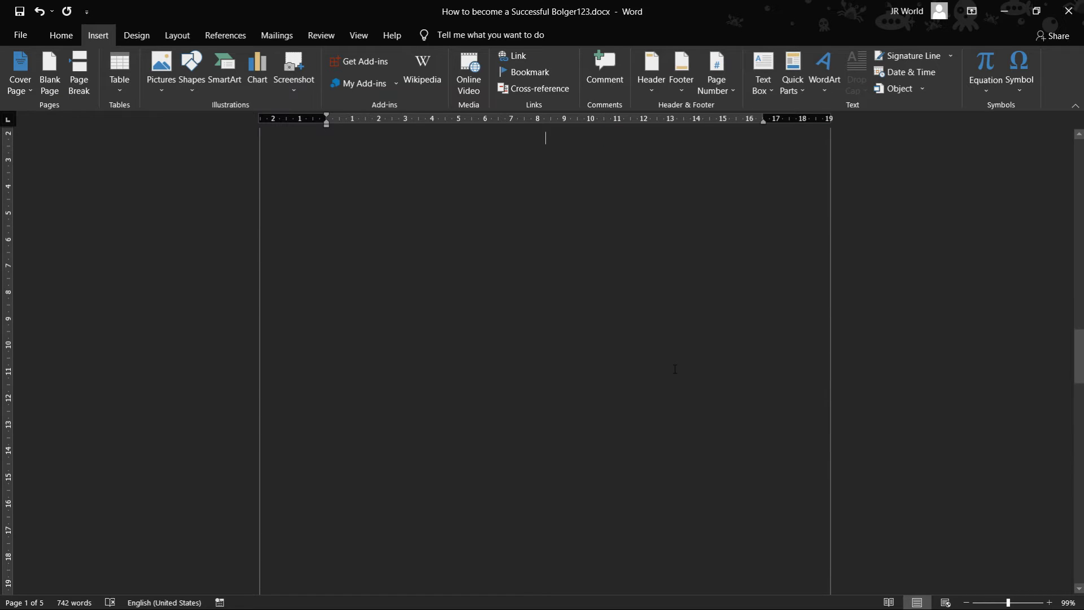
scroll(674, 369, down, 5)
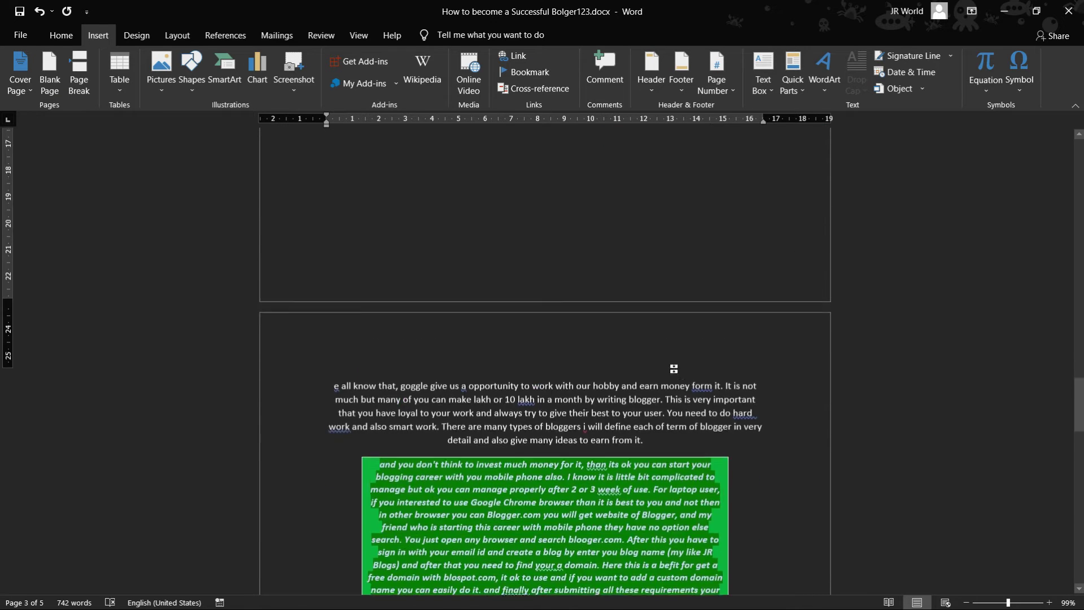
scroll(674, 368, down, 5)
scroll(674, 369, up, 5)
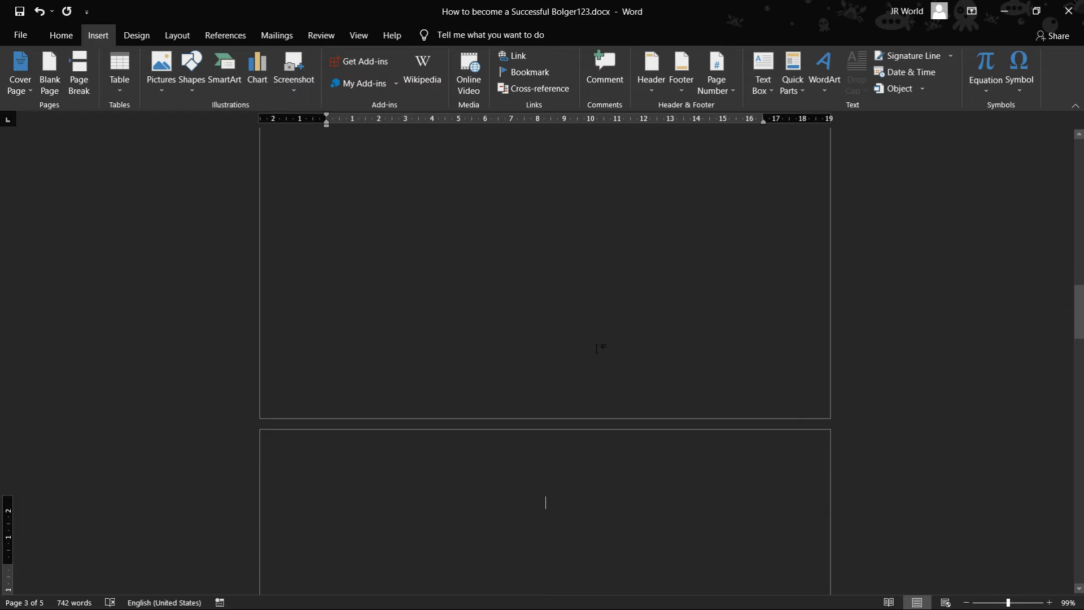
scroll(590, 323, up, 5)
scroll(590, 323, up, 5)
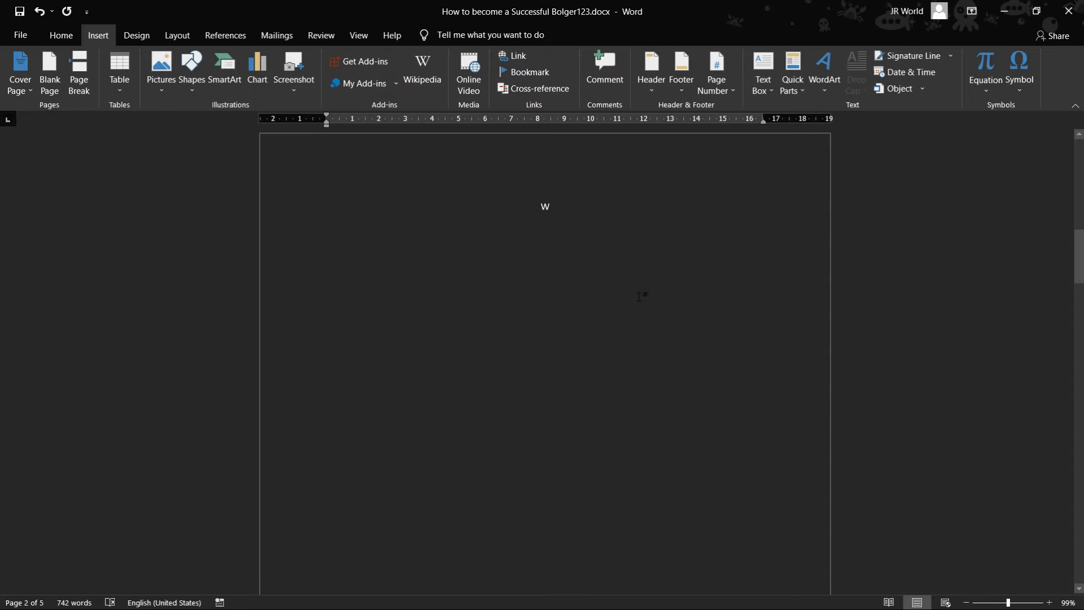
key(ctrl+z)
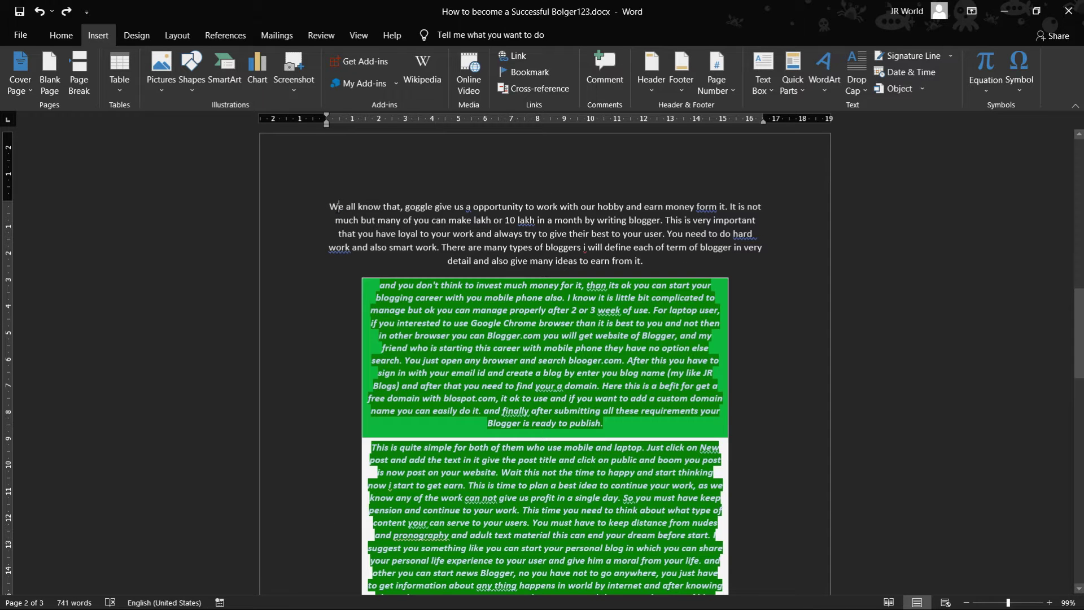
Step: Insert a blank page just before the paragraph starting 'We all know that'
click(332, 194)
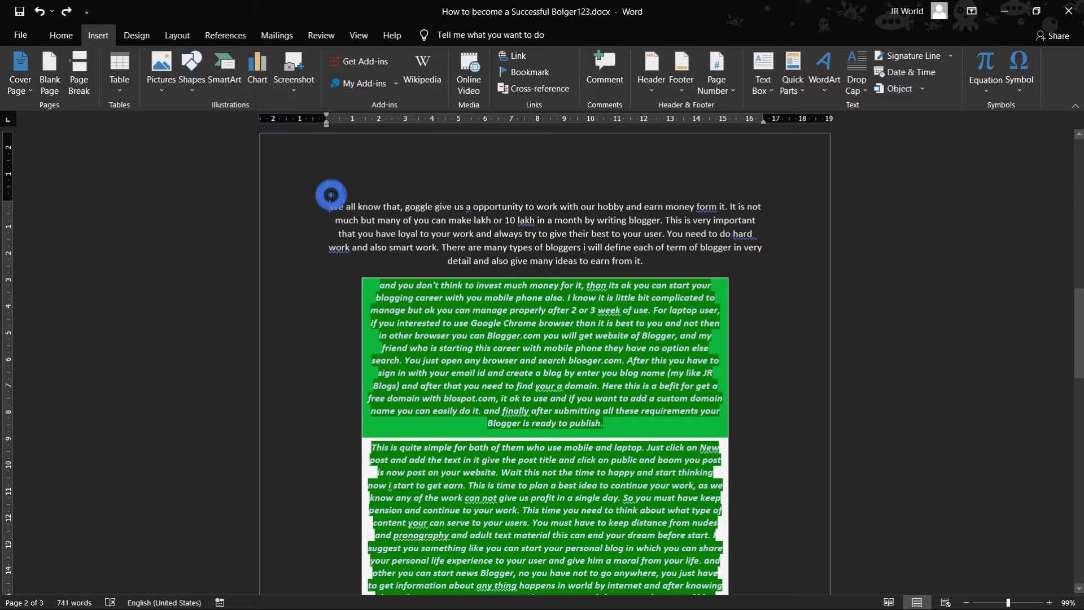
click(51, 75)
click(47, 80)
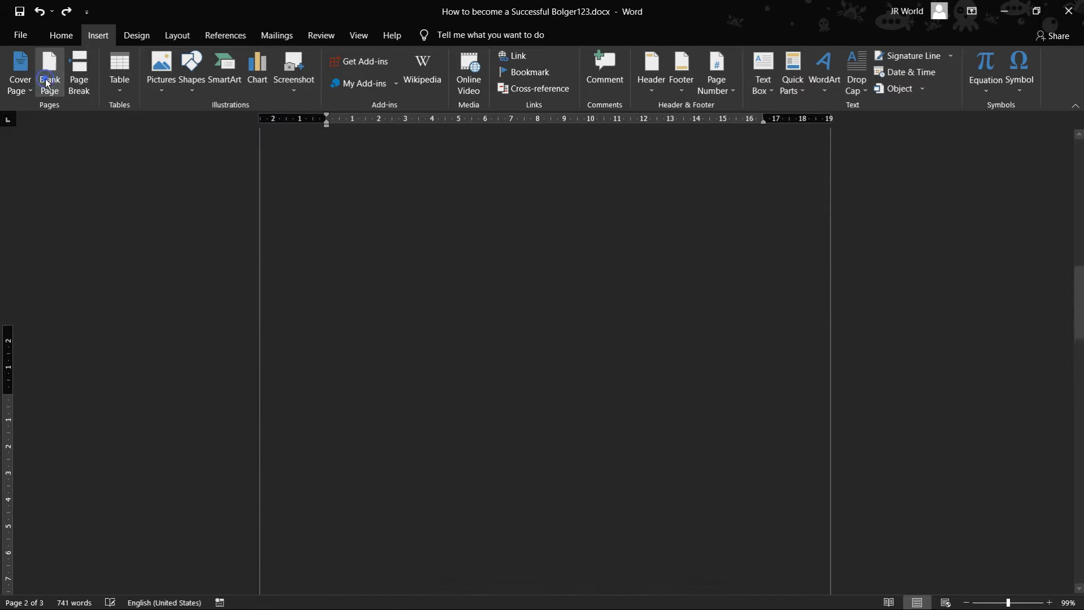
scroll(574, 338, up, 2)
scroll(575, 339, up, 5)
scroll(575, 339, up, 3)
scroll(574, 337, down, 2)
scroll(581, 336, down, 4)
scroll(590, 333, down, 2)
scroll(597, 331, down, 2)
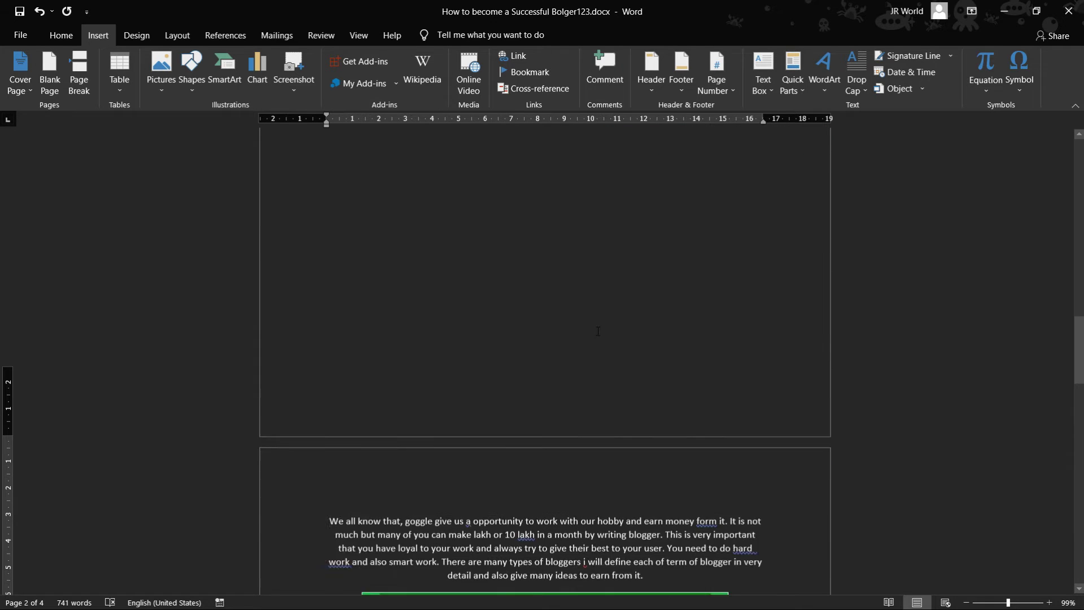
scroll(496, 432, down, 3)
scroll(598, 379, up, 5)
scroll(607, 355, up, 5)
scroll(609, 351, up, 3)
scroll(608, 350, down, 3)
scroll(609, 350, down, 2)
scroll(609, 350, down, 4)
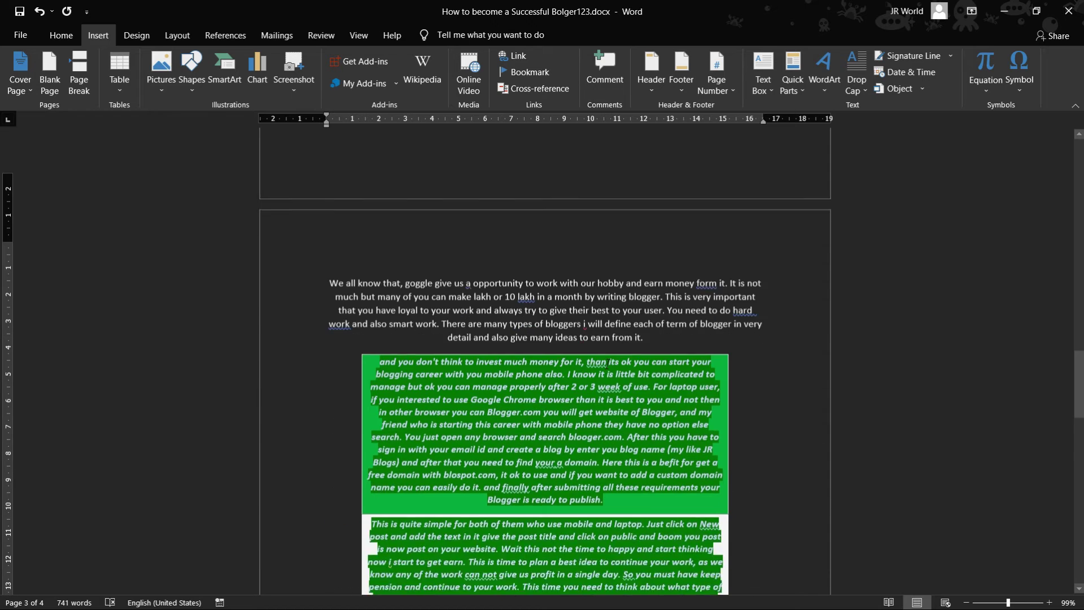
scroll(609, 350, down, 4)
scroll(609, 350, down, 3)
scroll(428, 253, down, 4)
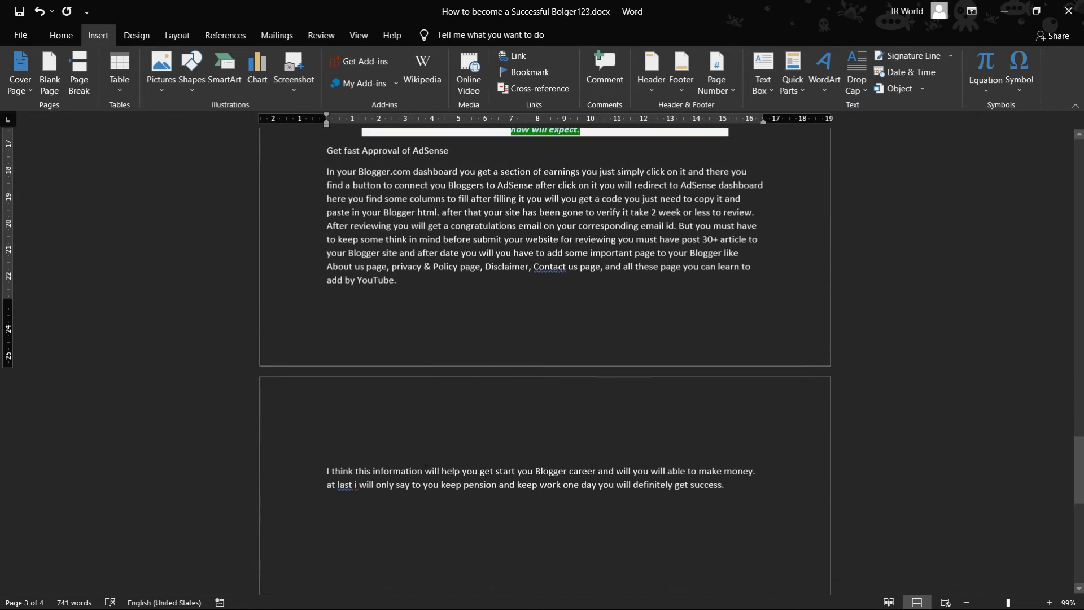
click(324, 470)
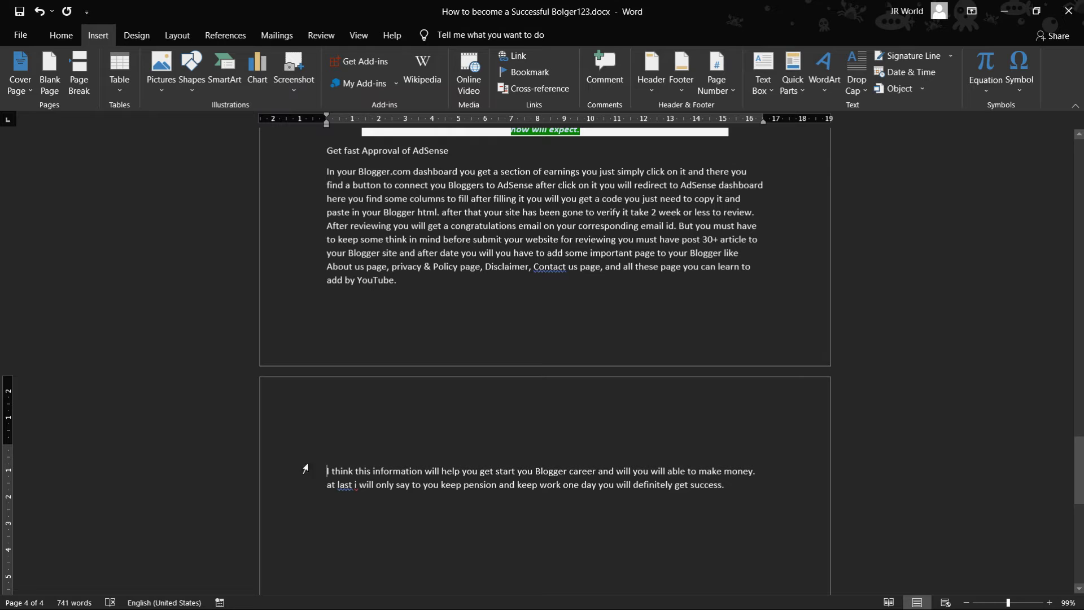
click(49, 71)
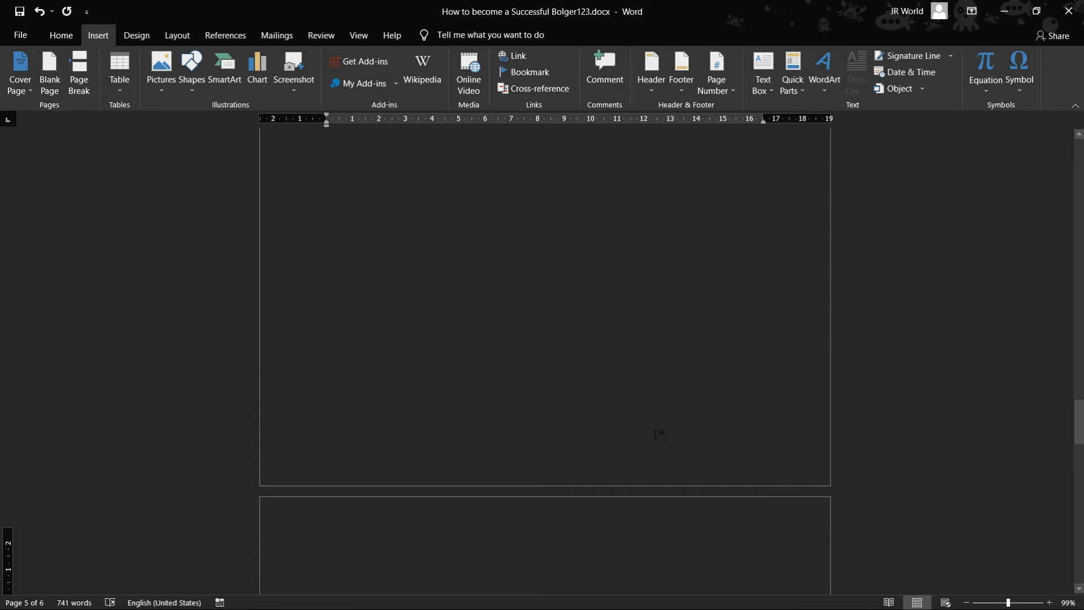
scroll(649, 430, up, 10)
scroll(644, 427, down, 5)
scroll(644, 428, down, 10)
scroll(570, 376, up, 5)
scroll(570, 376, down, 4)
scroll(570, 376, up, 8)
scroll(570, 376, up, 6)
scroll(570, 376, up, 6)
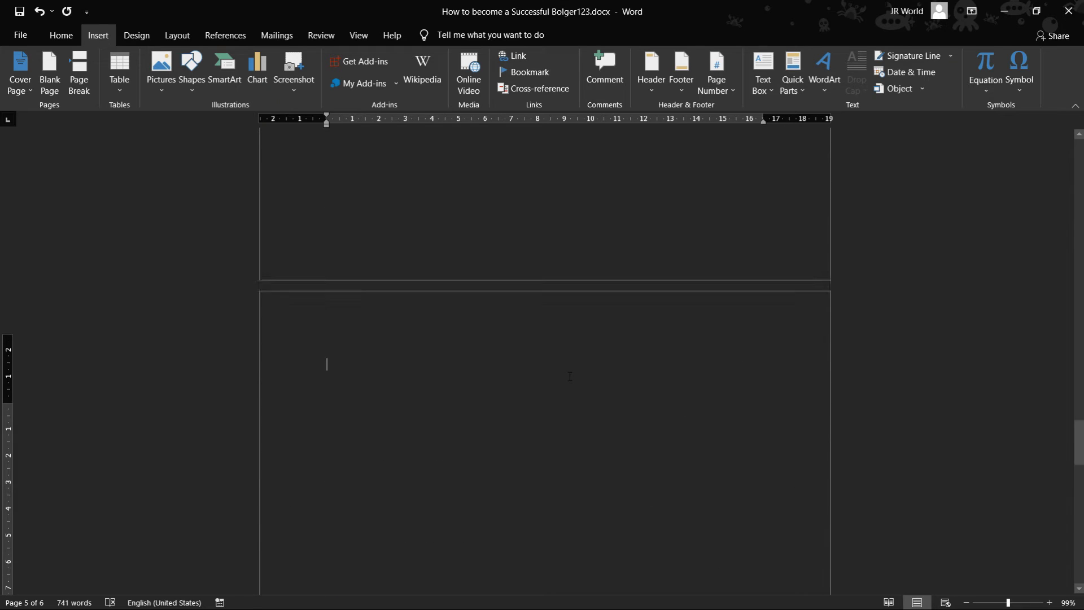
scroll(569, 376, up, 5)
scroll(569, 376, up, 5)
scroll(570, 376, up, 3)
scroll(569, 376, up, 1)
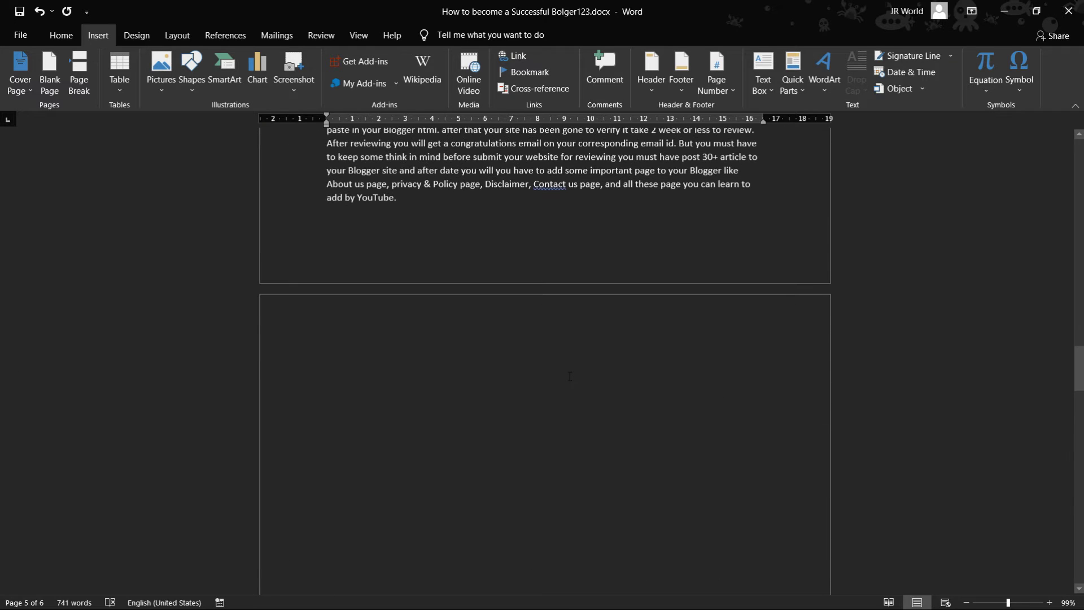
scroll(570, 376, down, 2)
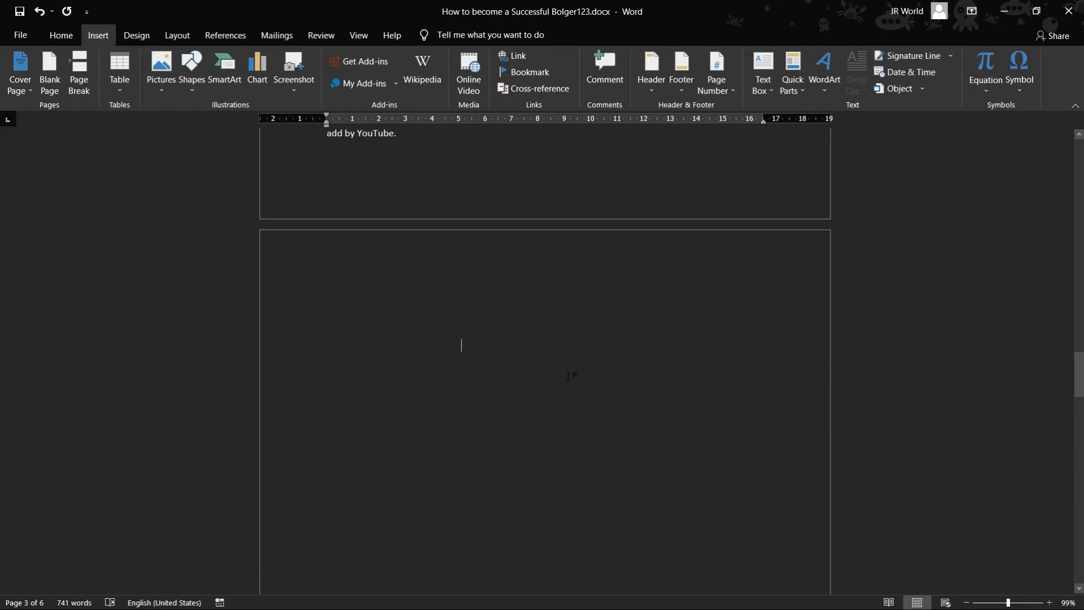
right_click(569, 376)
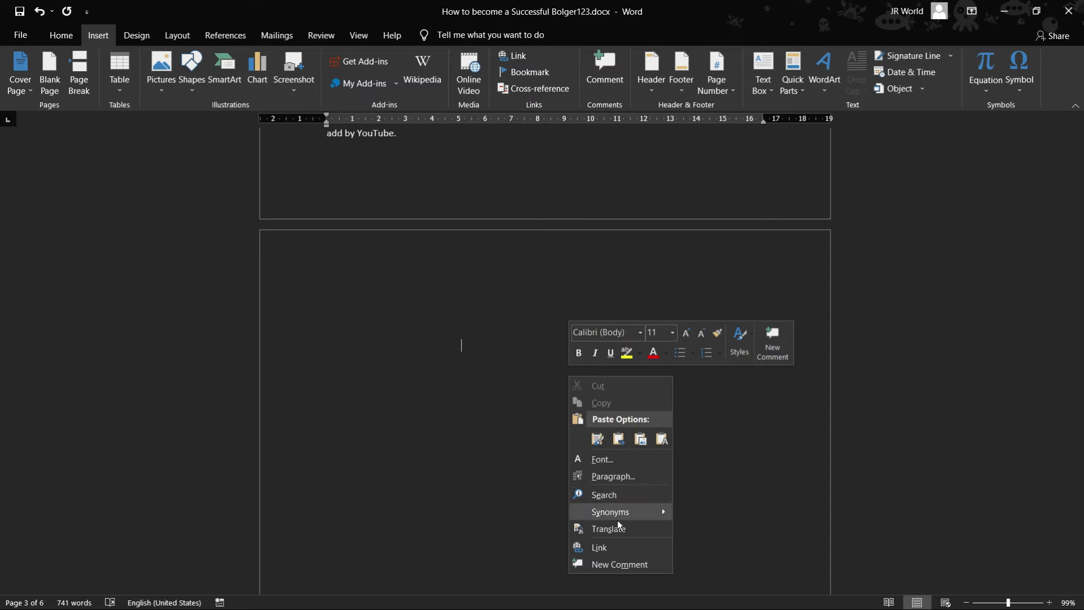
click(535, 366)
right_click(535, 366)
click(677, 384)
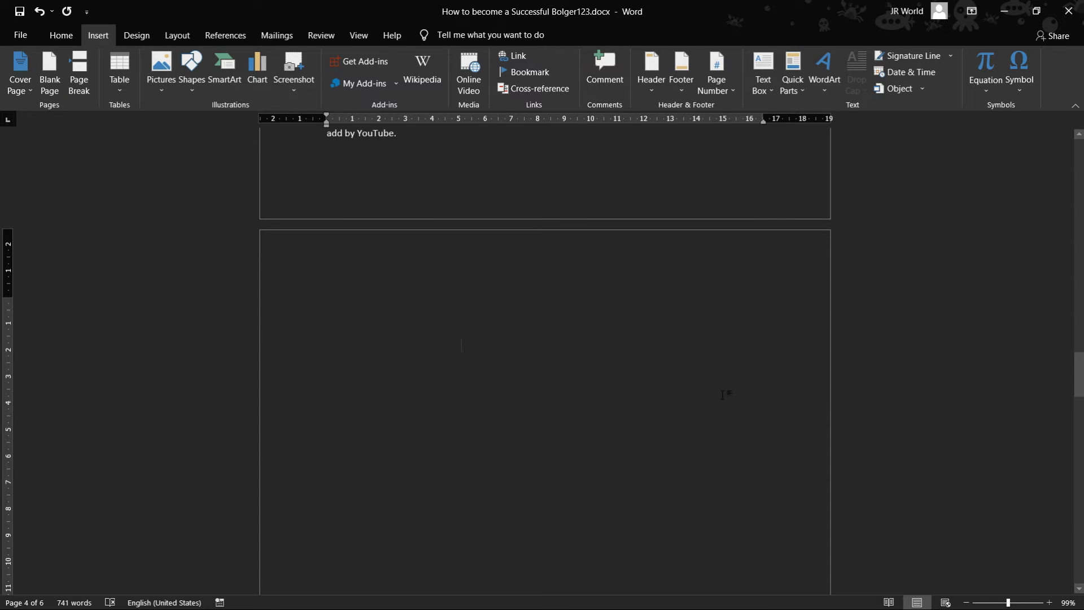
scroll(607, 371, down, 3)
scroll(608, 370, down, 8)
scroll(608, 371, down, 3)
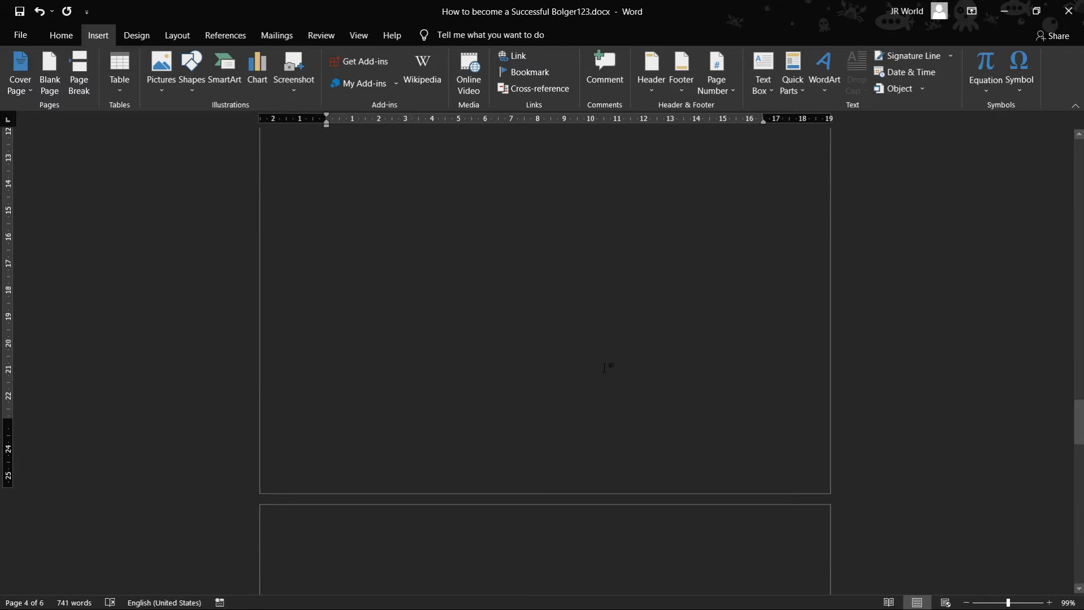
key(ctrl+z)
key(ctrl+z)
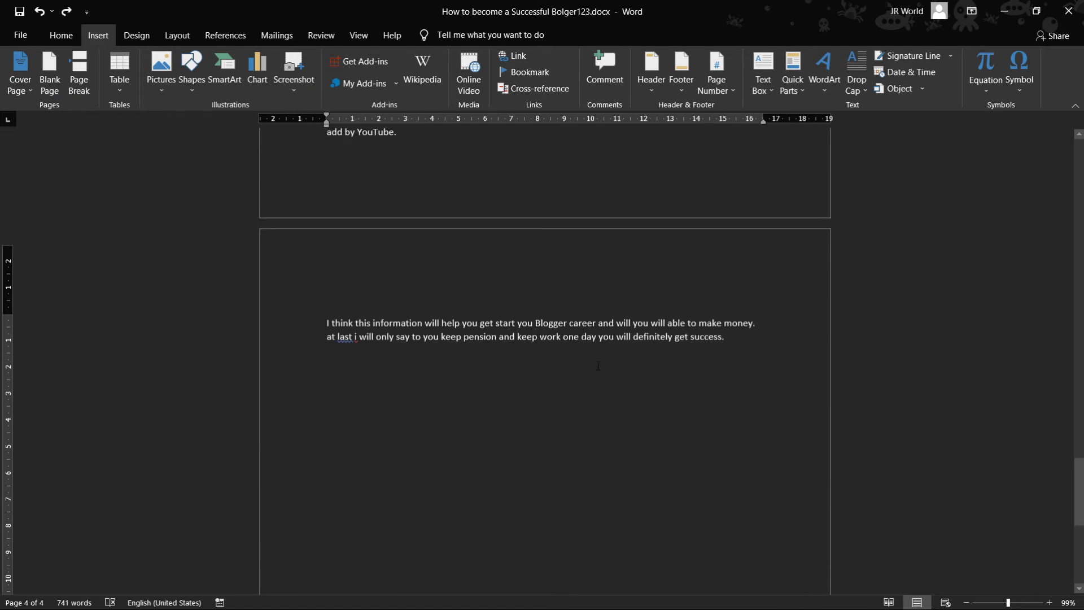
Step: Insert a page break after 'earn from it.' to push the green text onto a new page
scroll(598, 366, up, 10)
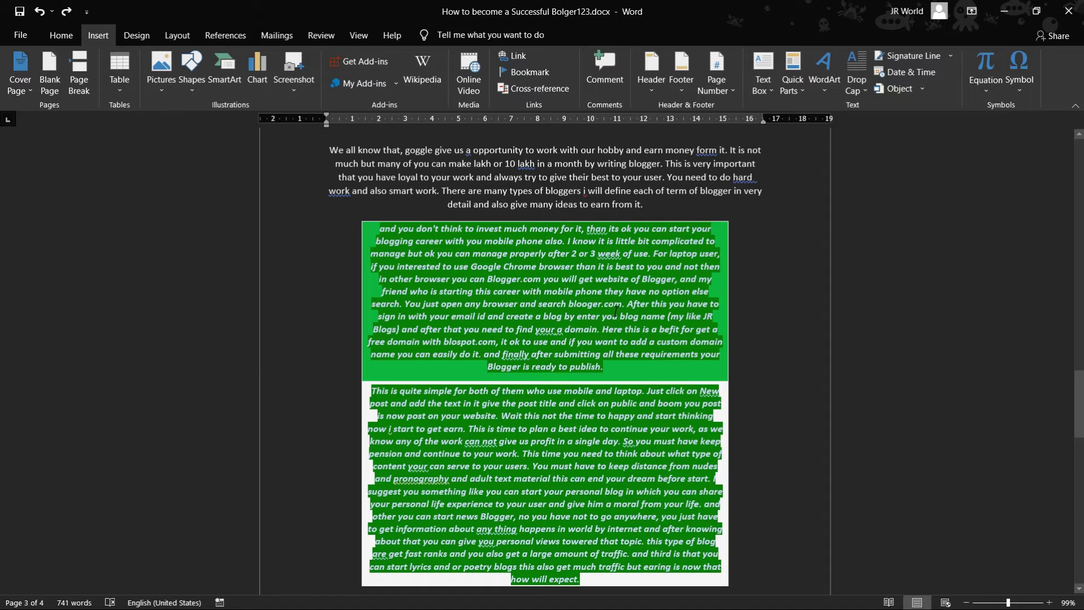
scroll(725, 290, down, 2)
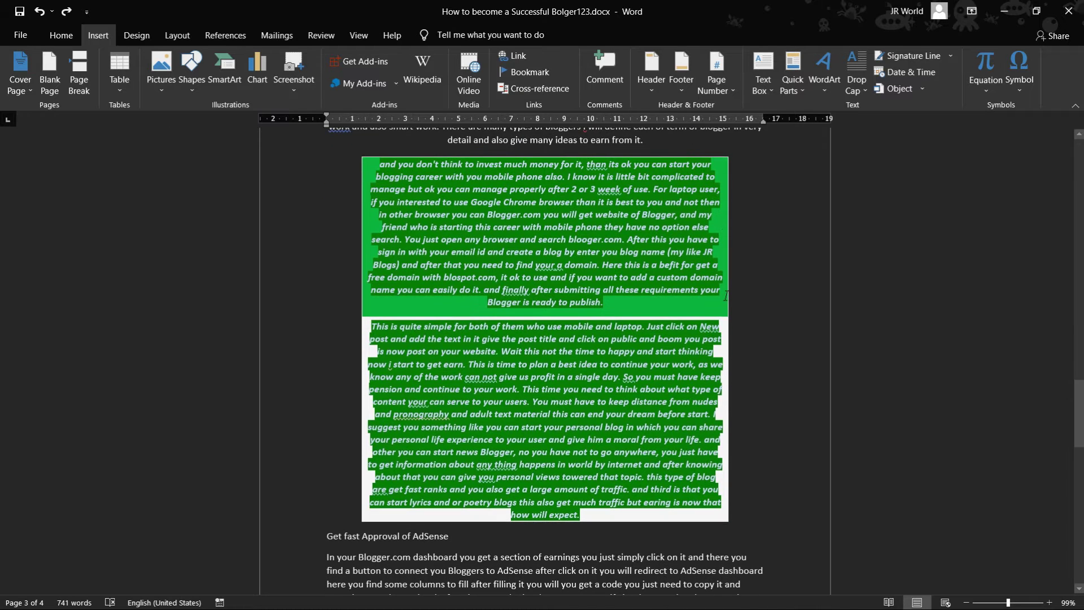
scroll(726, 295, up, 2)
scroll(745, 328, up, 3)
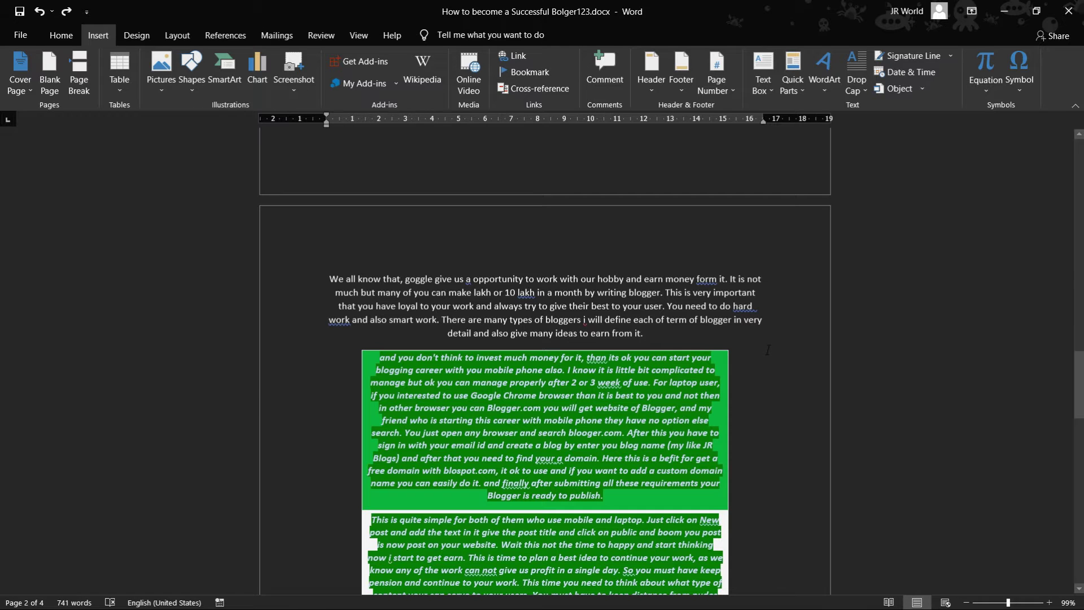
click(649, 336)
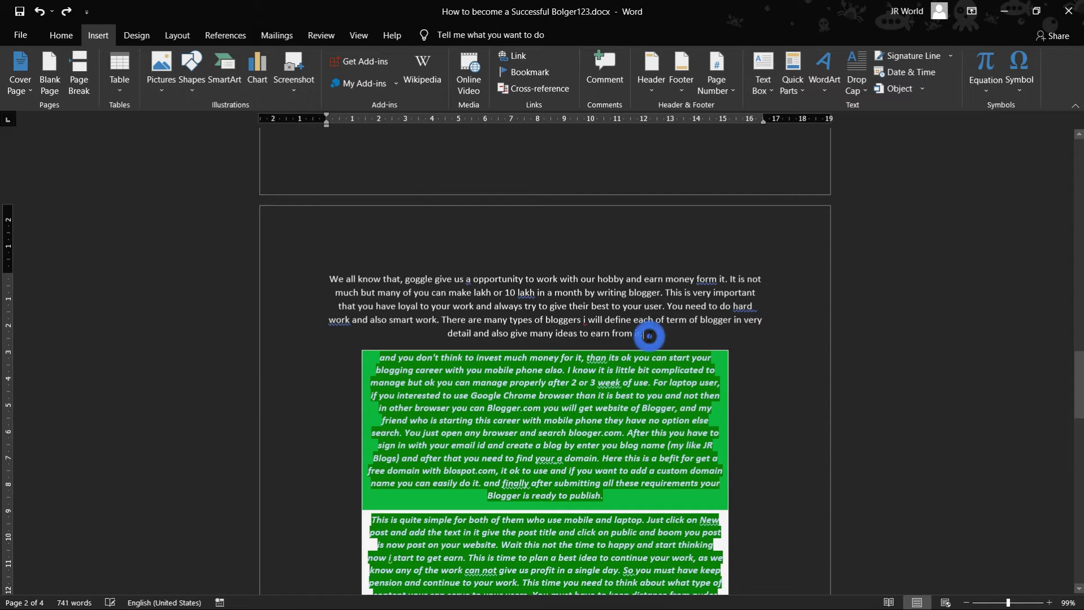
click(79, 70)
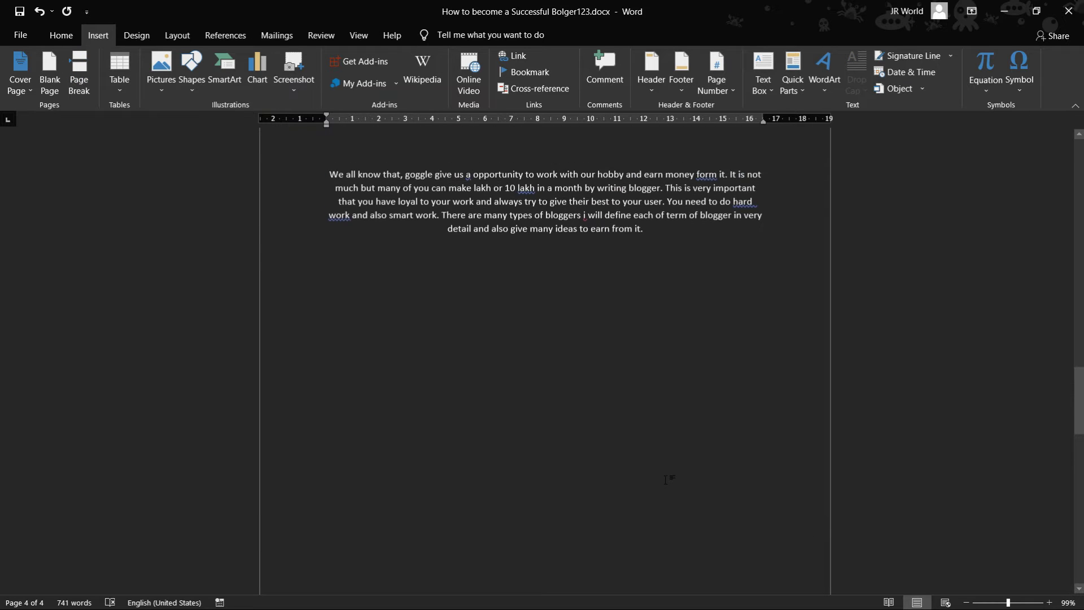
Step: Place the cursor at the end of the intro paragraph on page 3
scroll(669, 479, up, 3)
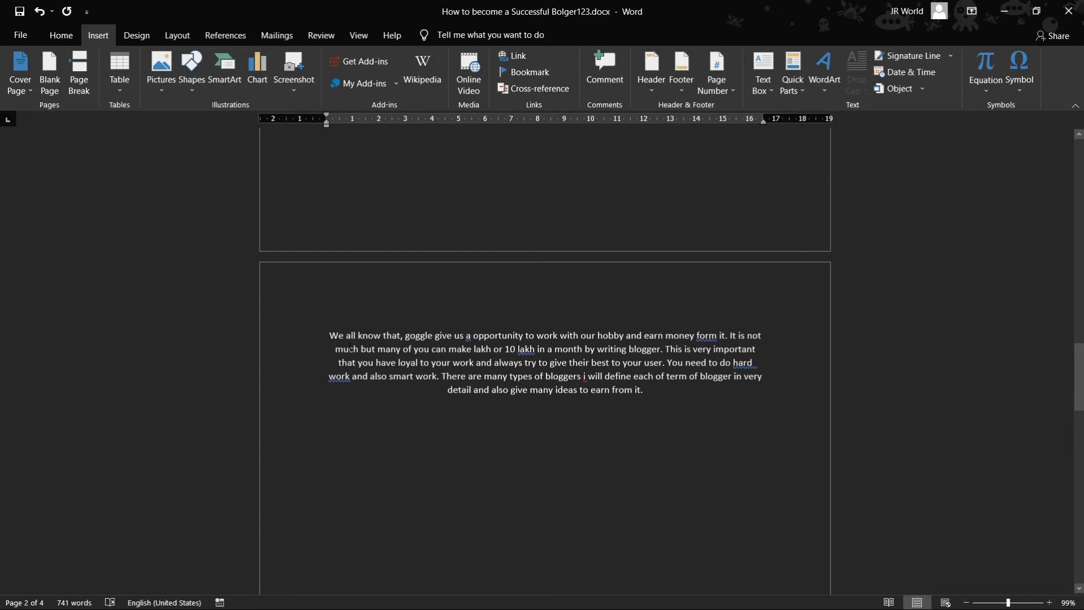
click(650, 391)
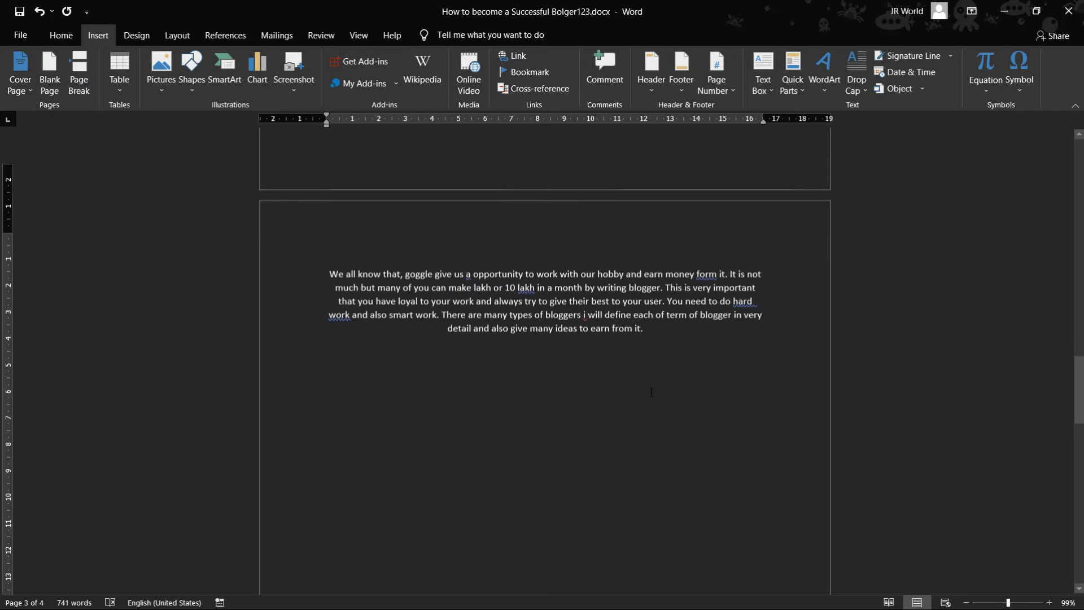
scroll(593, 219, down, 5)
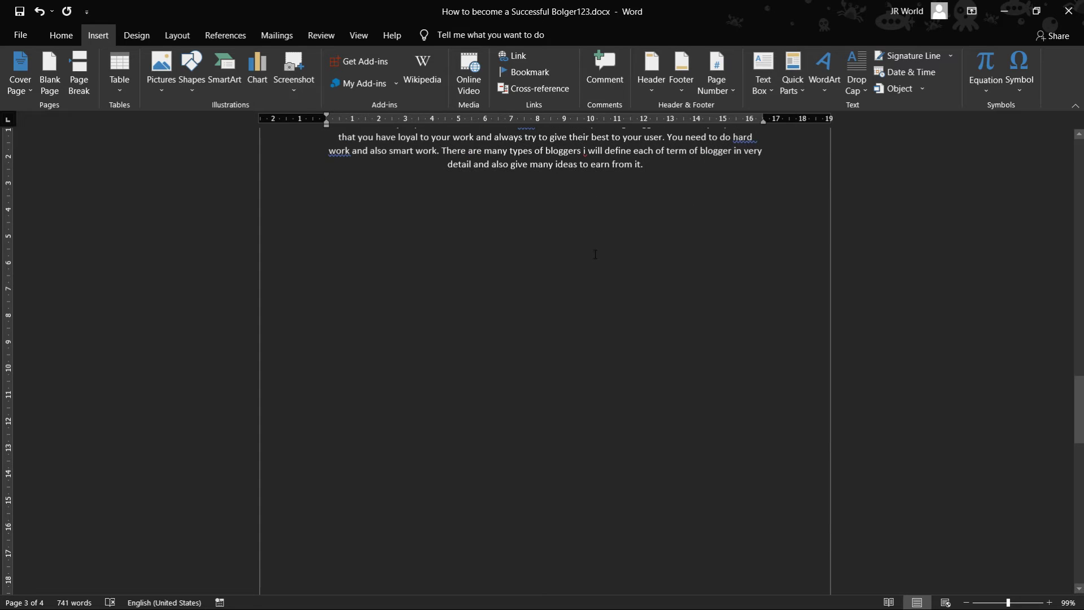
scroll(595, 254, down, 3)
scroll(610, 310, down, 2)
scroll(621, 367, down, 1)
scroll(638, 408, down, 1)
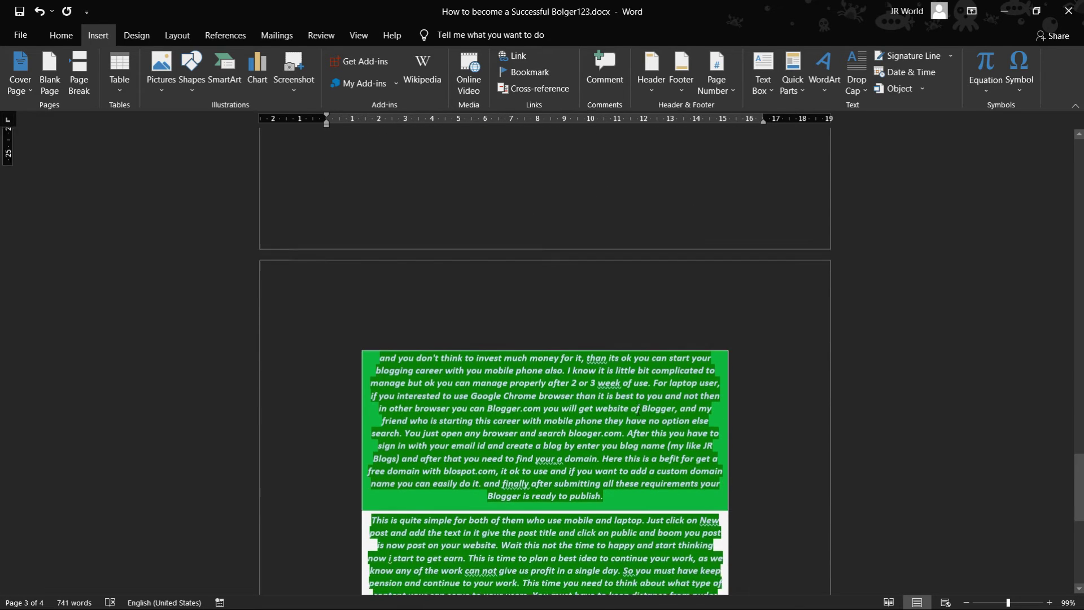
scroll(637, 409, down, 9)
scroll(655, 389, down, 2)
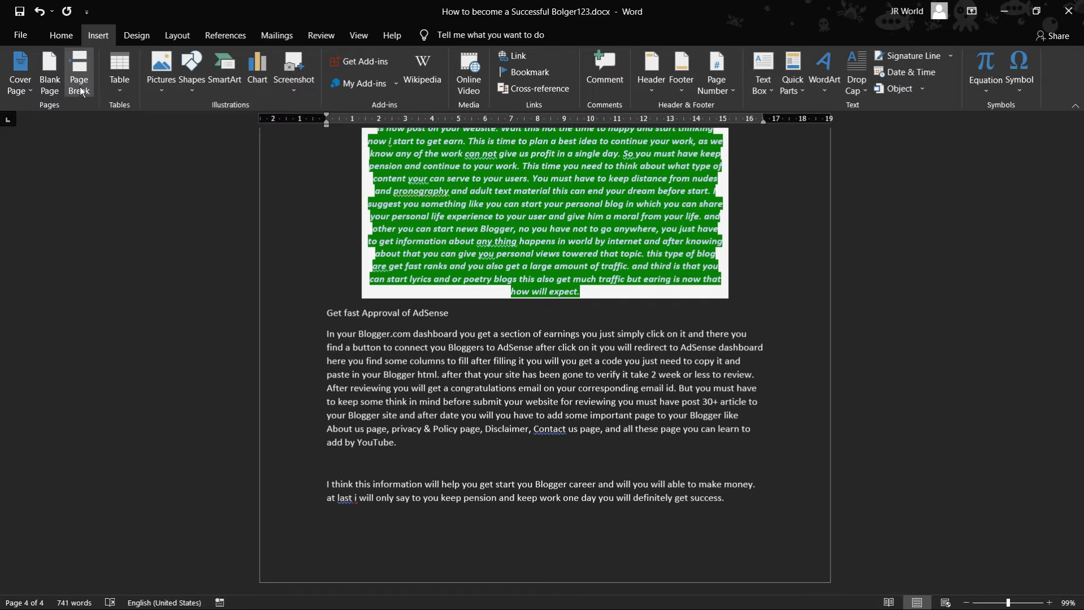
scroll(649, 388, up, 5)
scroll(649, 389, up, 5)
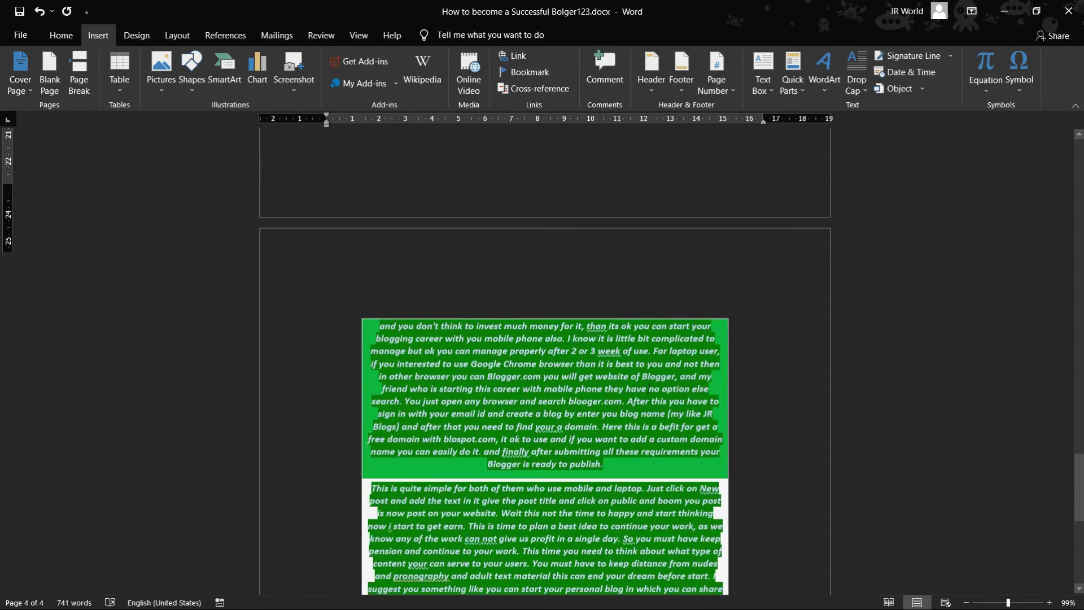
scroll(649, 388, up, 5)
scroll(649, 389, up, 2)
scroll(456, 404, up, 10)
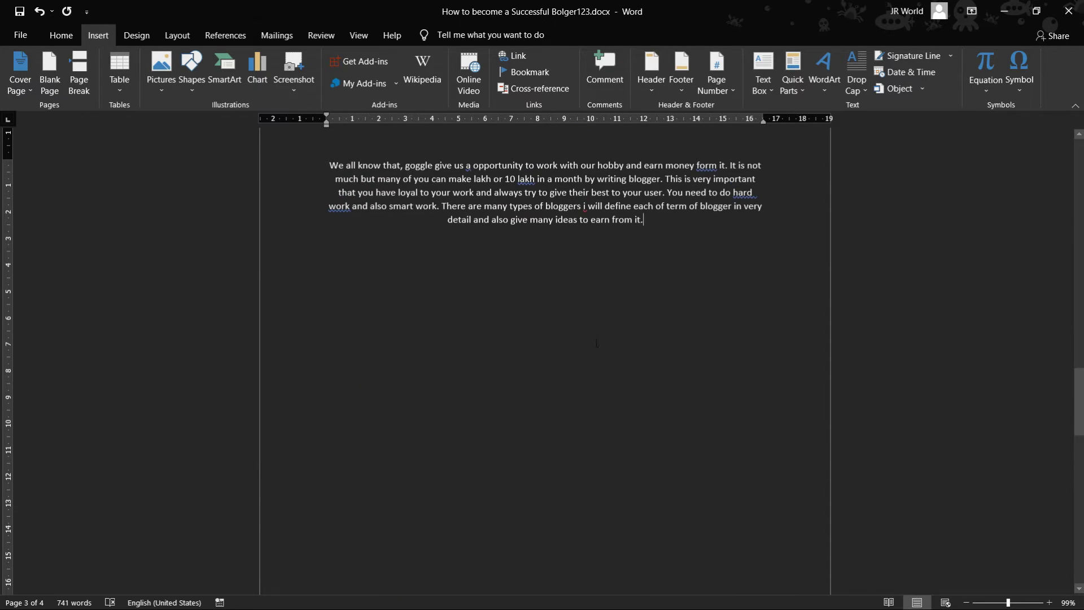
scroll(638, 305, down, 1)
Step: Add an empty line below the intro paragraph and switch to Draw Table mode
key(Return)
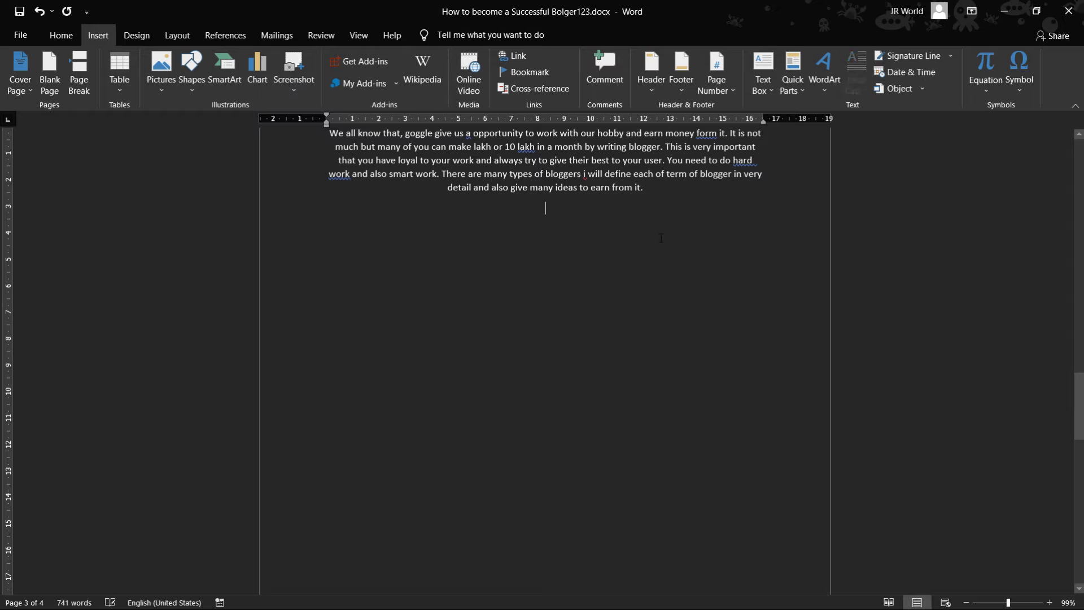
click(121, 90)
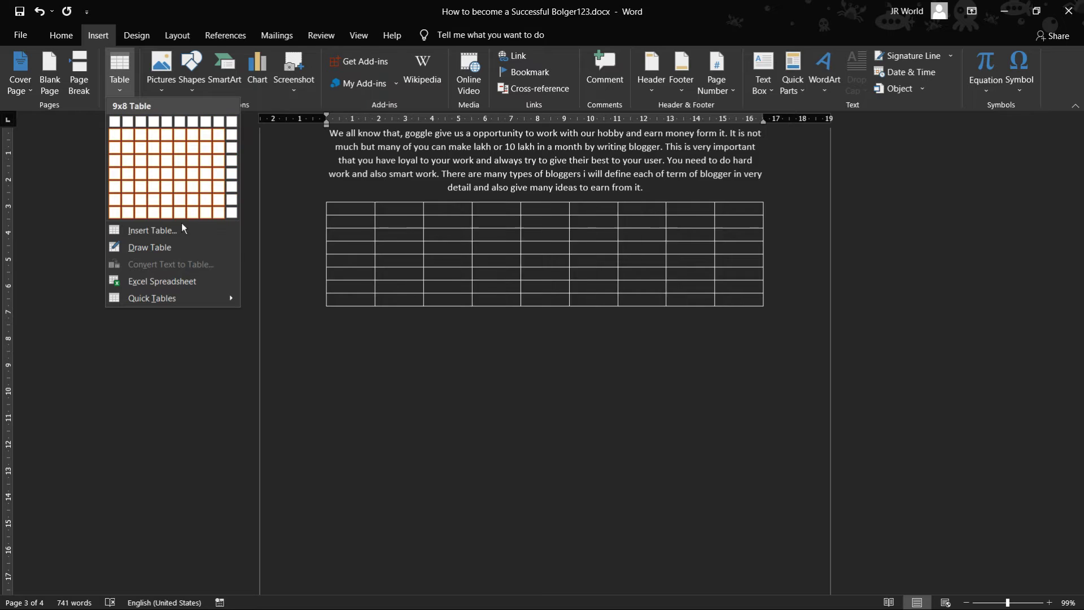
click(144, 246)
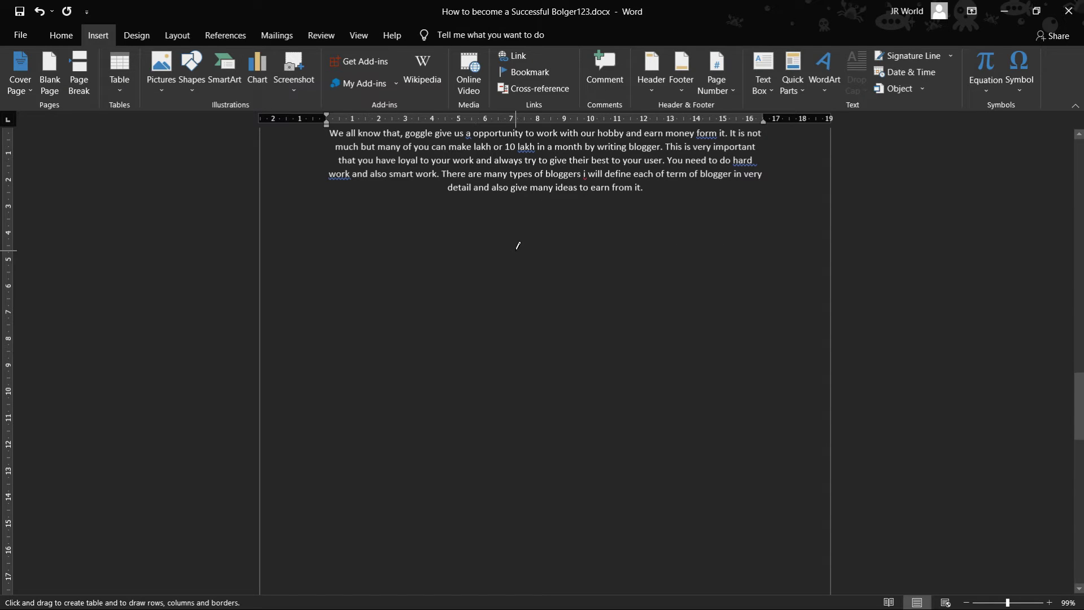
Step: Draw three stacked tables below the paragraph, split the first into two cells, then select them
drag(371, 218, 560, 247)
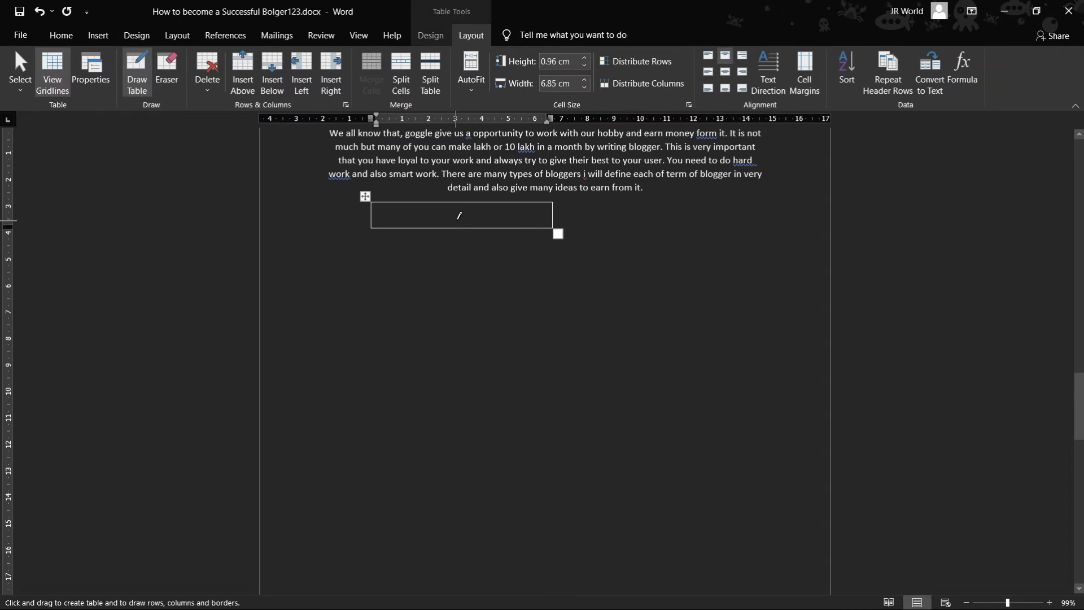
mouse_move(552, 208)
mouse_down()
mouse_move(684, 256)
mouse_move(745, 234)
mouse_up()
drag(368, 234, 746, 283)
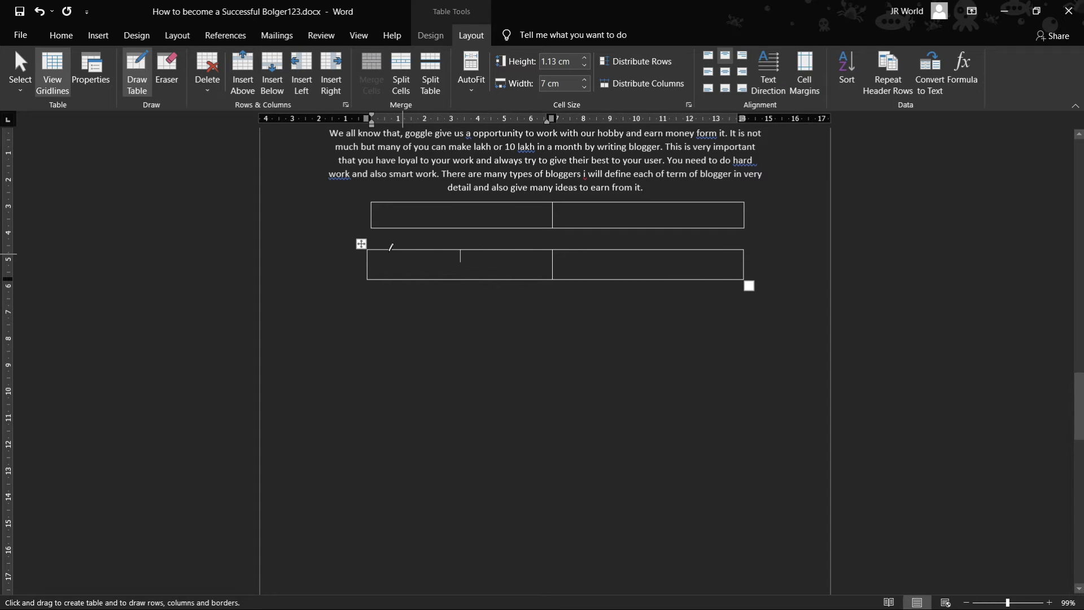
mouse_move(368, 291)
mouse_down()
mouse_move(545, 328)
mouse_move(750, 327)
mouse_up()
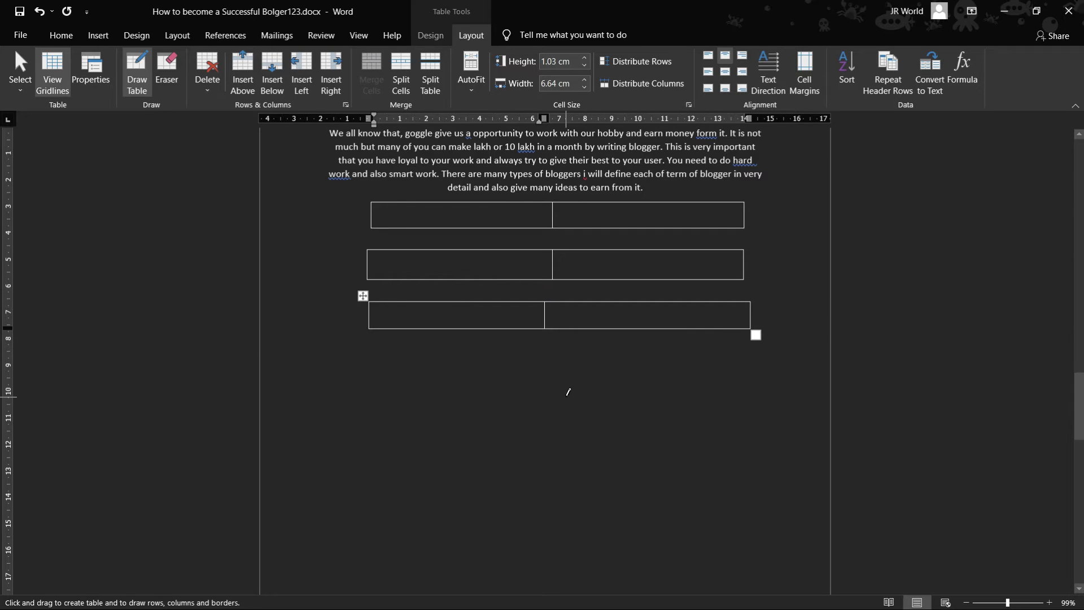
key(Escape)
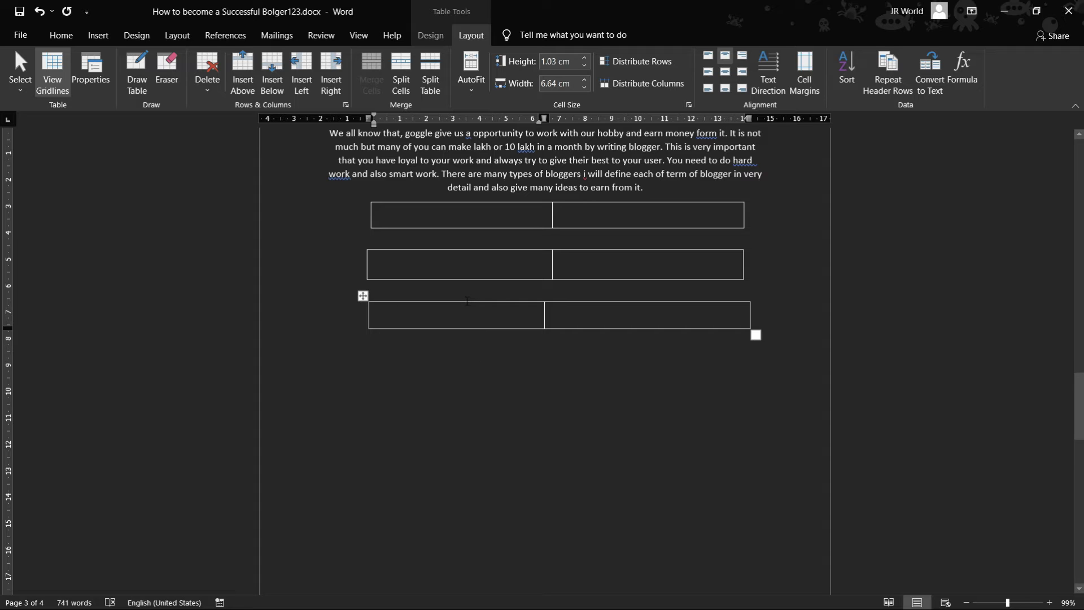
drag(468, 311, 506, 202)
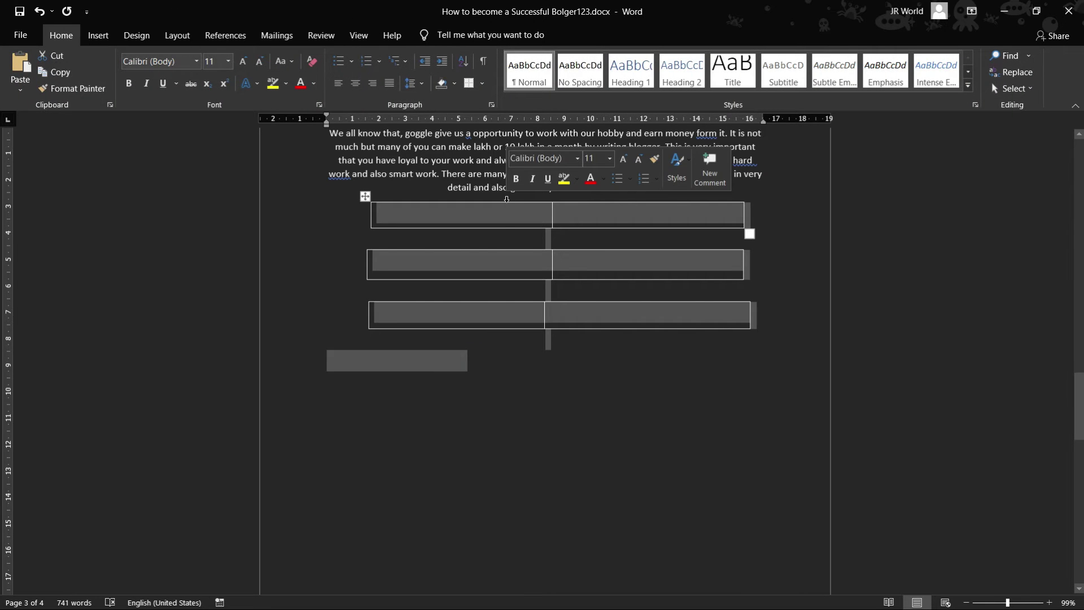
Step: Delete the drawn tables and insert a page break before the green text
key(ctrl+v)
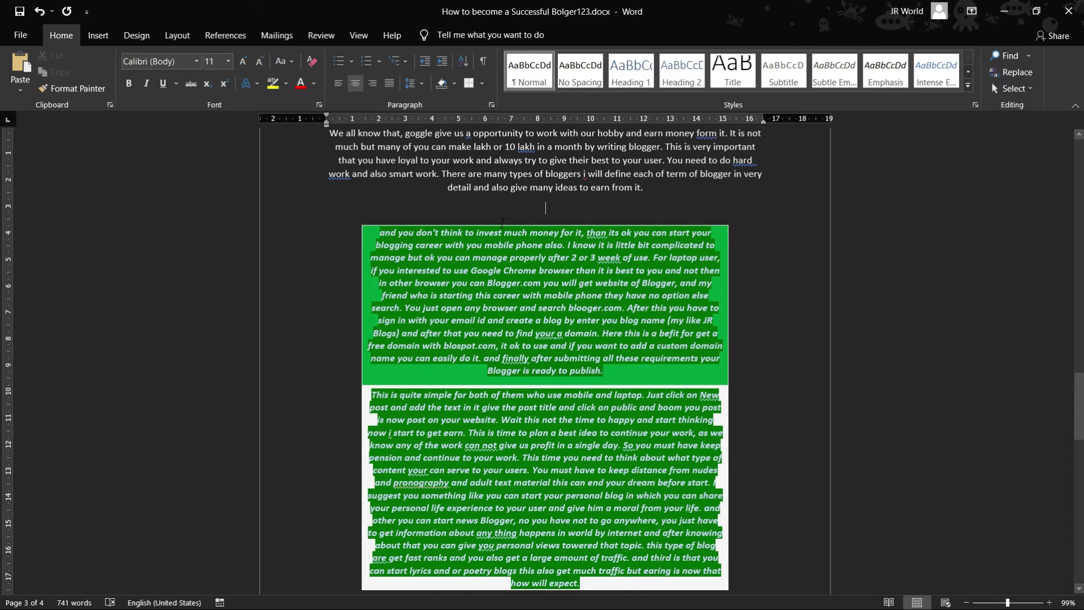
click(98, 35)
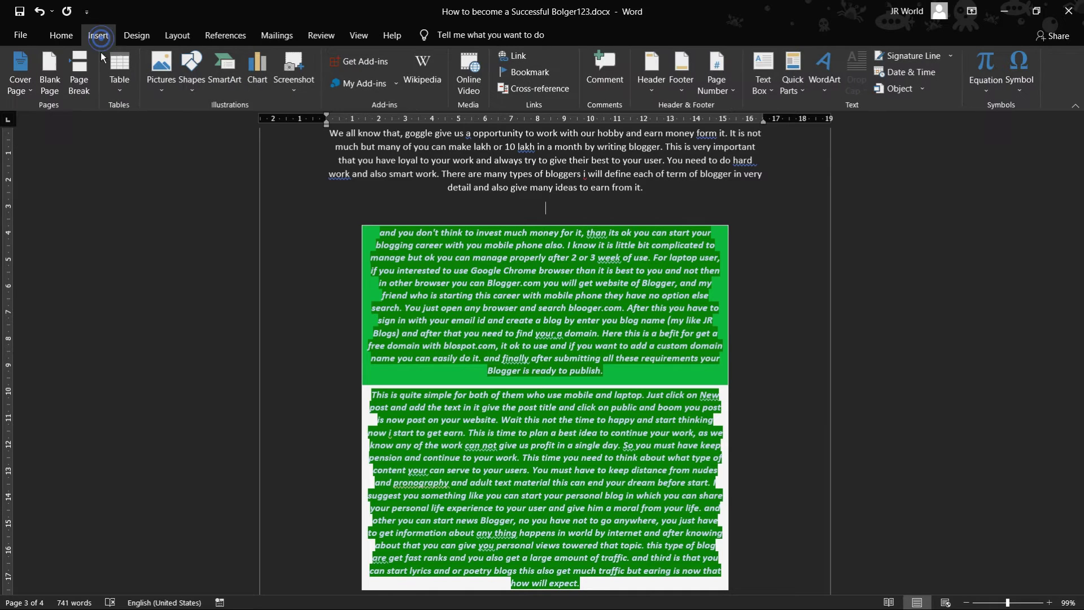
click(79, 74)
scroll(484, 226, up, 4)
scroll(508, 227, up, 4)
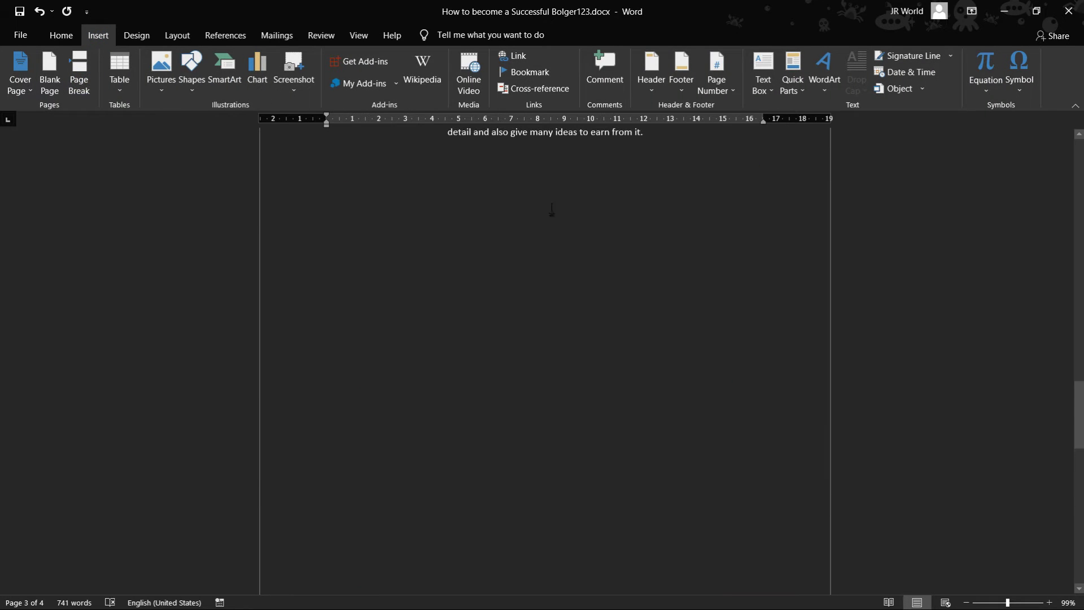
scroll(541, 227, up, 2)
click(554, 228)
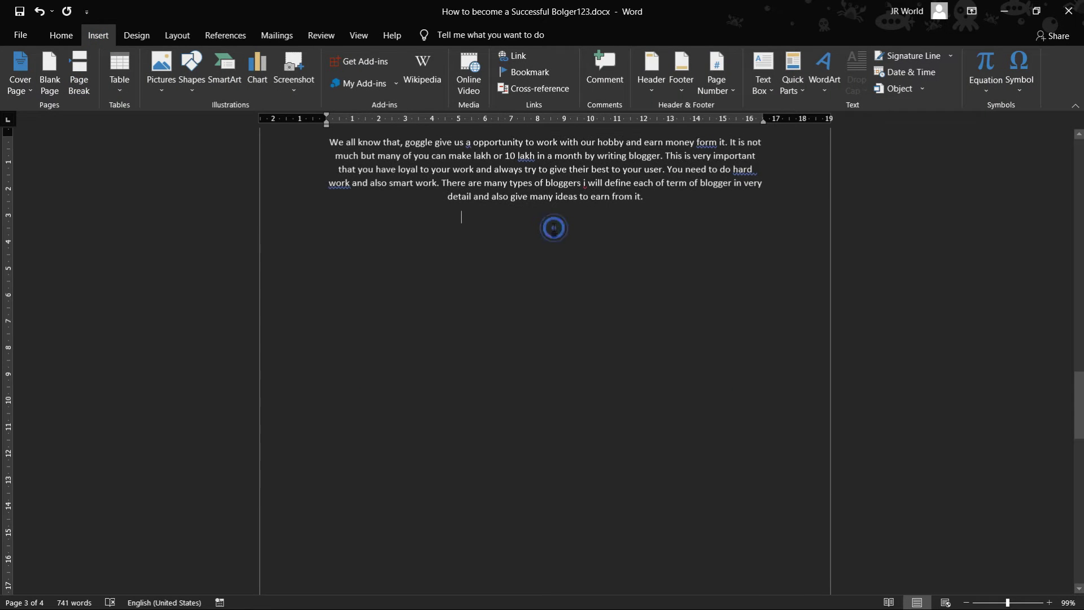
Step: Insert a table with 4 columns and 3 rows below the paragraph
click(119, 79)
click(141, 232)
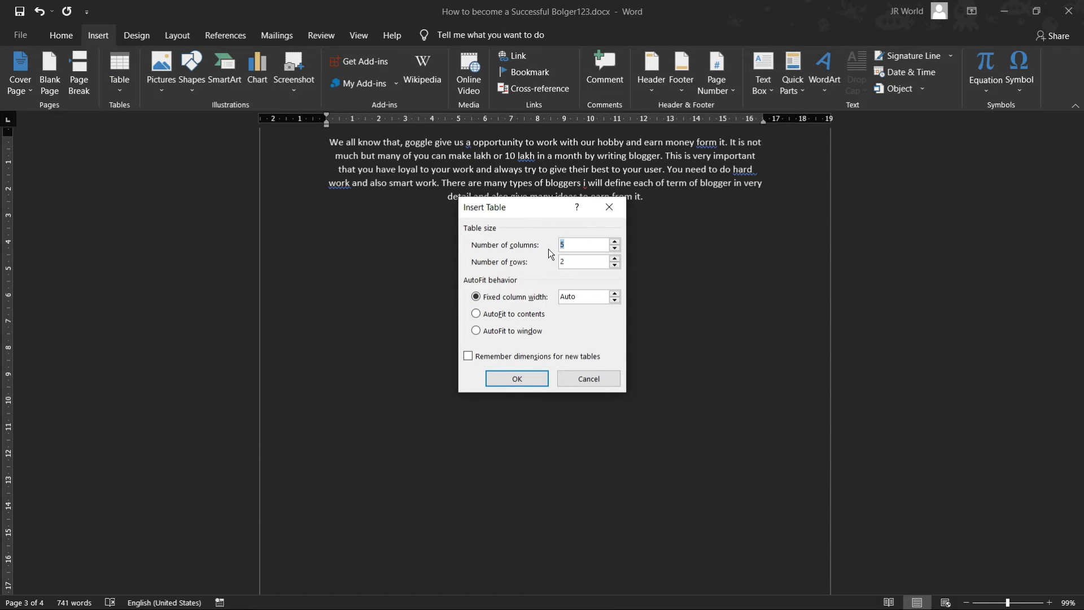
text(4)
double_click(567, 263)
click(515, 378)
scroll(513, 368, down, 3)
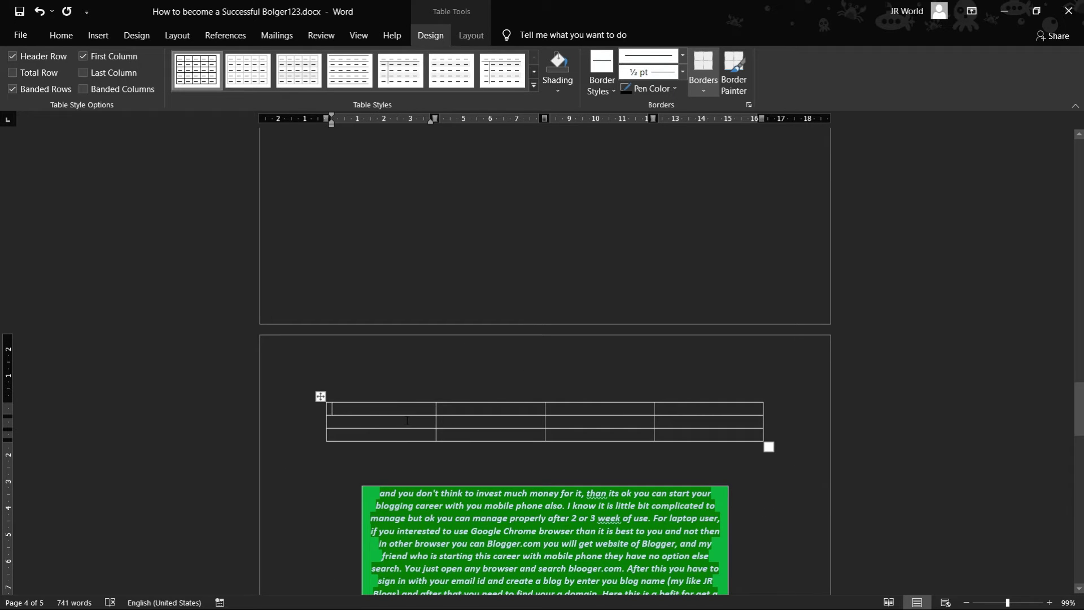
Step: Apply the Grid Table 4 - Accent 3 style to the 4-column table
scroll(520, 313, up, 4)
scroll(518, 316, down, 1)
scroll(520, 314, up, 1)
scroll(520, 313, down, 3)
scroll(452, 367, down, 1)
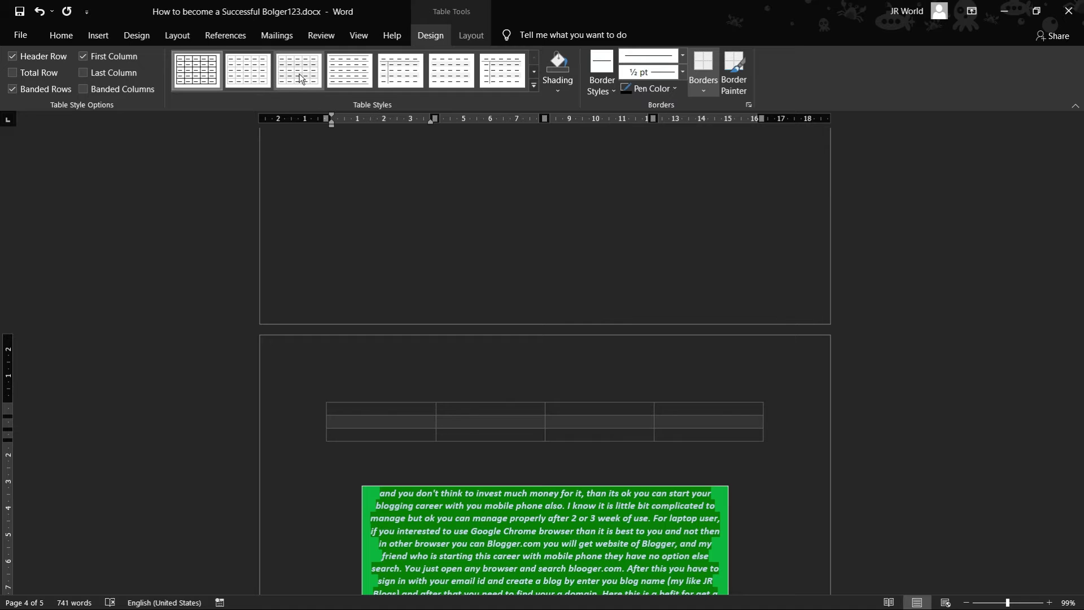
click(534, 86)
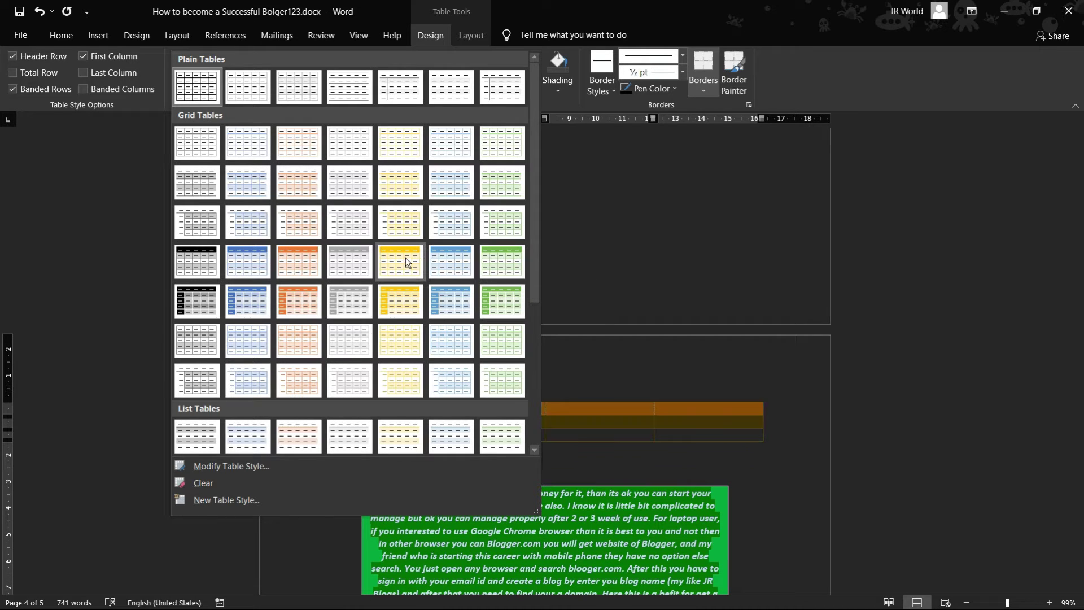
click(339, 265)
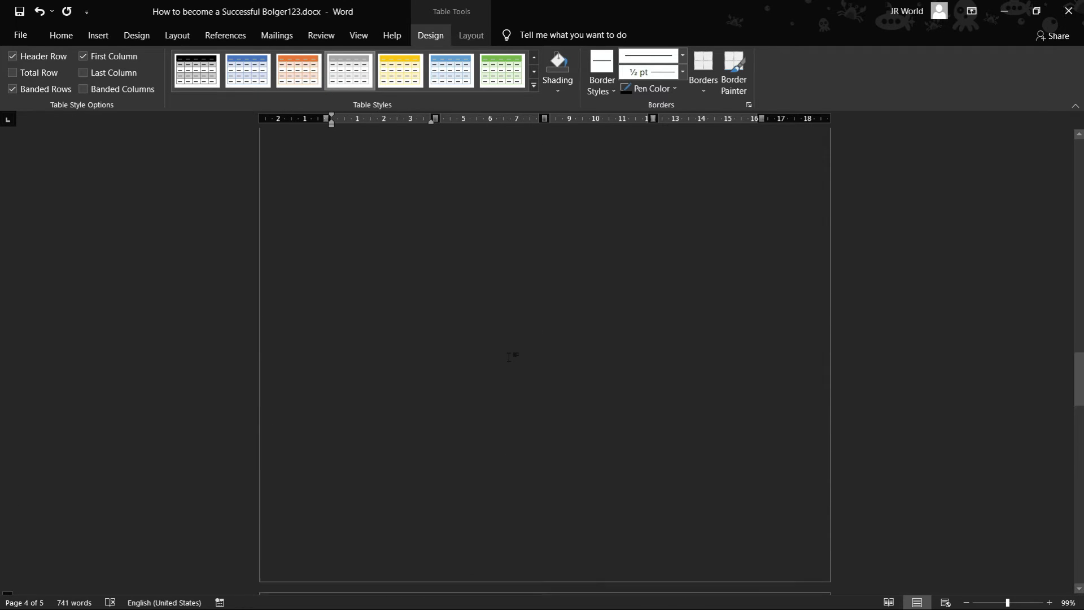
scroll(496, 386, down, 1)
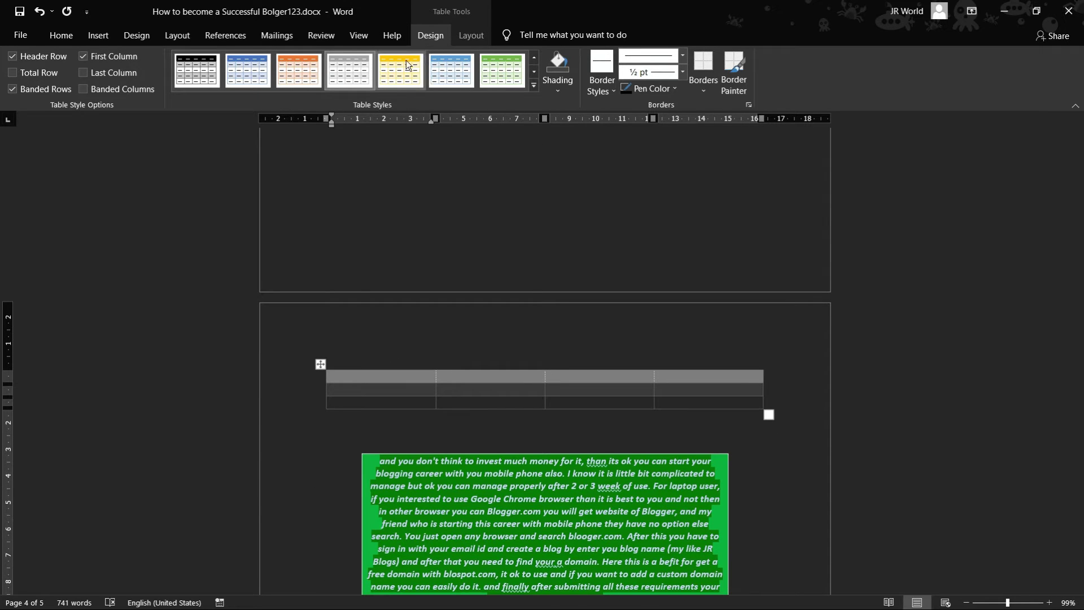
scroll(475, 299, up, 6)
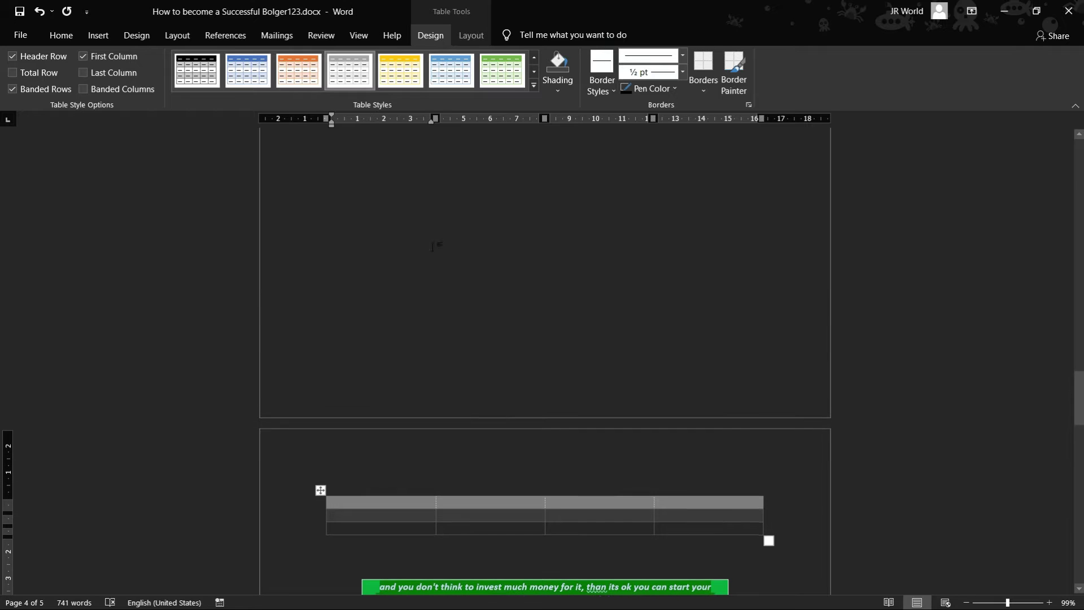
click(97, 36)
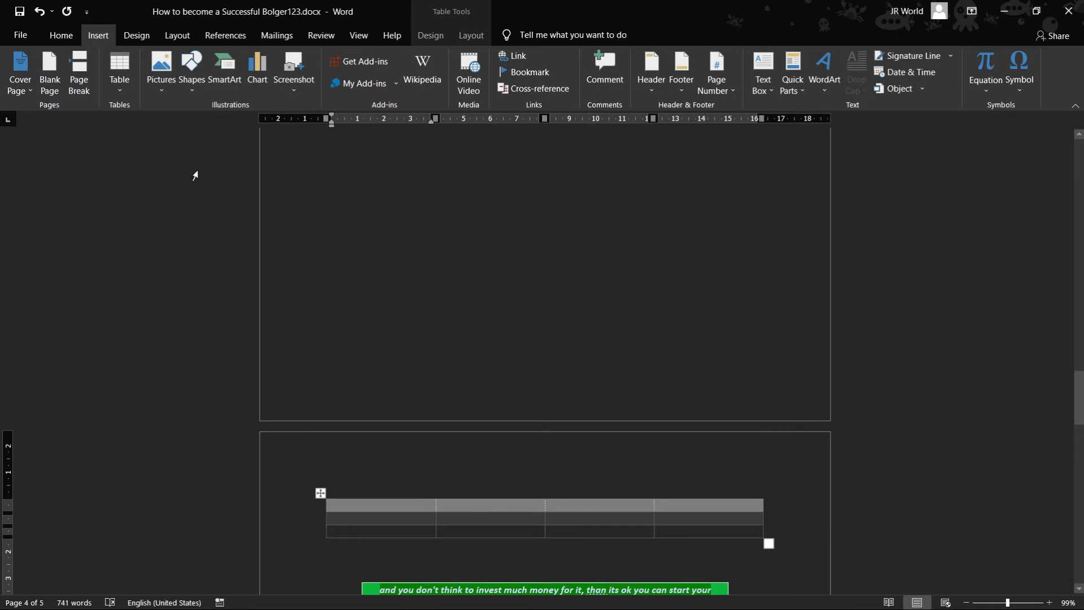
Step: Open the Insert Picture dialog from this computer, below the intro paragraph, on the JR branding folder
scroll(379, 307, up, 10)
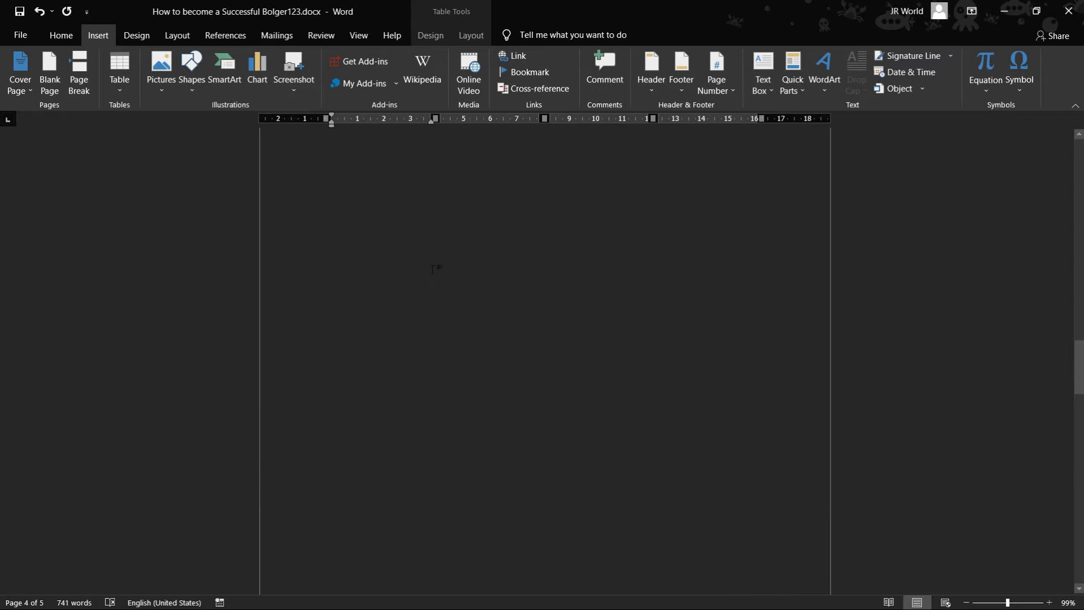
click(466, 301)
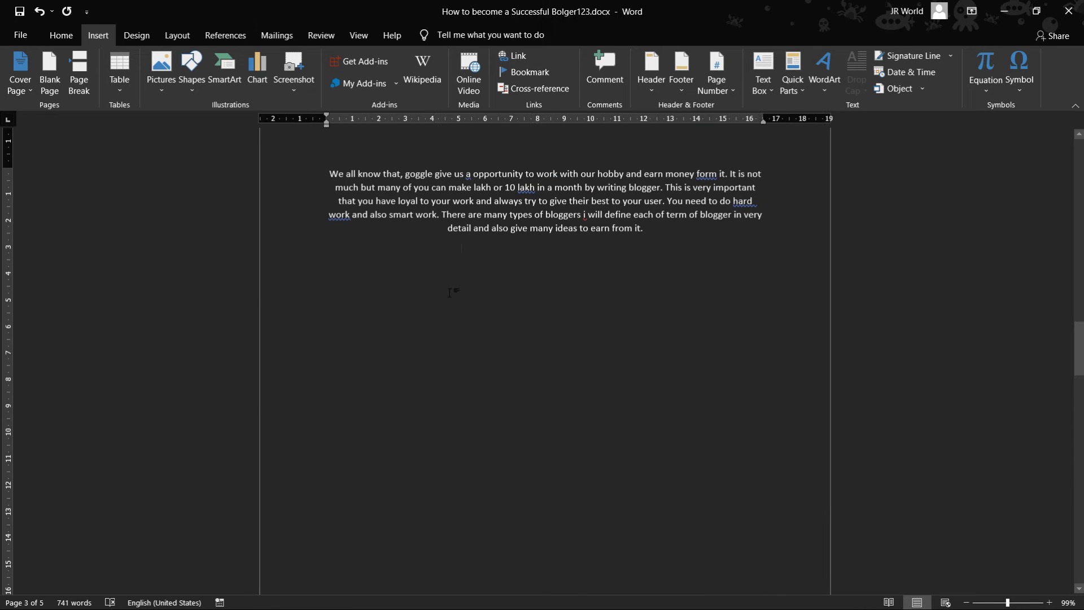
click(471, 273)
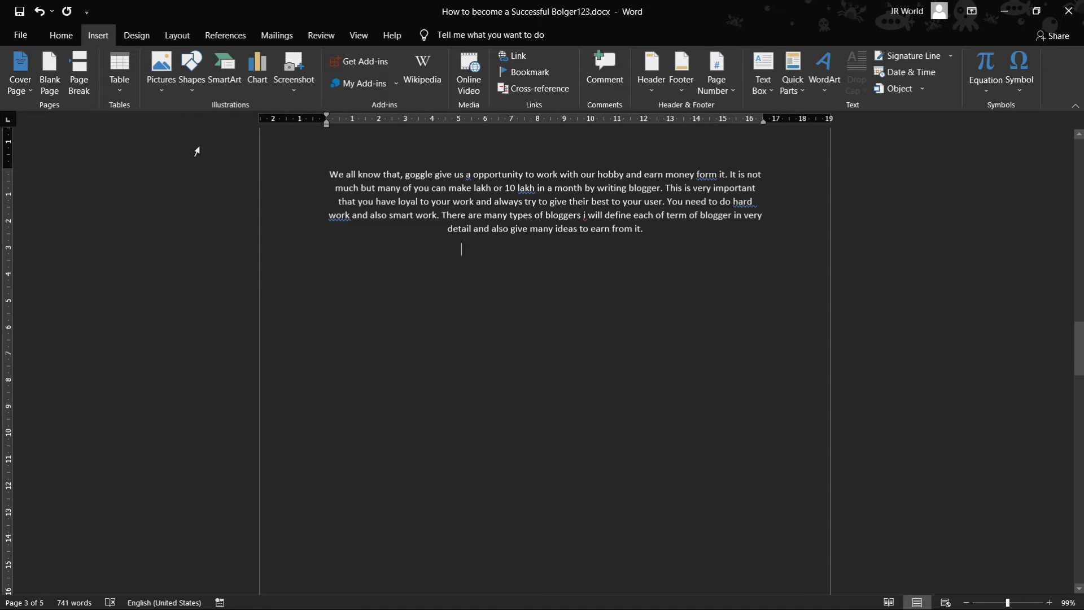
click(163, 90)
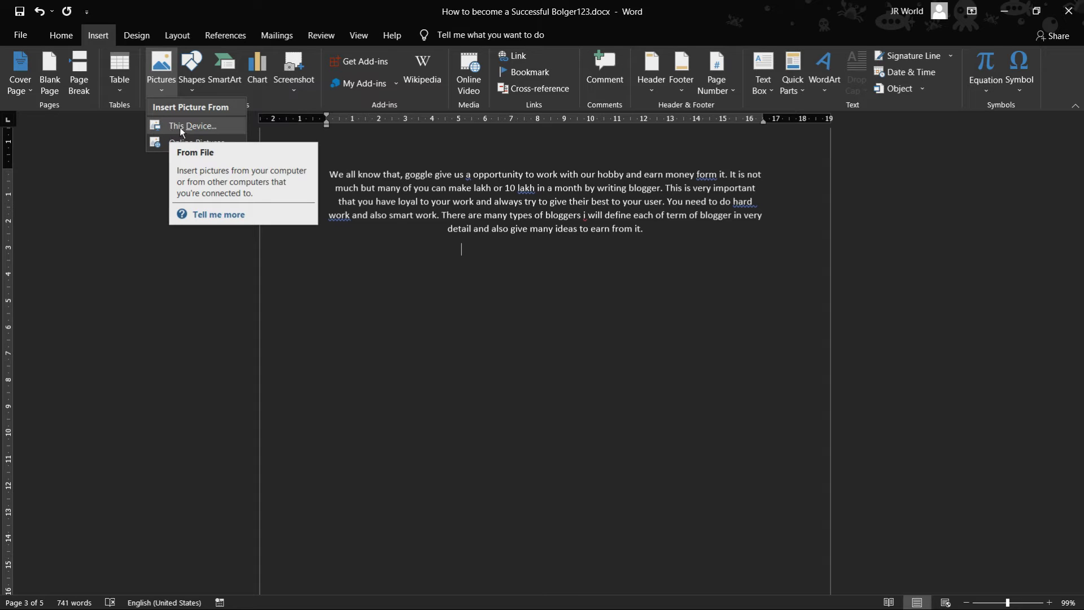
click(122, 196)
click(165, 87)
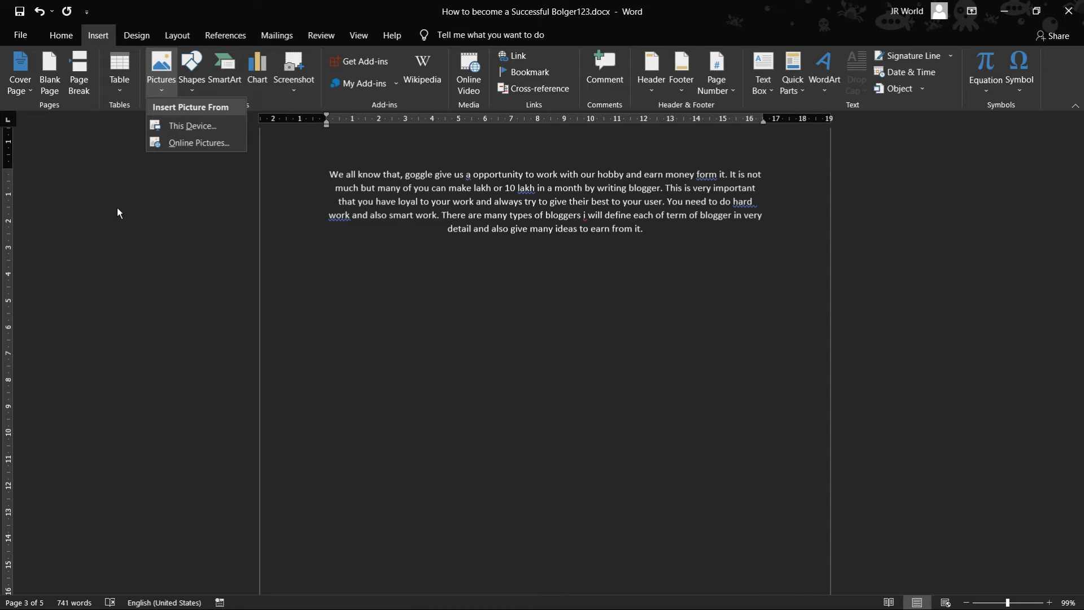
click(194, 130)
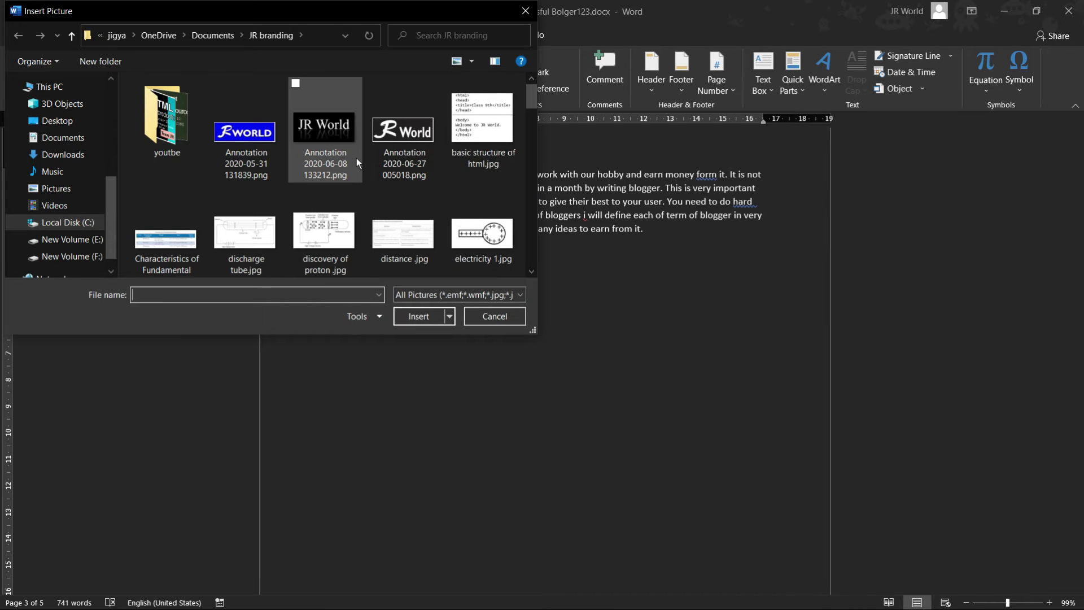
Step: Insert Annotation 2020-06-08 133212.png, the JR World reflection image, above the table
click(341, 154)
click(419, 316)
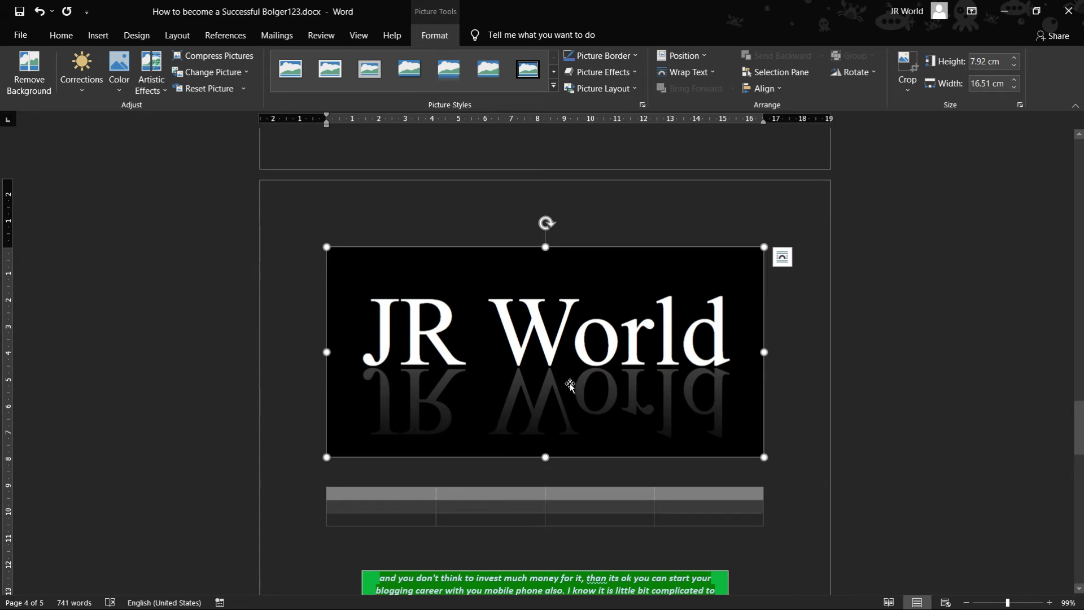
scroll(569, 386, up, 3)
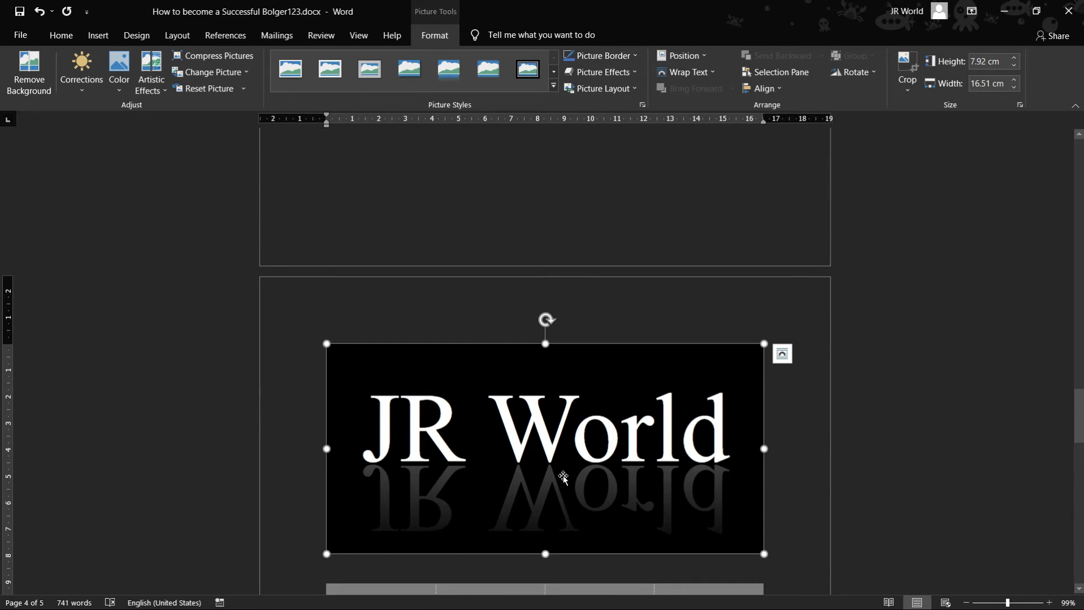
scroll(563, 477, up, 4)
scroll(518, 446, down, 3)
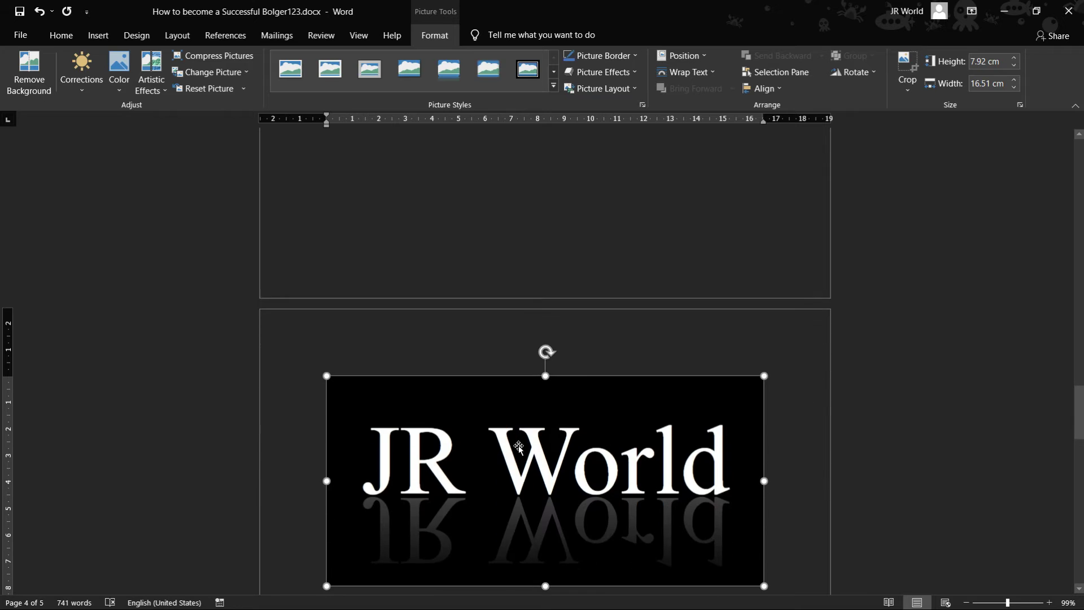
scroll(517, 445, up, 3)
scroll(514, 445, up, 2)
scroll(513, 445, down, 5)
scroll(574, 442, down, 2)
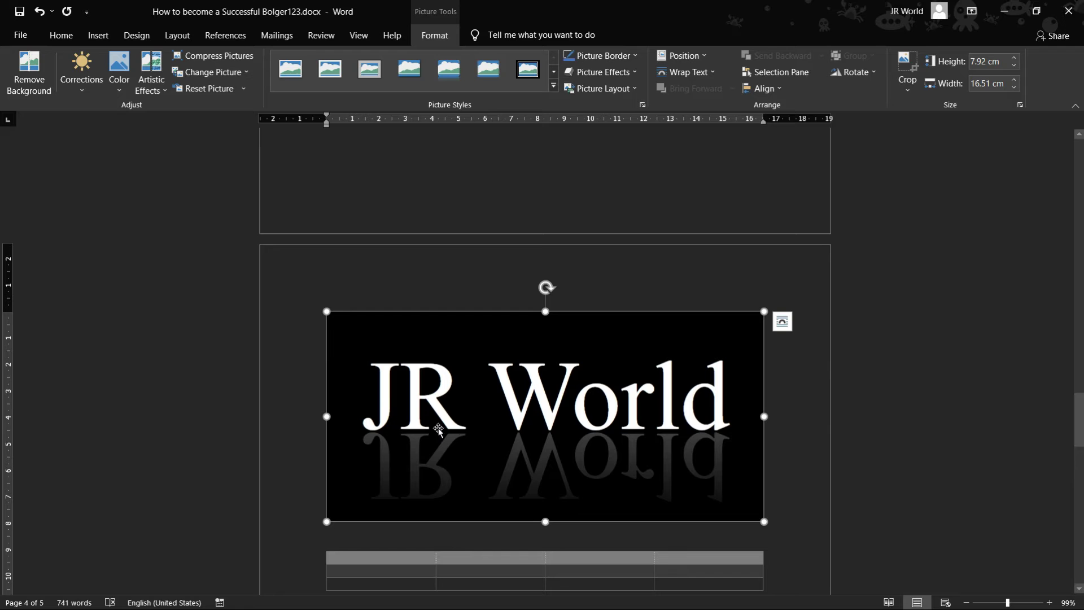
click(29, 81)
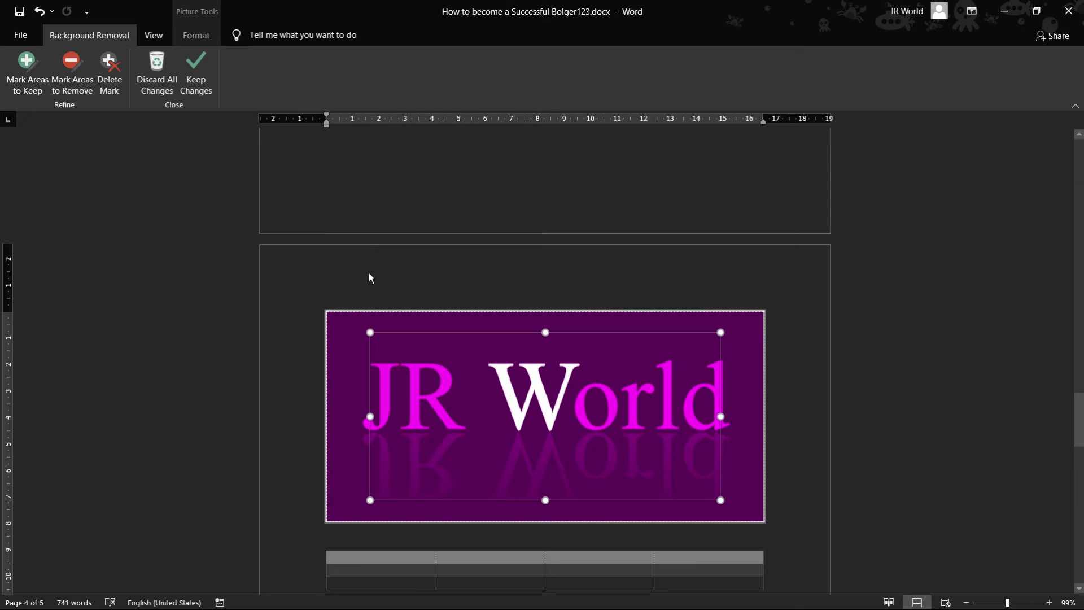
click(423, 277)
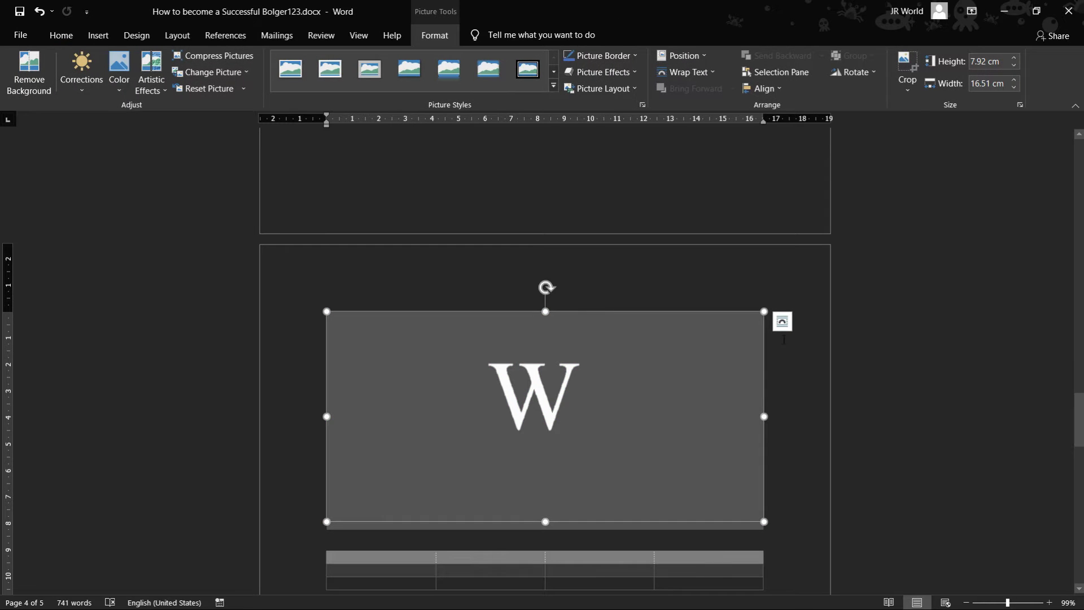
click(809, 340)
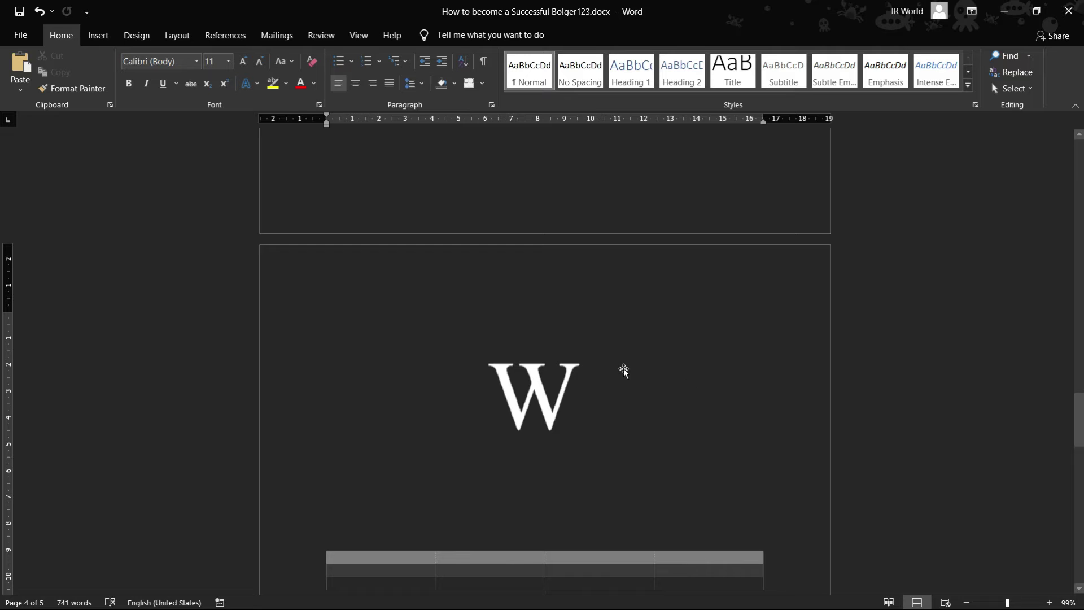
key(ctrl+z)
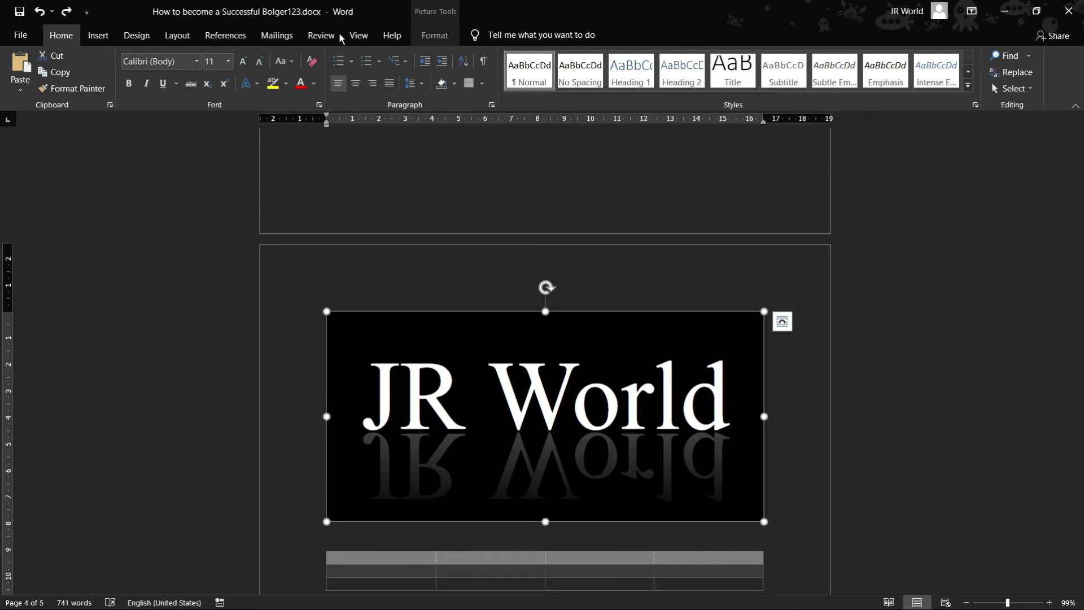
click(435, 35)
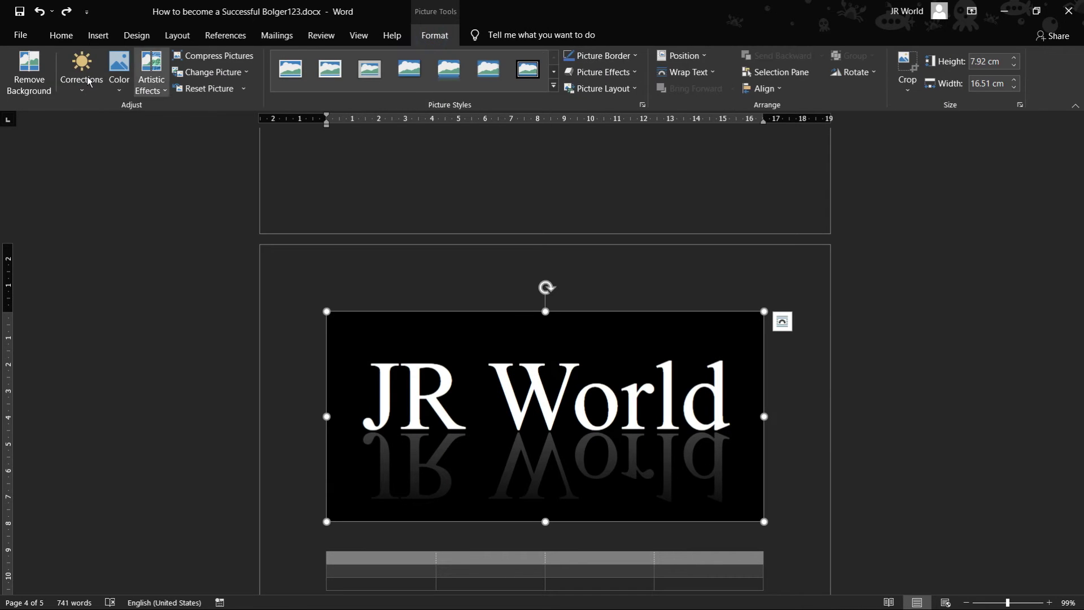
click(29, 70)
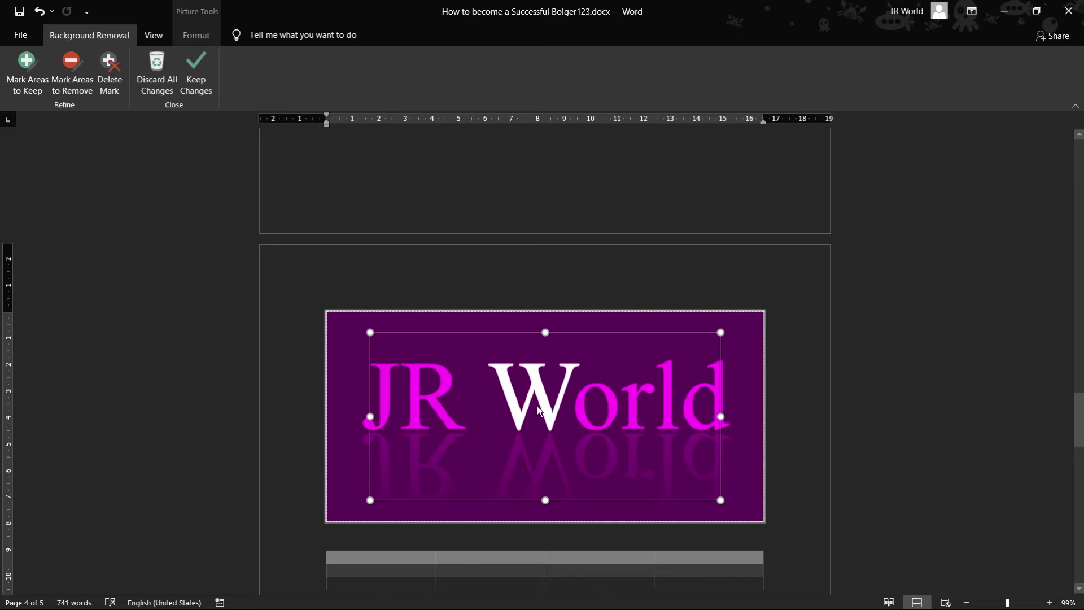
drag(369, 416, 330, 416)
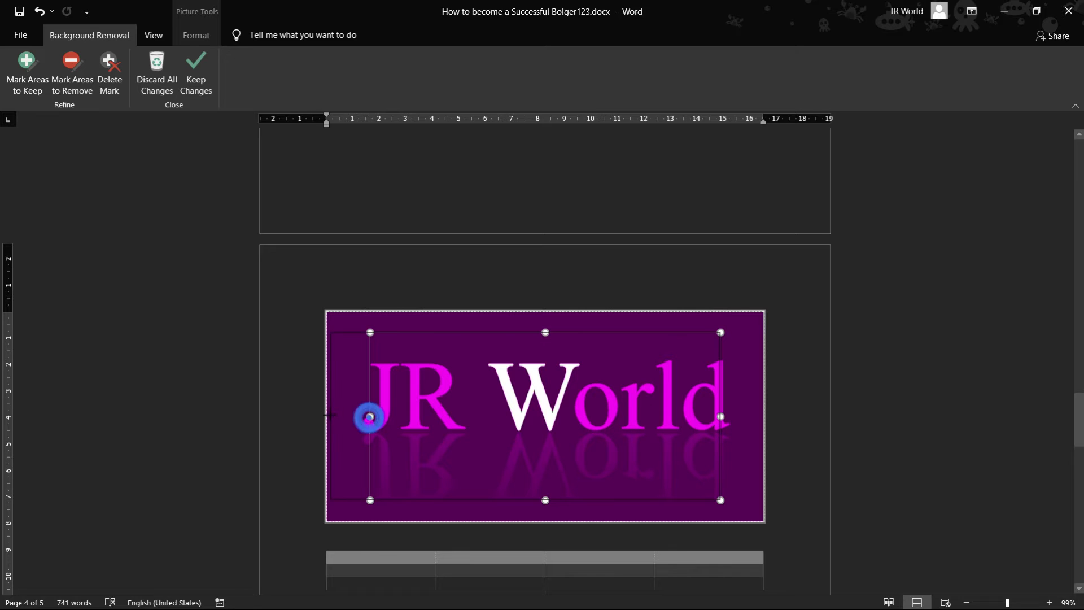
drag(719, 415, 759, 415)
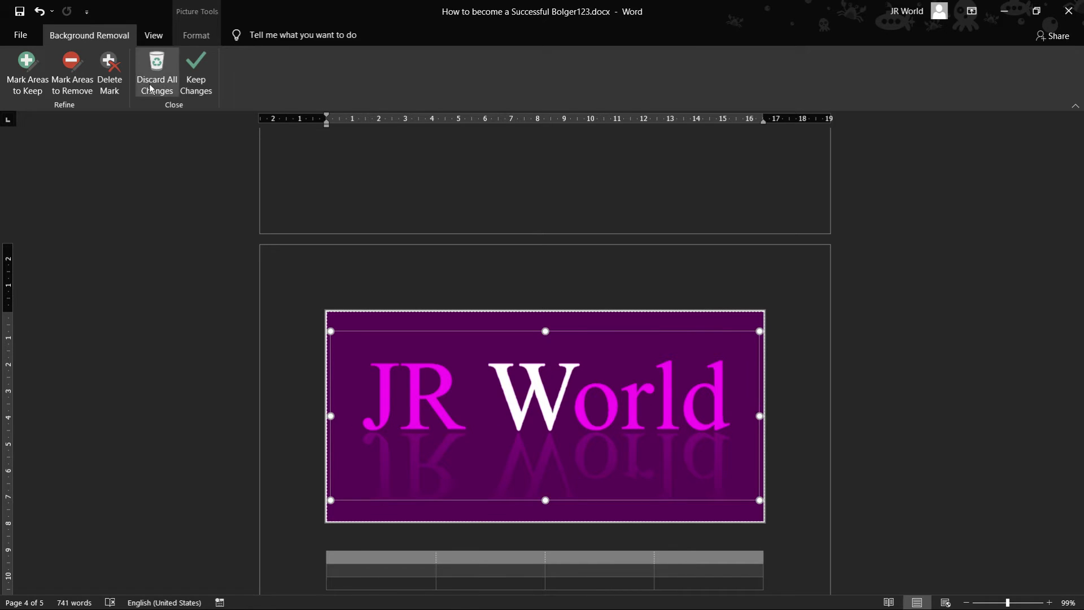
click(22, 83)
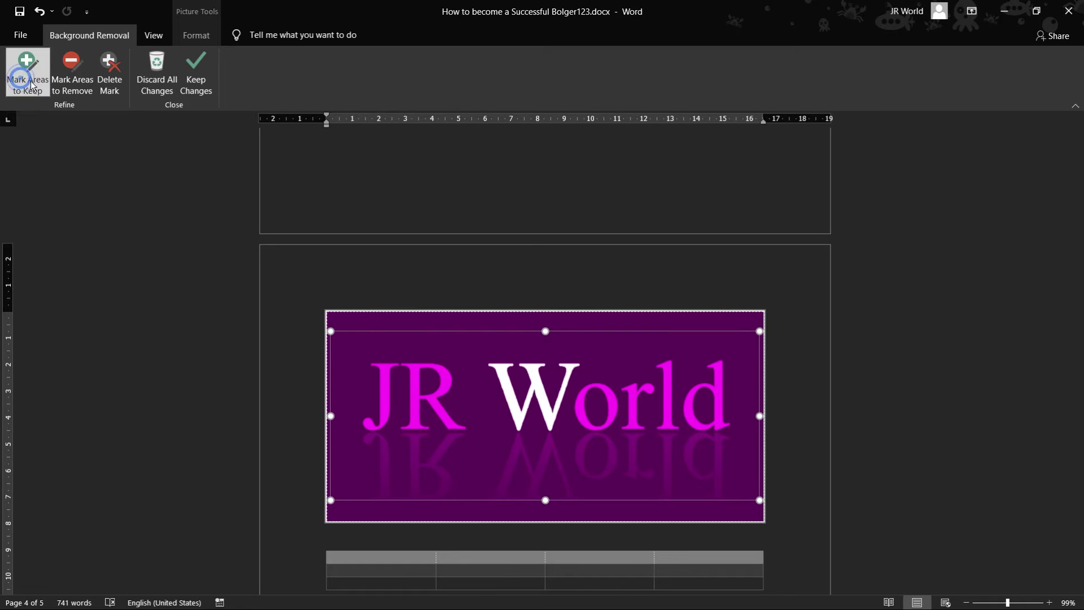
click(581, 405)
drag(585, 422, 585, 424)
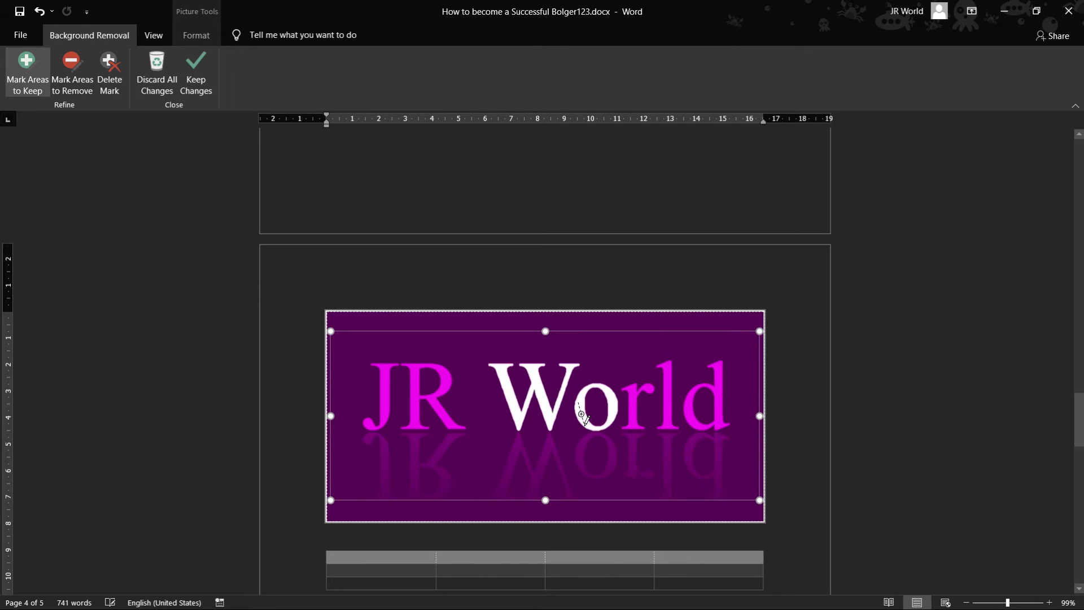
drag(671, 368, 668, 426)
drag(720, 390, 721, 418)
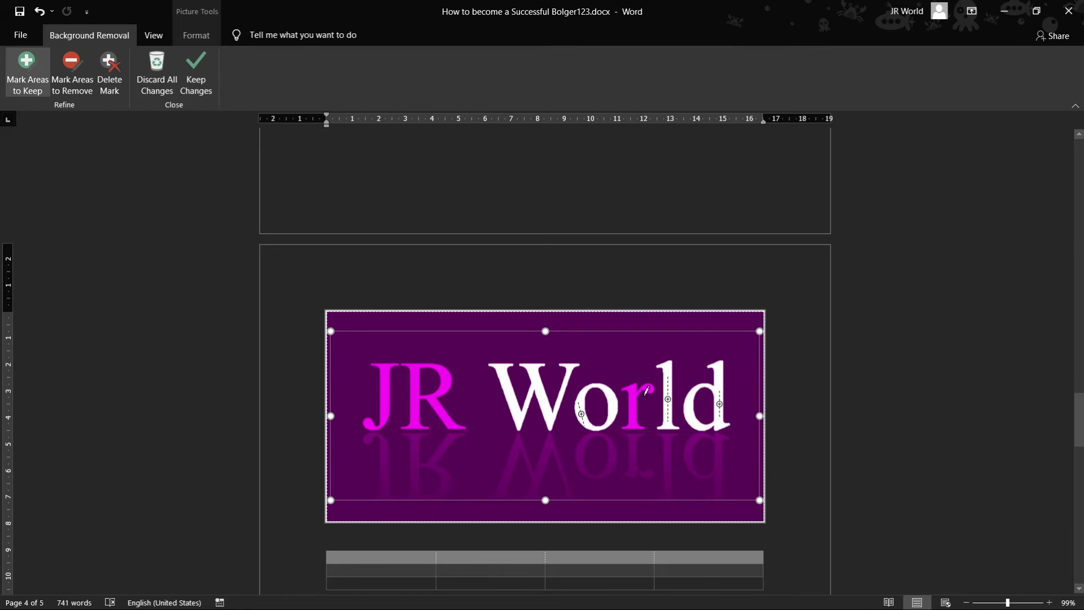
drag(635, 395, 636, 415)
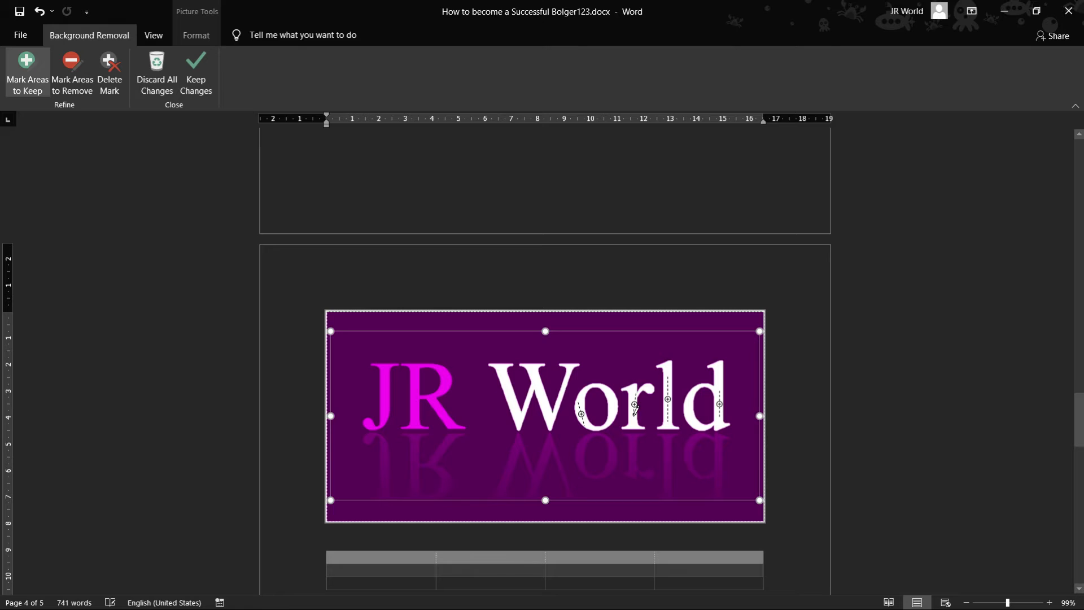
mouse_move(418, 368)
mouse_down()
mouse_move(416, 410)
mouse_move(388, 402)
mouse_up()
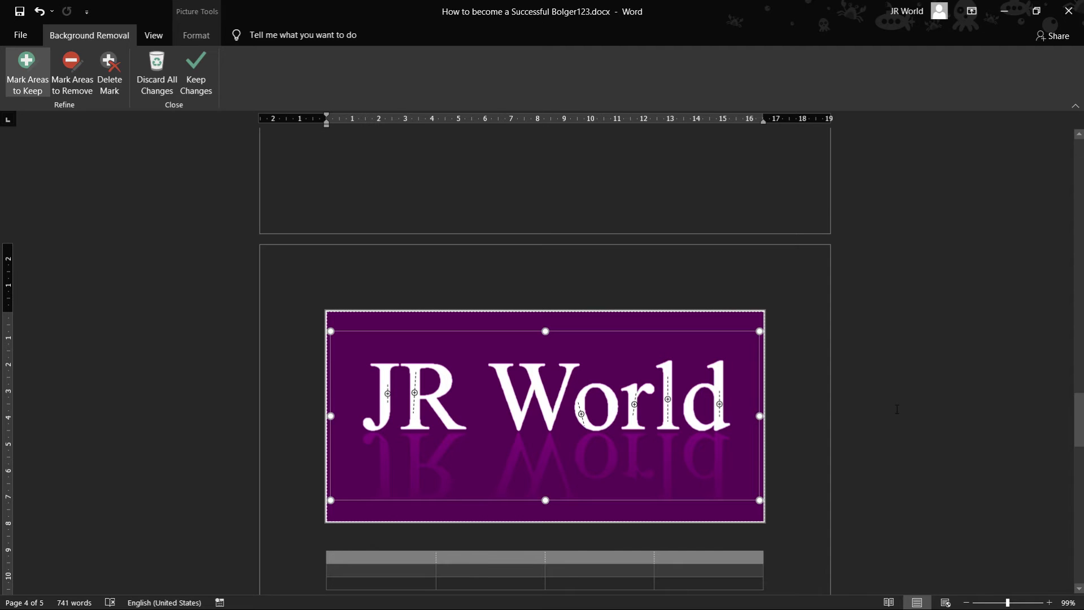
click(807, 414)
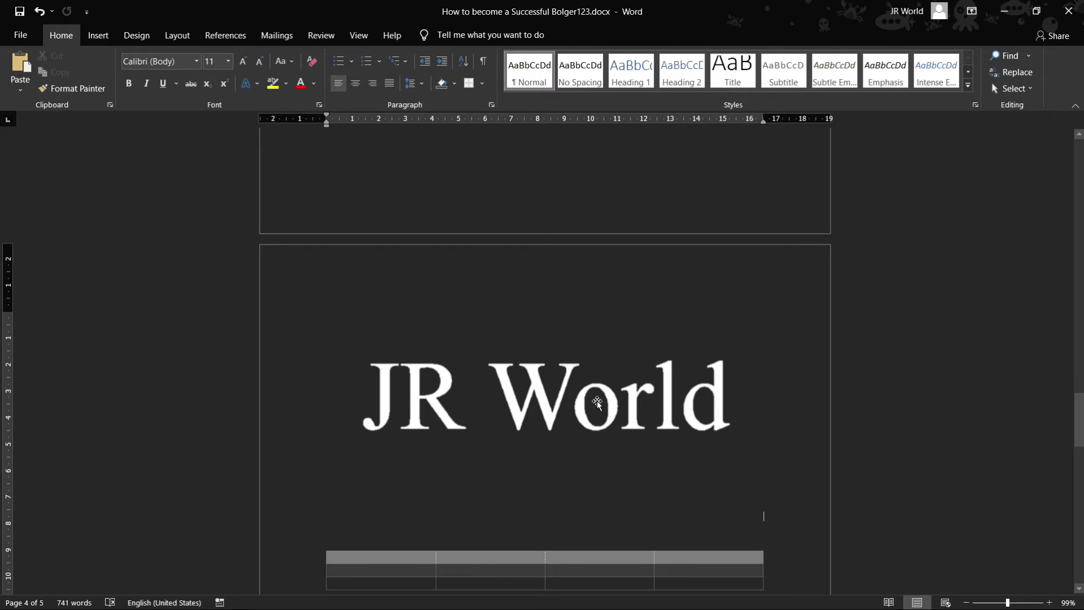
click(597, 402)
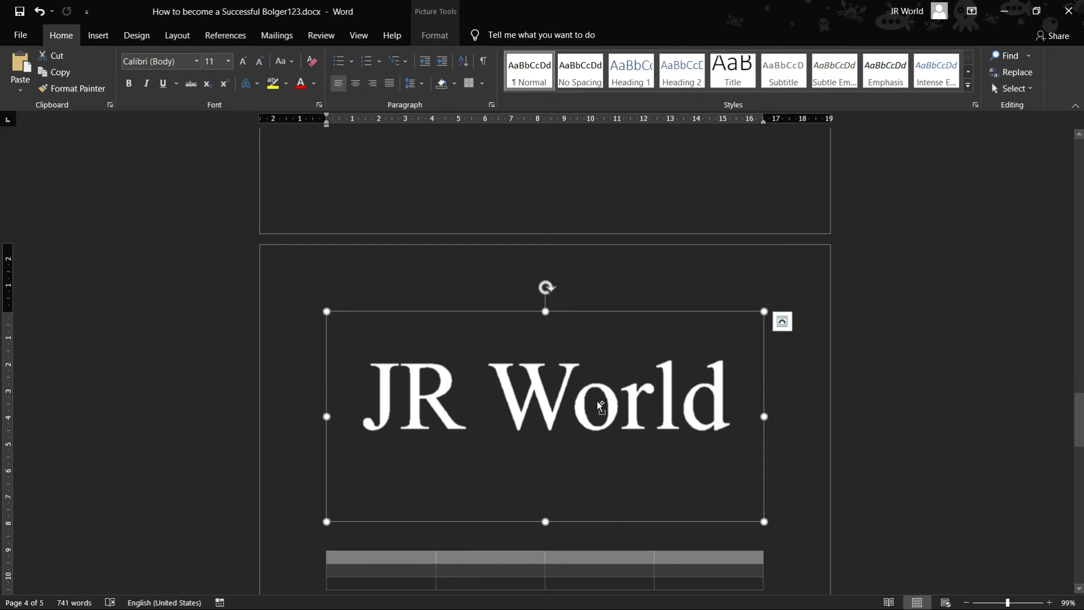
key(alt+j)
key(p)
key(e)
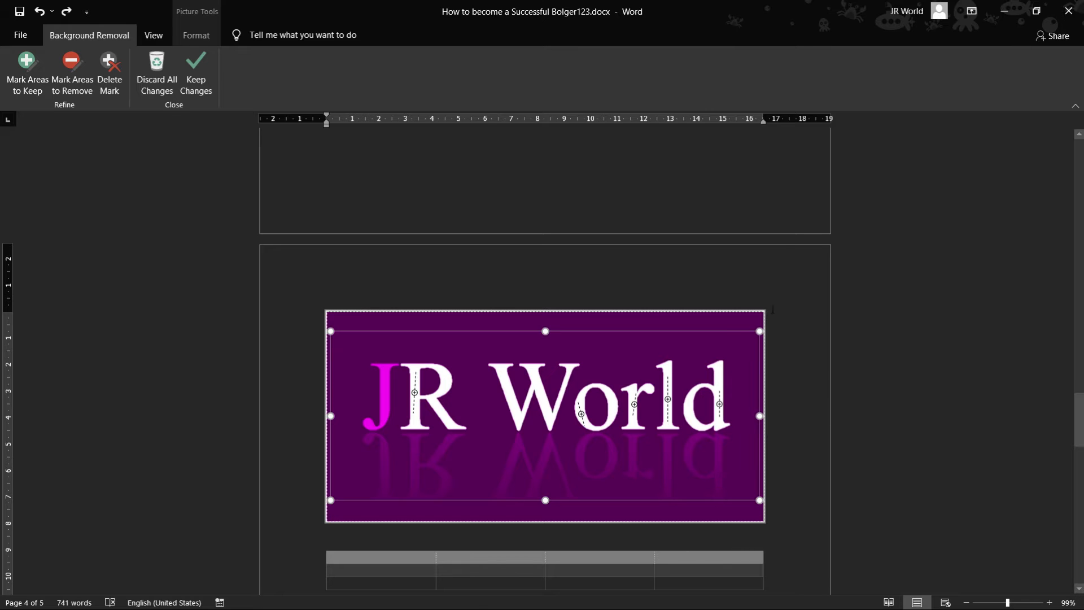
key(ctrl+z)
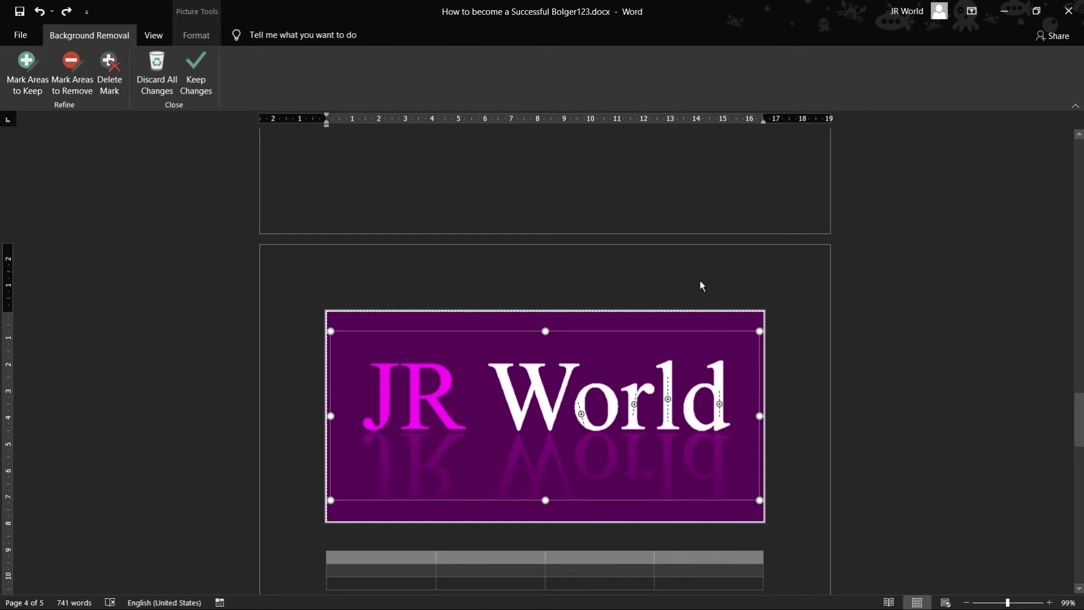
key(ctrl+z)
key(ctrl+z)
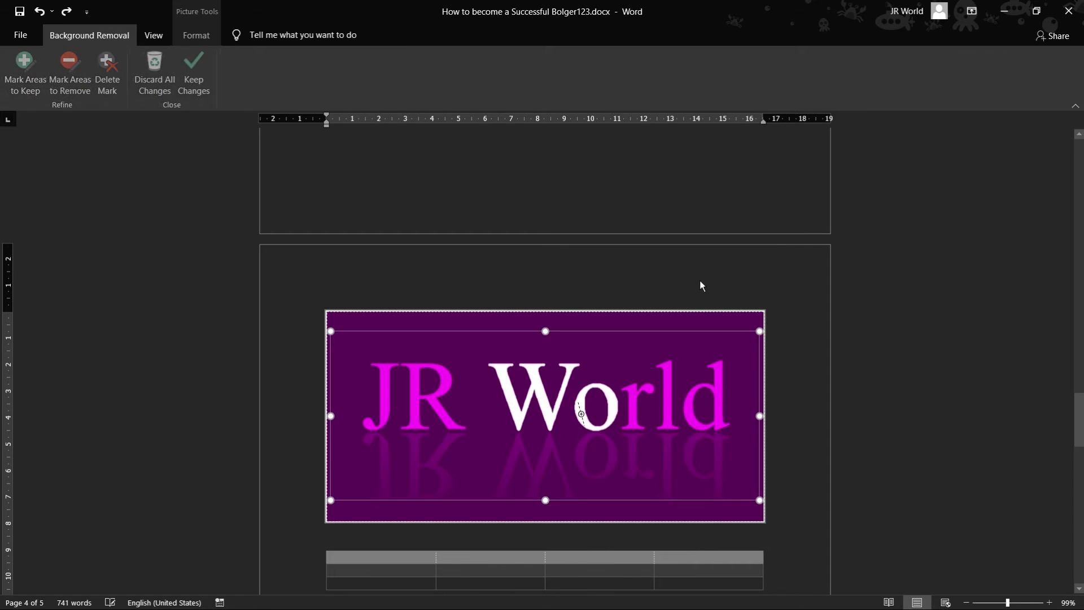
click(699, 280)
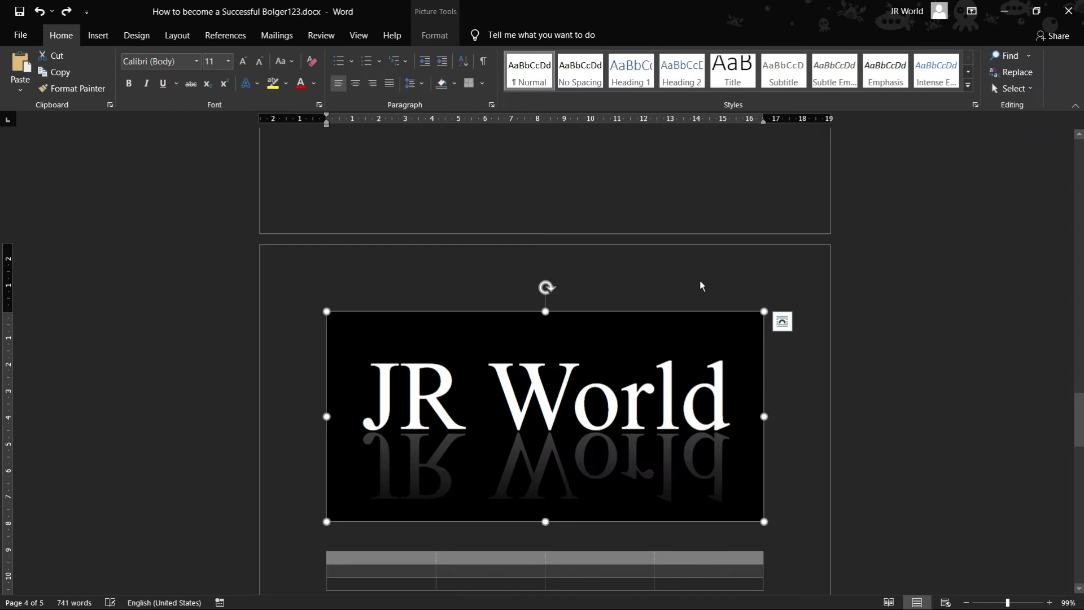
click(790, 419)
scroll(789, 419, up, 1)
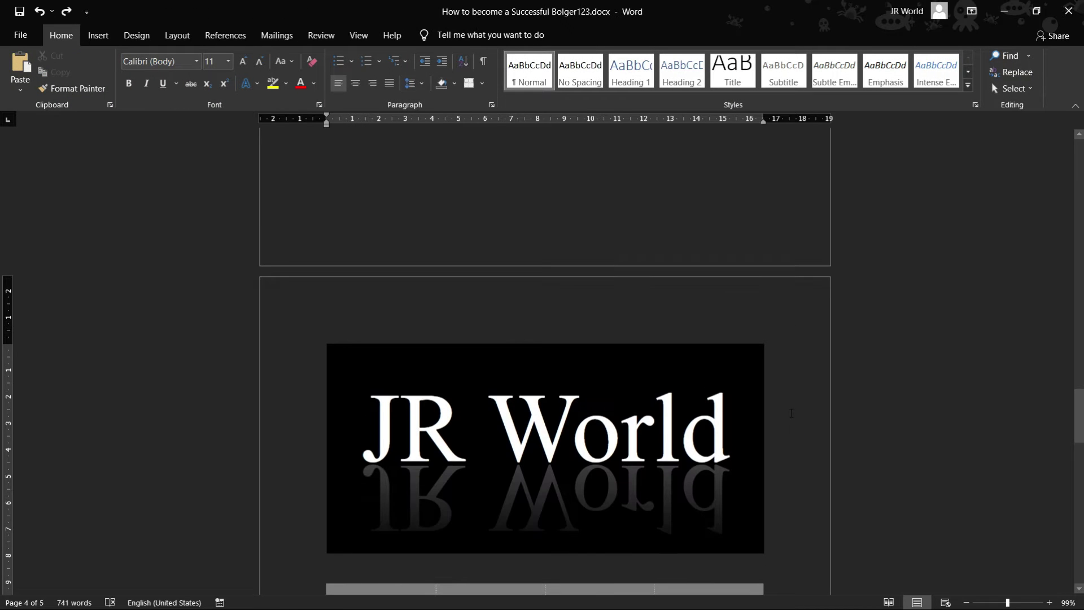
scroll(790, 419, up, 1)
click(513, 471)
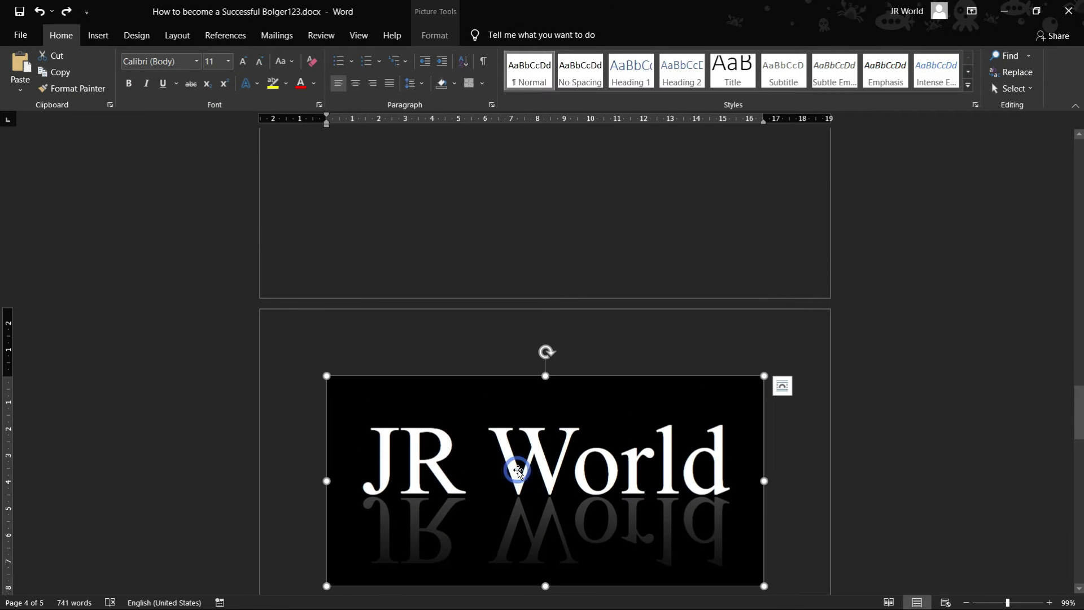
Step: Soften the JR World picture using the sharpen/soften presets
click(441, 35)
scroll(532, 422, down, 2)
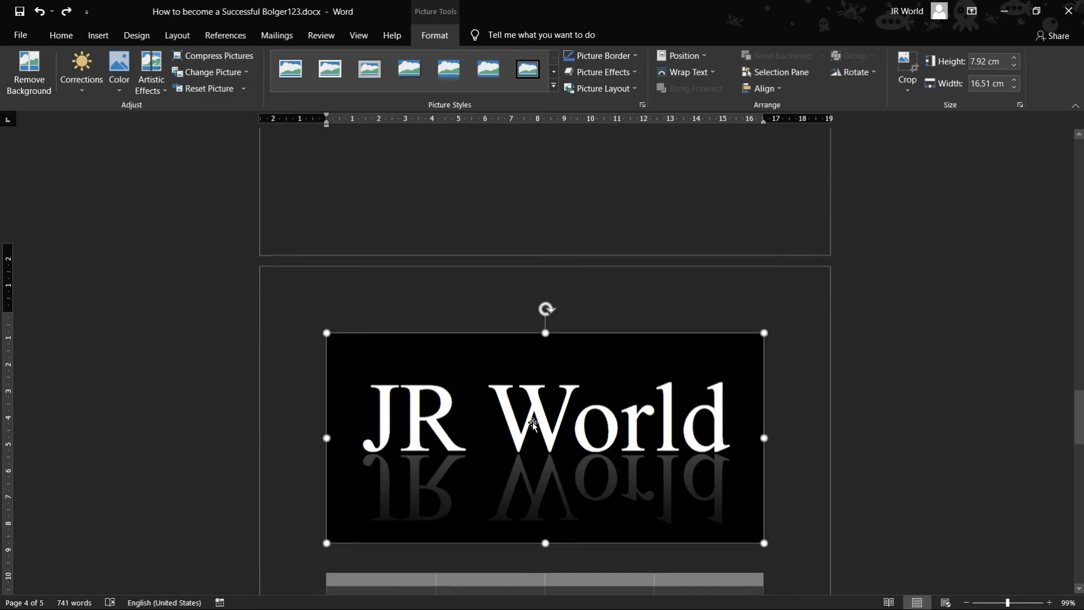
click(88, 93)
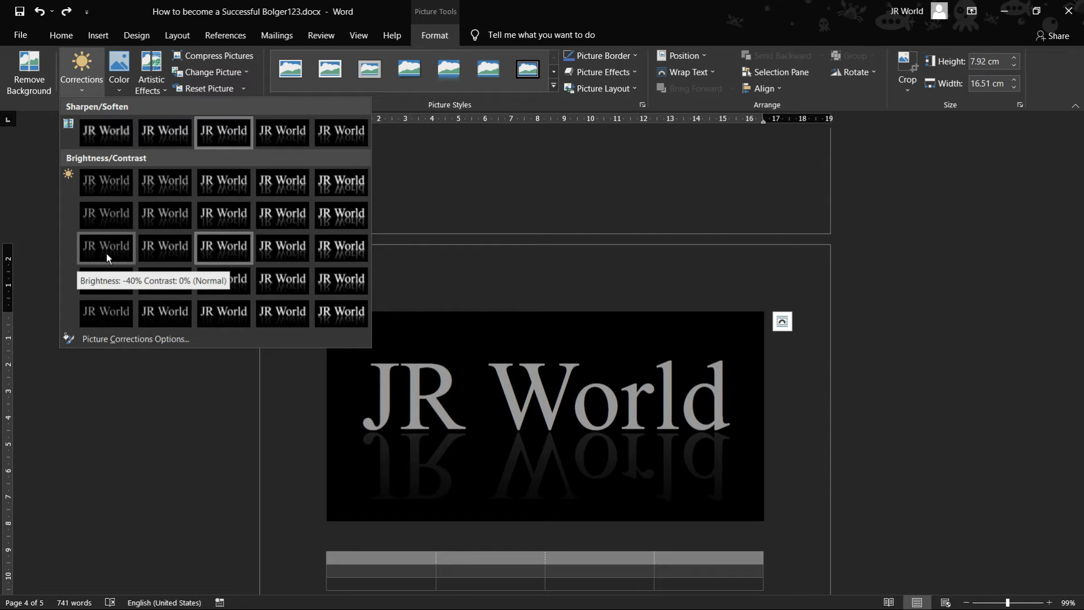
click(106, 130)
click(617, 222)
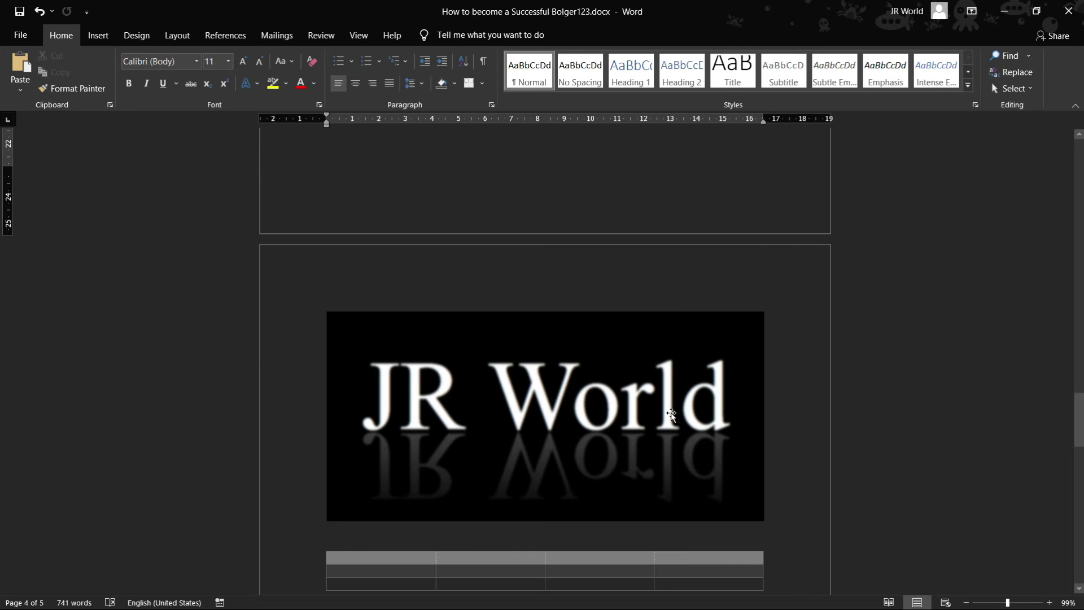
Step: Reselect the JR World banner and show its Color recolour options
click(671, 414)
click(438, 36)
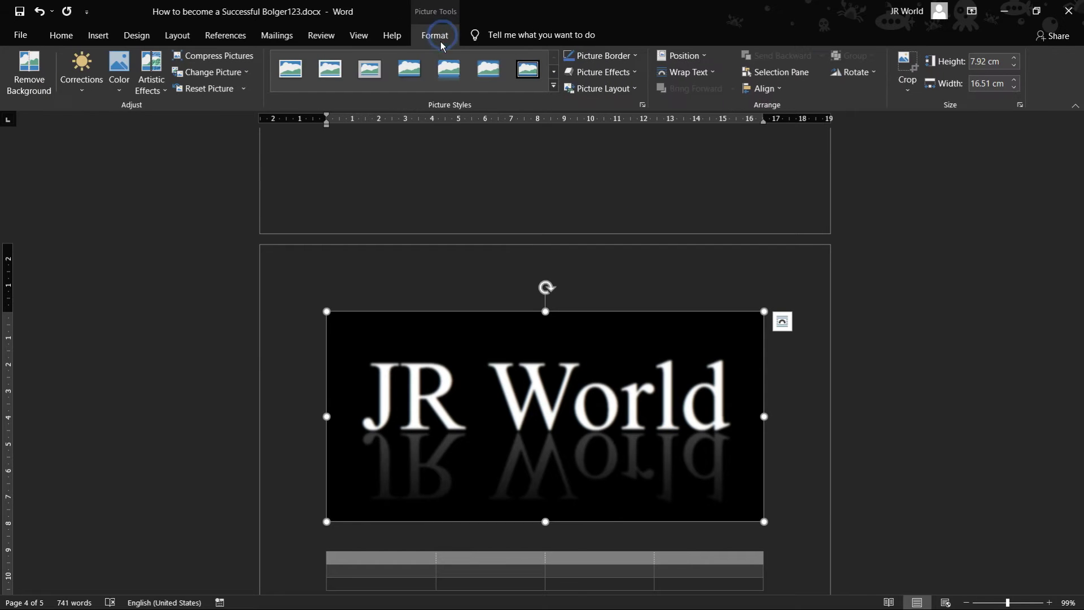
click(122, 83)
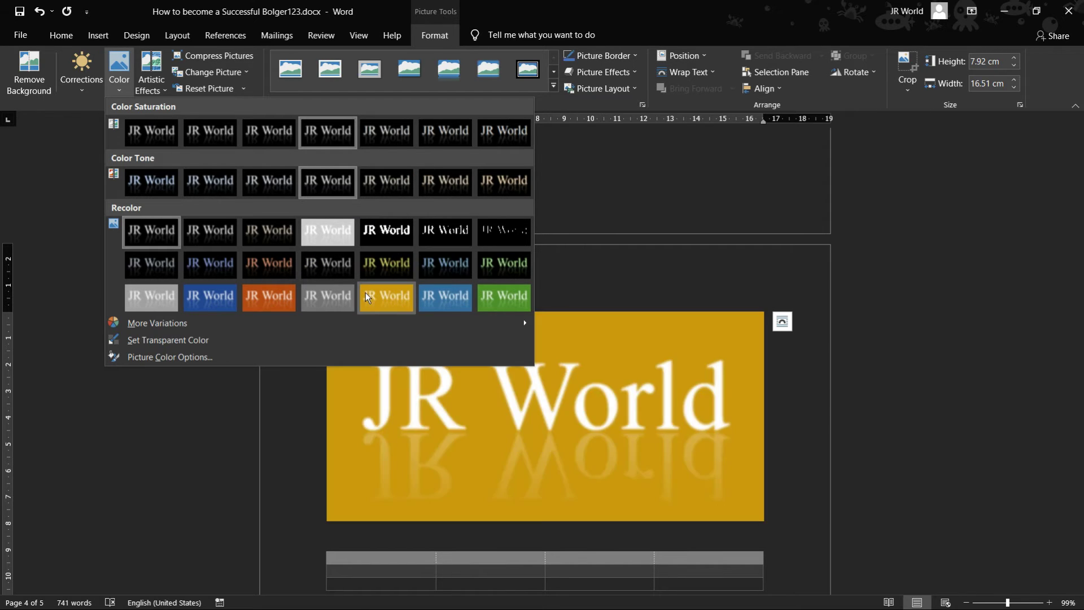
Step: Recolour the banner Orange, Accent color 2 Dark and apply the Paint Strokes artistic effect
click(267, 275)
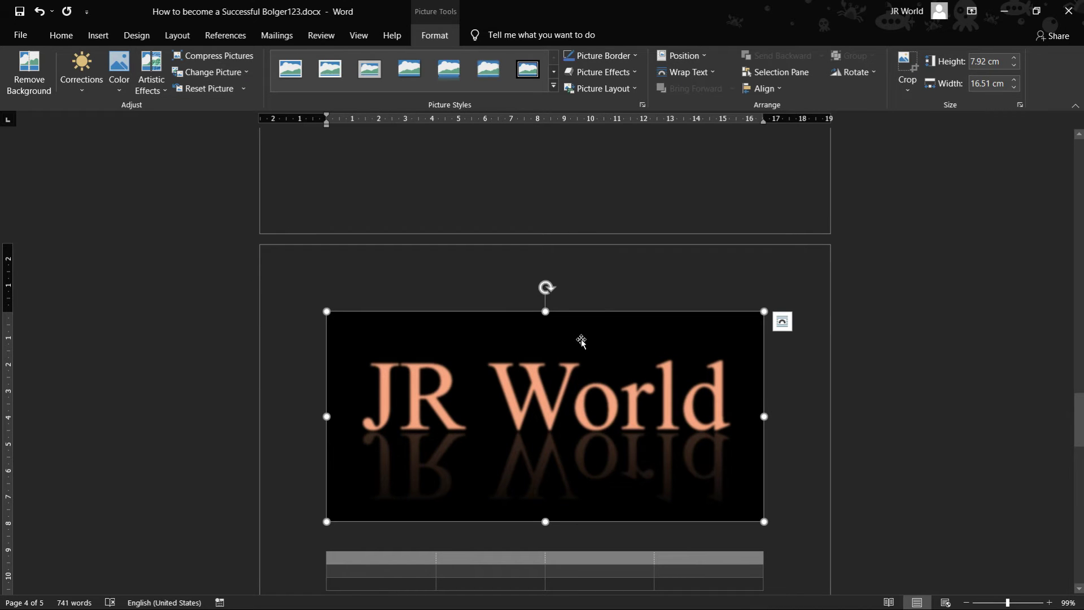
click(165, 88)
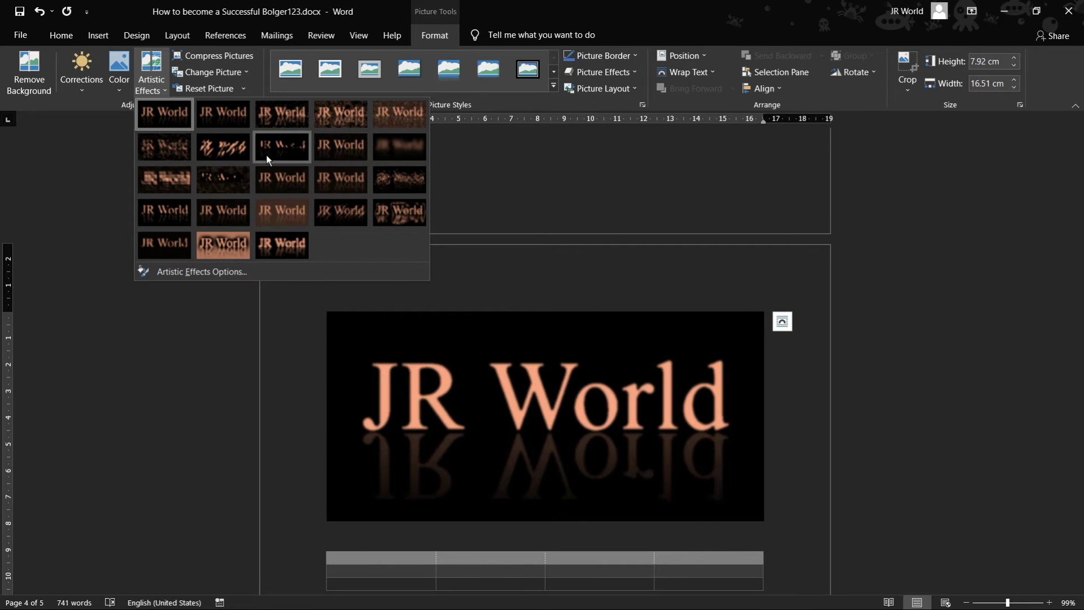
click(215, 147)
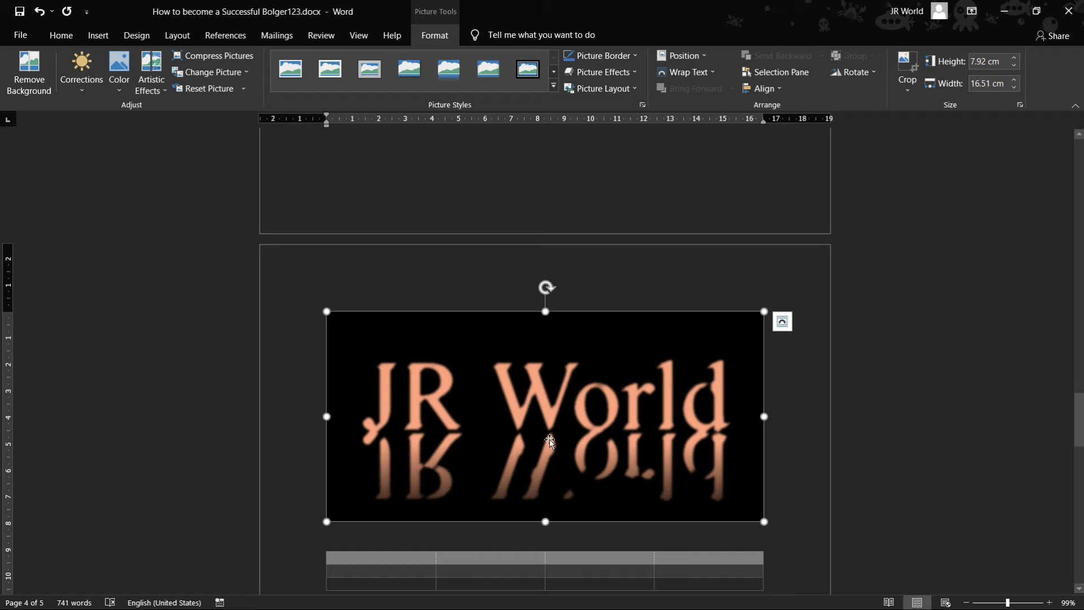
click(552, 90)
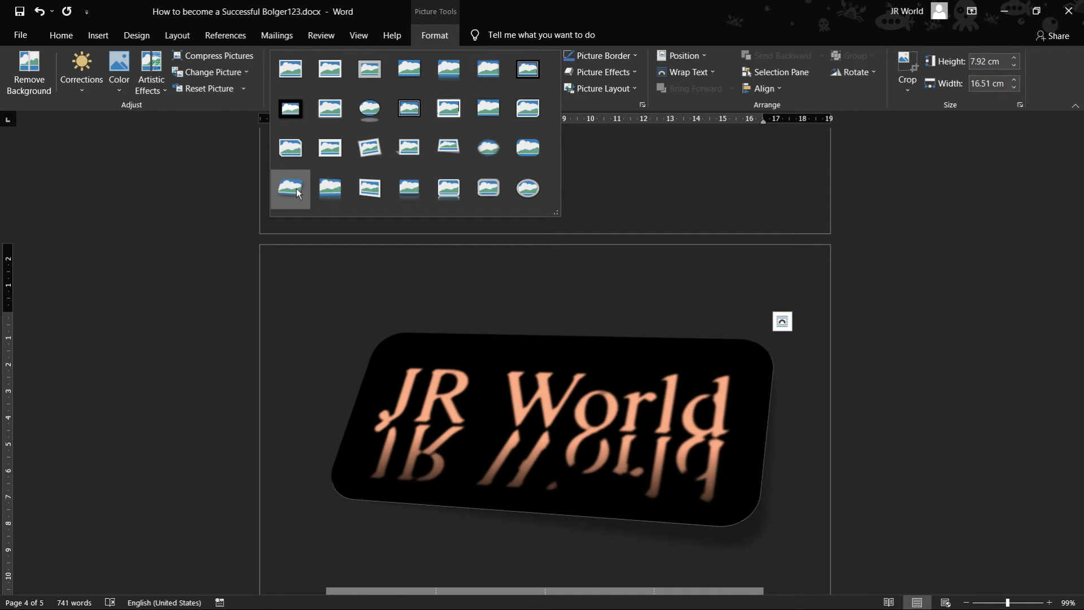
Step: Apply the Bevel Perspective picture style and a light picture border to the JR World banner
click(297, 189)
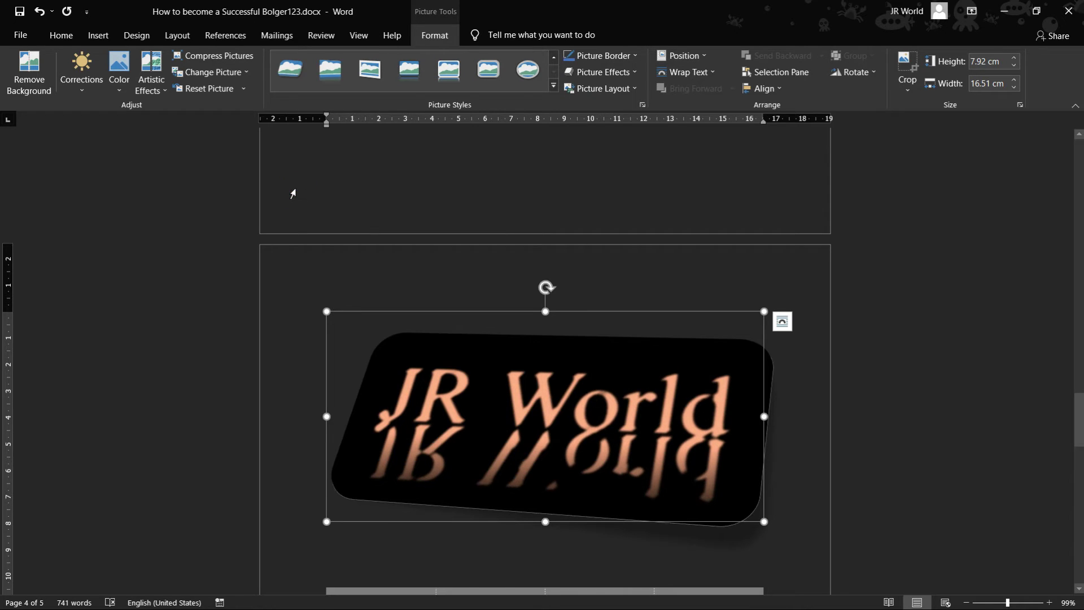
click(832, 406)
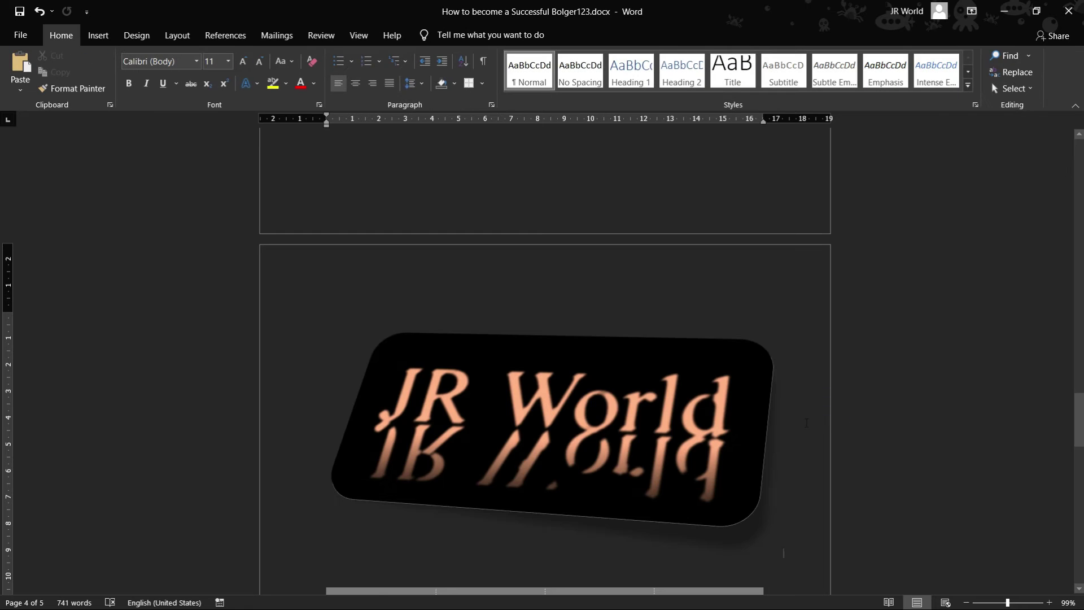
click(550, 457)
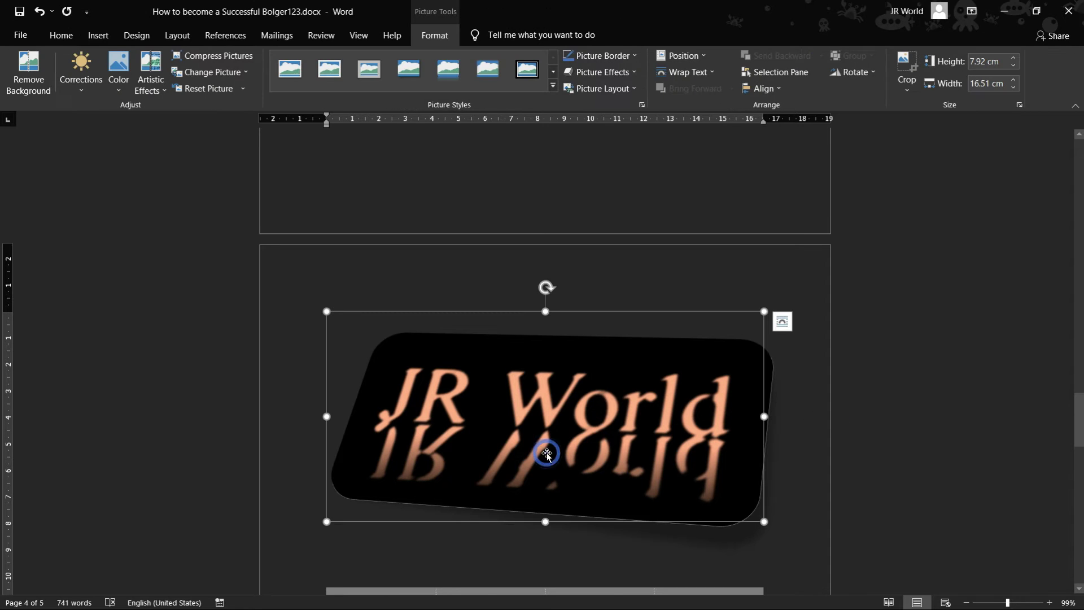
click(636, 57)
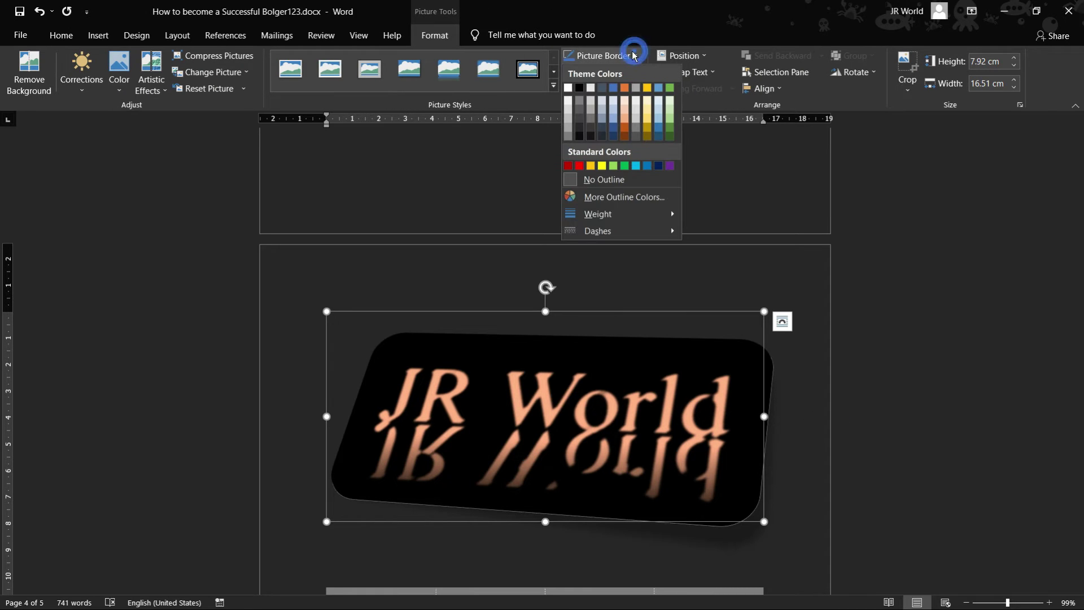
click(564, 111)
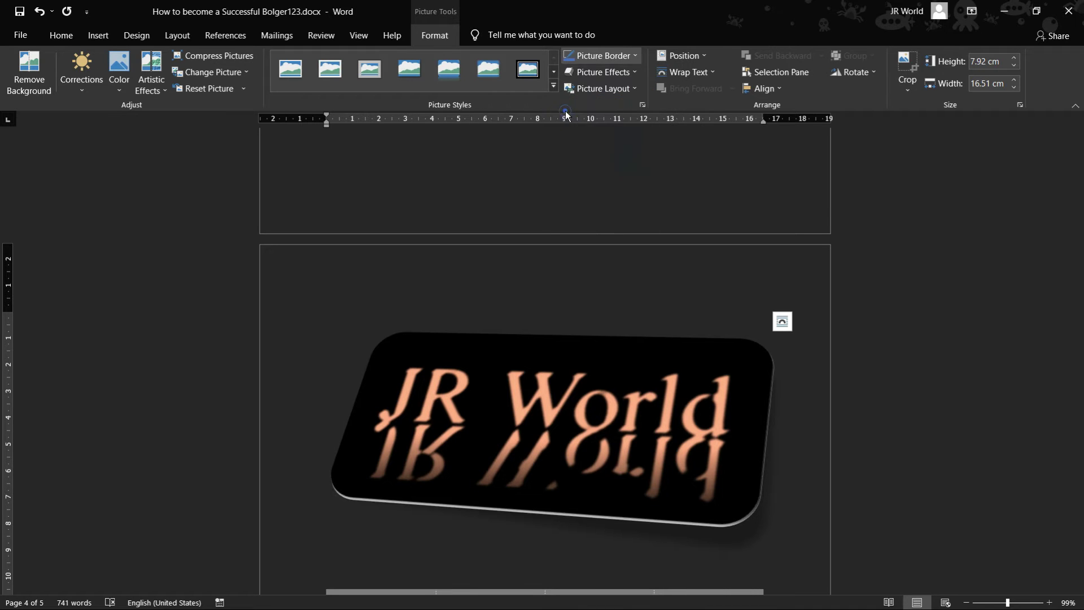
click(631, 73)
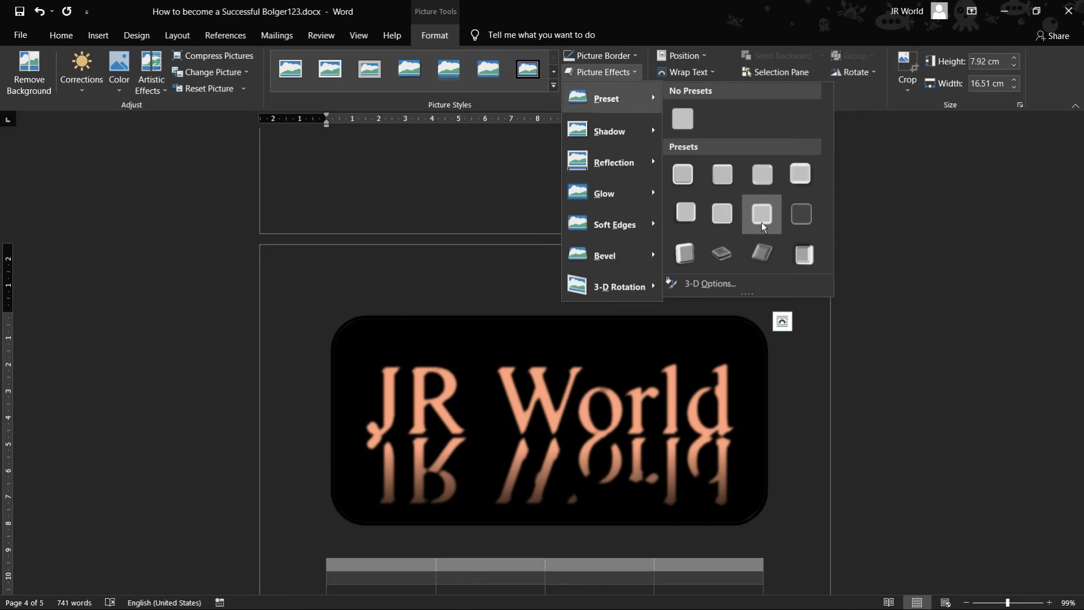
mouse_move(605, 193)
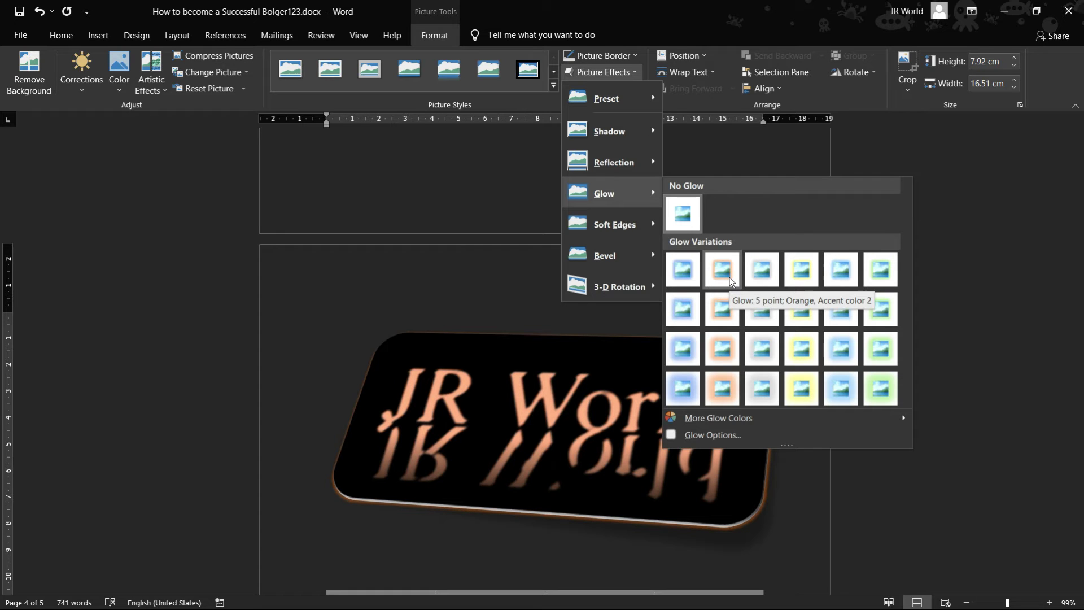
Step: Add a blue glow and 5 point soft edges to the JR World banner
click(686, 312)
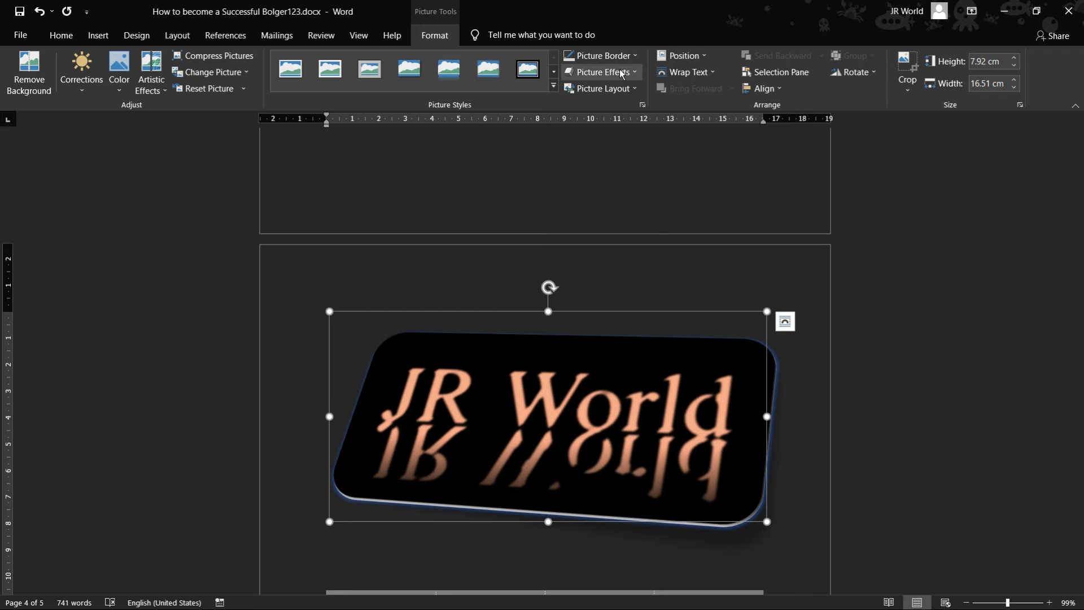
click(602, 72)
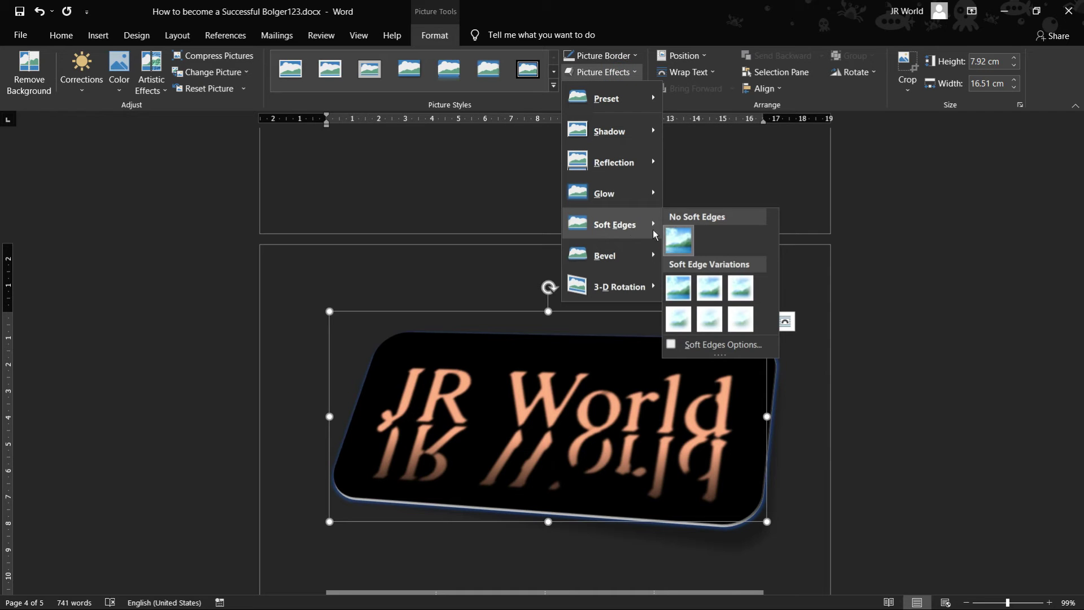
mouse_move(613, 225)
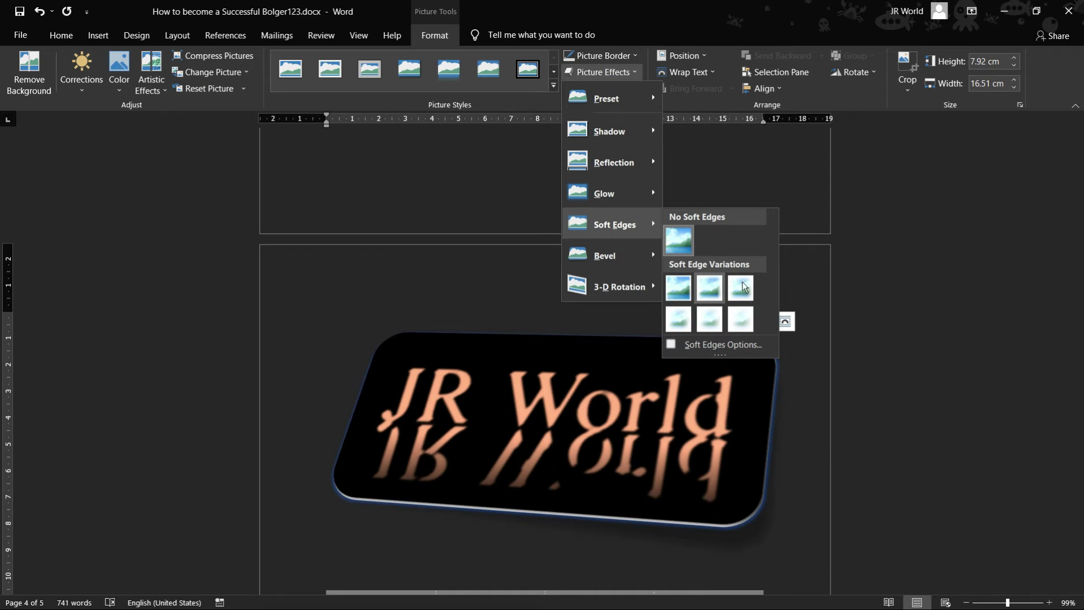
click(746, 292)
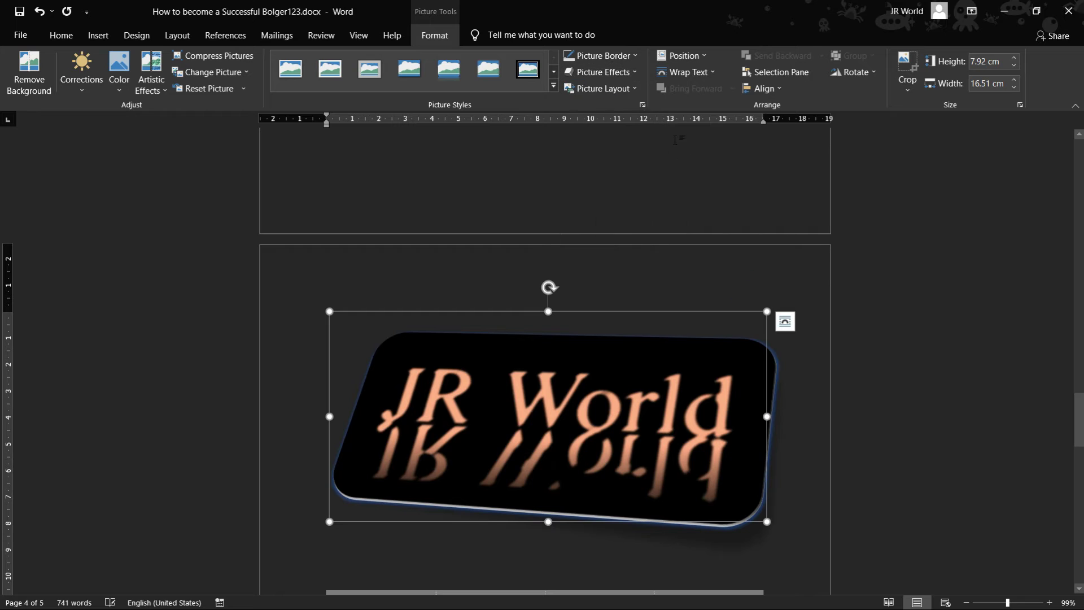
click(625, 89)
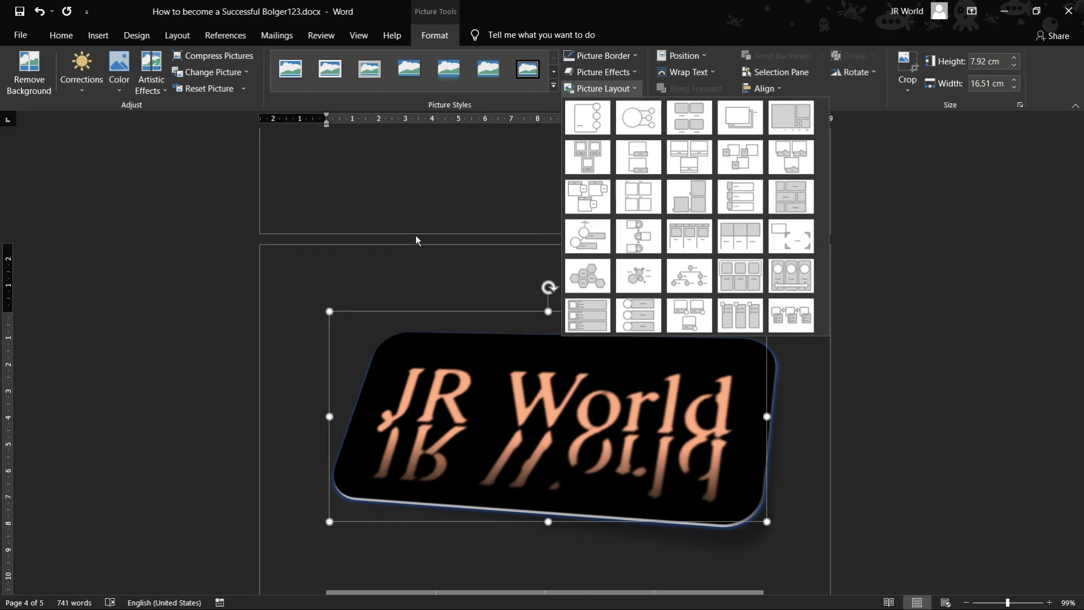
click(487, 235)
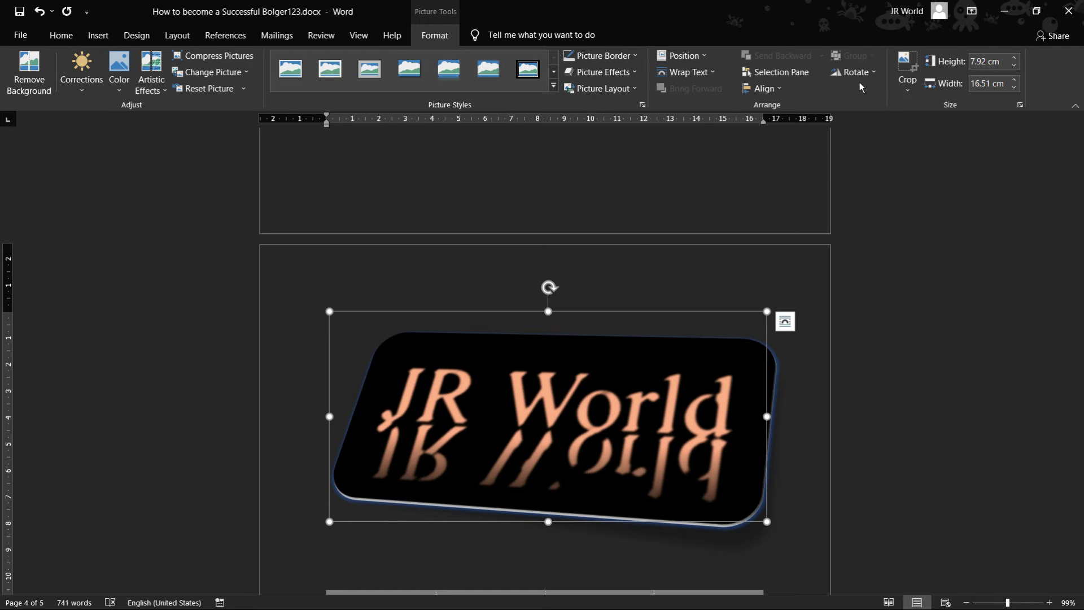
Step: Flip the JR World banner vertically and deselect it to view the result
click(874, 71)
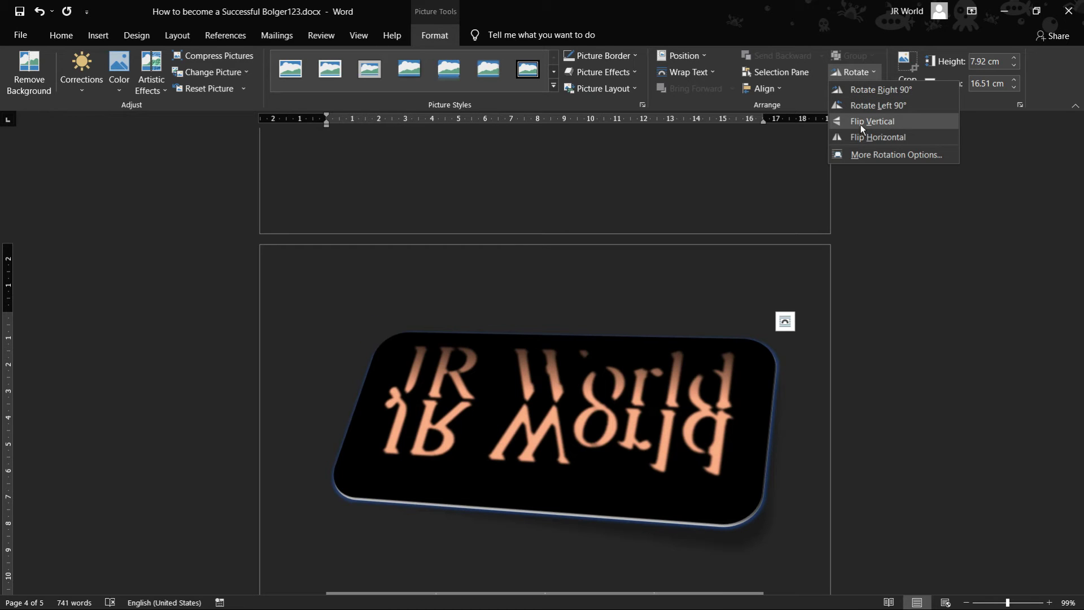
click(861, 124)
click(693, 212)
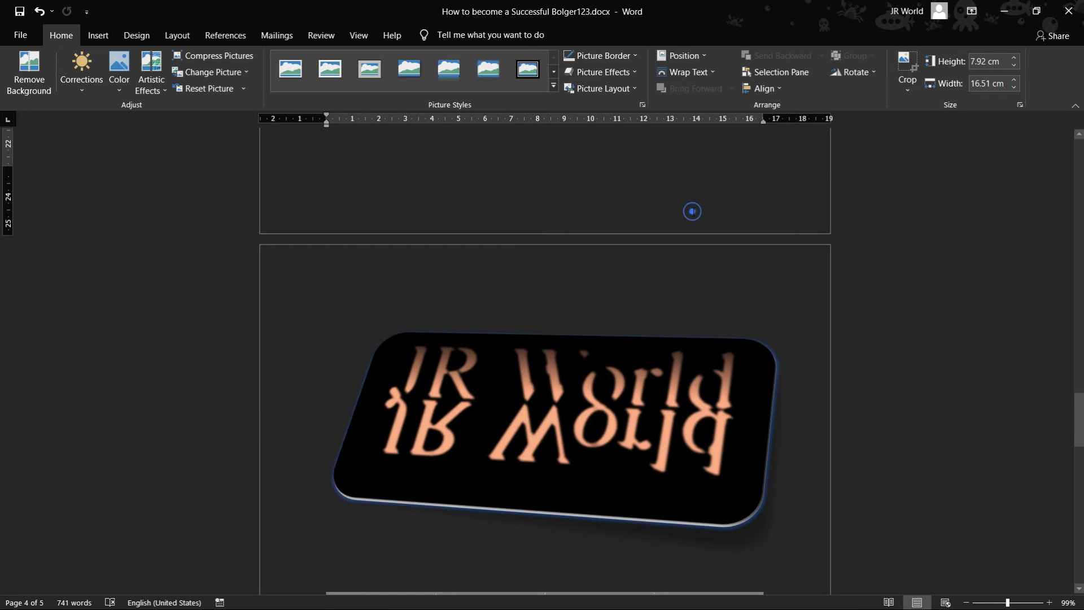
click(556, 415)
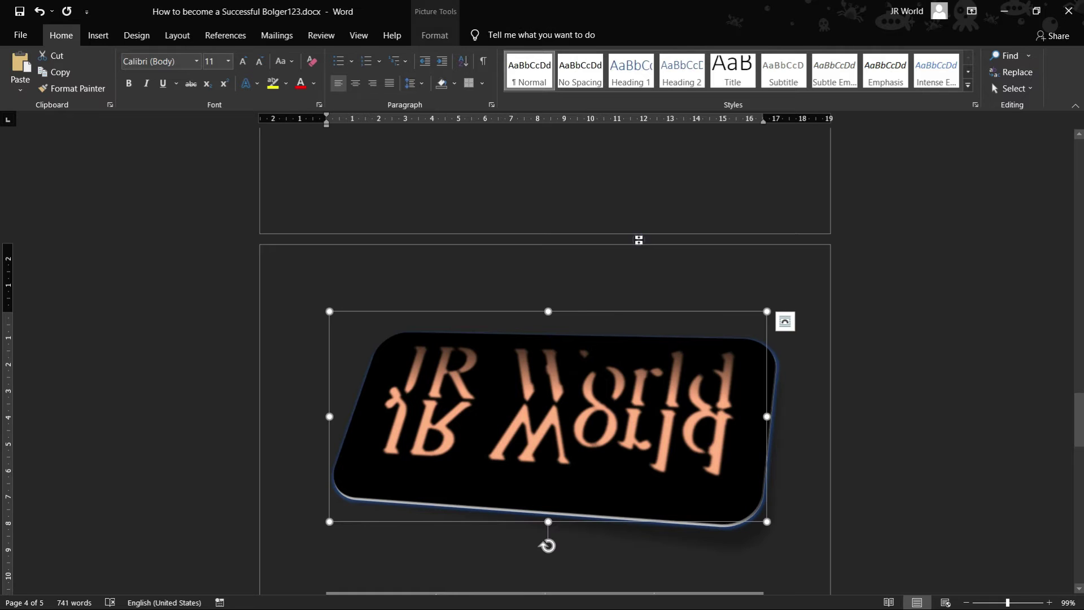
click(638, 240)
scroll(540, 309, down, 3)
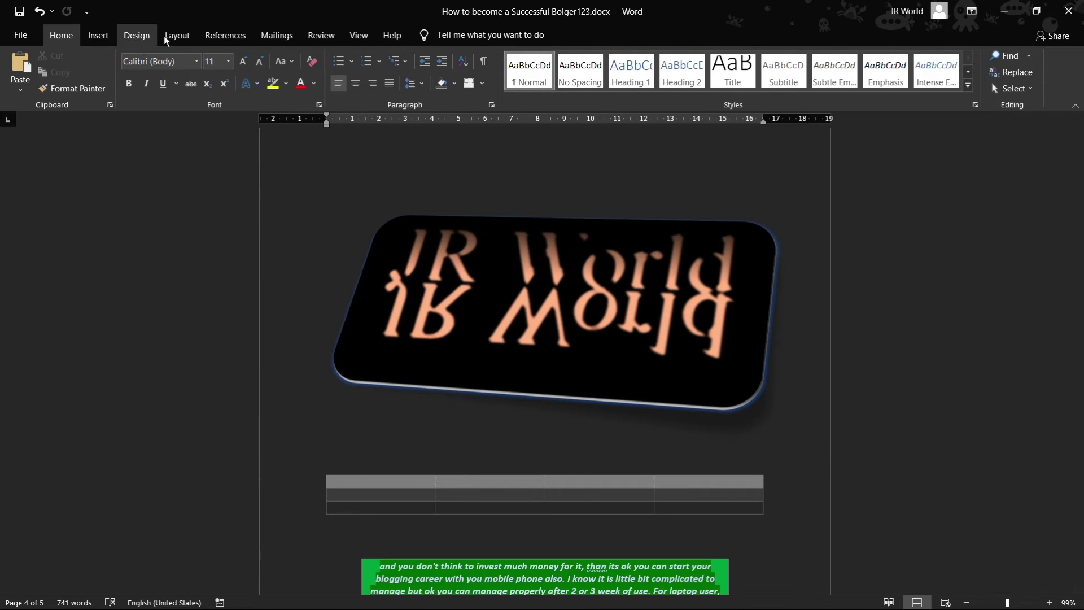
Step: Draw a rectangle and move it onto page 3 above the JR World banner
click(99, 36)
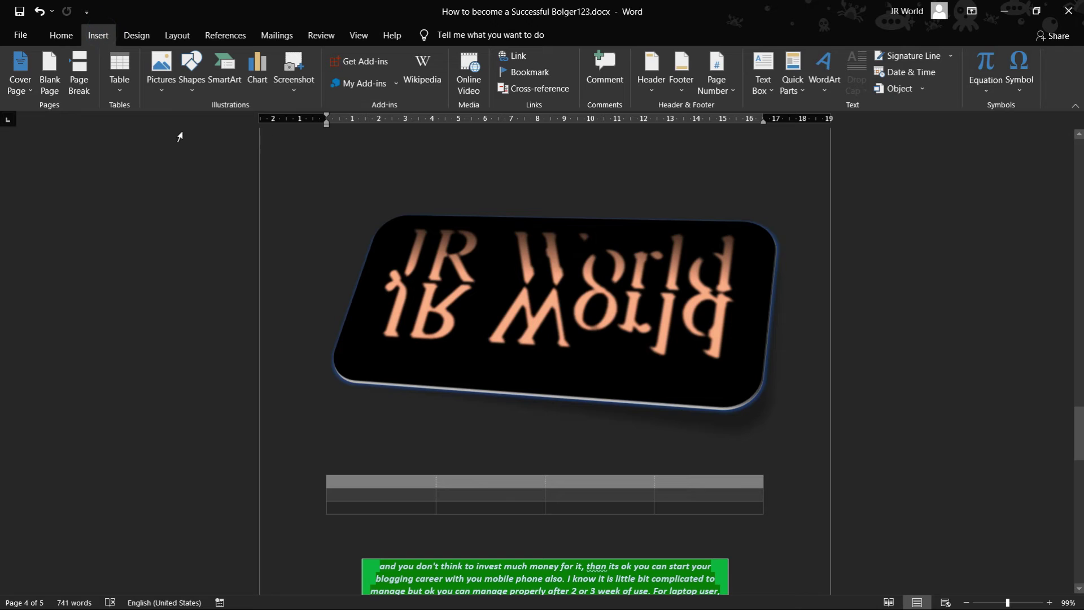
scroll(398, 234, down, 1)
scroll(399, 233, up, 3)
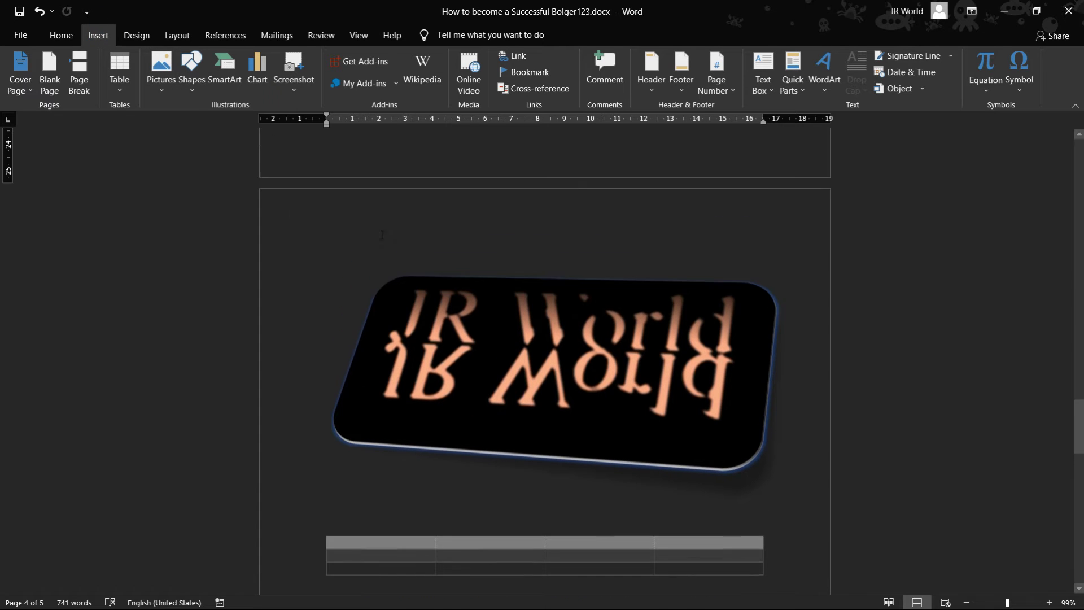
click(190, 81)
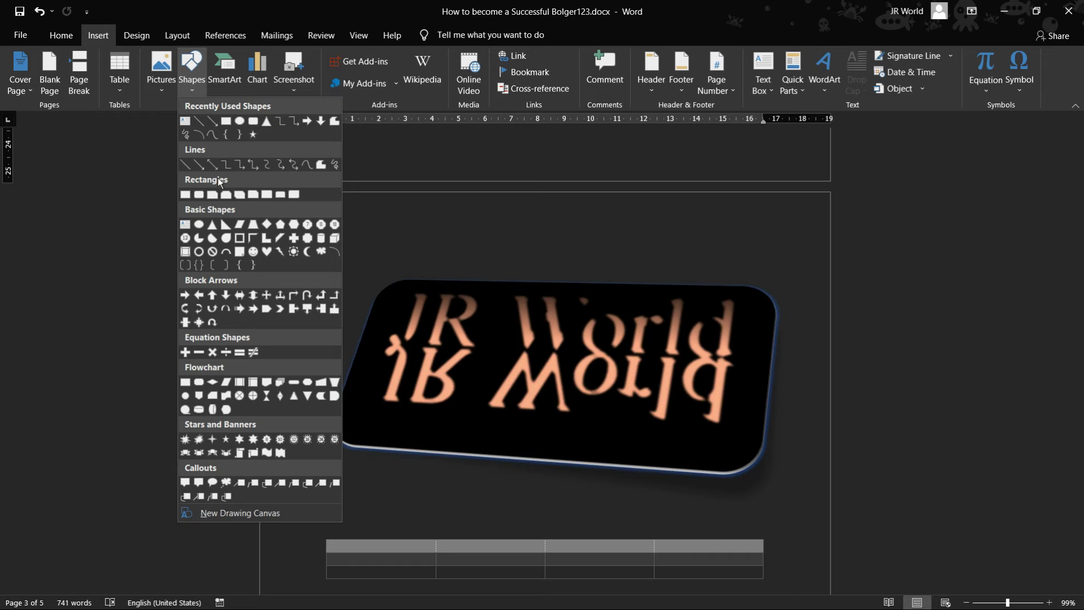
click(225, 121)
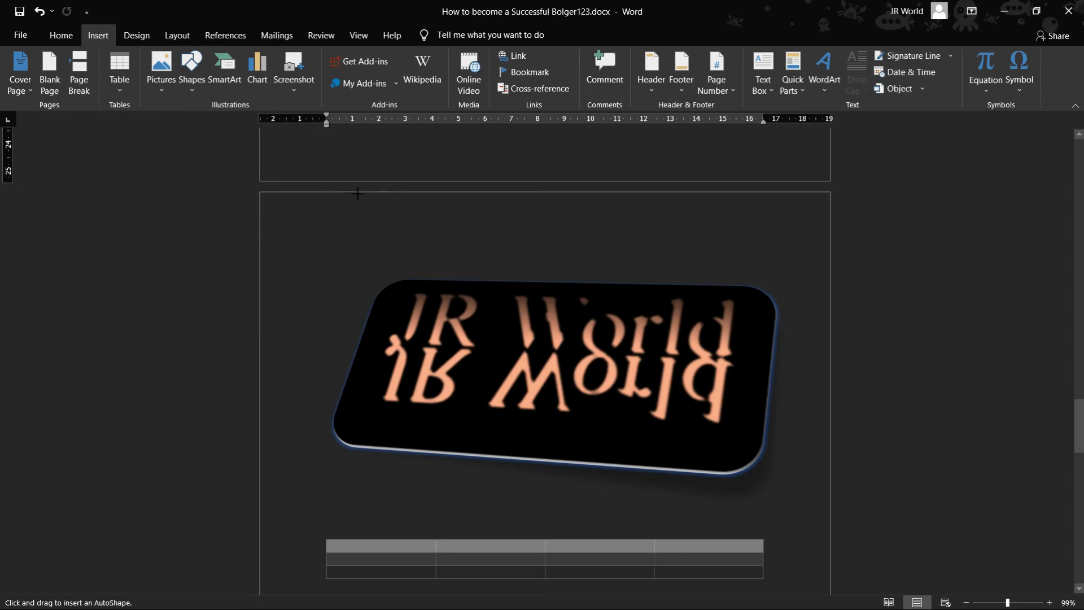
drag(362, 147, 690, 242)
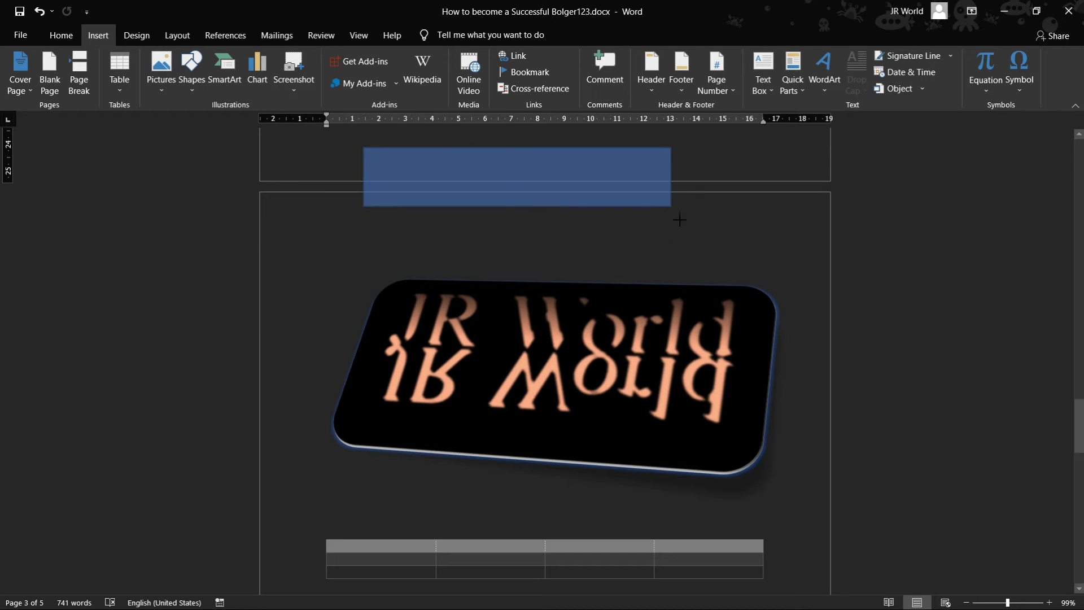
scroll(524, 254, up, 3)
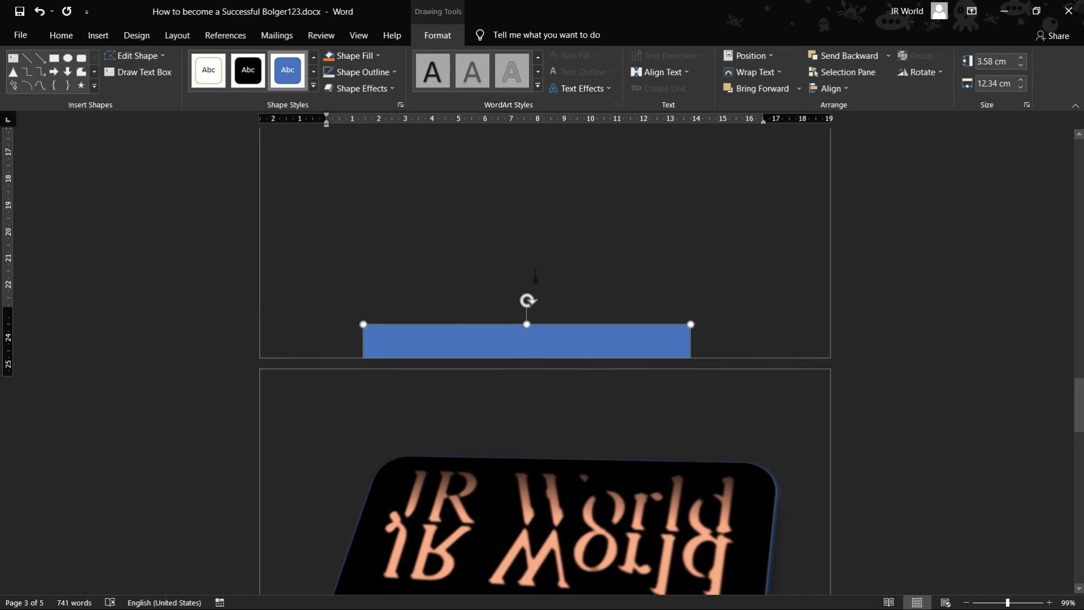
drag(491, 295, 474, 206)
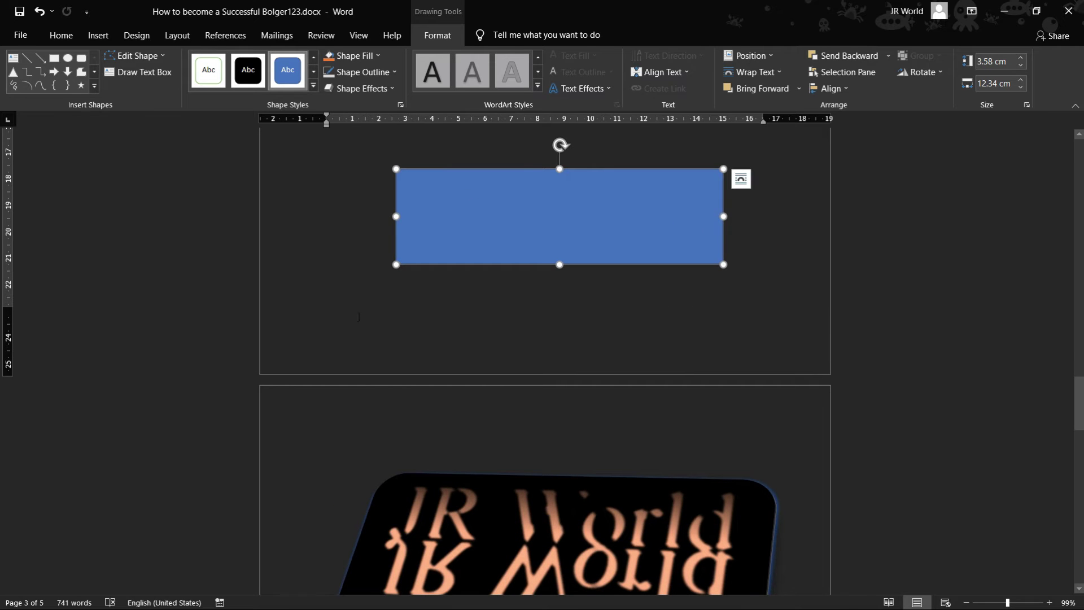
Step: Fill the rectangle red and give it a white outline
click(376, 56)
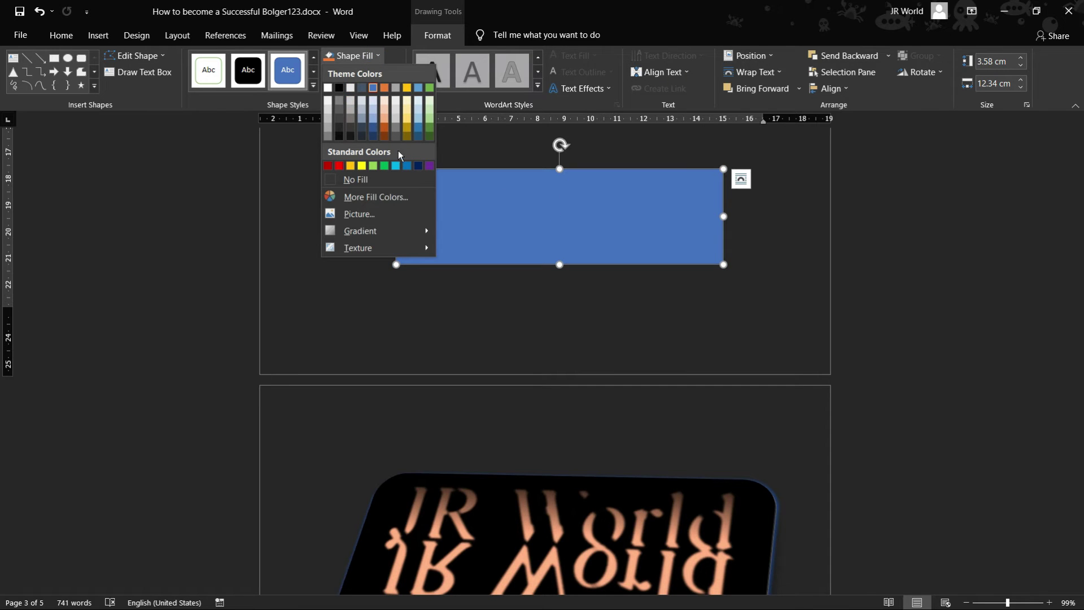
click(339, 166)
click(361, 72)
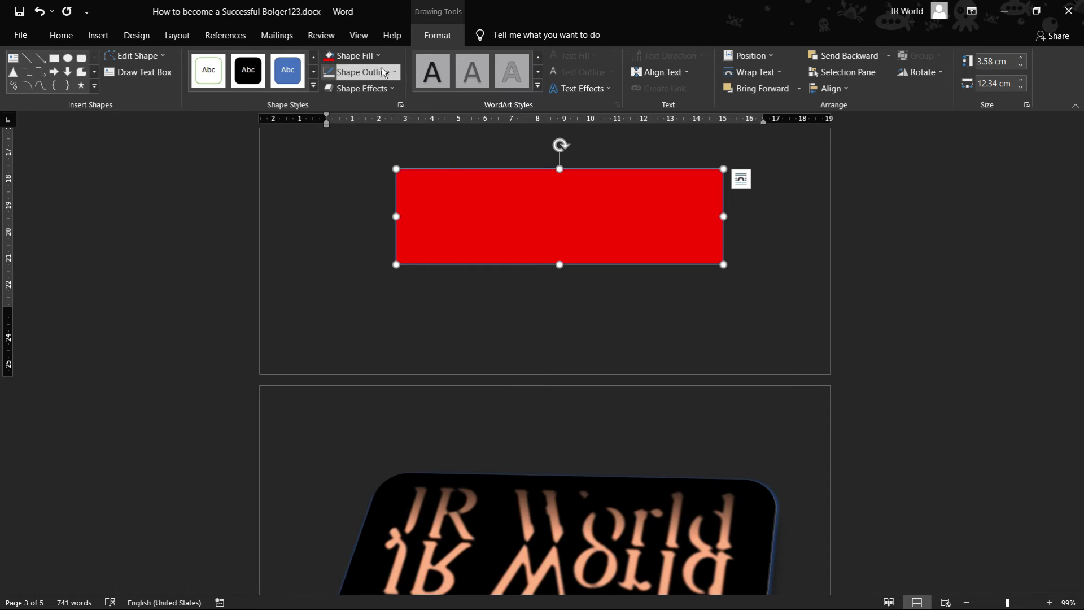
click(328, 105)
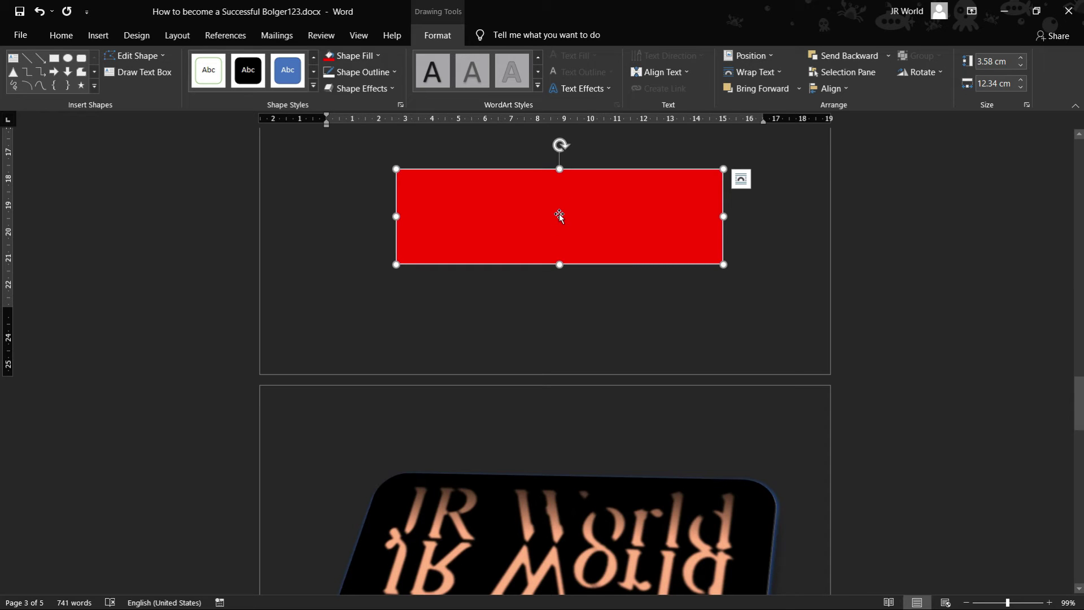
Step: Type 'JR World' in the red rectangle and set it to 48 point
text(JR W)
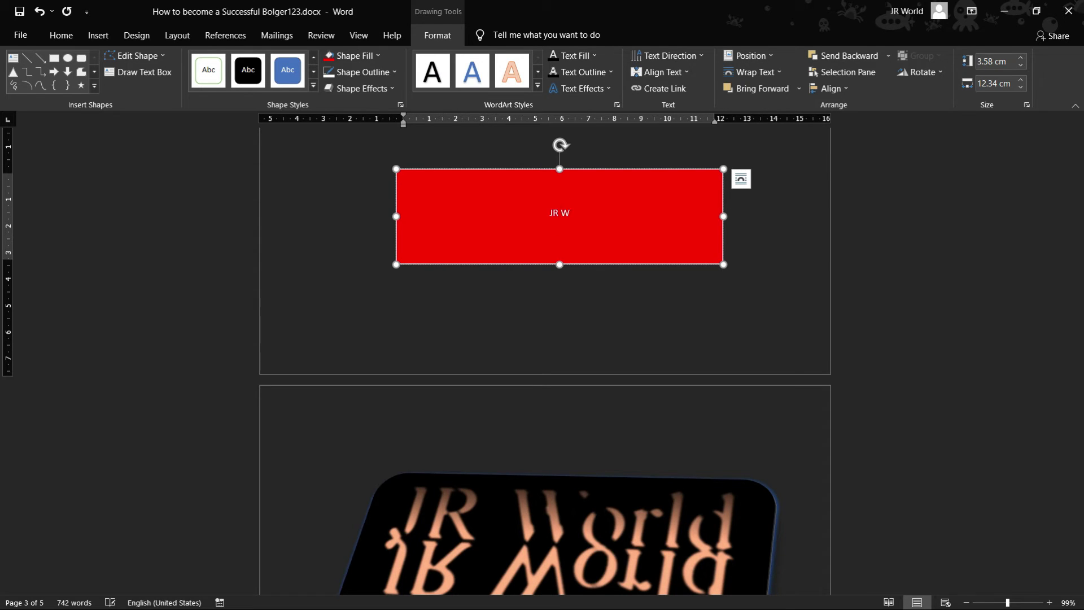
text(orld)
drag(581, 216, 541, 214)
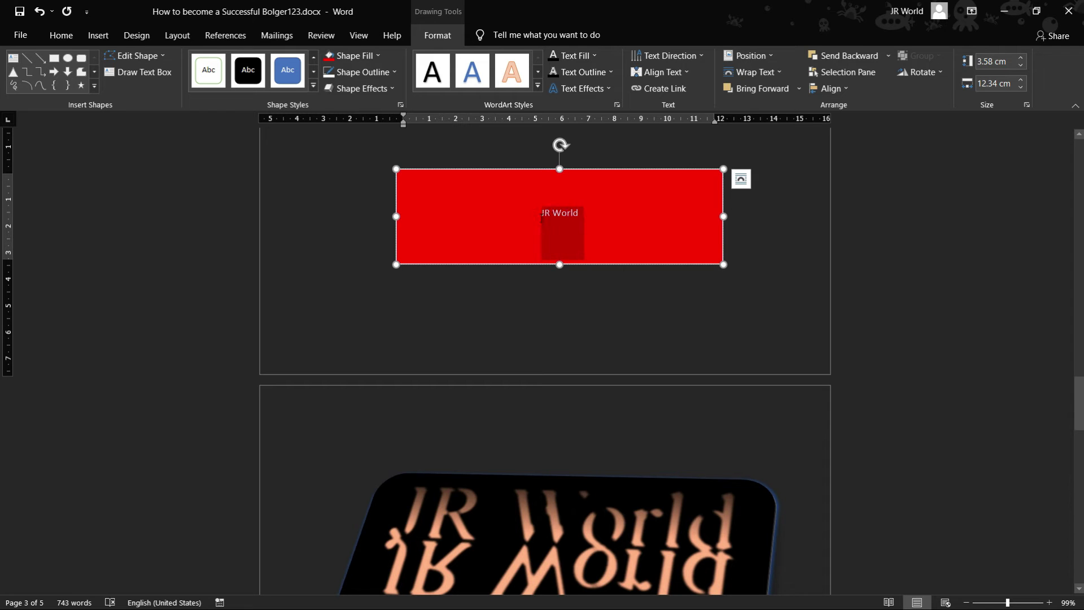
click(61, 35)
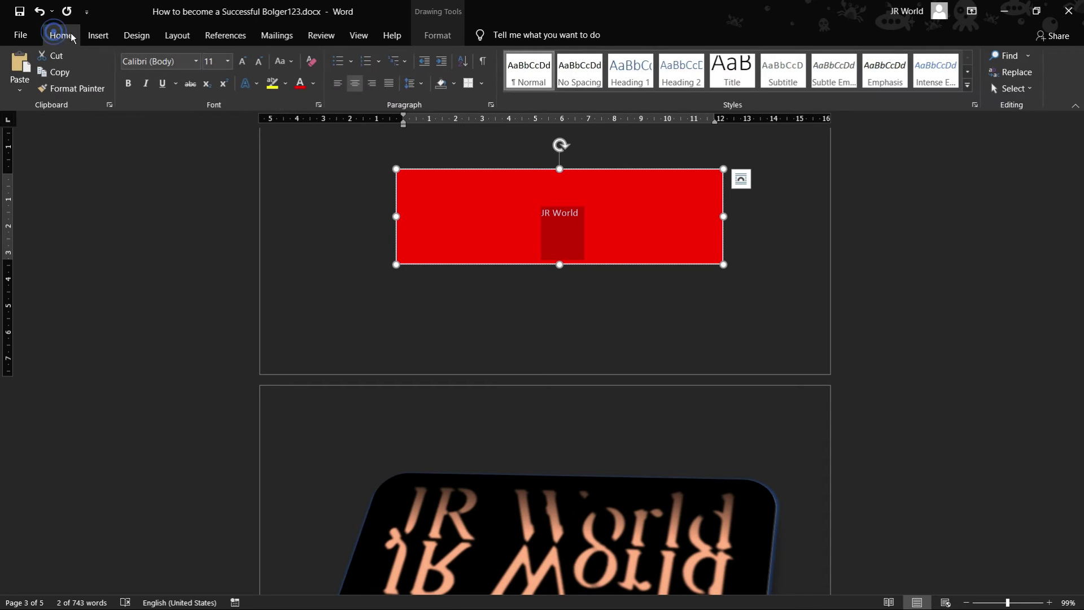
click(243, 55)
click(229, 61)
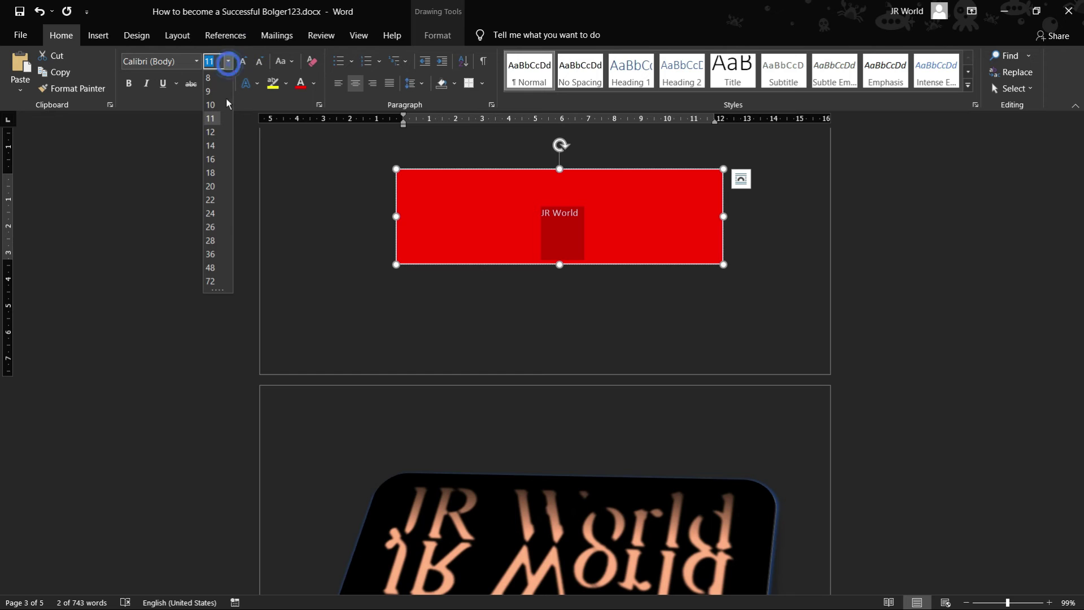
click(211, 267)
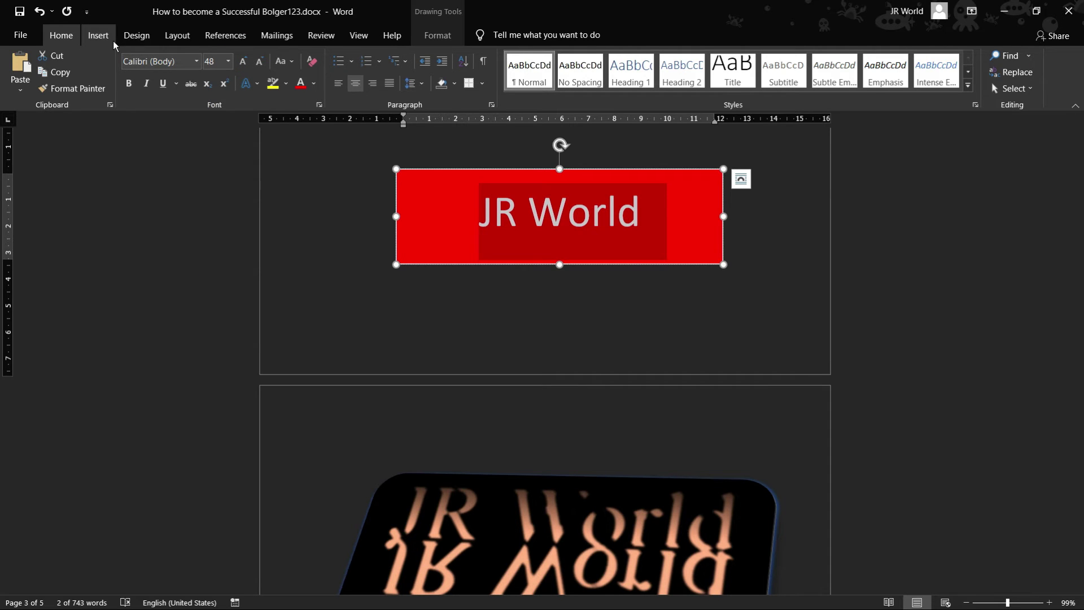
click(98, 35)
click(497, 331)
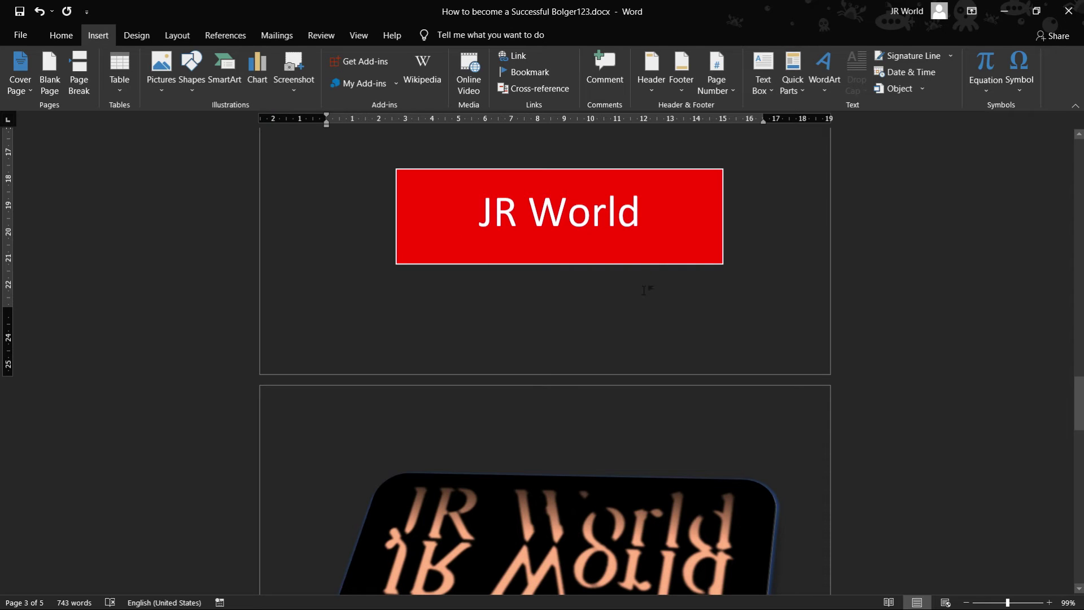
Step: Draw a closed freehand scribble shape beside the banner
click(191, 71)
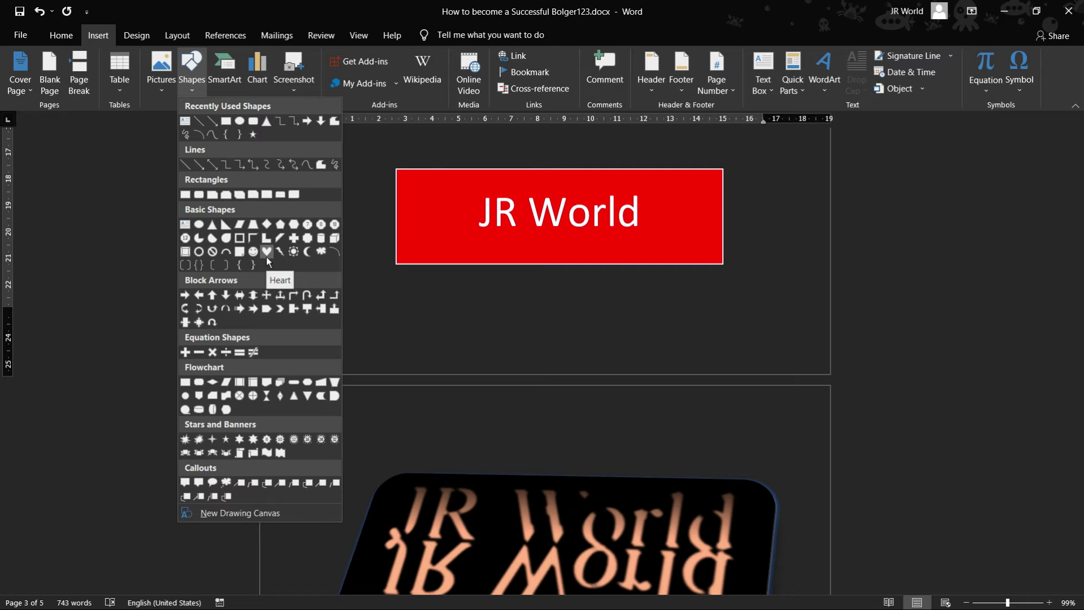
click(334, 163)
drag(323, 234, 375, 290)
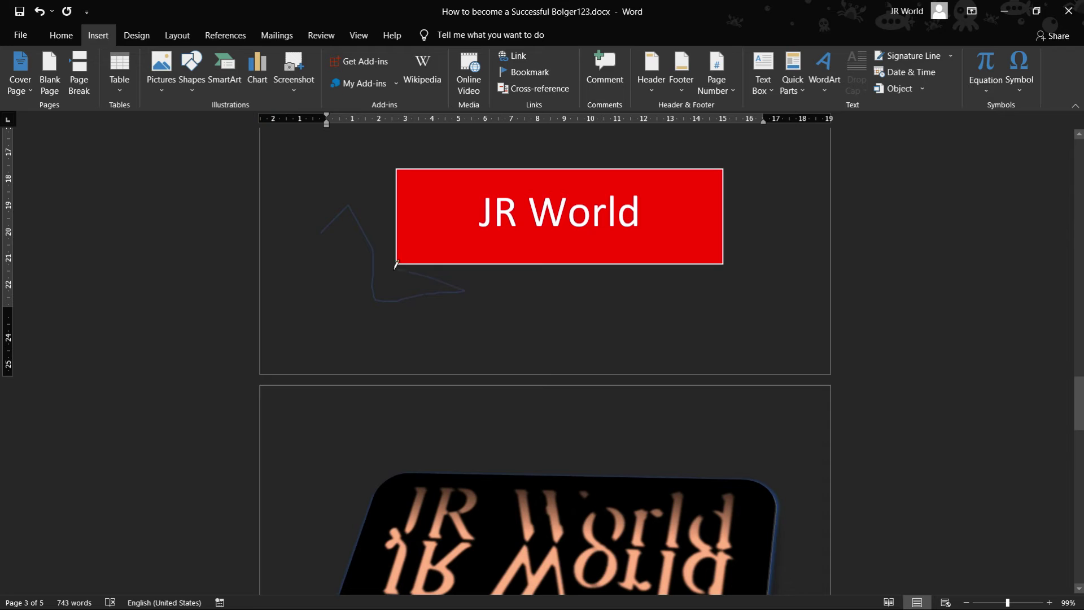
mouse_move(325, 229)
mouse_down()
mouse_move(575, 249)
mouse_move(555, 296)
mouse_up()
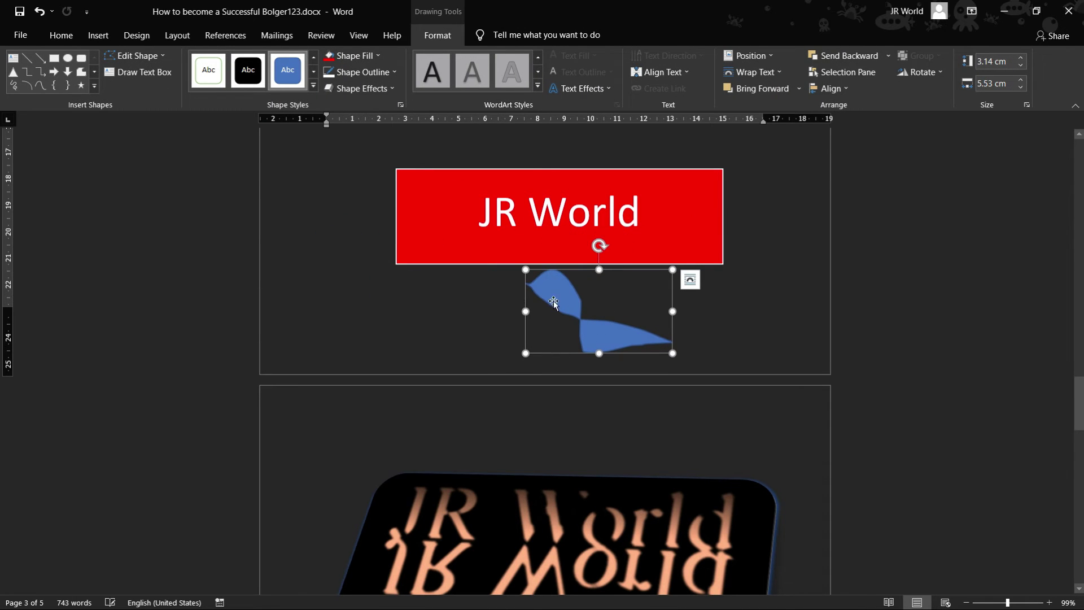
Step: Give the scribble a light fill and red outline, then move it onto the banner's left end
click(377, 56)
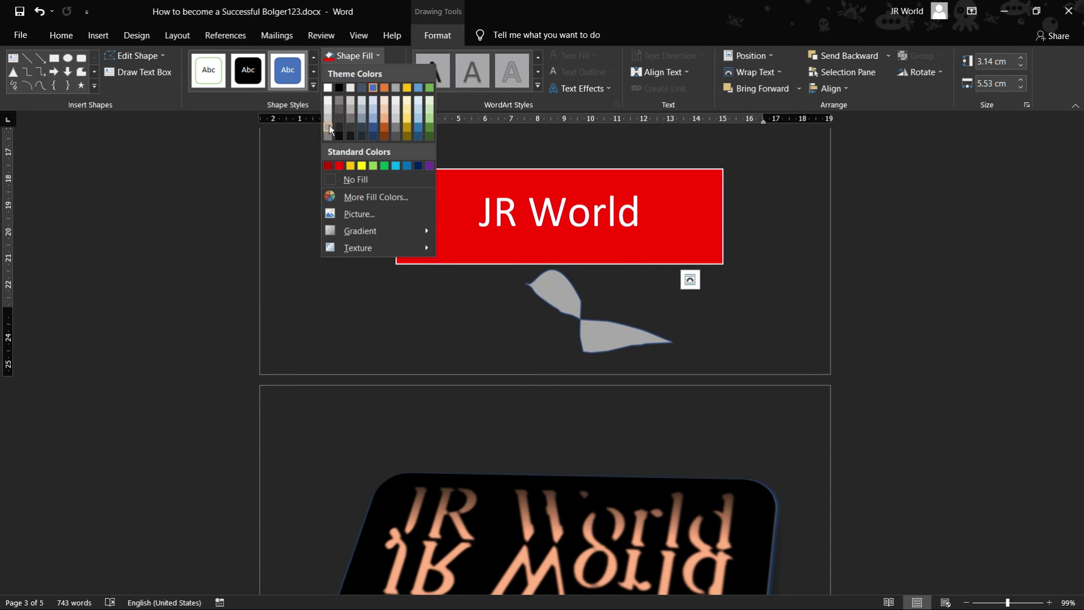
click(327, 99)
click(373, 72)
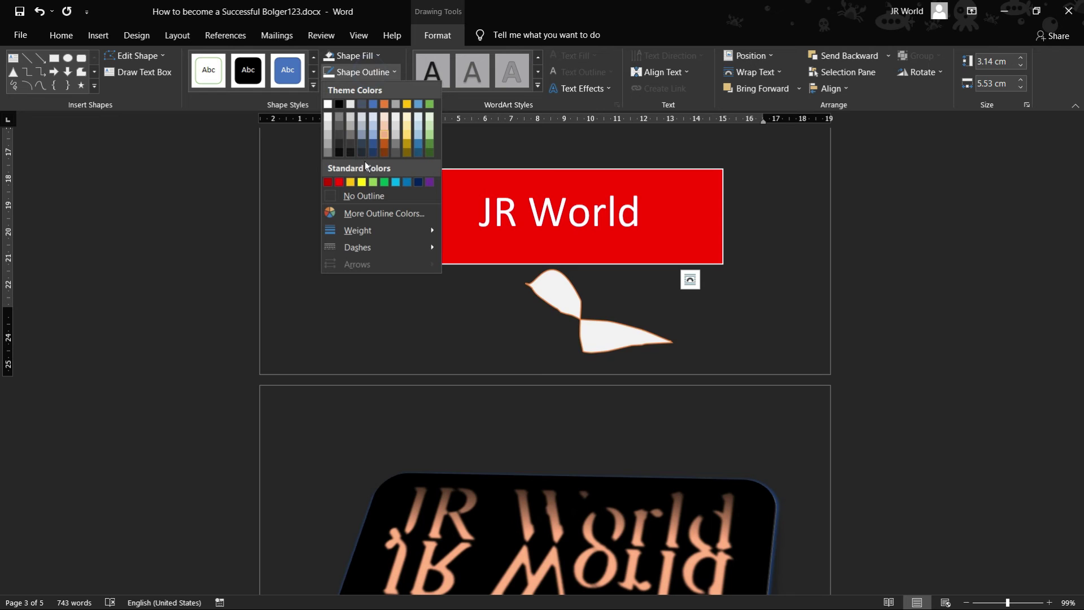
click(339, 182)
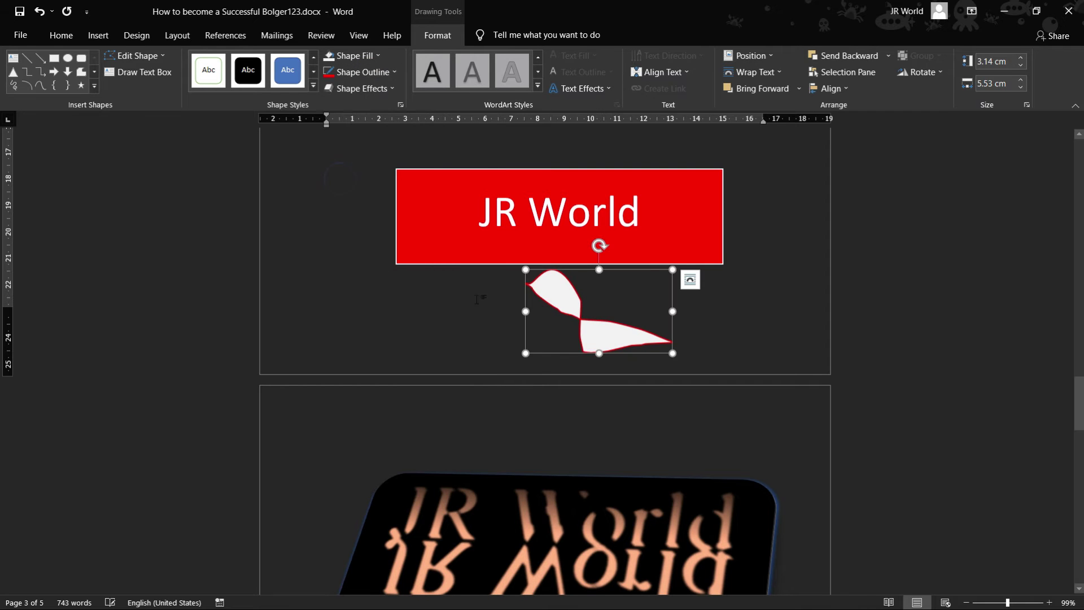
drag(555, 300, 423, 216)
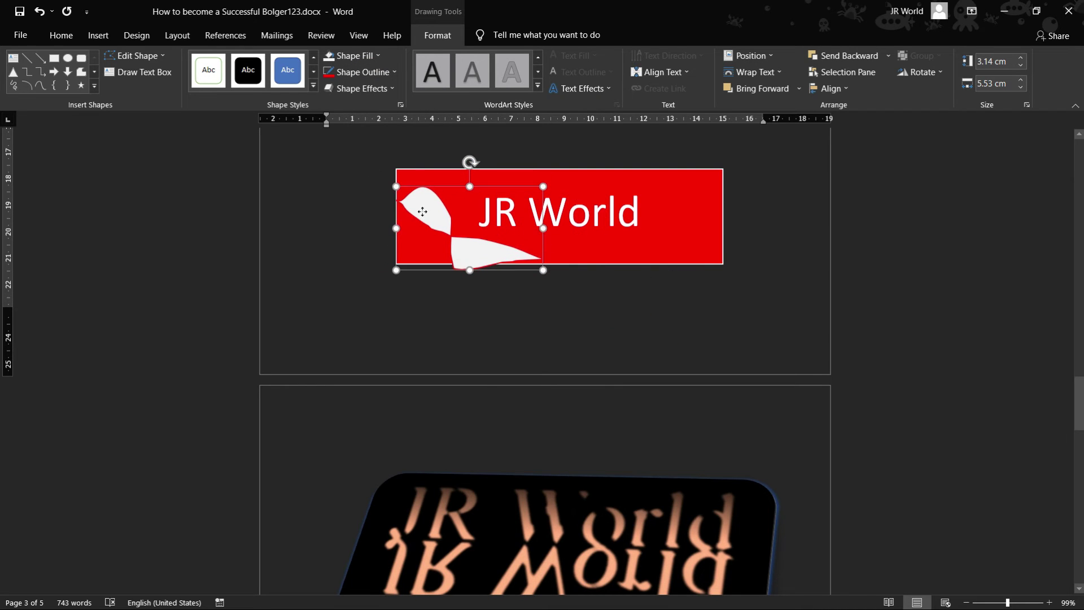
click(371, 282)
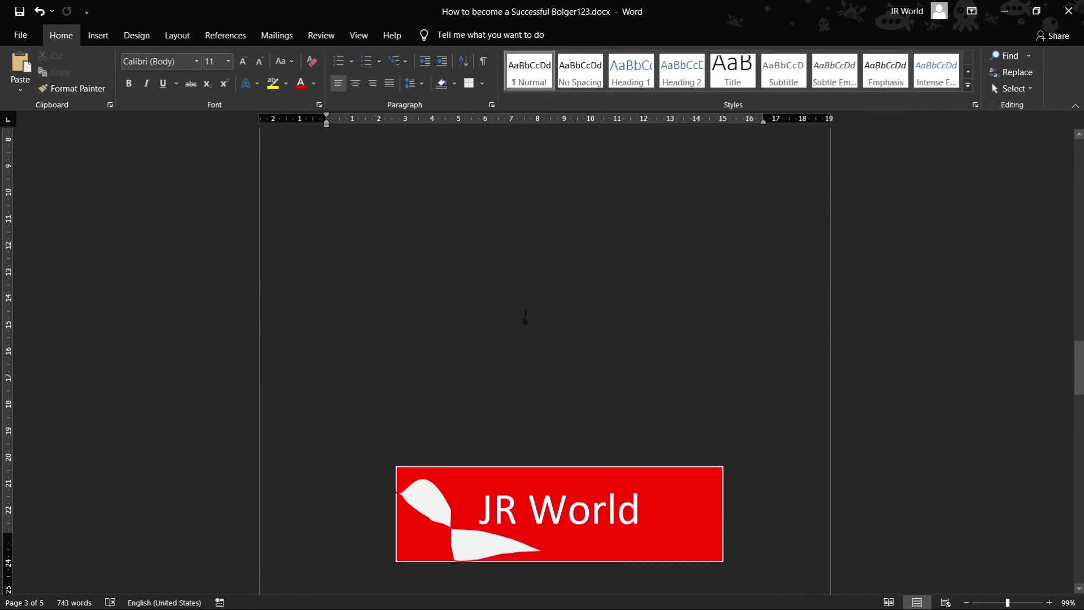
Step: Insert a Picture Caption List SmartArt graphic below the intro paragraph
scroll(525, 317, down, 3)
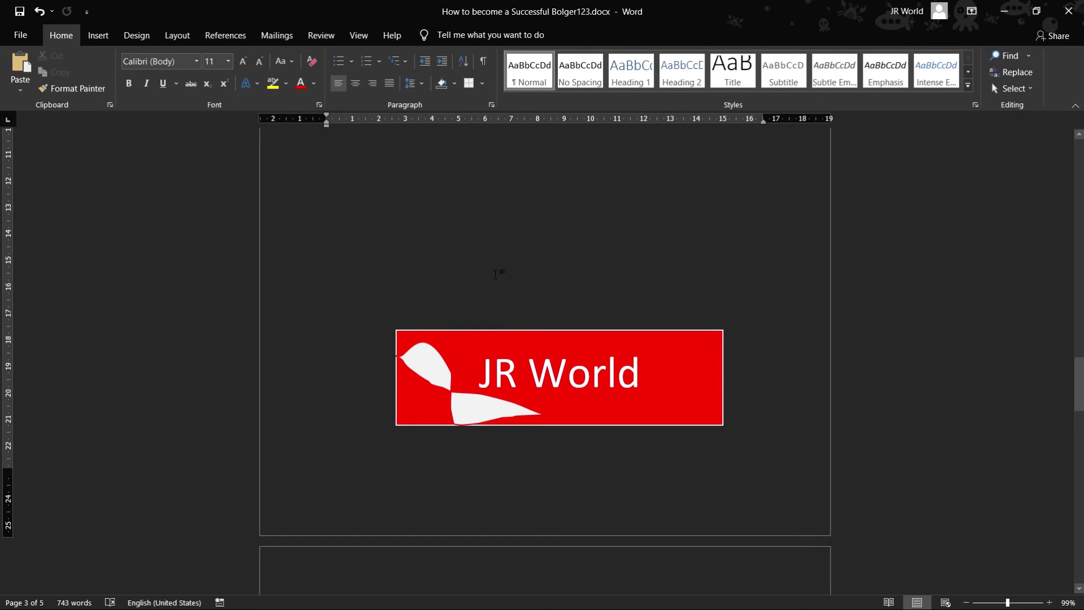
click(106, 40)
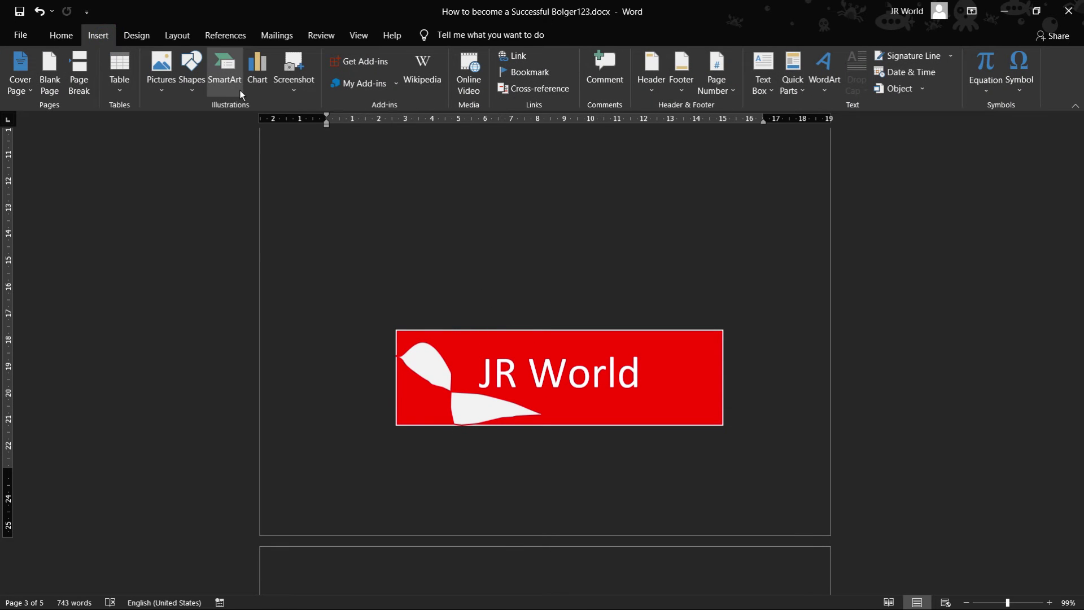
click(222, 79)
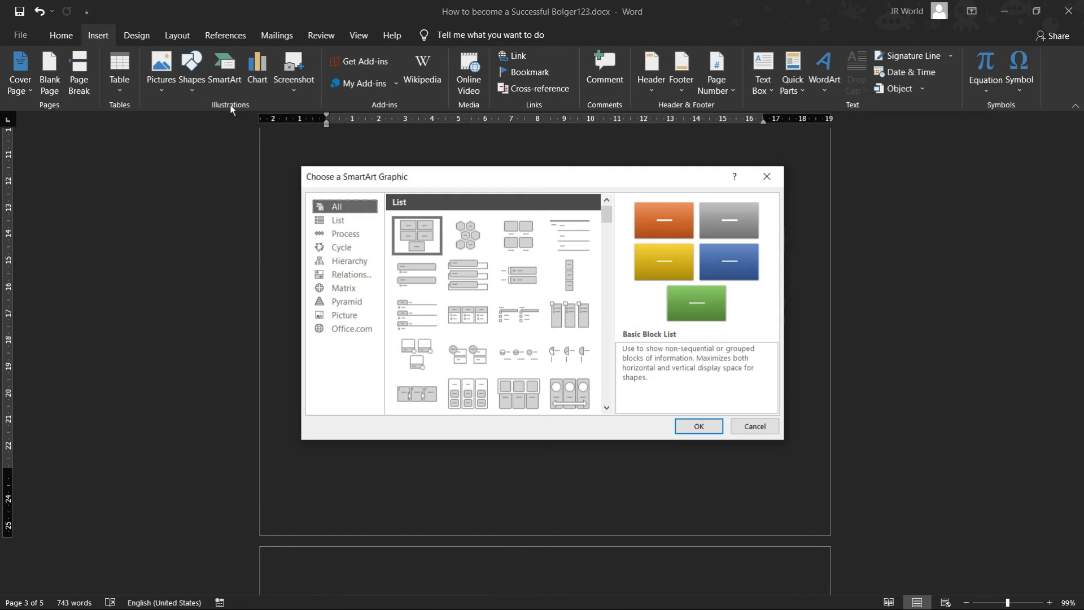
click(520, 234)
click(686, 426)
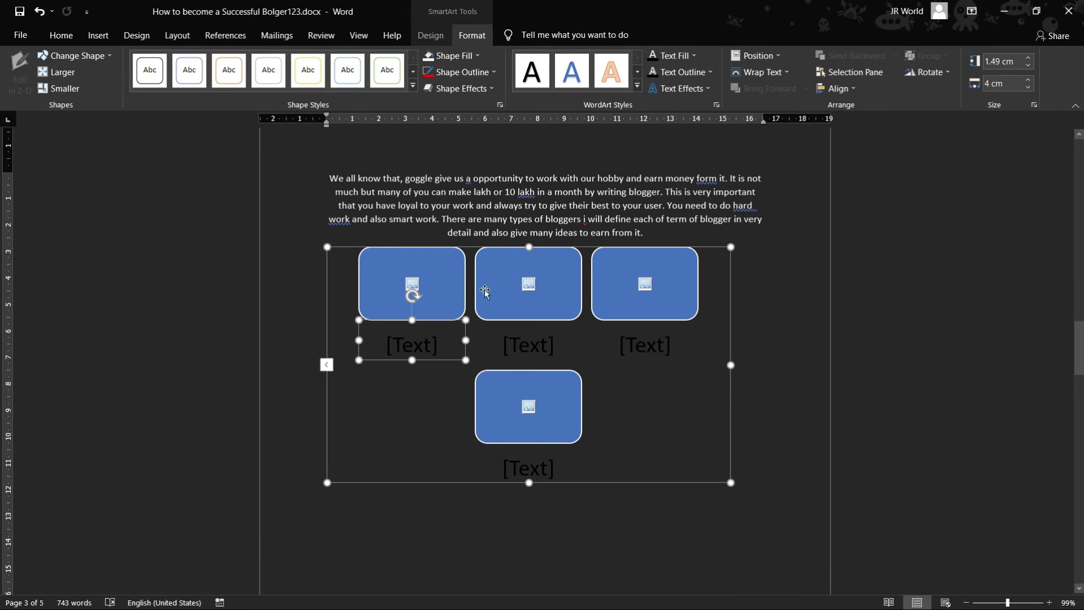
Step: Insert JR grurkual.jpg into the first SmartArt picture slot
click(413, 284)
click(689, 446)
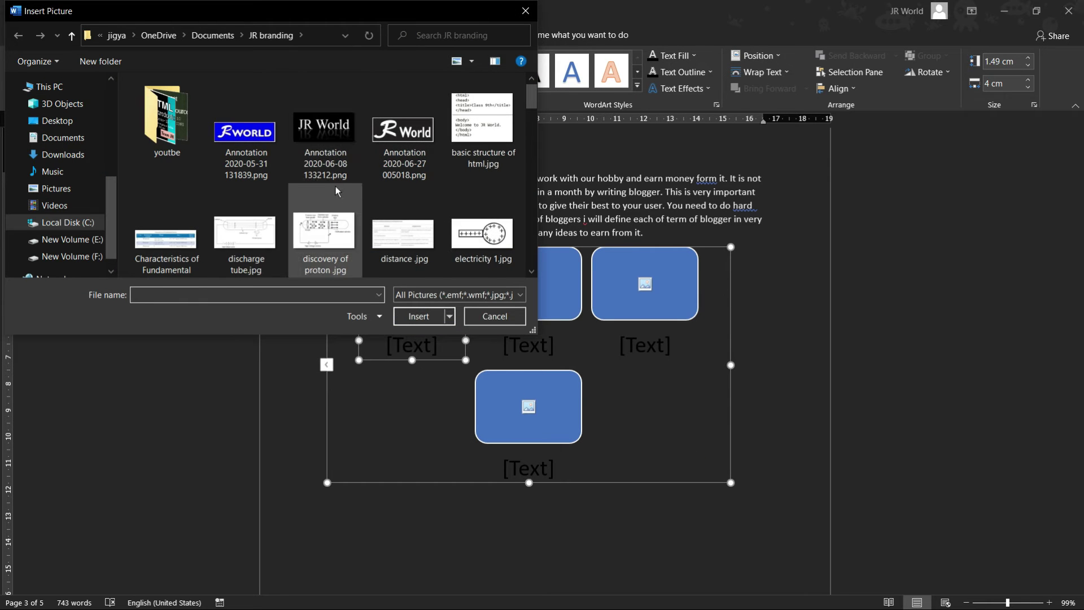
scroll(339, 194, down, 2)
scroll(381, 204, down, 3)
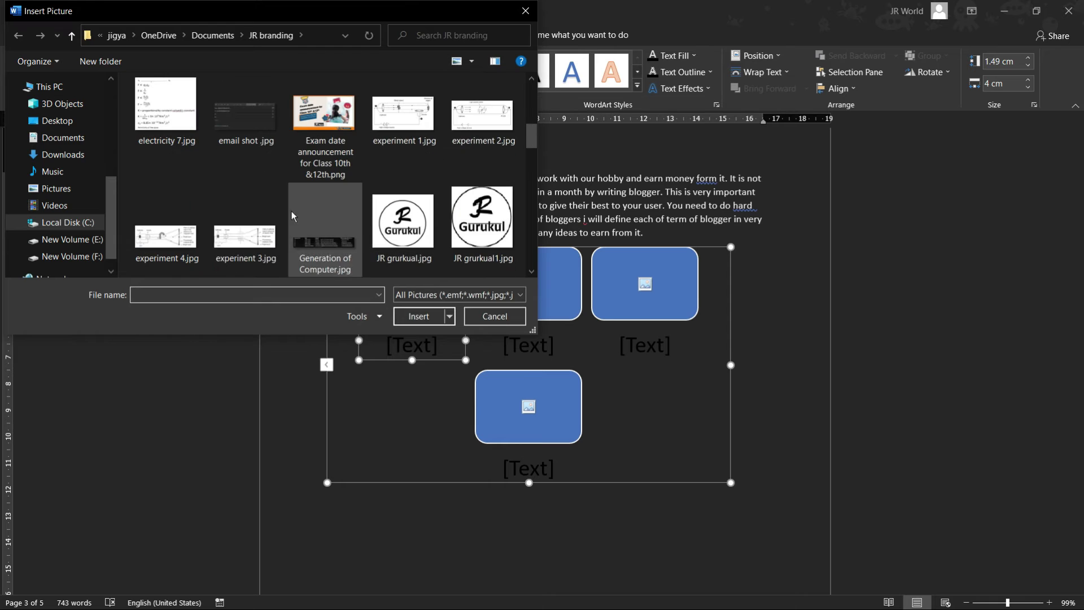
click(407, 244)
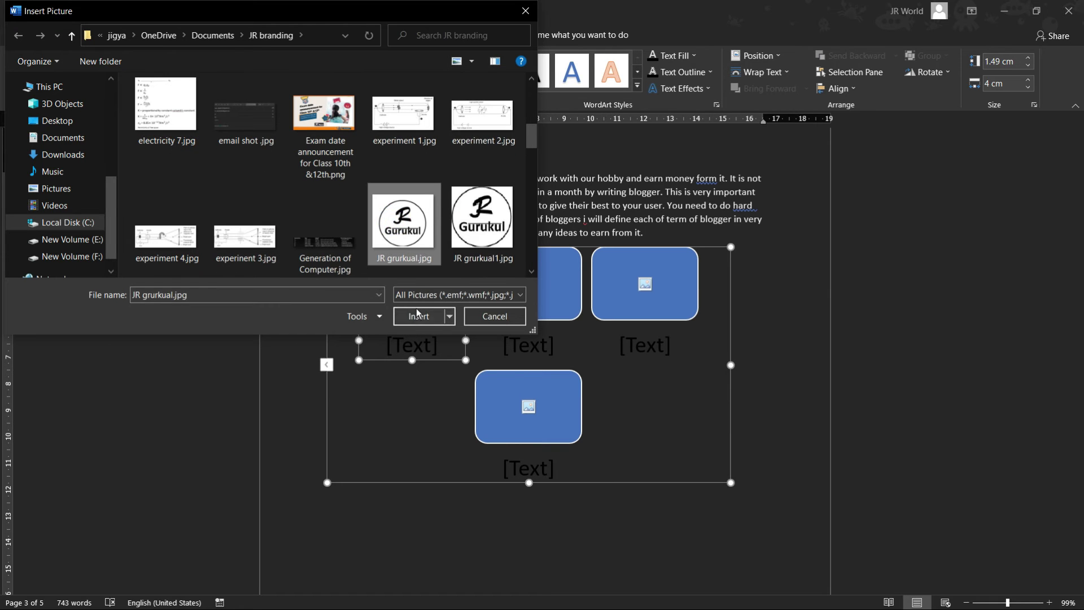
click(416, 312)
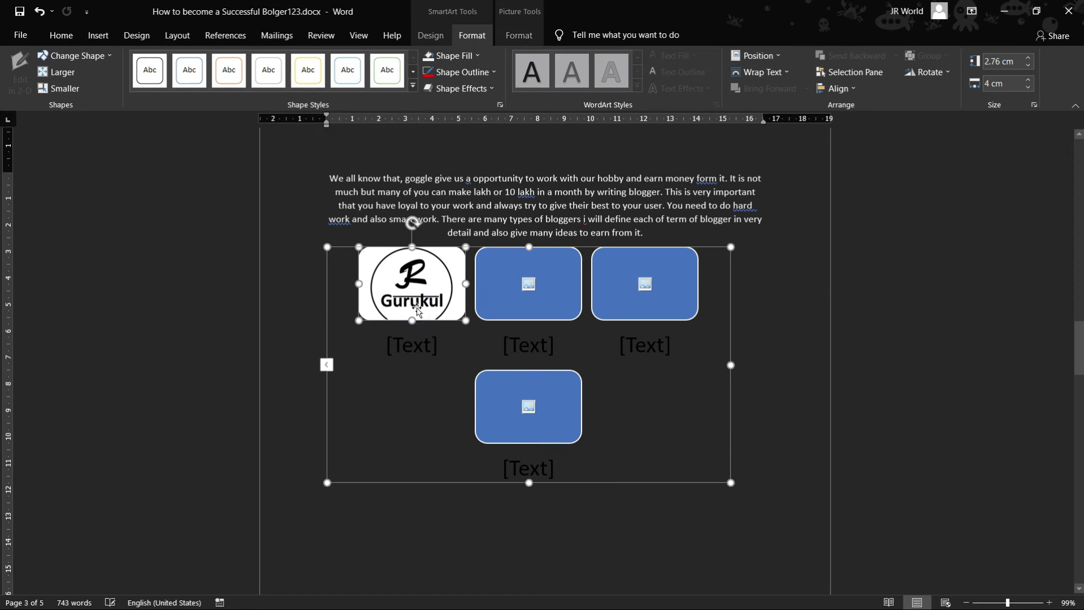
Step: Insert Jr universal logo.png into the second SmartArt picture slot
click(510, 289)
click(529, 284)
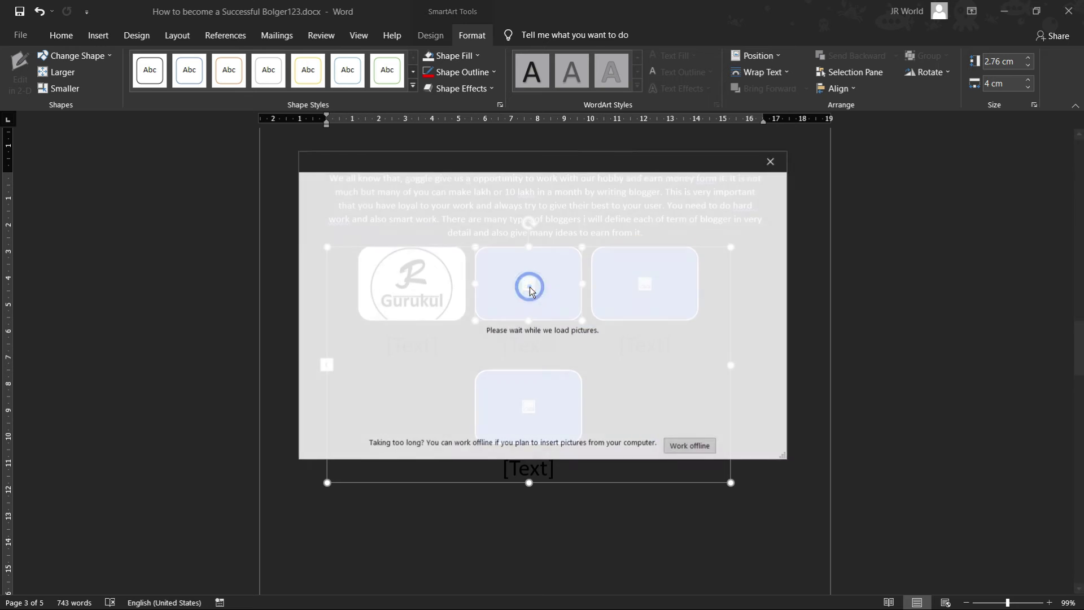
click(688, 446)
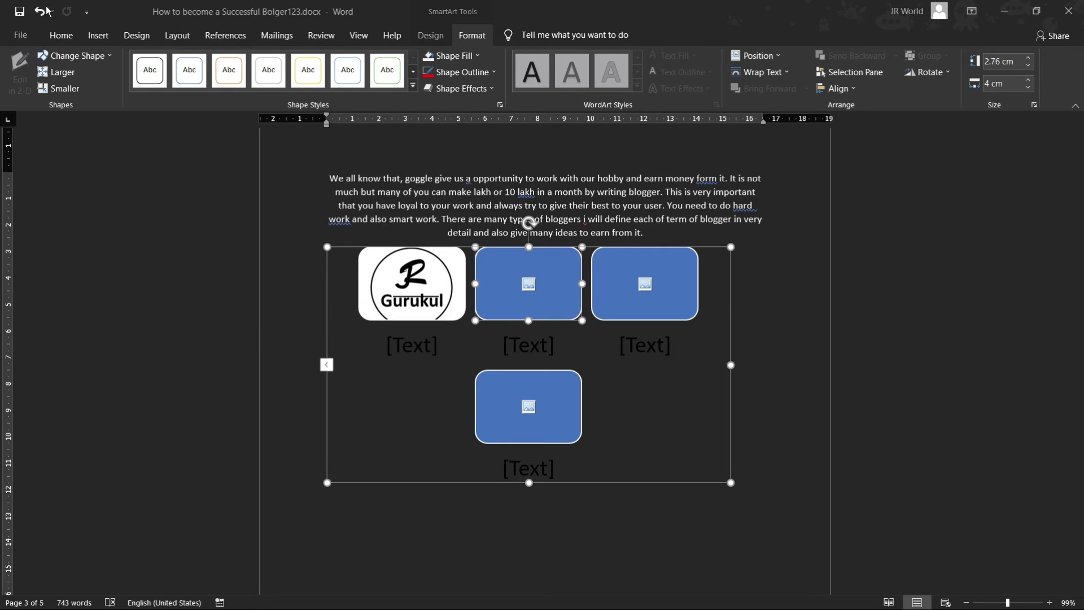
scroll(225, 212, down, 5)
scroll(225, 213, down, 3)
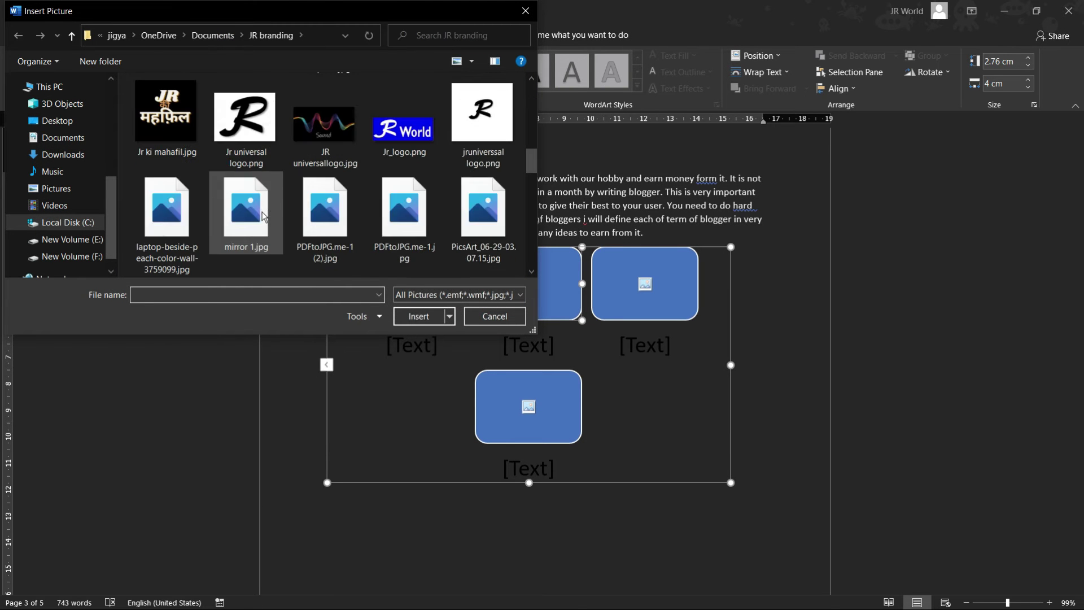
click(244, 121)
click(408, 320)
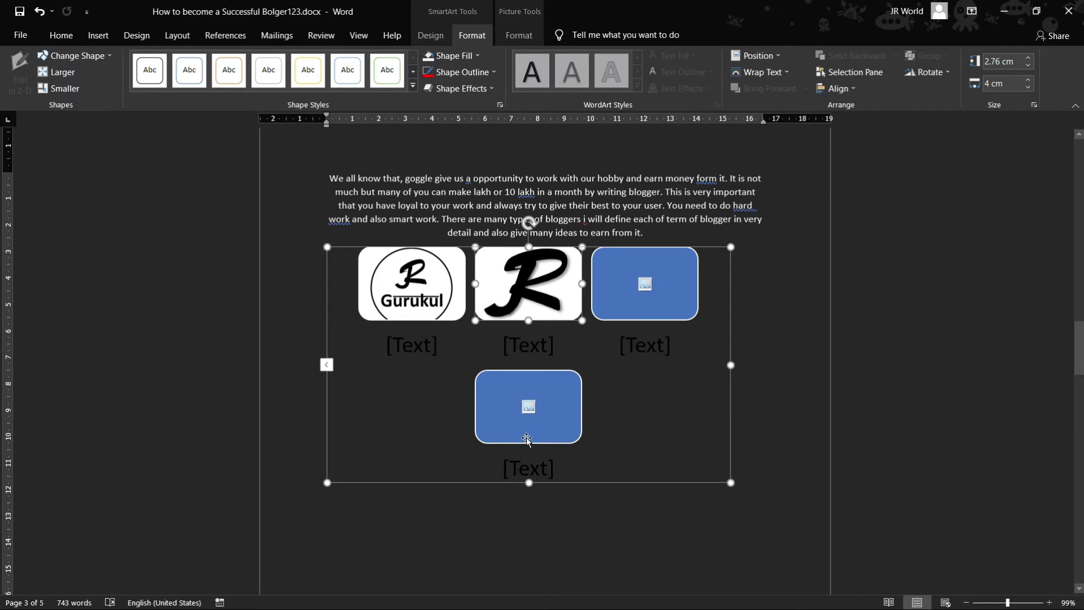
click(421, 352)
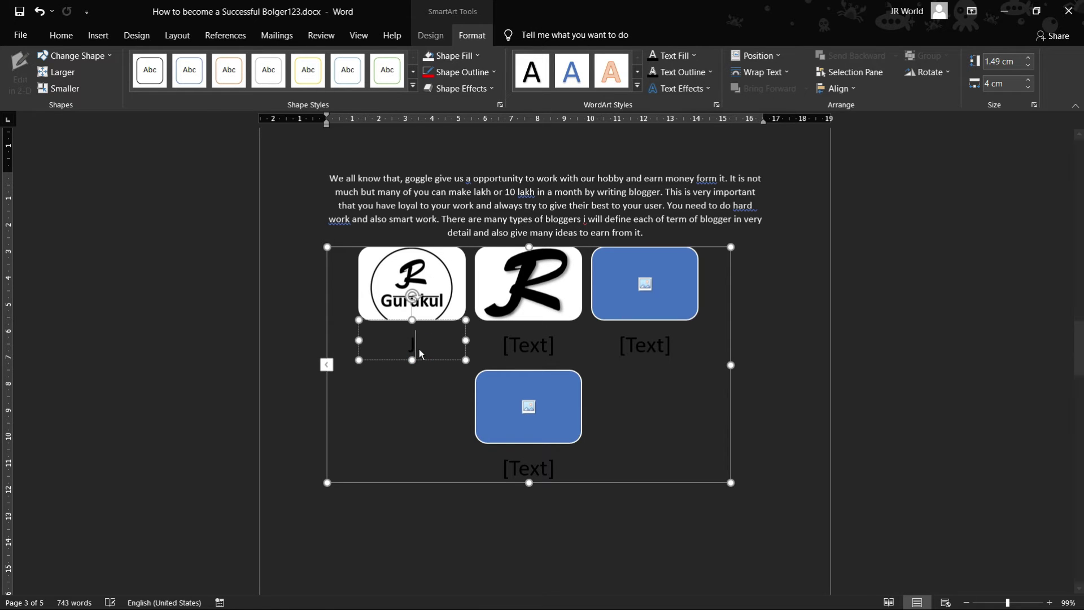
Step: Type 'Jr Gurukul' under the first logo and 'JR Logo' under the second
text(Jr Gurk)
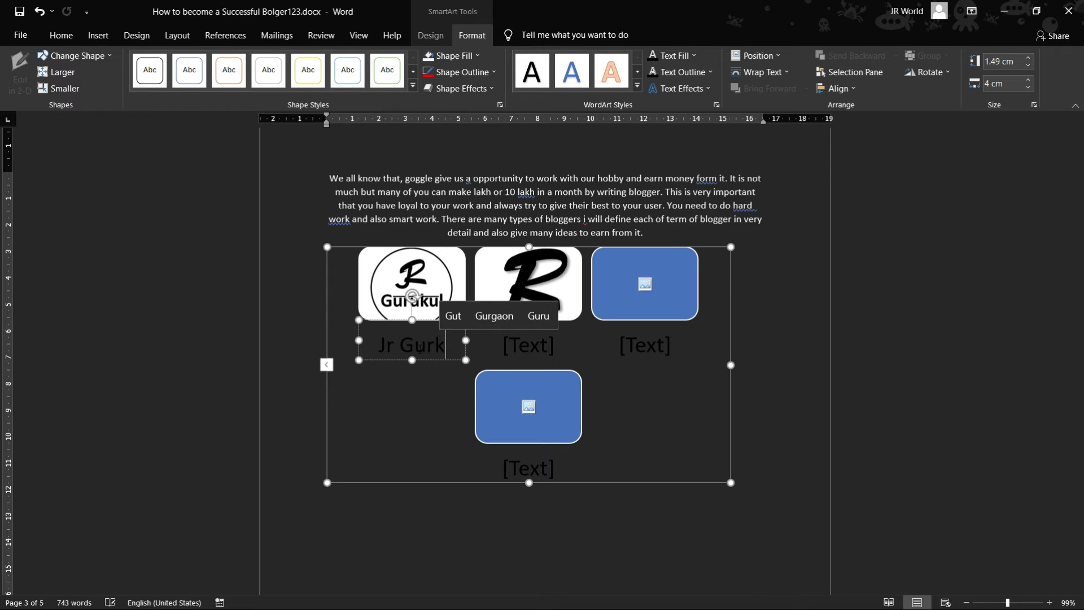
text(u)
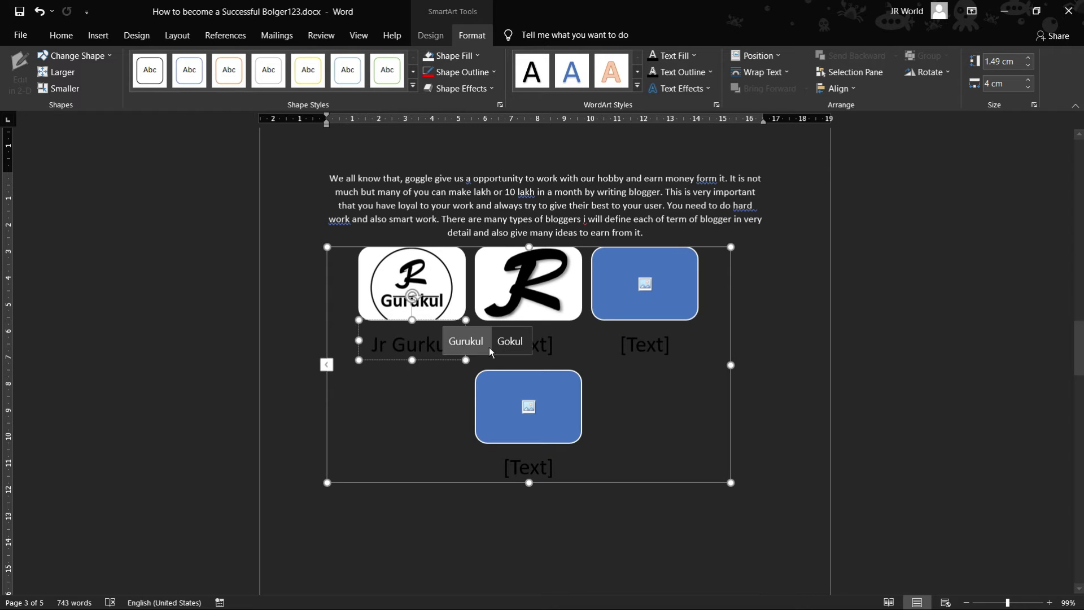
click(468, 341)
click(530, 341)
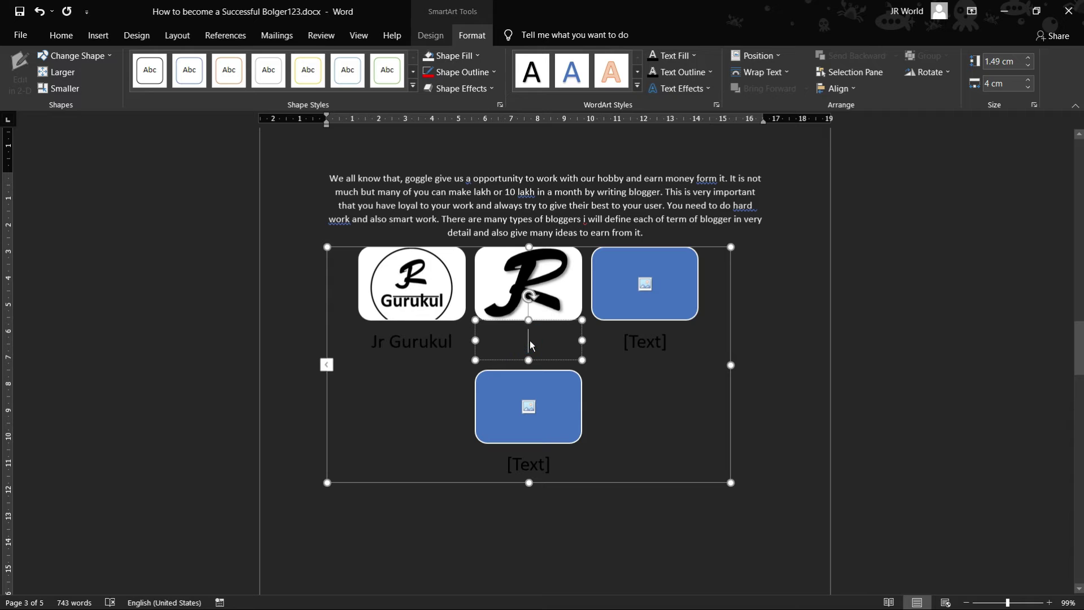
text(JR )
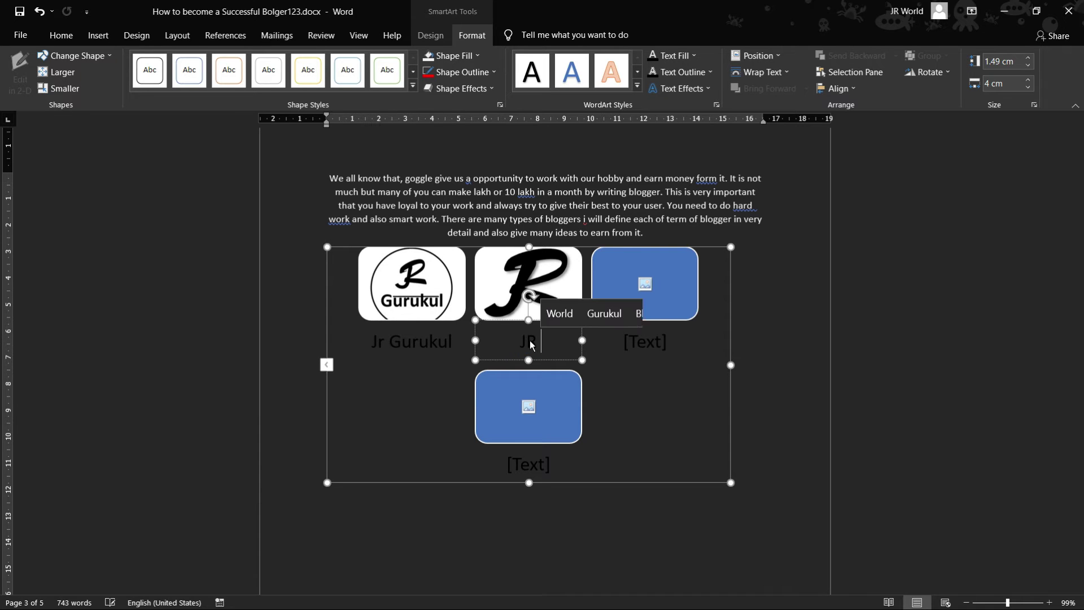
text(Logo)
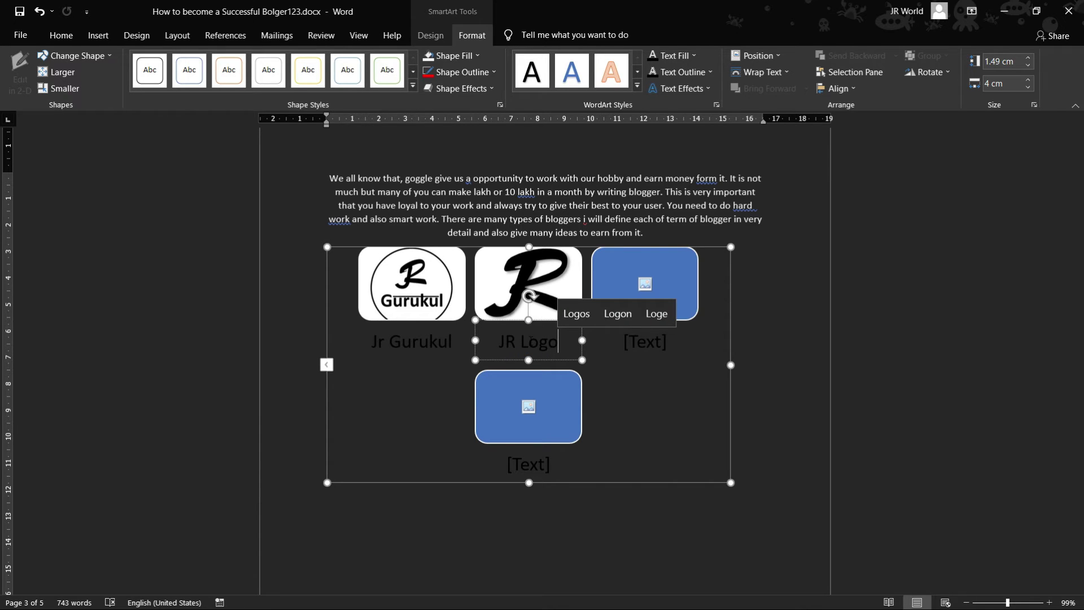
click(419, 388)
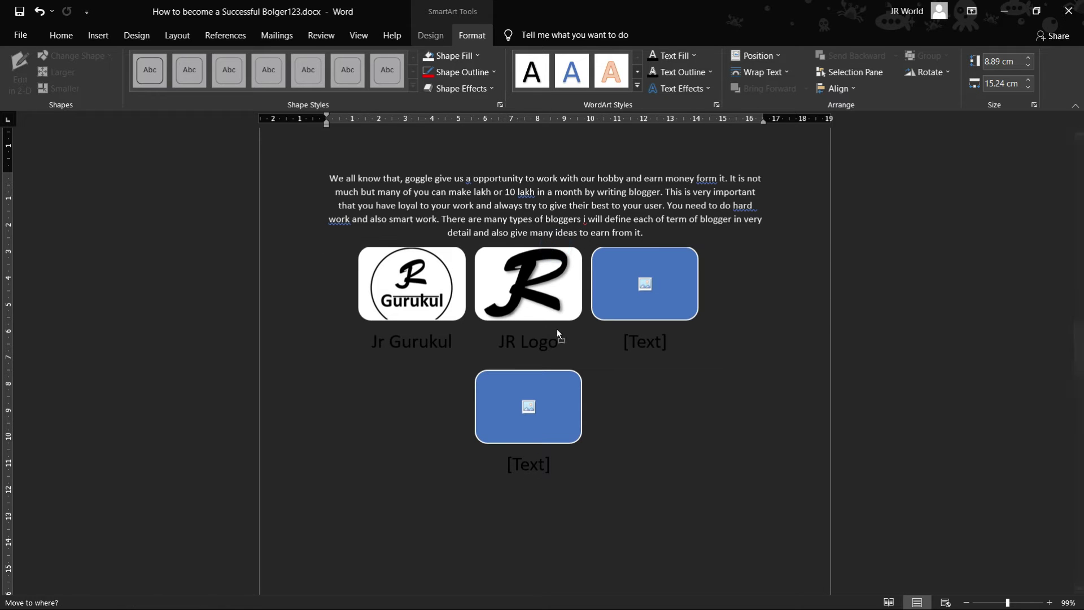
Step: Set the SmartArt to Square text wrapping and drag it lower on page 3
click(455, 489)
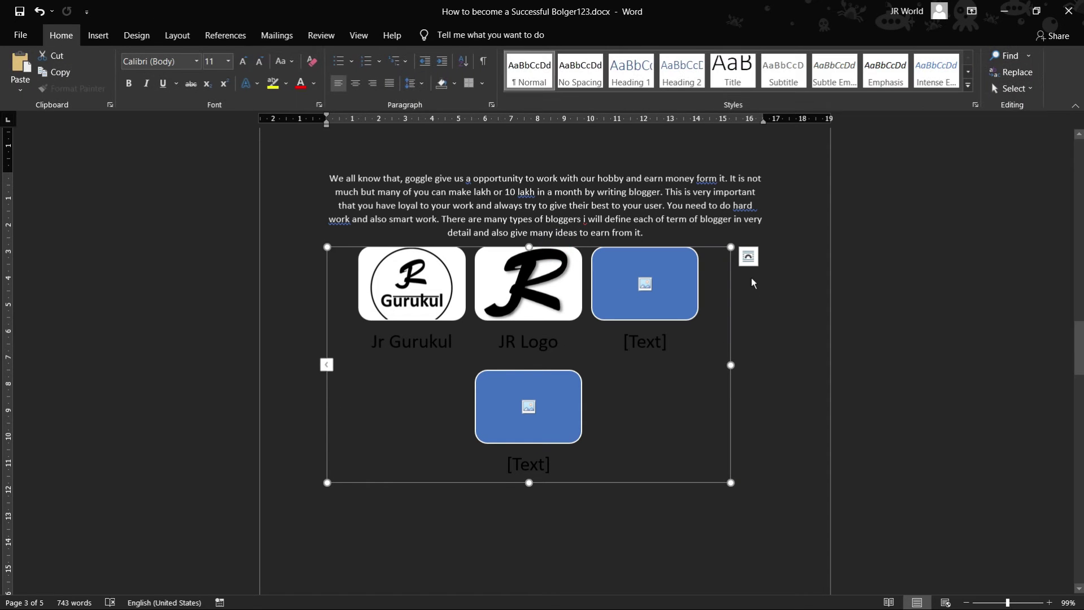
click(748, 256)
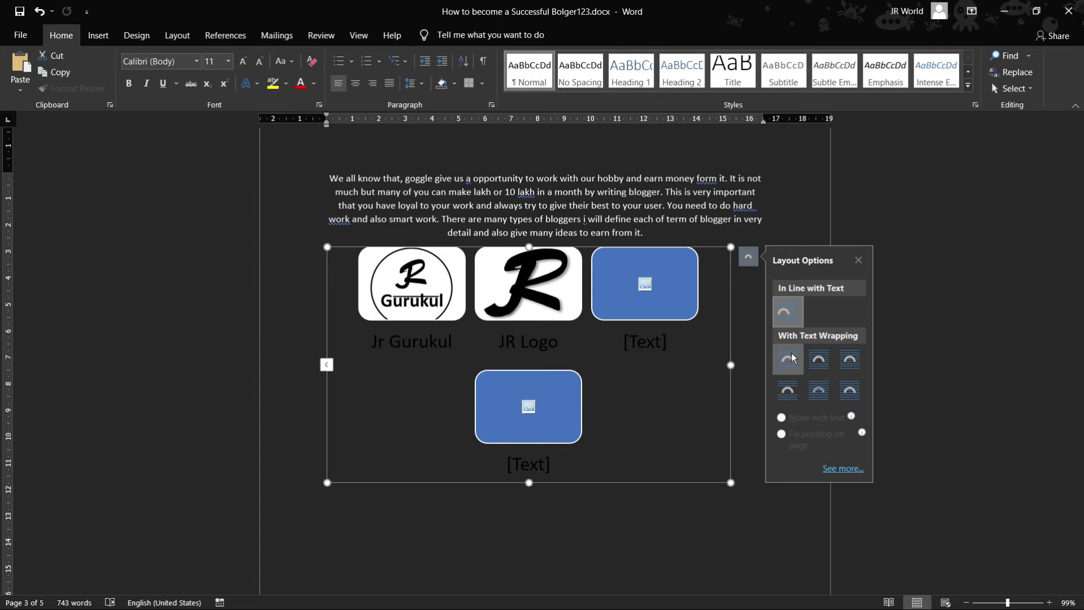
click(817, 359)
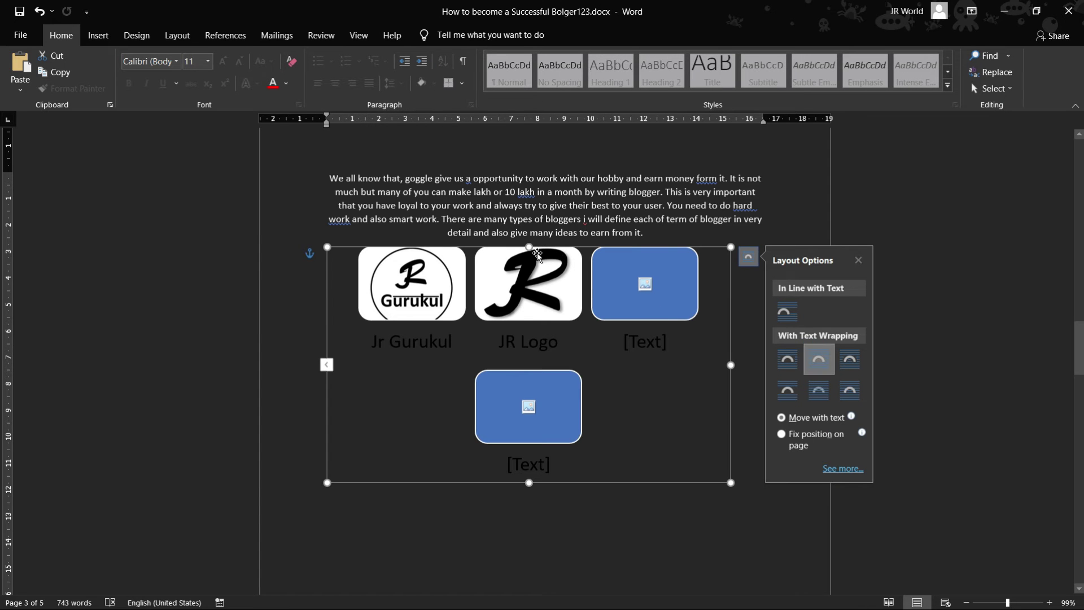
click(561, 249)
drag(568, 276, 572, 358)
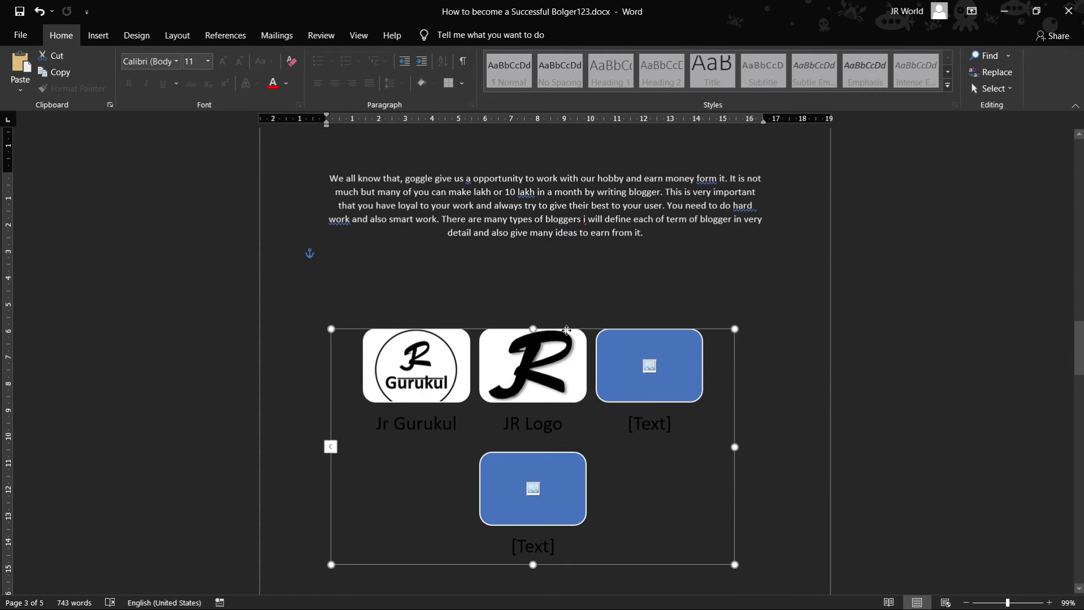
click(781, 395)
scroll(695, 364, down, 4)
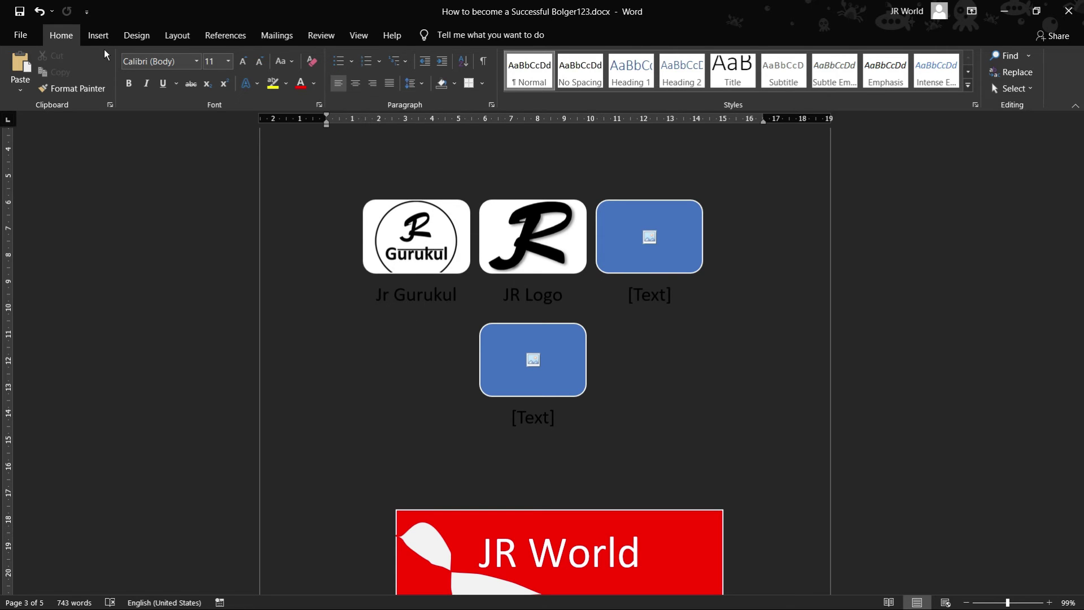
Step: Preview the Stacked and 100% Stacked Column chart types, cancel, then show Screenshot options
click(99, 35)
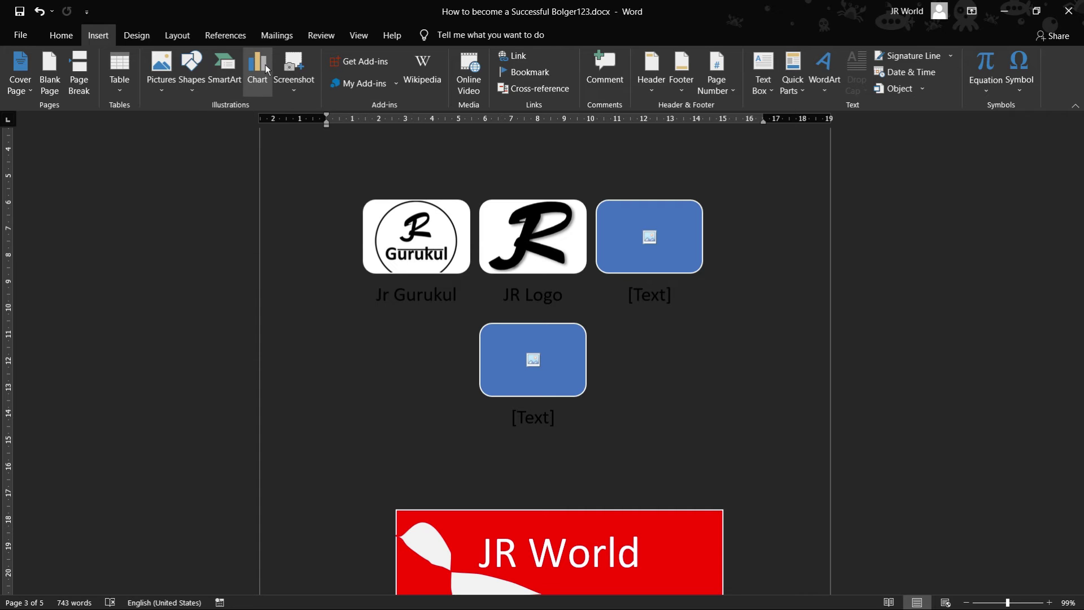
click(256, 82)
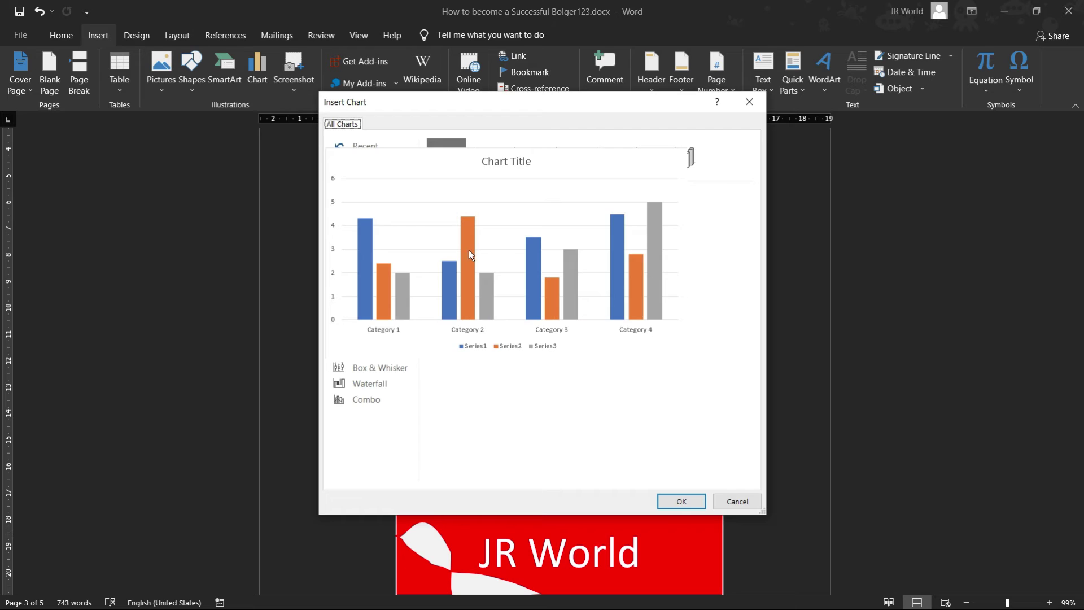
mouse_move(446, 158)
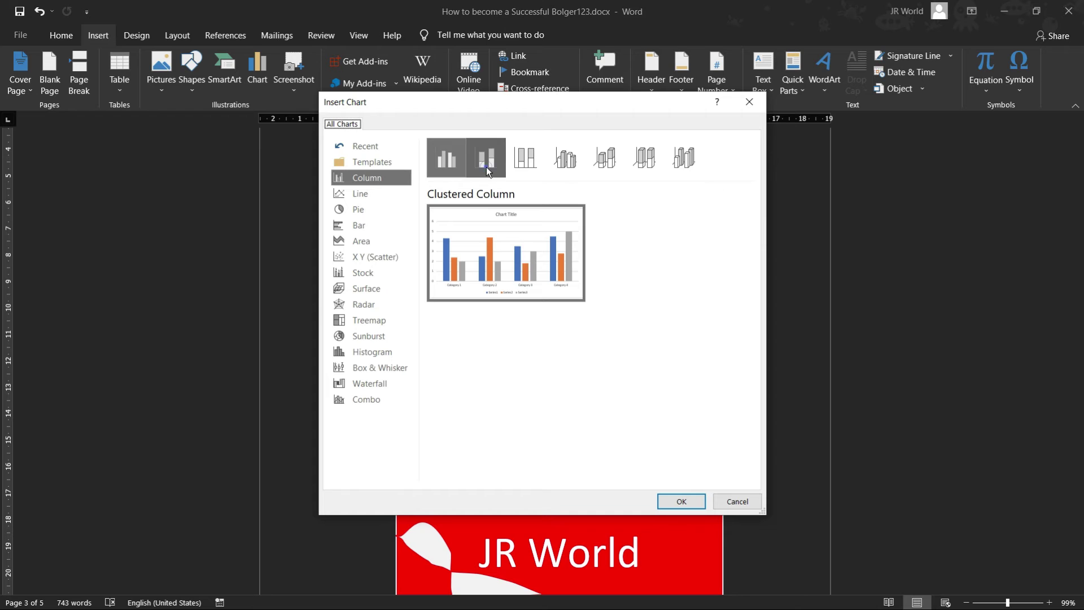
click(486, 167)
click(513, 166)
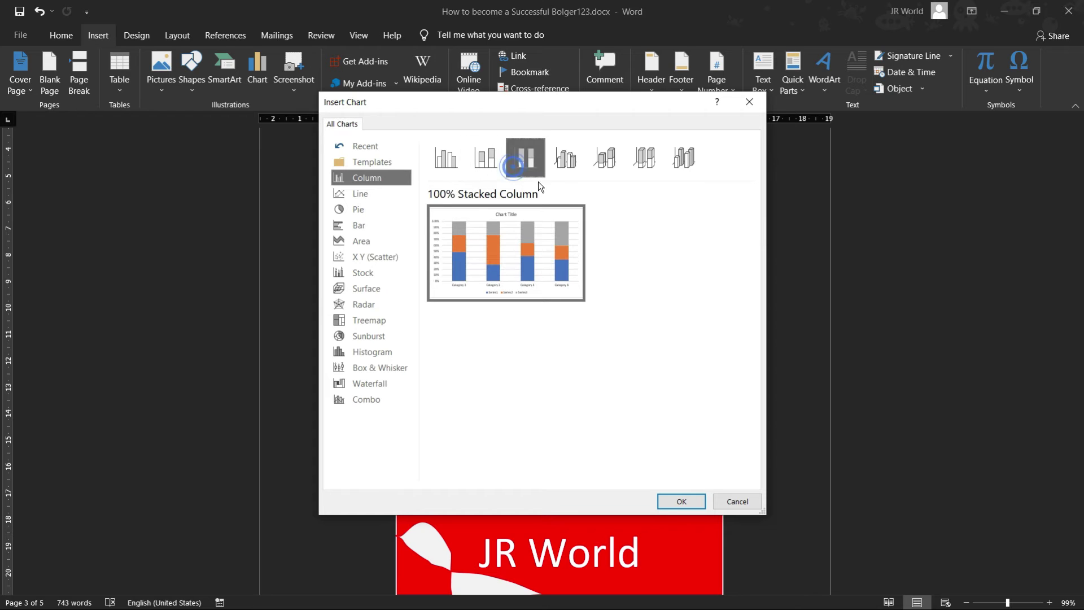
click(738, 502)
click(313, 96)
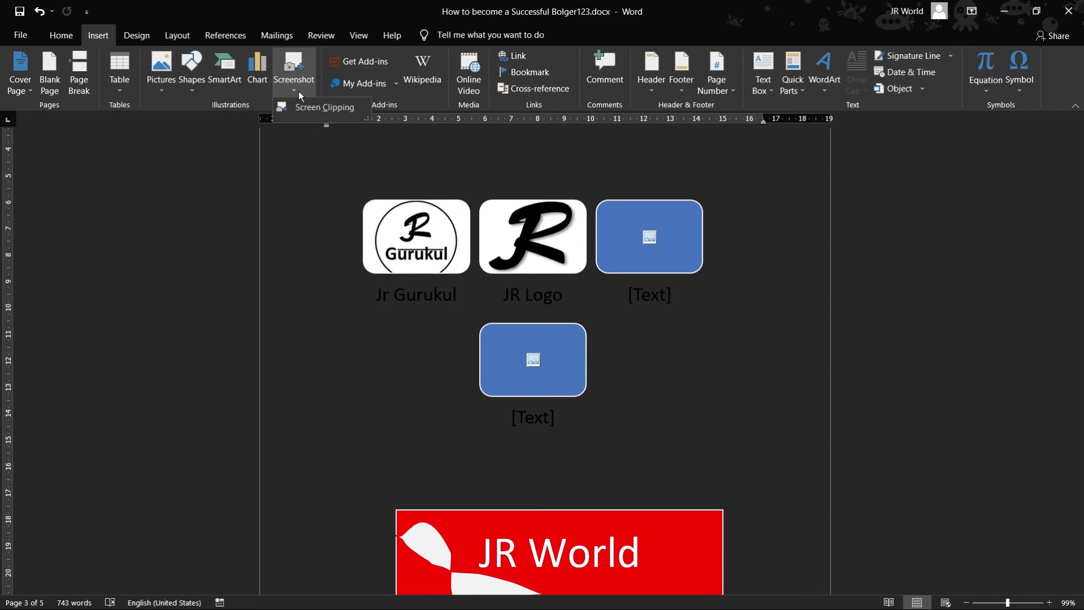
Step: Capture a screen clipping of the JR World logo area on the desktop
click(304, 107)
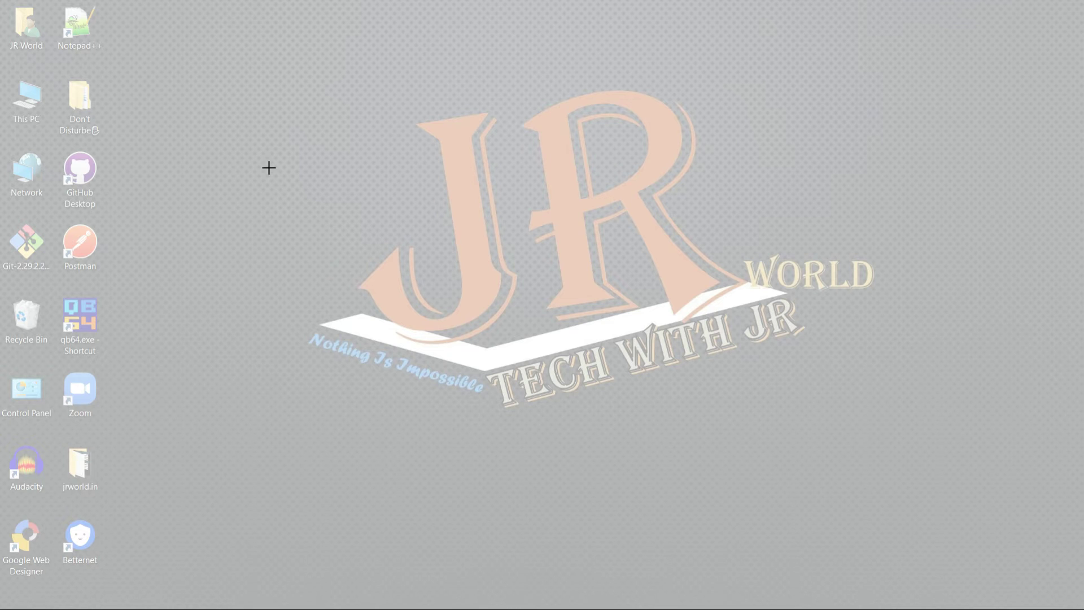
drag(193, 46, 964, 487)
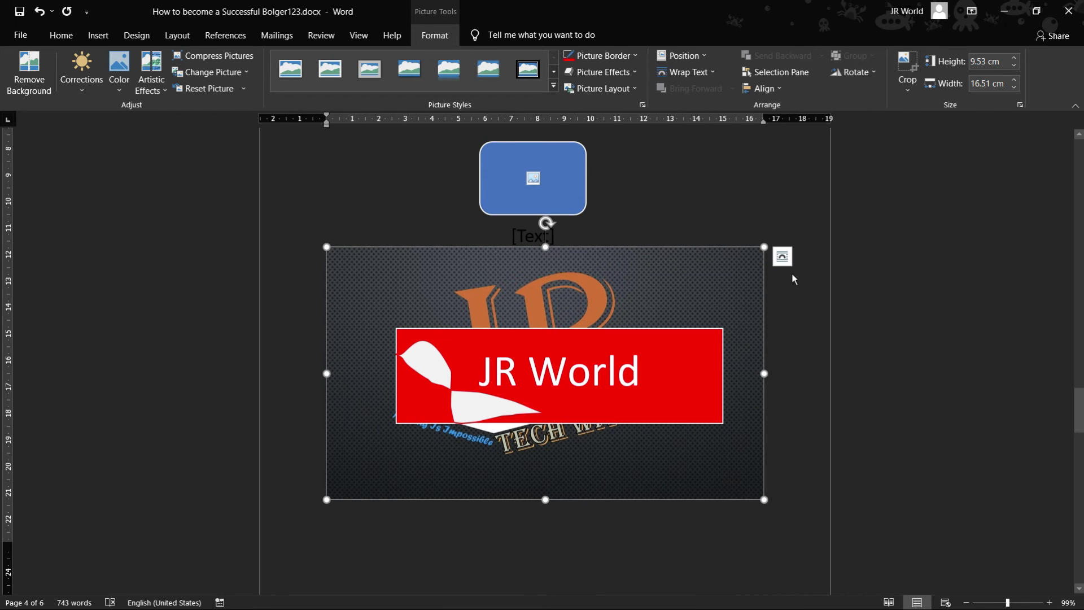
Step: Set the JR logo clipping's text wrapping to Square and drag it below the SmartArt list
click(782, 257)
click(852, 361)
scroll(641, 370, up, 10)
mouse_move(646, 326)
mouse_down()
mouse_move(623, 368)
mouse_move(633, 125)
mouse_up()
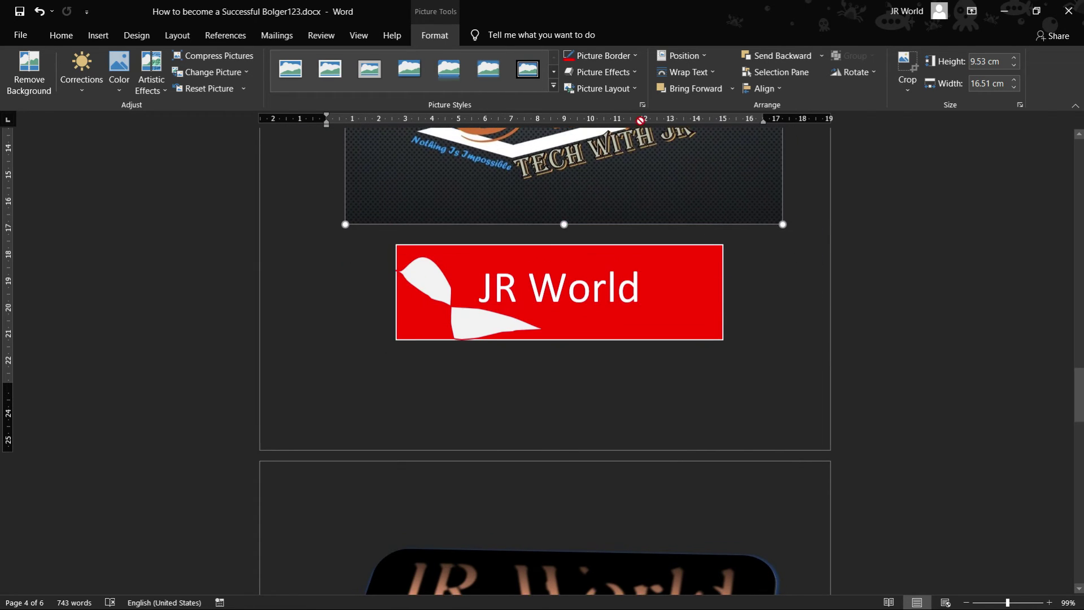
Step: Drag the SmartArt logo list up to the top of the page
scroll(677, 445, up, 4)
scroll(677, 446, up, 5)
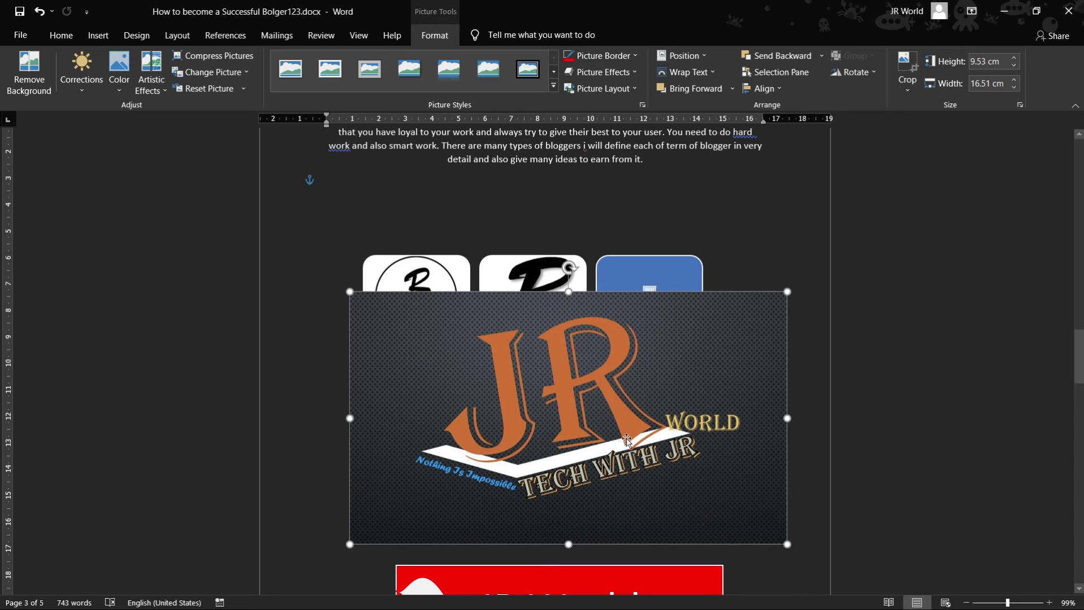
click(496, 276)
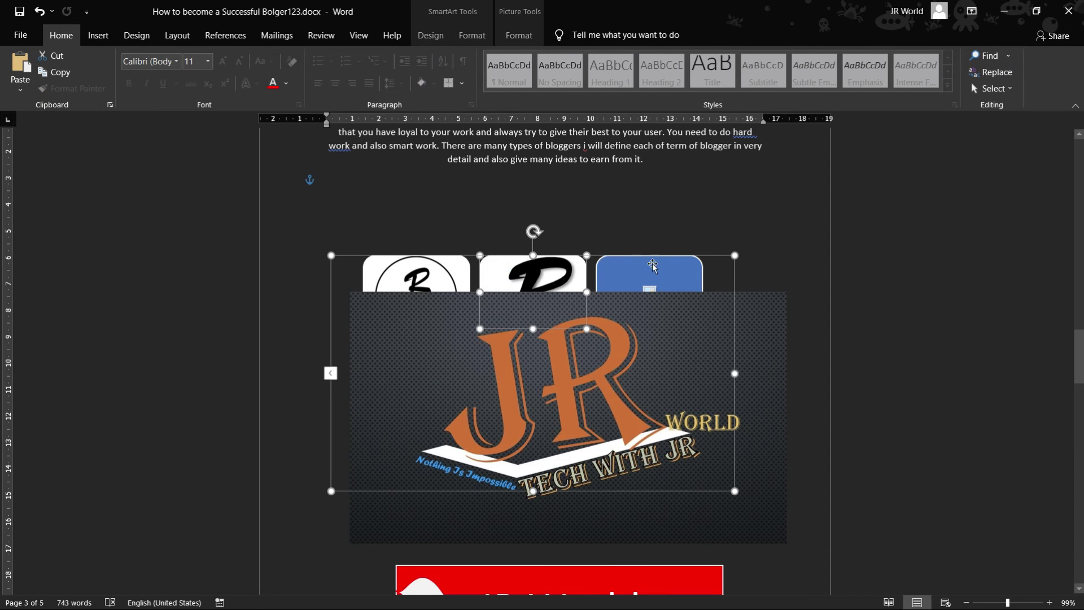
drag(709, 257, 719, 137)
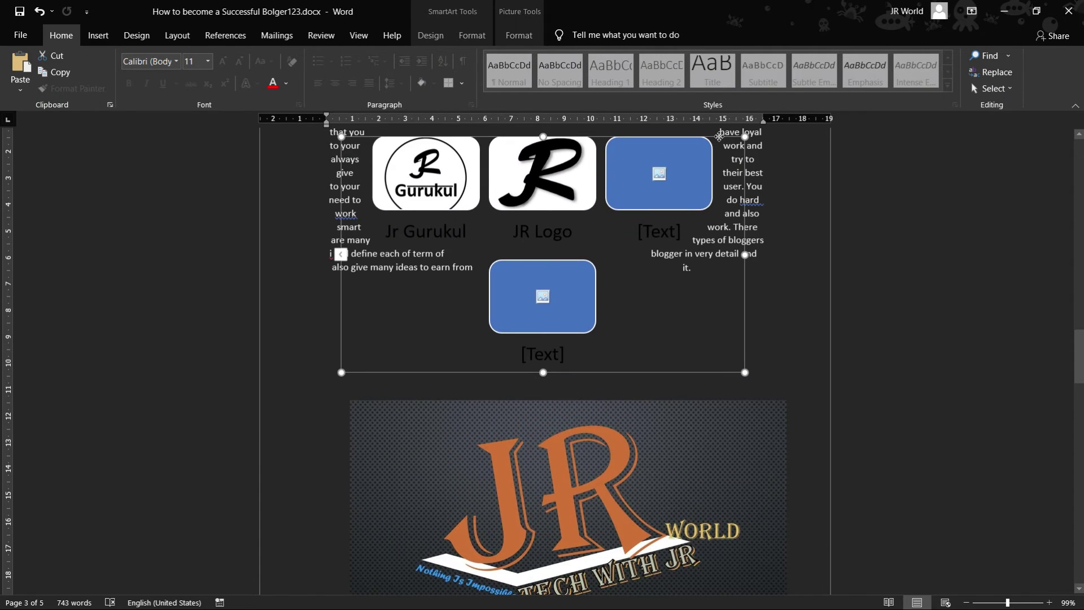
click(796, 290)
Step: Nudge the JR logo clipping into place between the SmartArt list and the JR World banner
scroll(653, 400, up, 3)
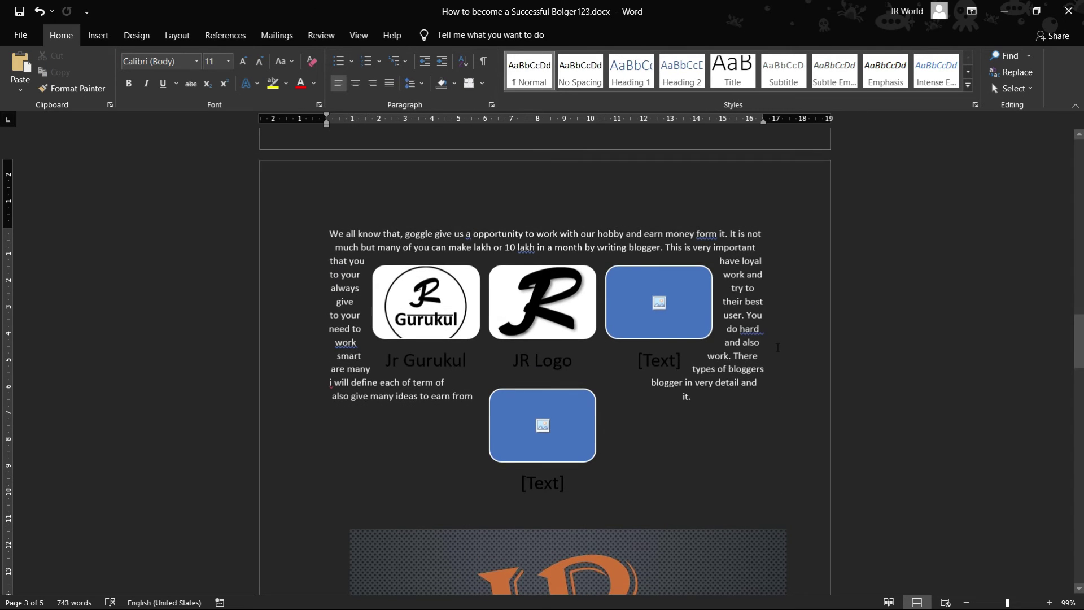
scroll(653, 399, down, 5)
click(624, 443)
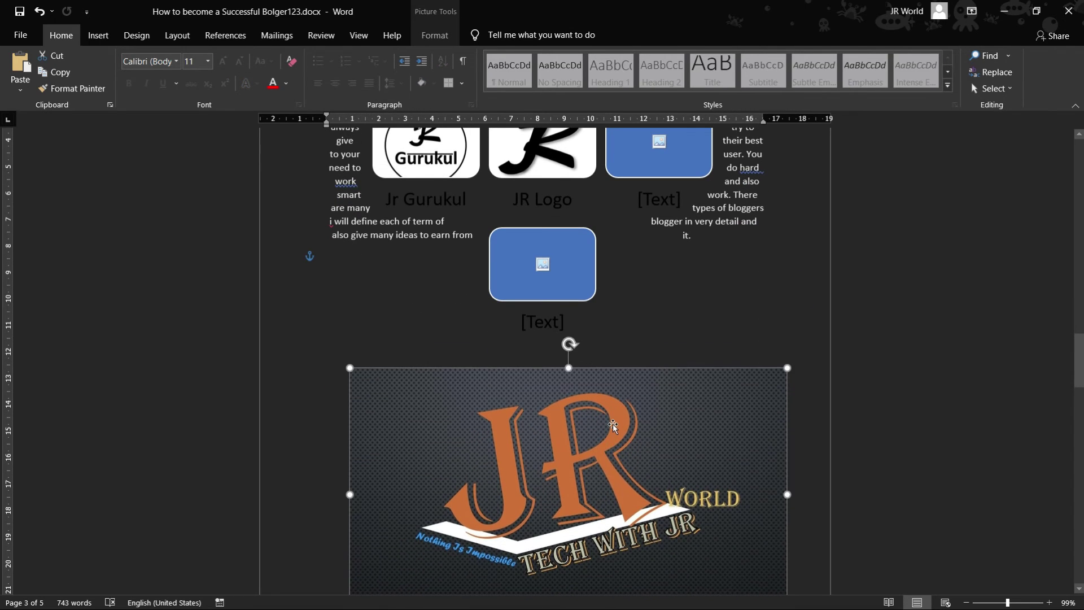
scroll(626, 406, down, 1)
scroll(632, 365, down, 1)
drag(632, 365, 623, 352)
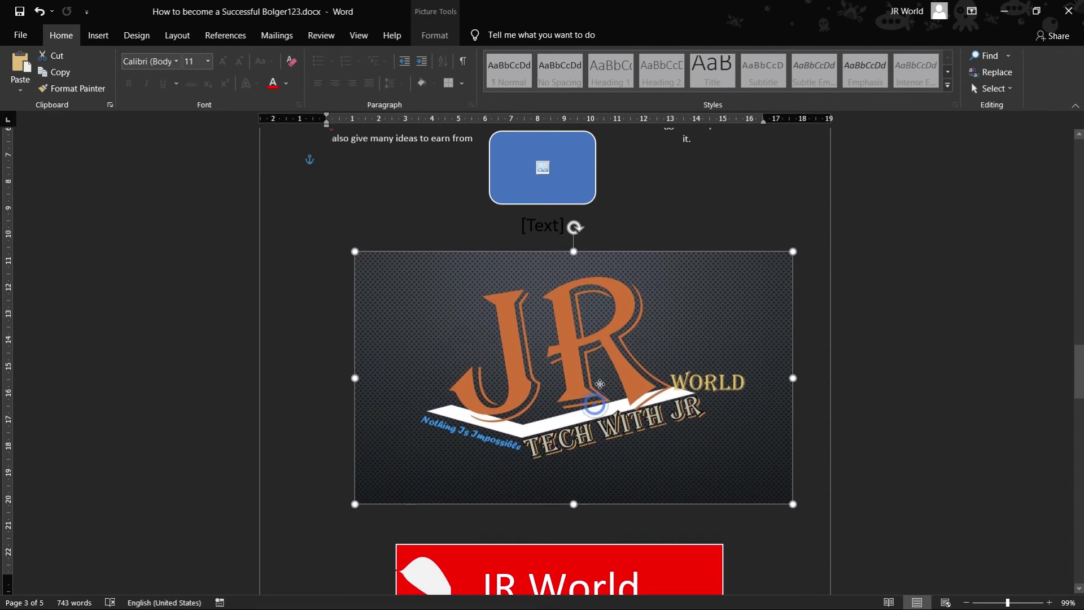
click(793, 433)
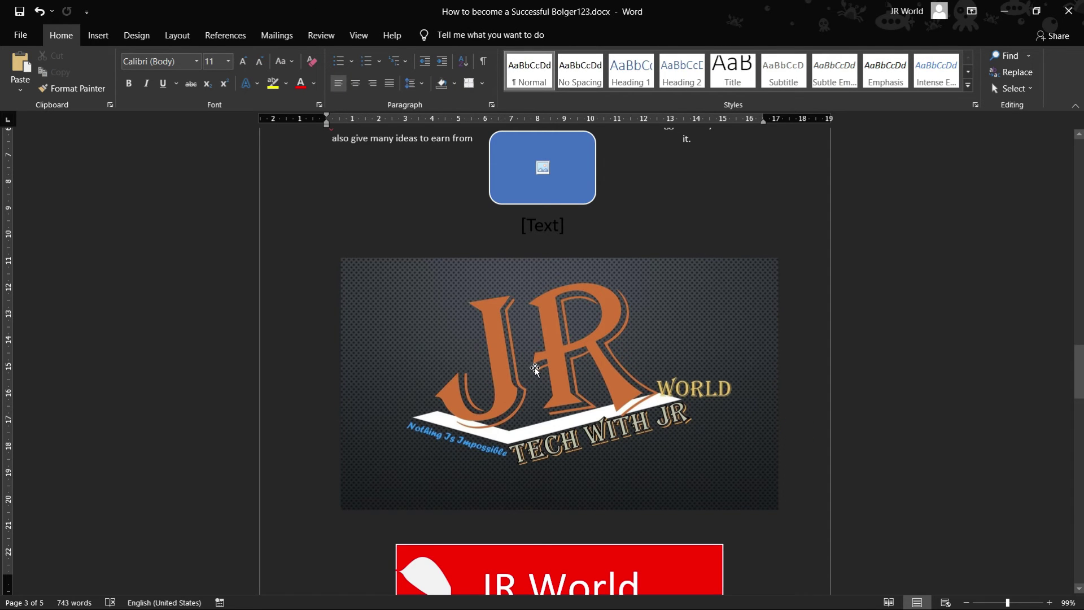
click(99, 35)
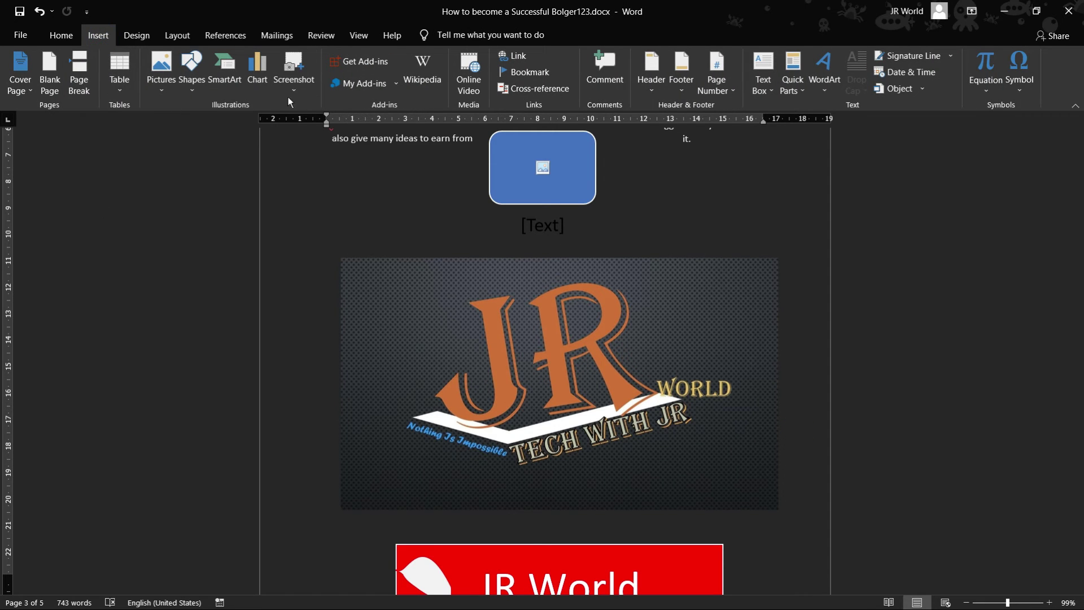
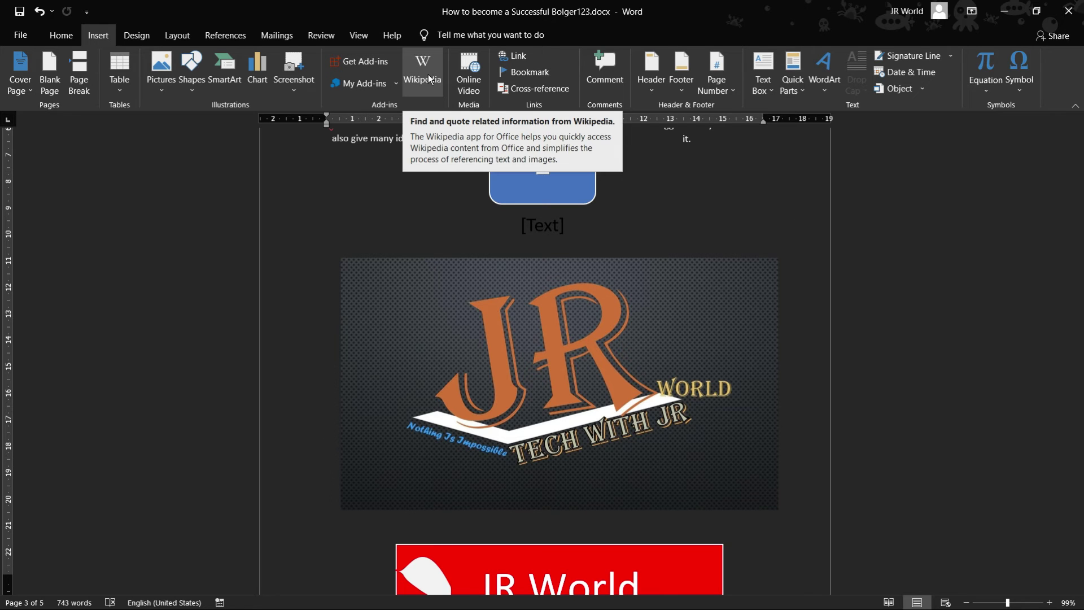
Step: Cut the empty table below the mirrored image out of the document
scroll(474, 178, up, 2)
scroll(474, 178, up, 3)
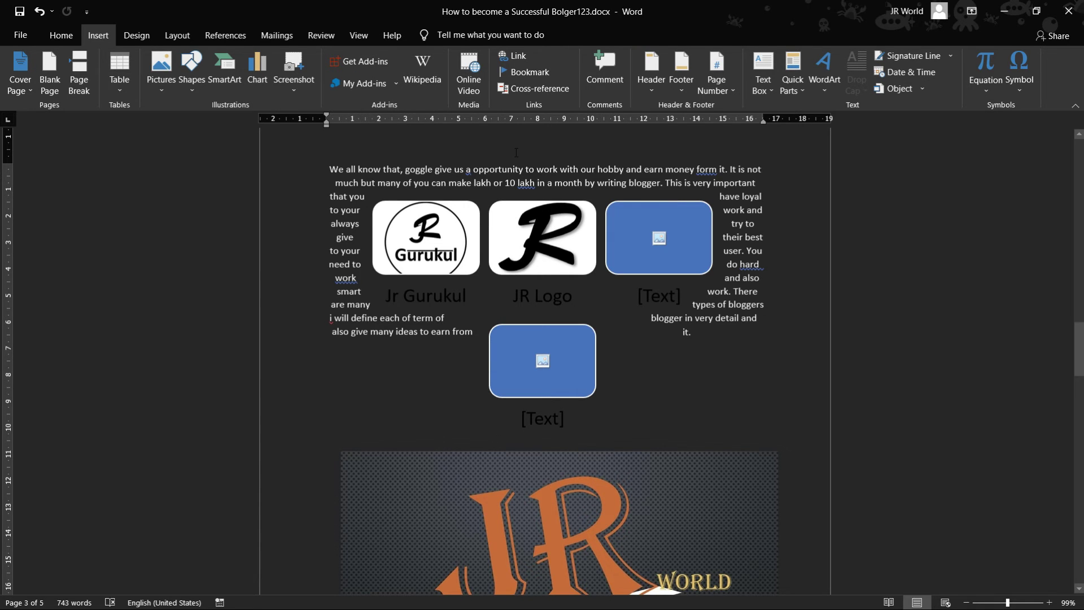
scroll(499, 177, down, 1)
scroll(499, 177, down, 4)
scroll(499, 176, down, 3)
scroll(428, 215, down, 5)
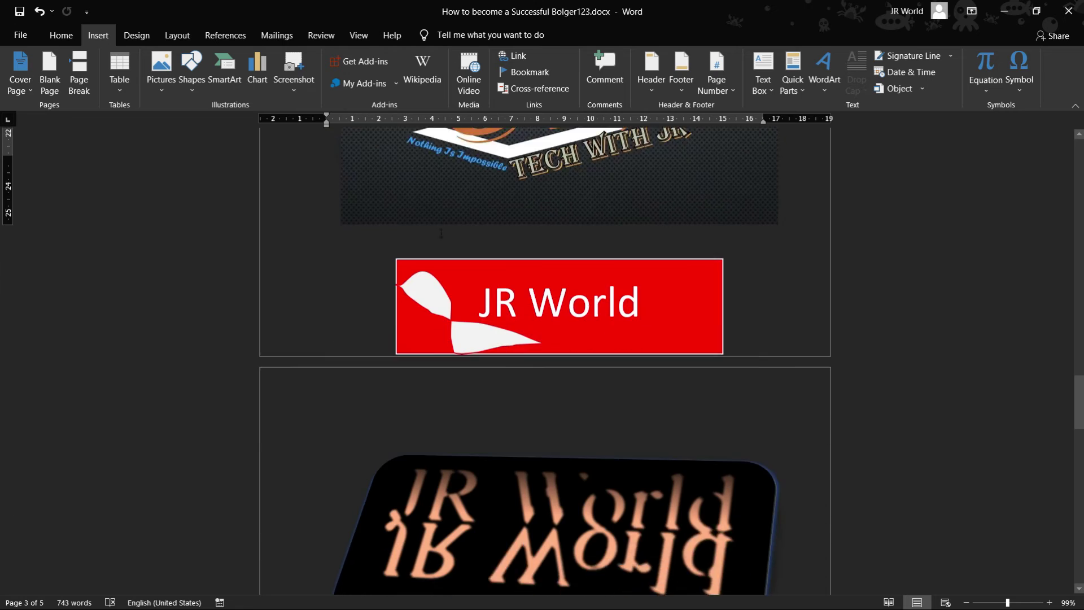
scroll(446, 271, down, 6)
scroll(464, 324, down, 5)
scroll(464, 324, down, 8)
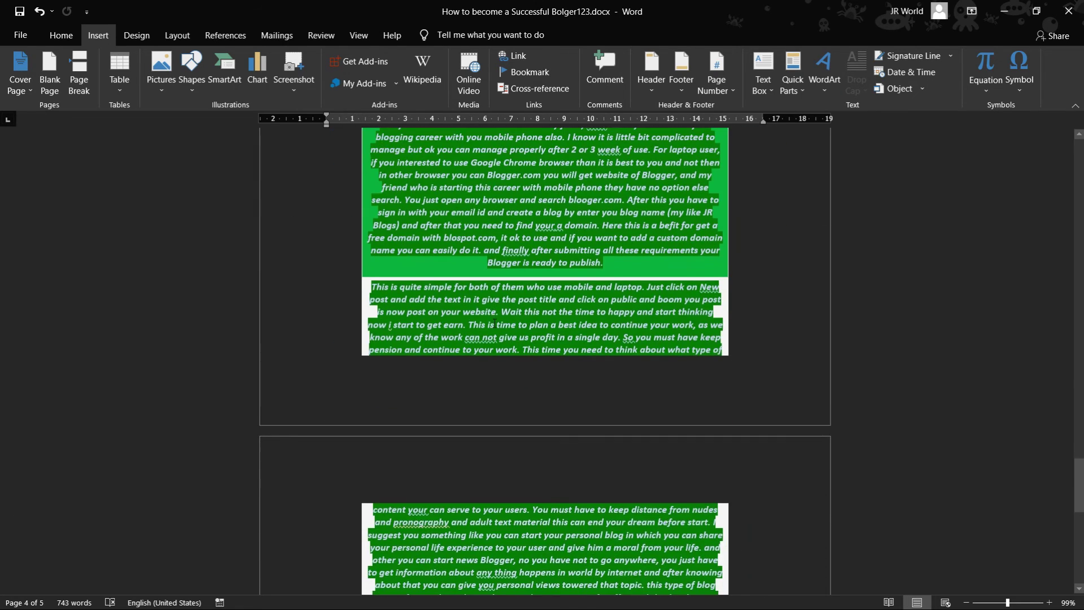
scroll(460, 285, down, 10)
scroll(460, 285, up, 5)
scroll(460, 285, up, 5)
scroll(429, 327, up, 9)
scroll(395, 367, up, 2)
scroll(362, 408, down, 2)
click(322, 416)
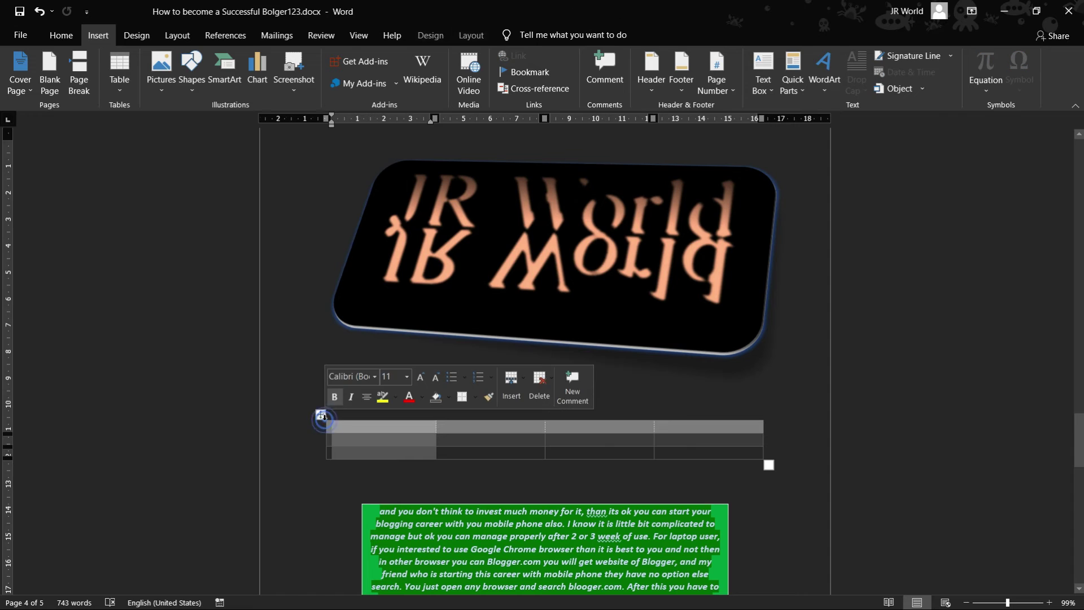
click(322, 416)
click(345, 407)
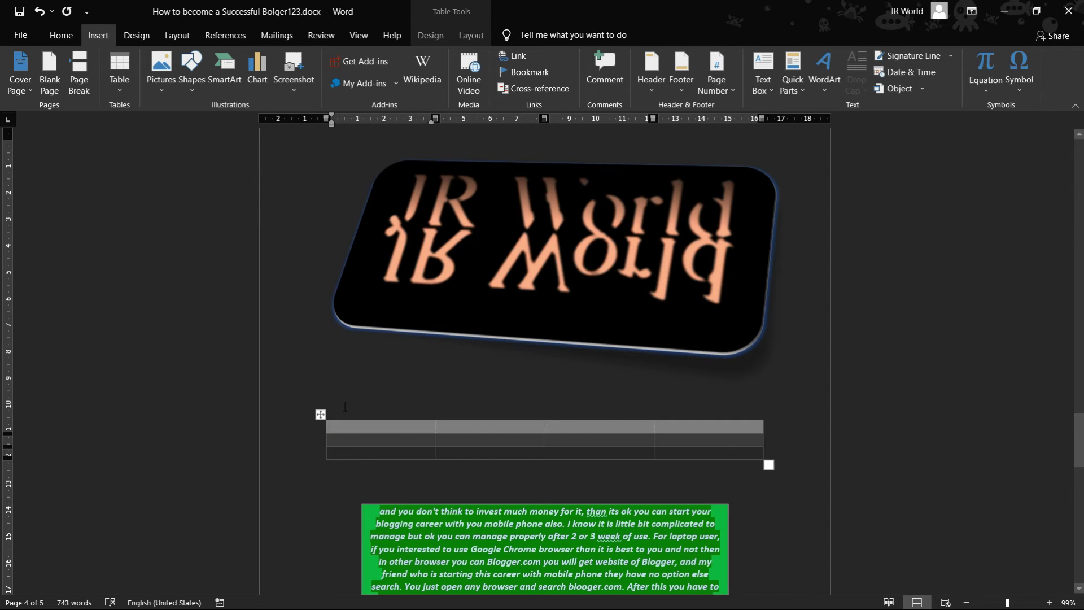
right_click(378, 434)
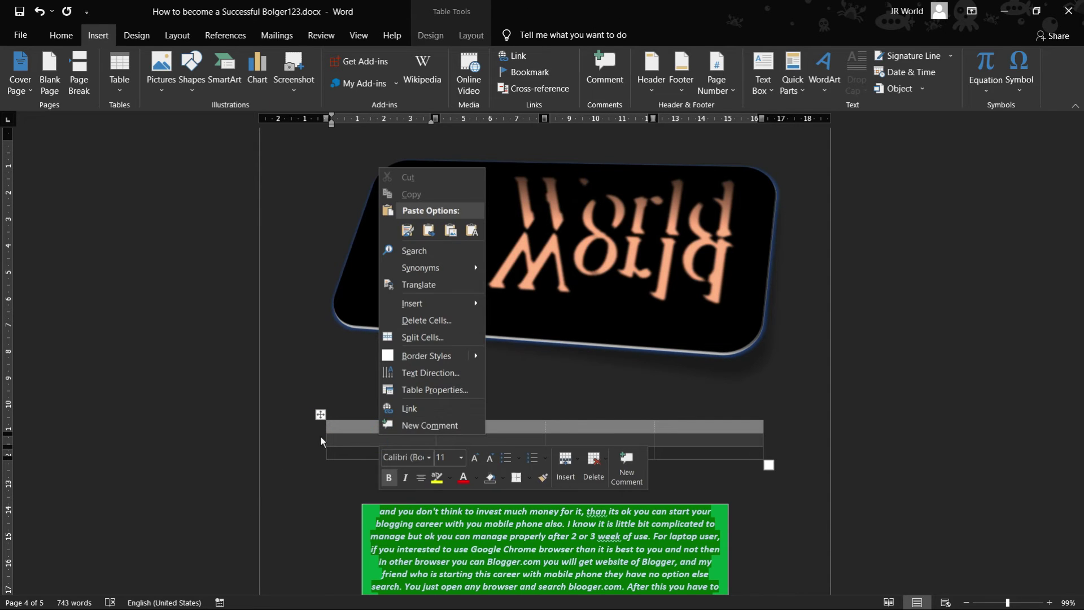
click(320, 409)
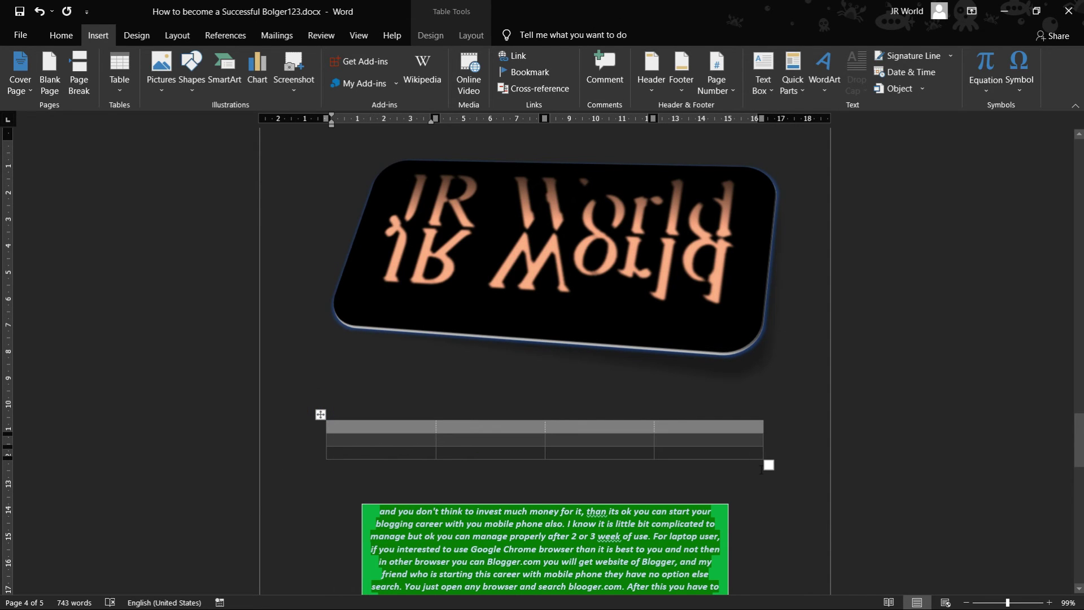
click(767, 464)
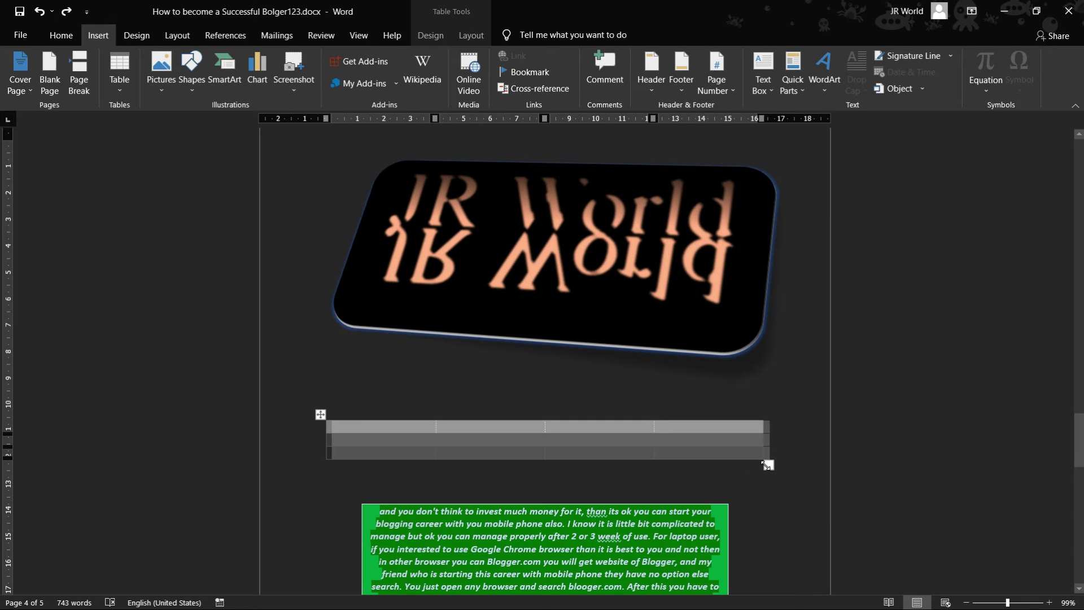
right_click(767, 464)
click(793, 232)
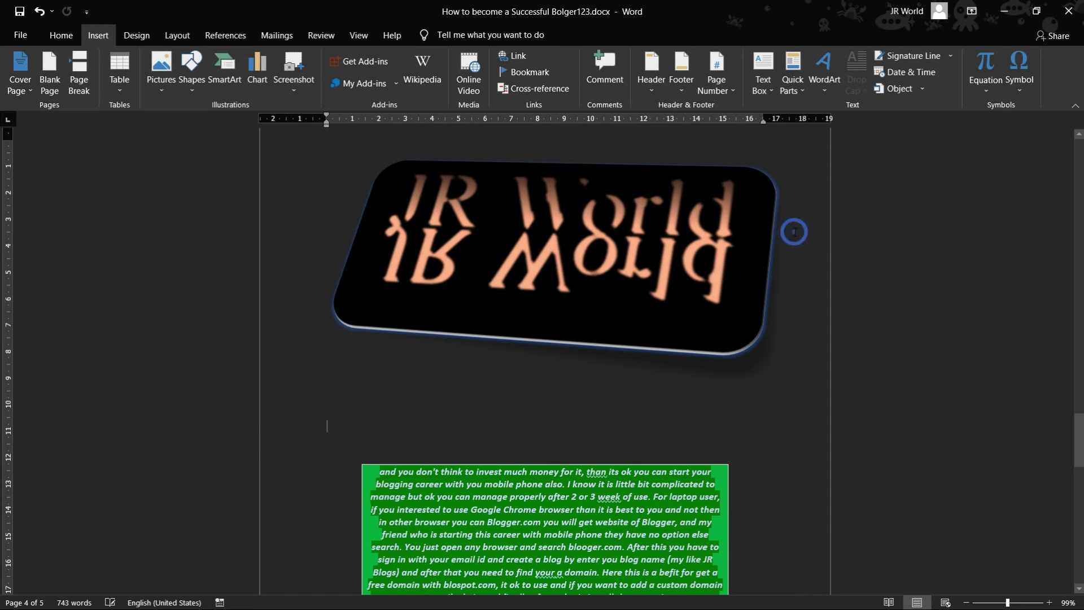
Step: Cut the JR World TECH WITH JR picture from the page
scroll(554, 416, up, 4)
scroll(554, 416, up, 4)
scroll(737, 463, up, 5)
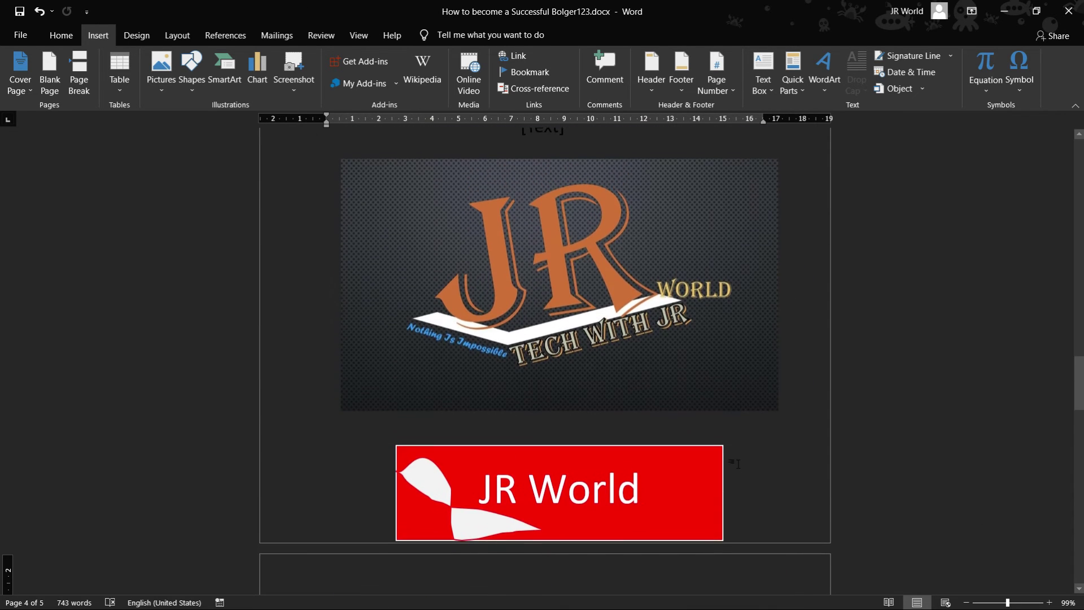
scroll(726, 452, up, 2)
scroll(726, 452, up, 3)
click(585, 487)
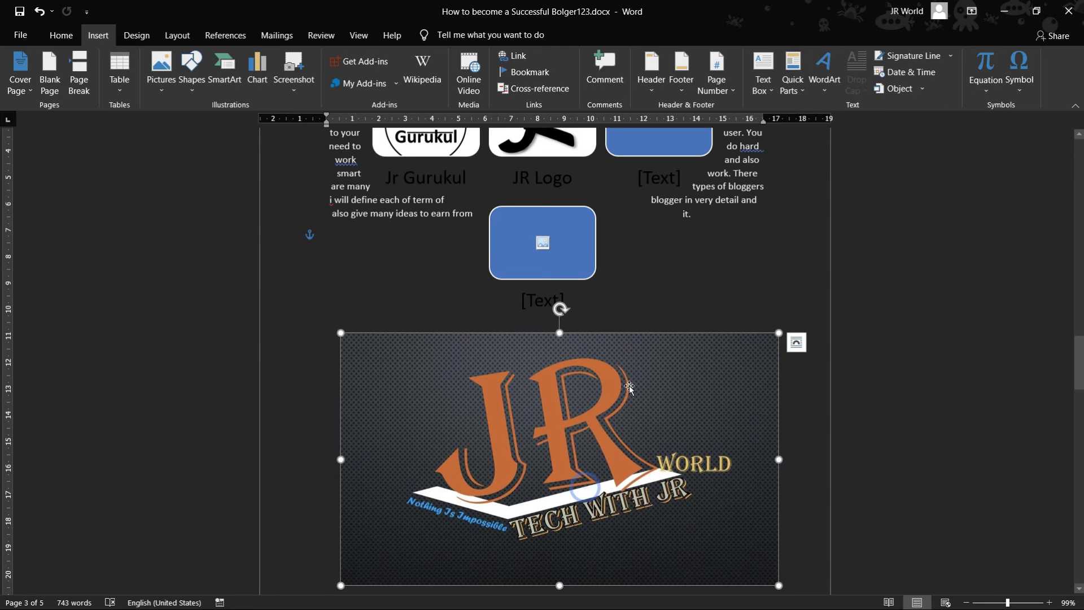
right_click(687, 362)
click(708, 81)
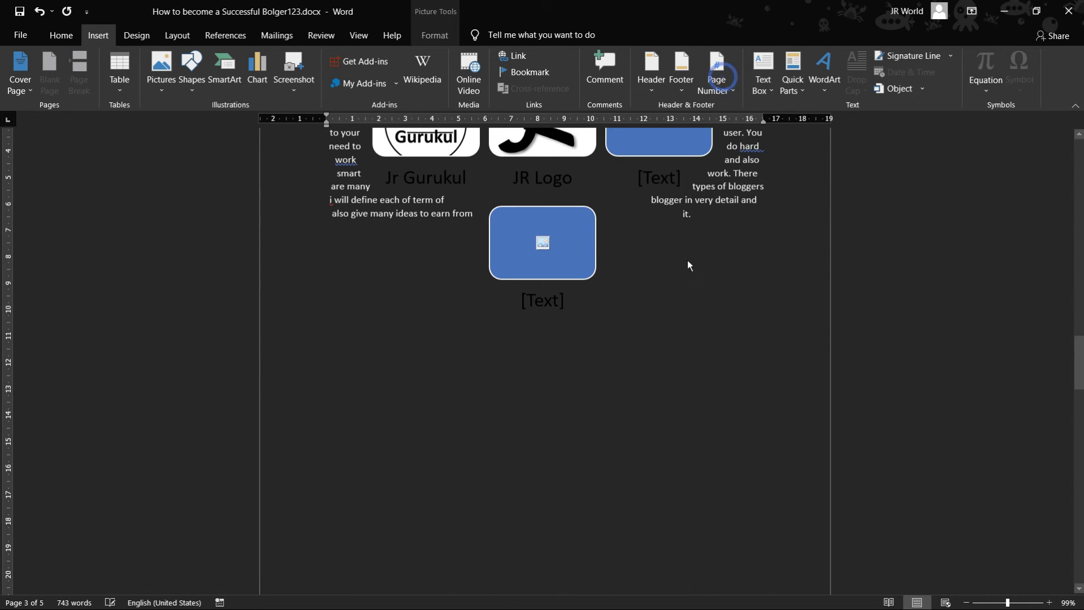
Step: Cut the whole logo SmartArt graphic
scroll(687, 265, up, 2)
scroll(687, 265, up, 2)
click(526, 244)
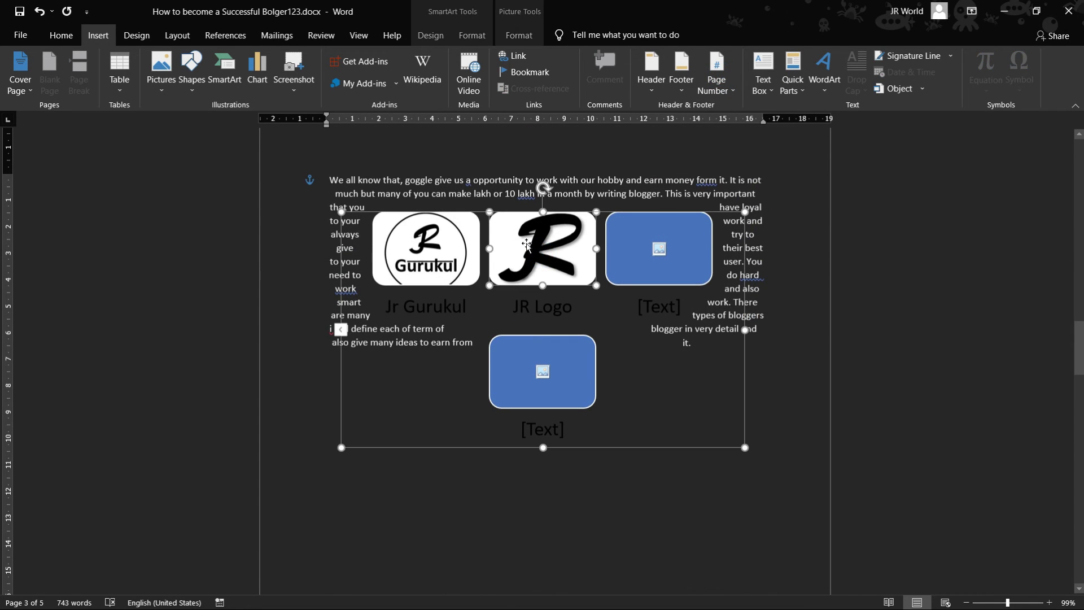
click(422, 447)
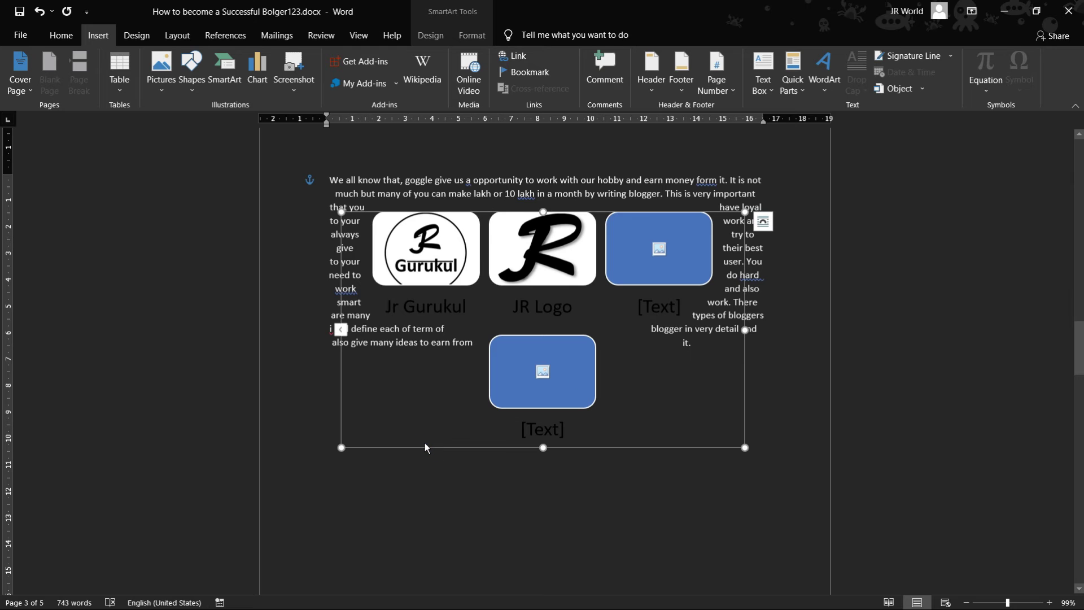
right_click(650, 450)
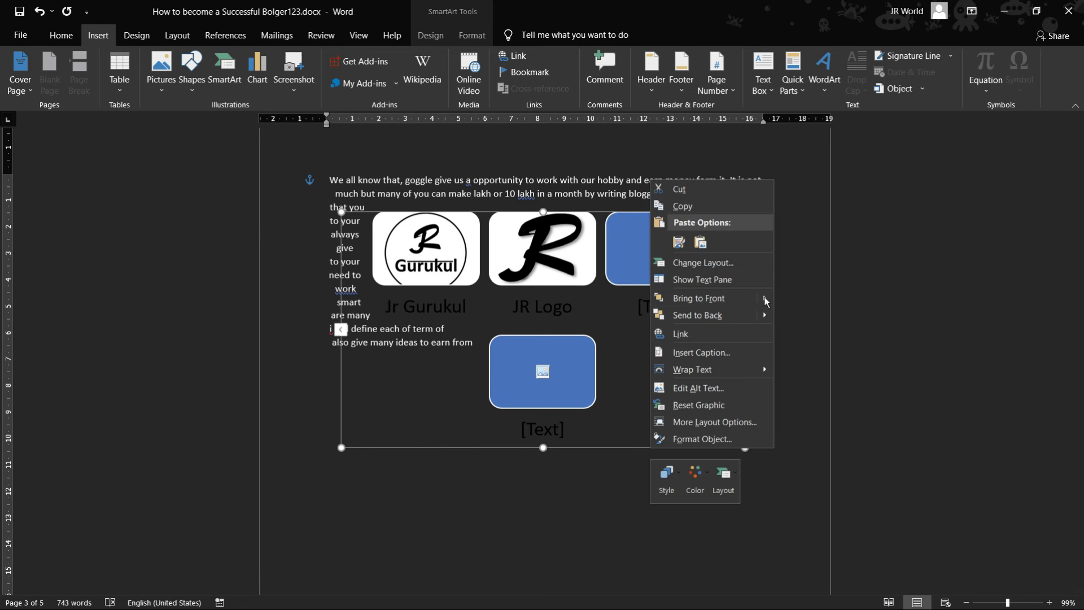
click(688, 194)
Step: Select and delete the remaining opening paragraph, leaving page 3 blank
scroll(514, 363, up, 2)
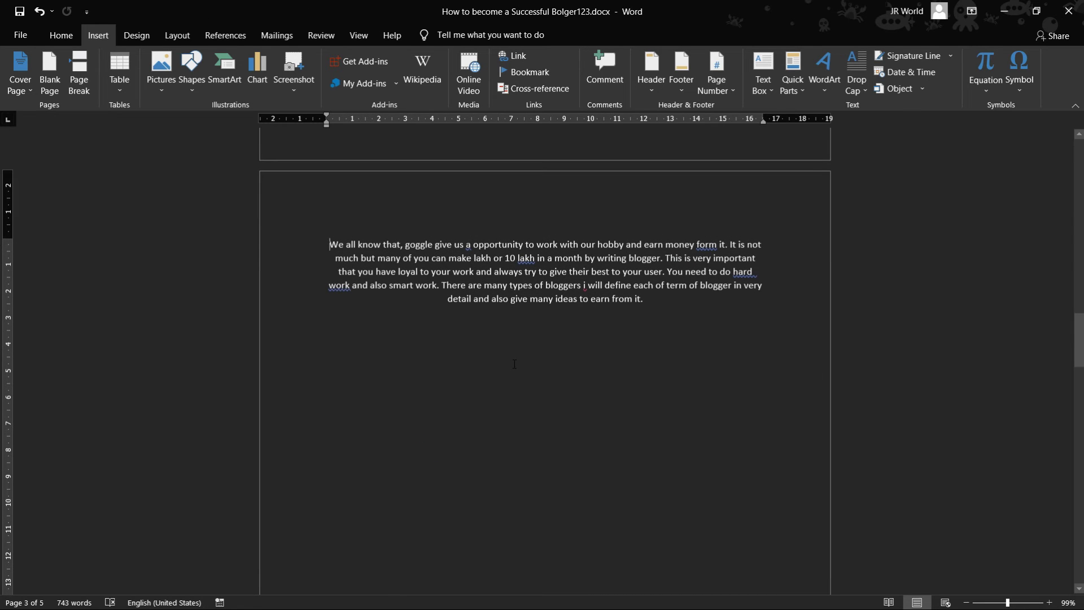
click(696, 315)
drag(657, 298, 247, 232)
key(Delete)
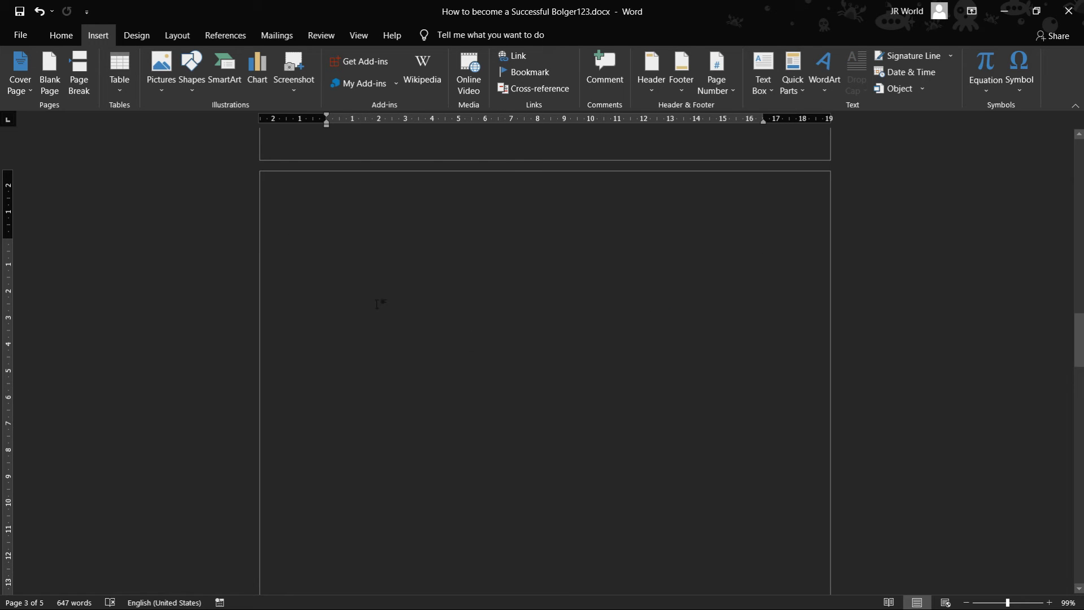
Step: Embed the pasted Part-11 DCA YouTube link as an online video and enlarge it to 17.87 × 11.96 cm
click(469, 72)
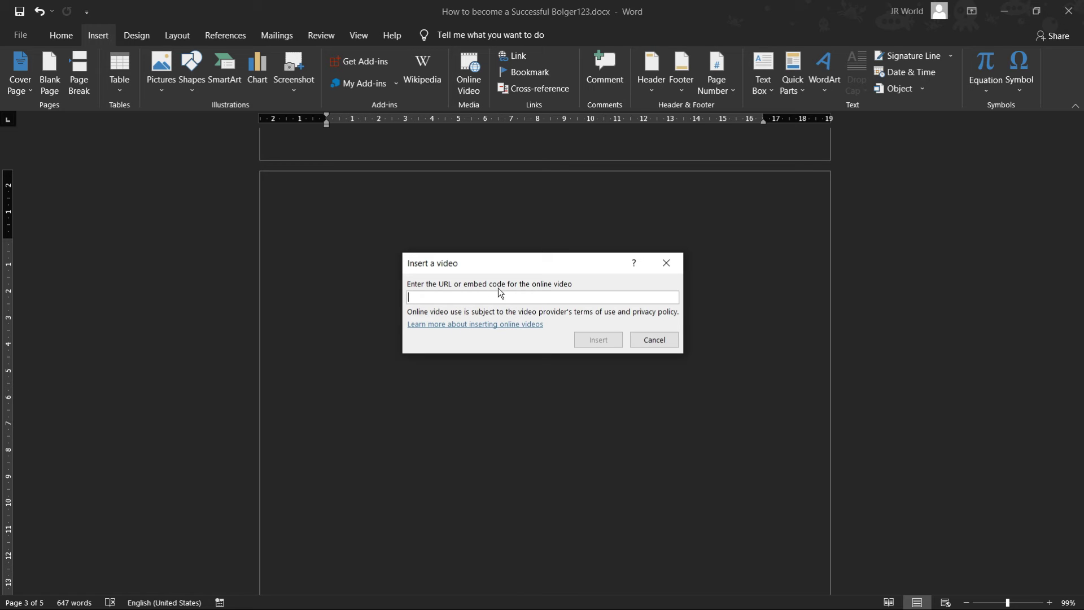
key(ctrl+v)
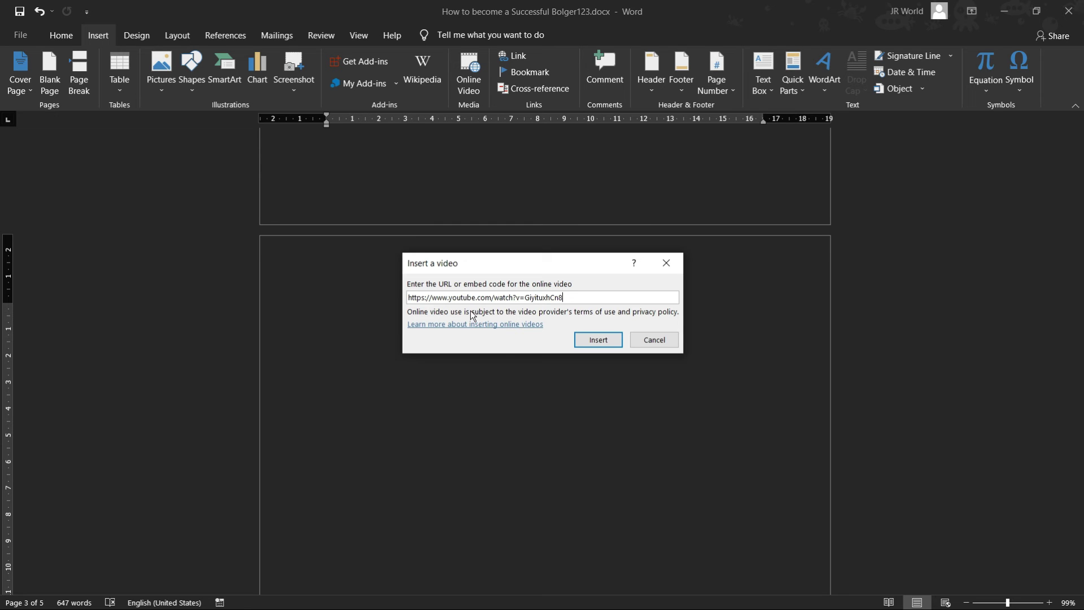
click(598, 340)
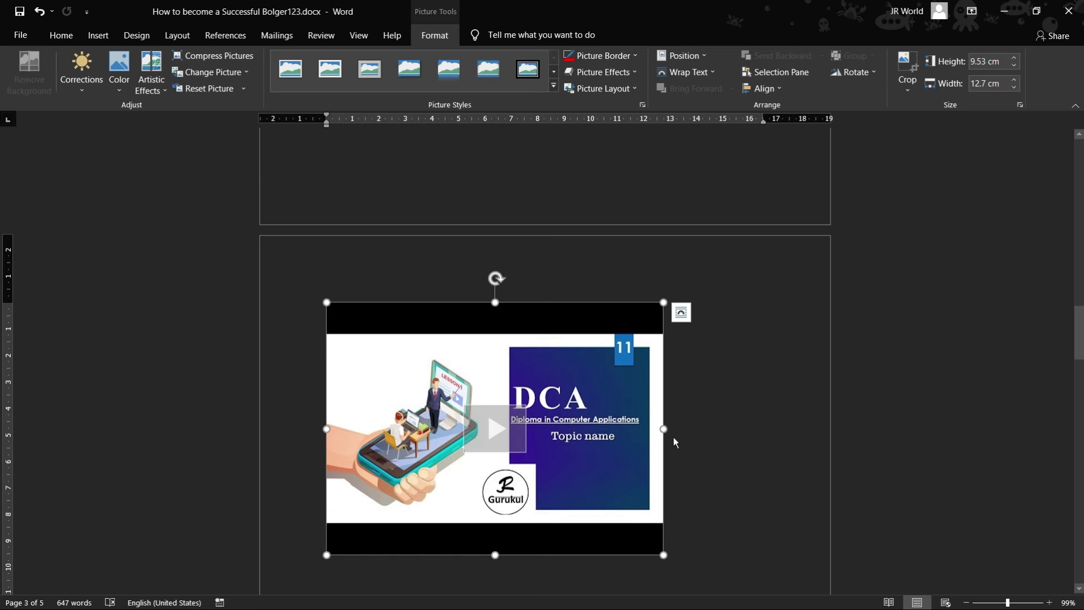
scroll(578, 418, down, 1)
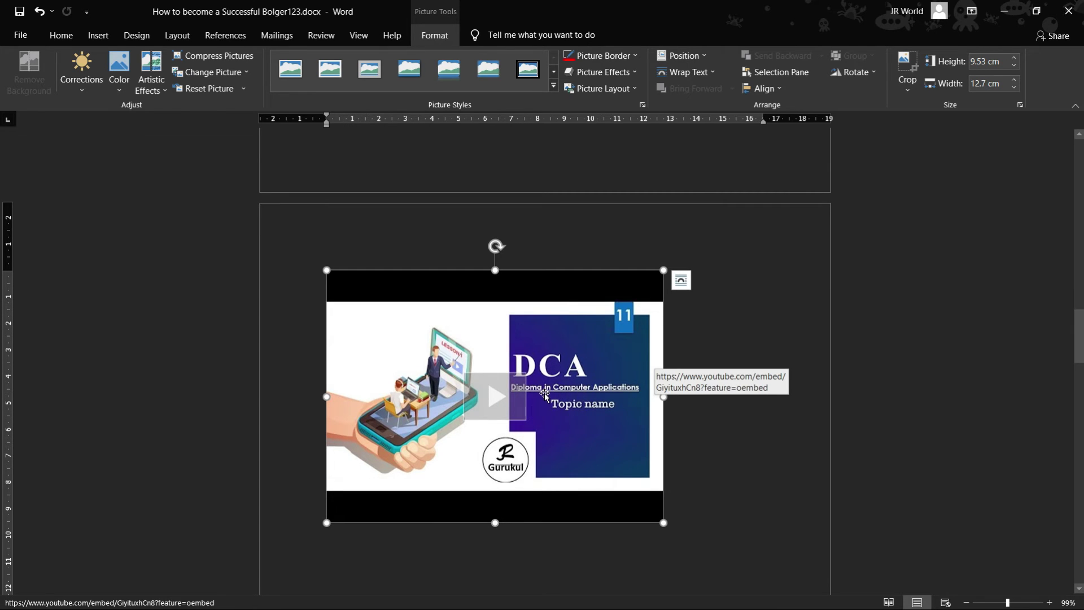
drag(662, 396, 800, 396)
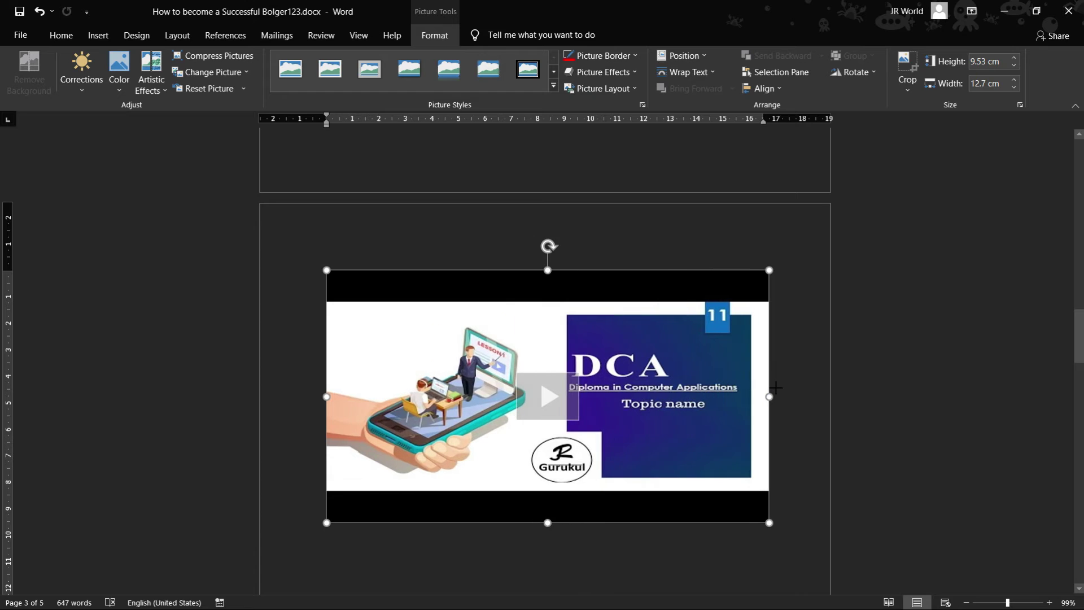
drag(565, 271, 574, 207)
scroll(581, 266, down, 3)
Step: Preview the embedded video, play and pause it, then close the player
click(563, 270)
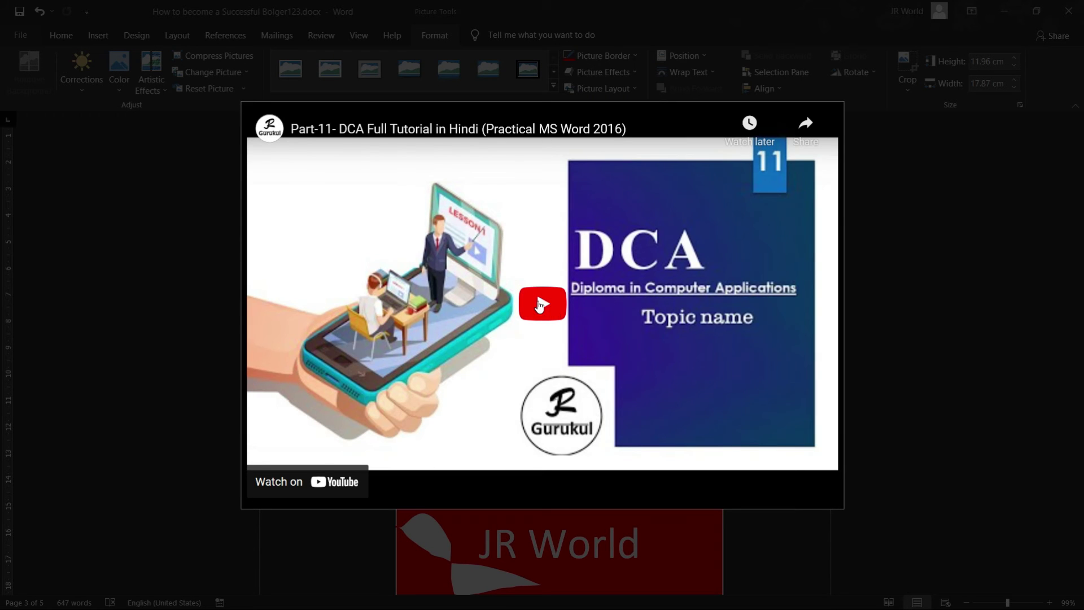
click(539, 305)
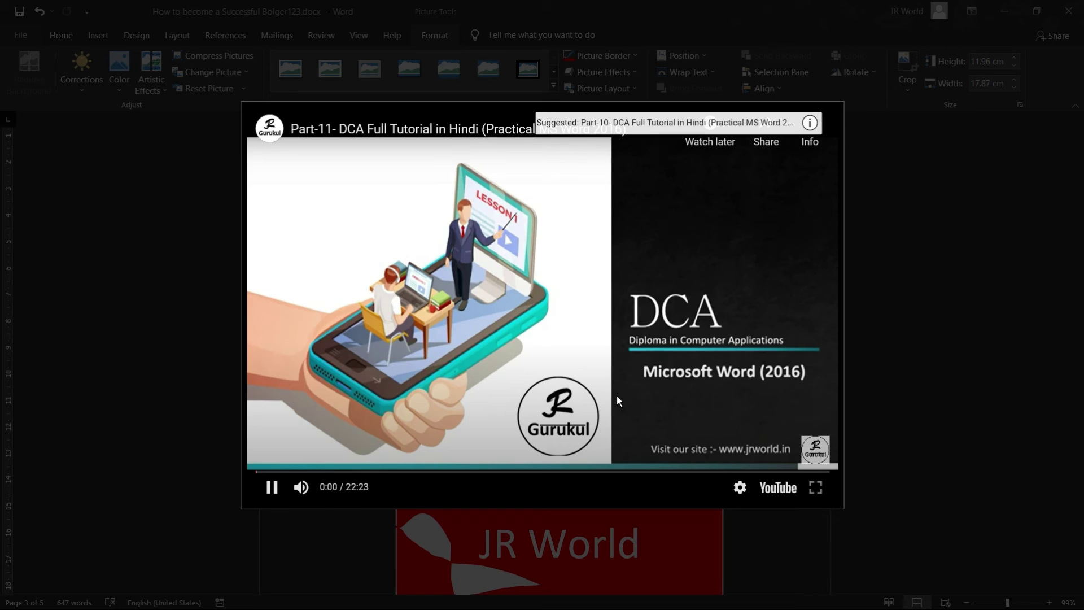
click(764, 388)
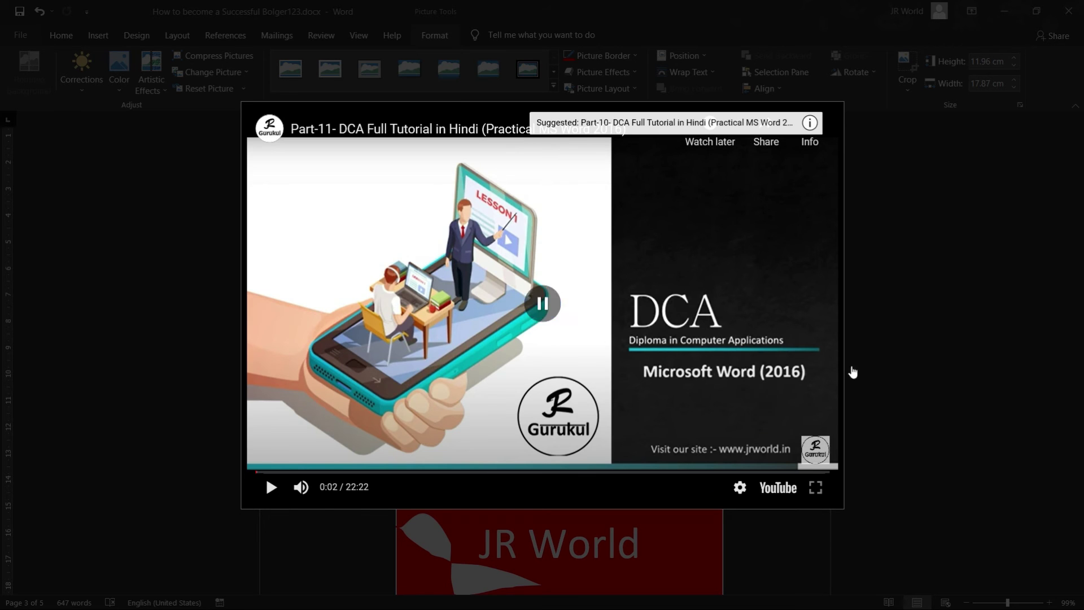
click(889, 342)
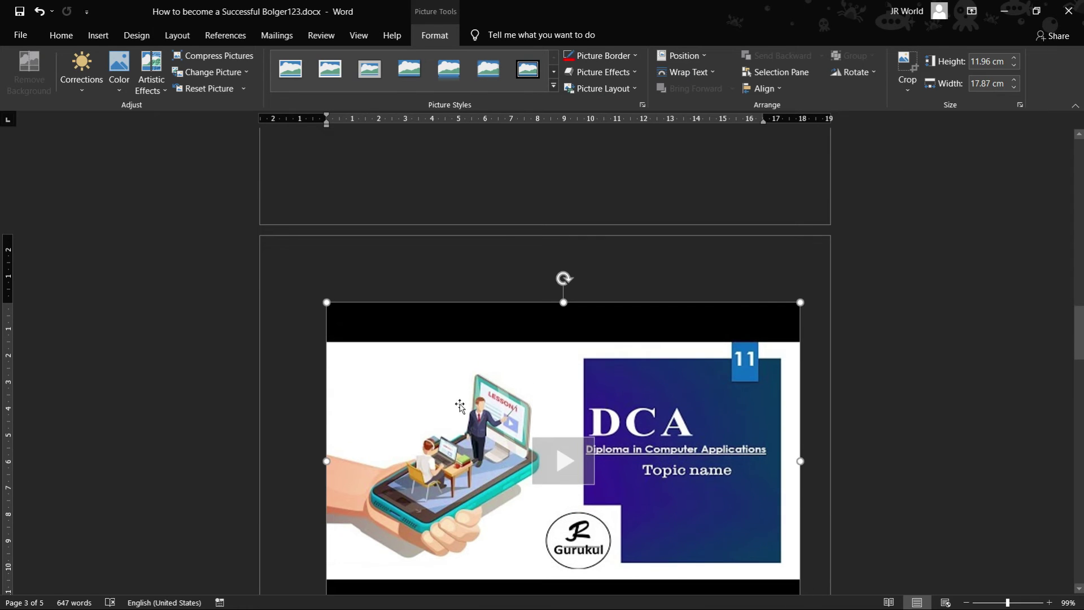
Step: Apply the Bevel Perspective Left, White picture style to the DCA thumbnail
scroll(564, 395, up, 3)
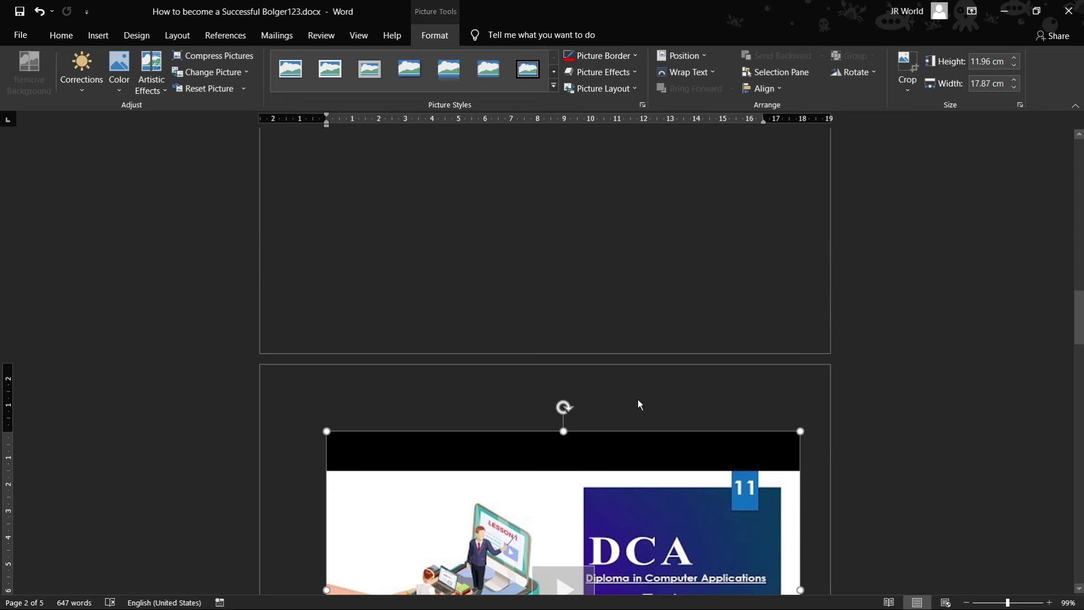
scroll(631, 402, down, 2)
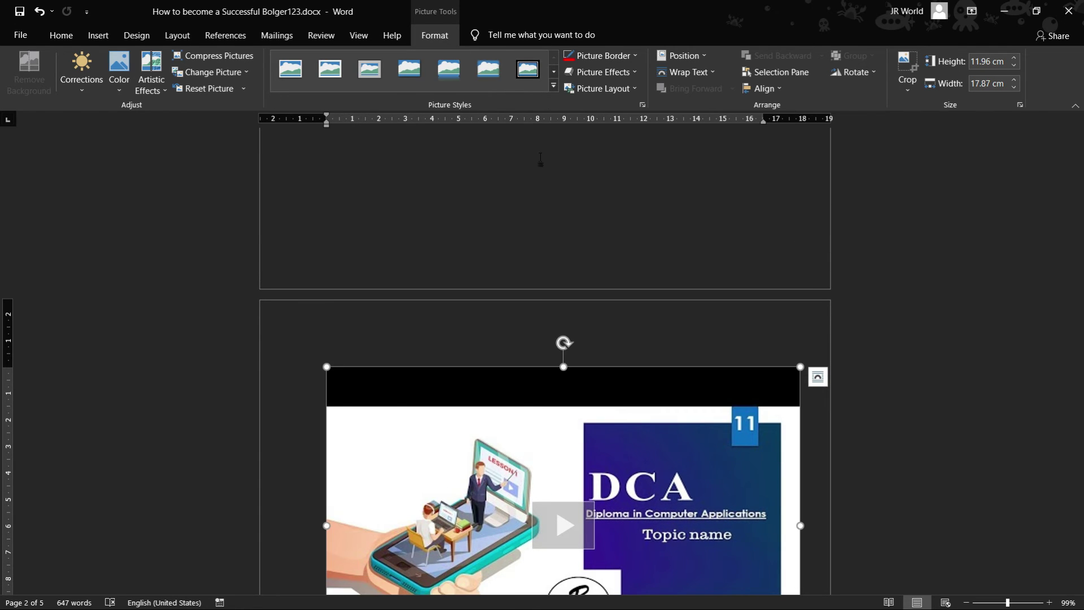
click(553, 86)
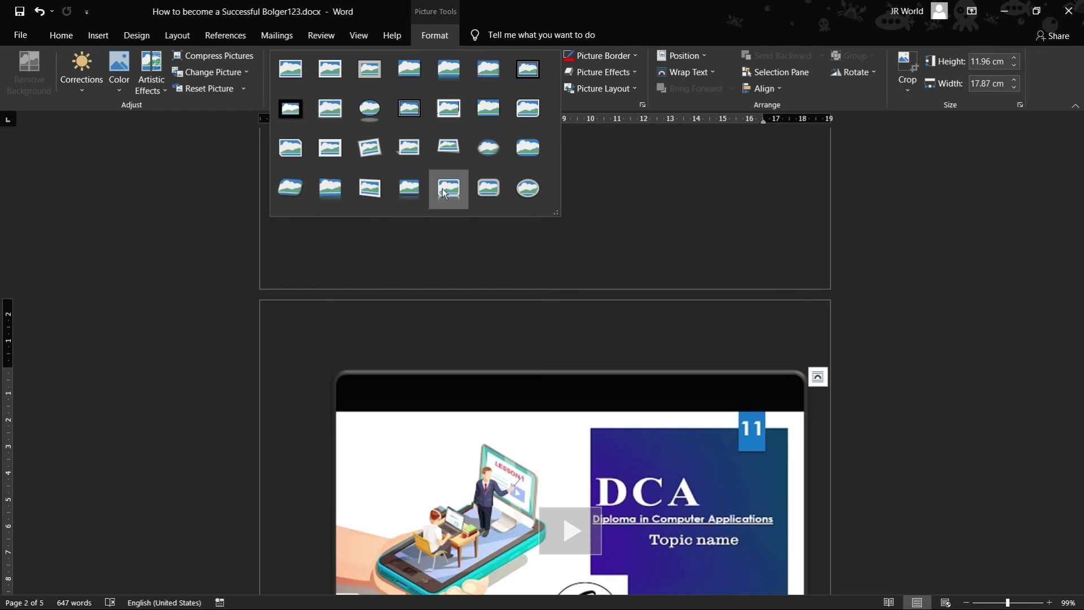
click(459, 192)
scroll(609, 256, down, 6)
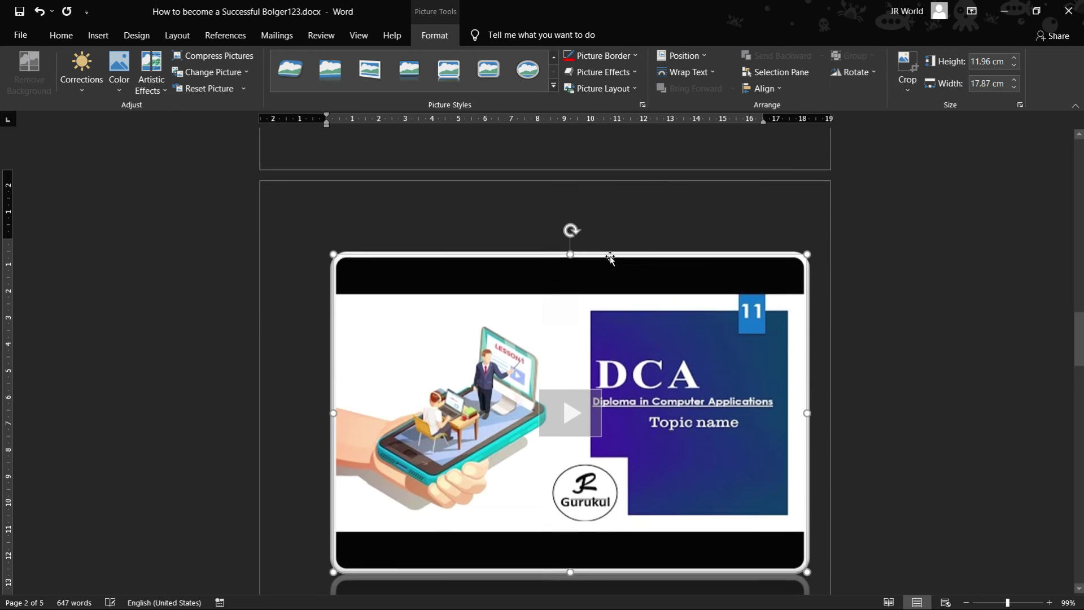
scroll(508, 341, up, 6)
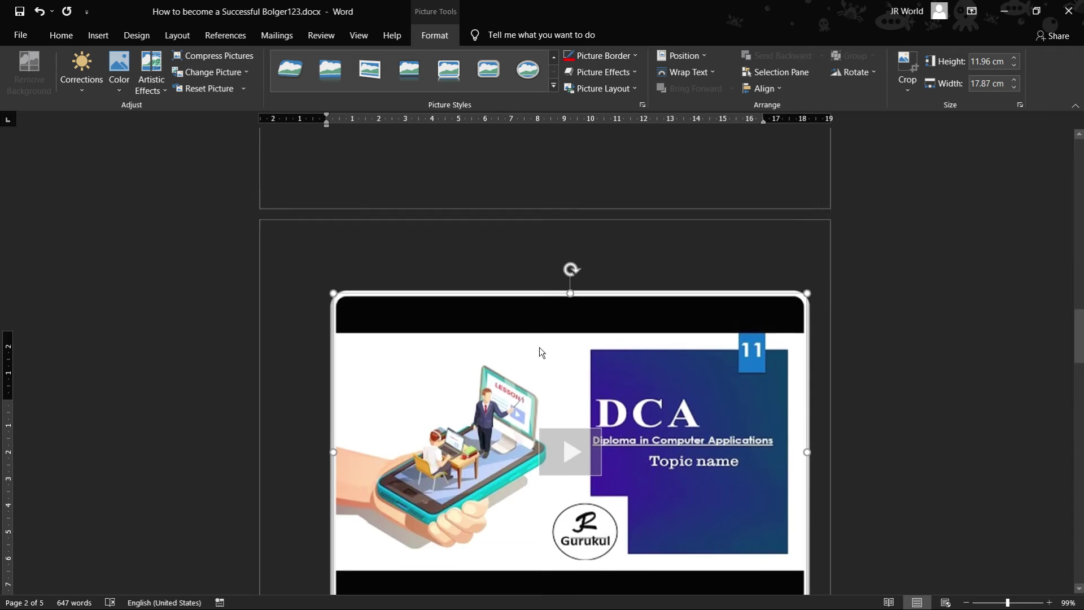
scroll(539, 193, down, 3)
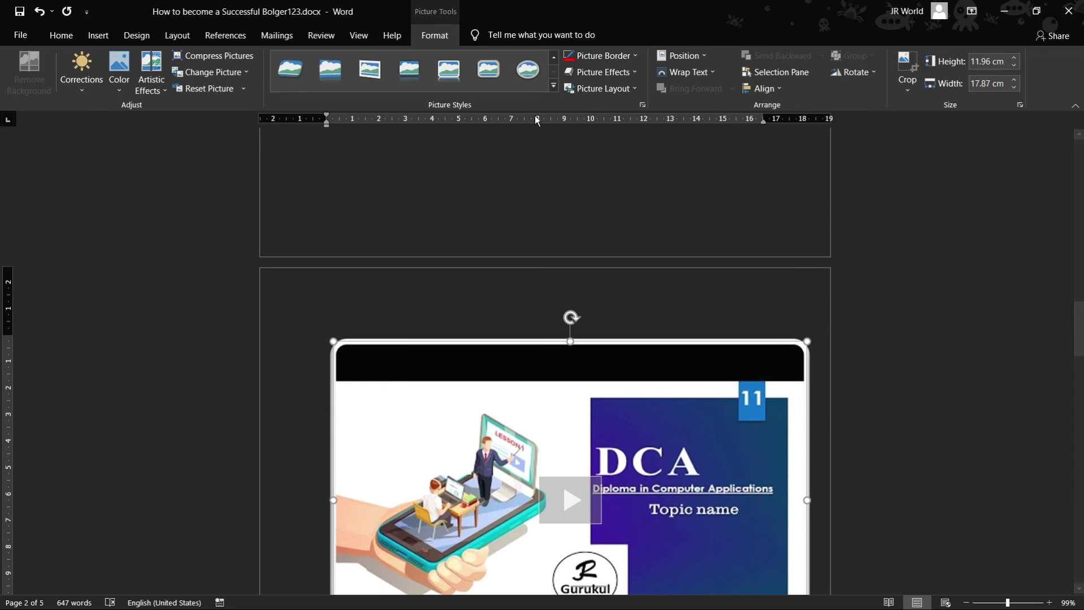
click(553, 86)
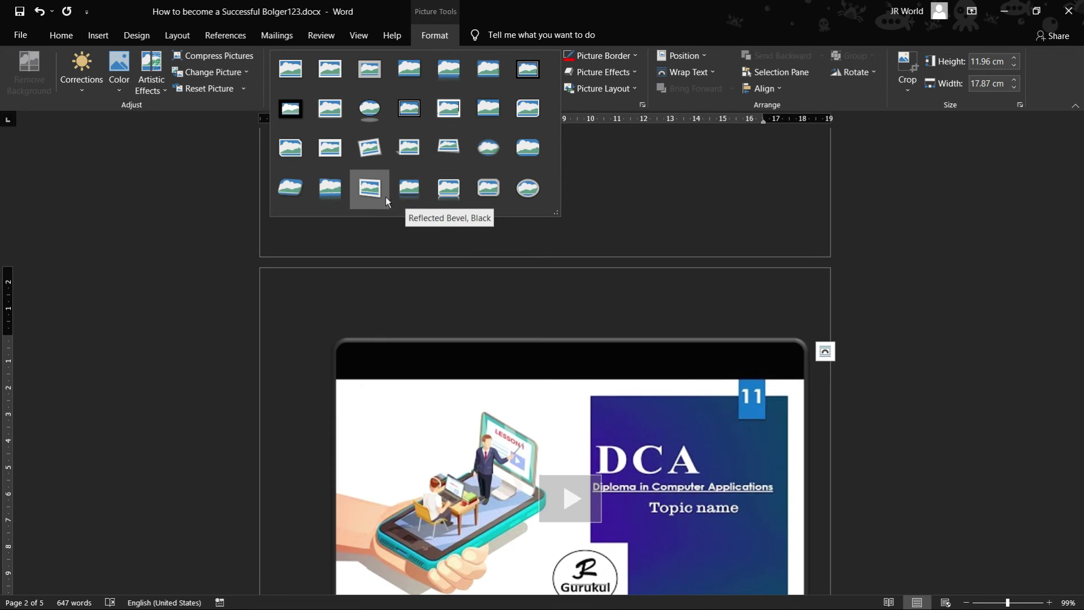
click(364, 196)
scroll(537, 277, down, 2)
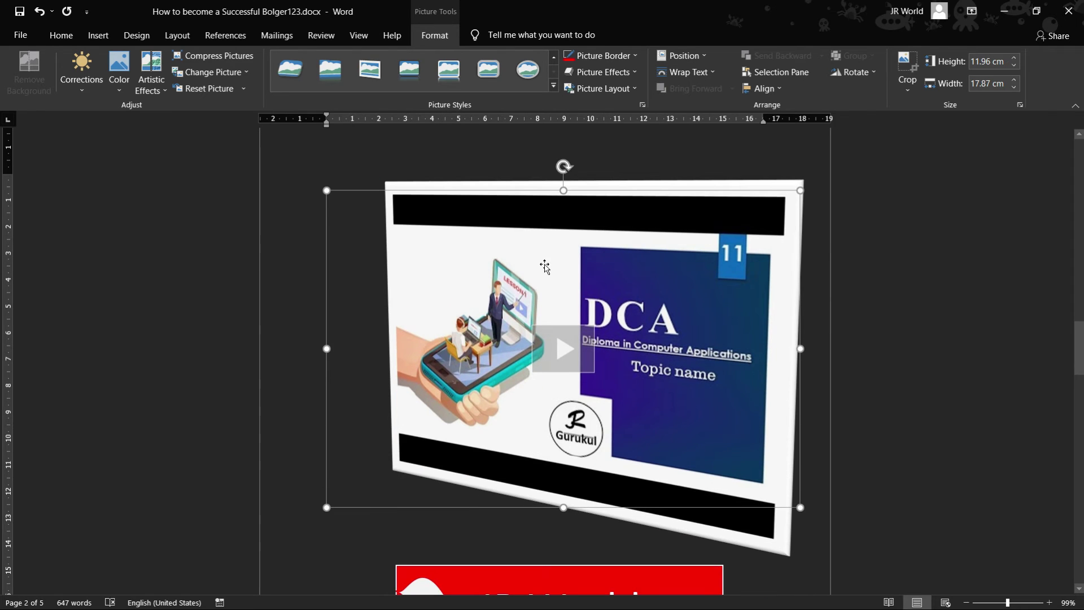
scroll(537, 261, up, 1)
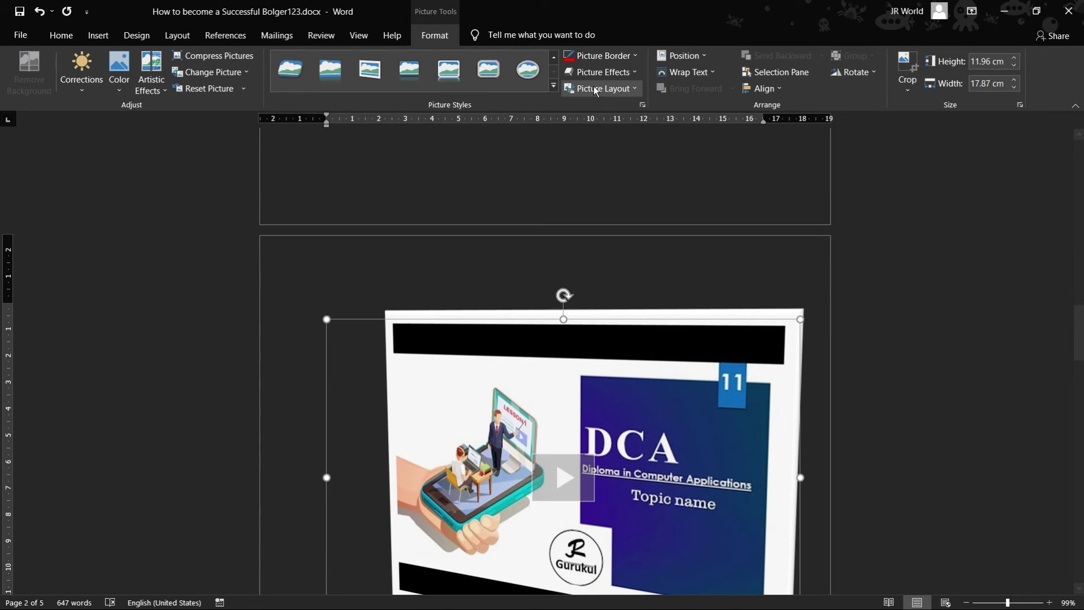
Step: Add a Tight Reflection effect beneath the picture, leaving the border colour unchanged
click(634, 55)
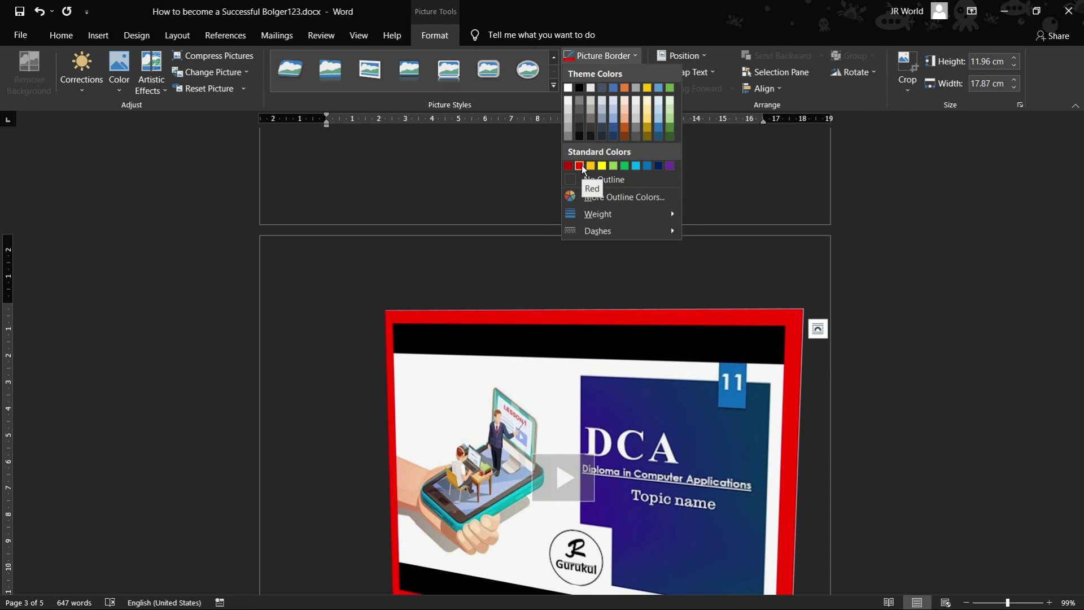
click(490, 171)
click(633, 74)
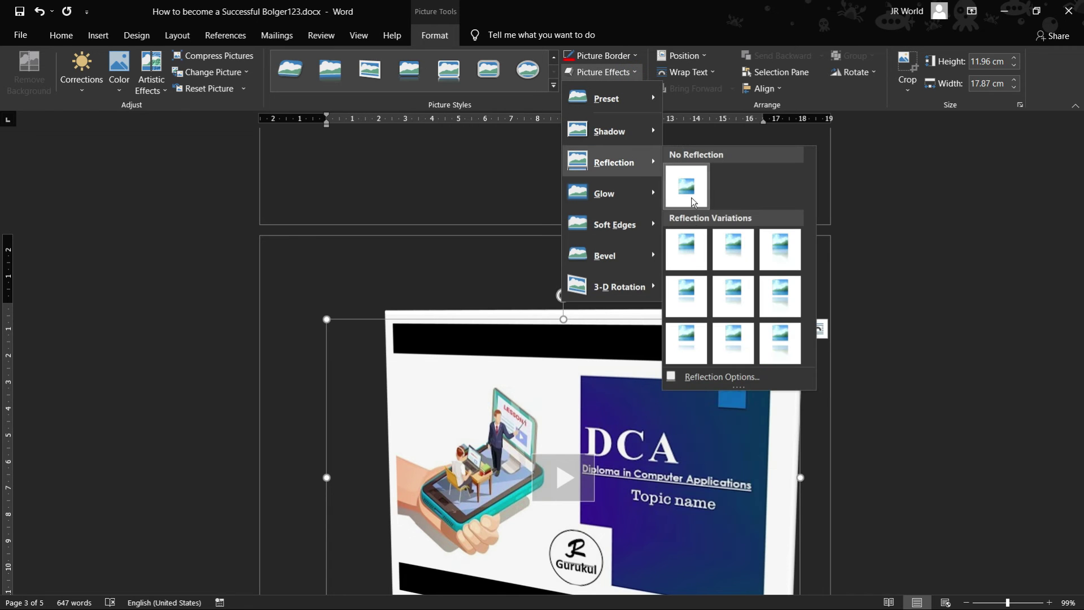
mouse_move(613, 162)
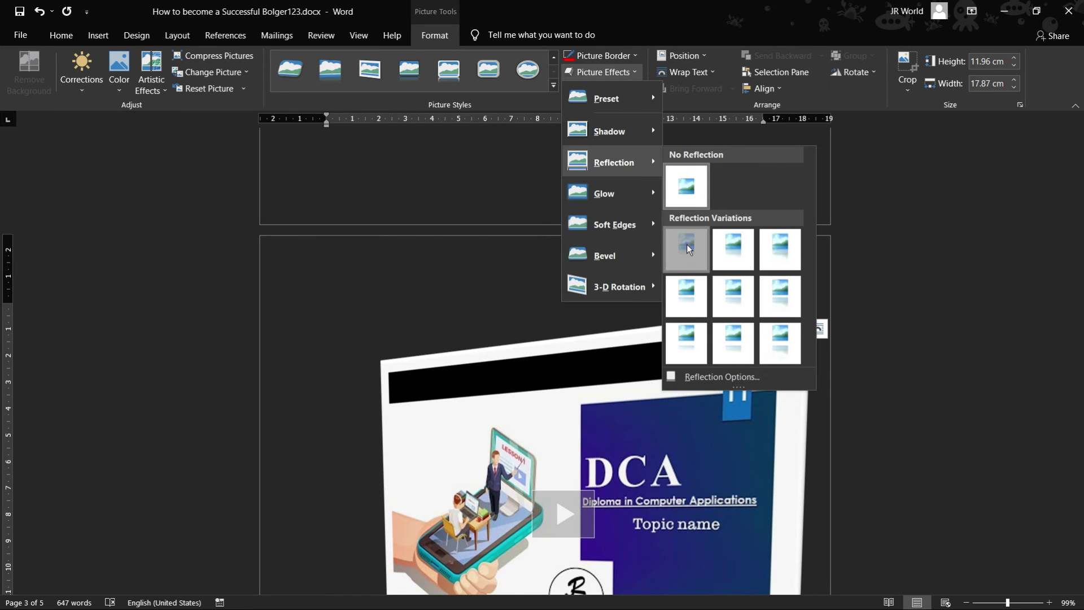
click(688, 249)
scroll(706, 395, down, 5)
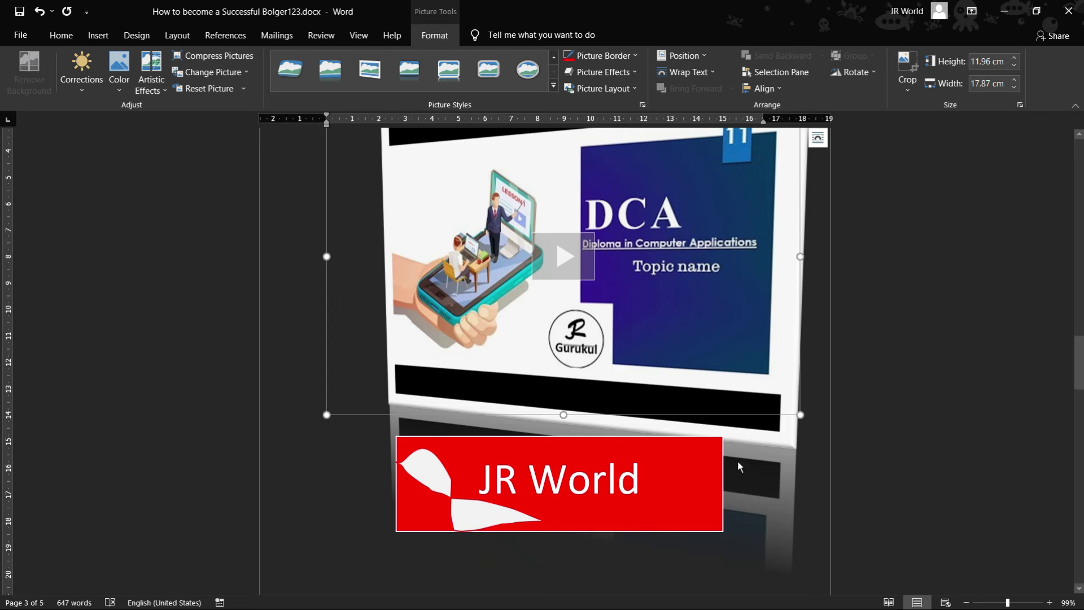
scroll(739, 466, up, 3)
scroll(665, 384, up, 3)
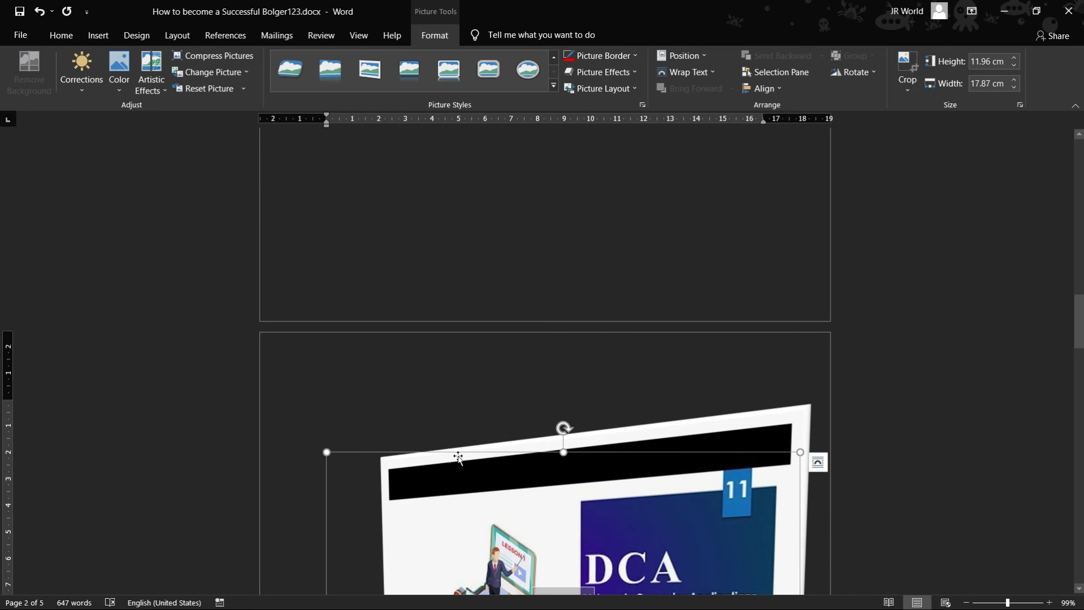
click(95, 42)
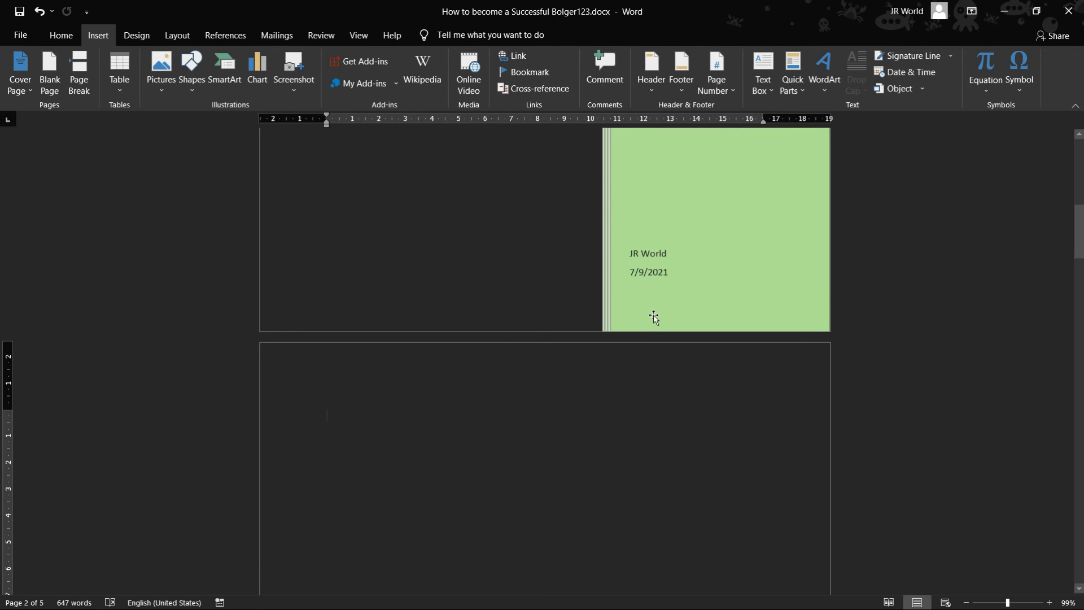
Step: Insert an empty comment at the start of page 2 and close the Comments pane
scroll(458, 306, down, 3)
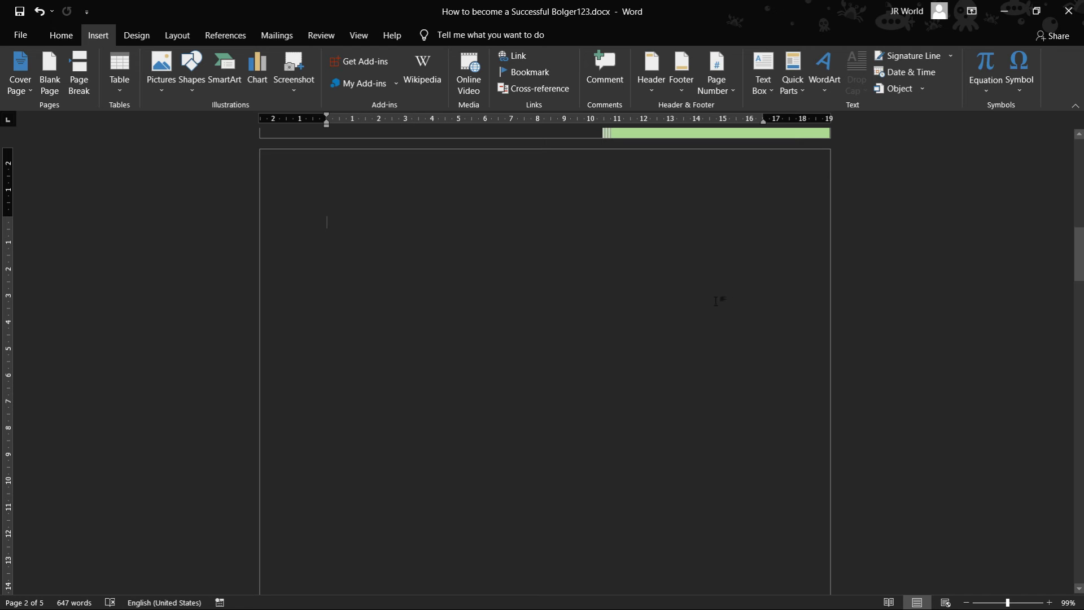
click(613, 85)
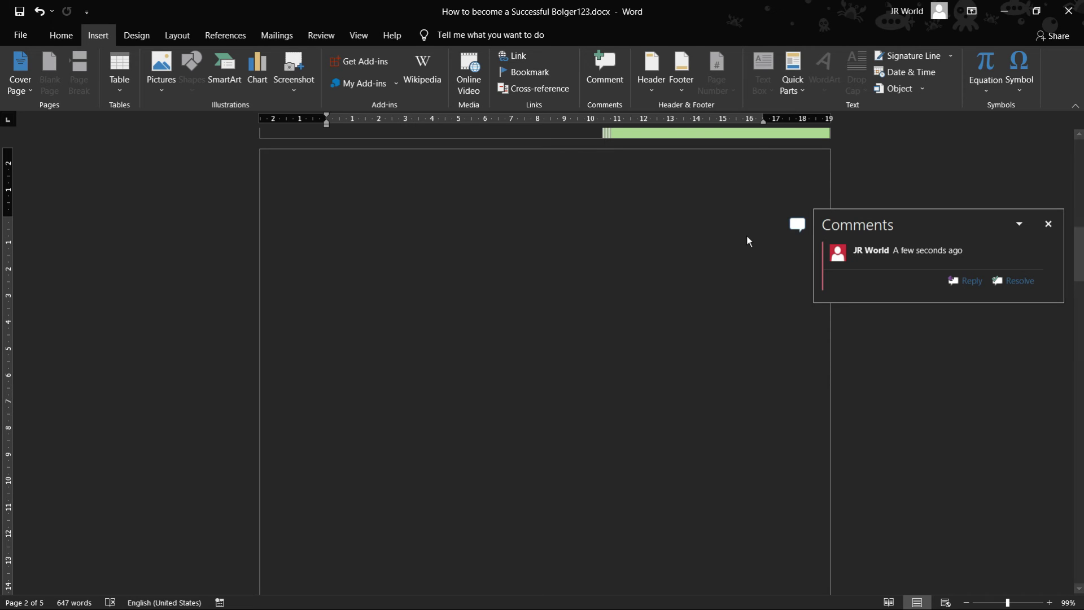
click(1047, 224)
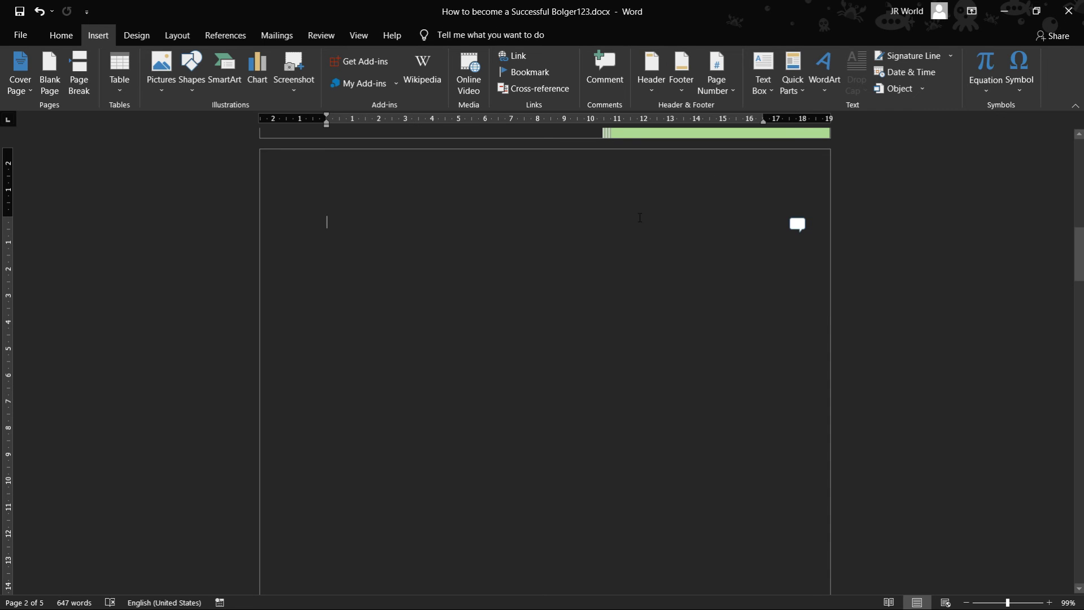
scroll(734, 170, up, 3)
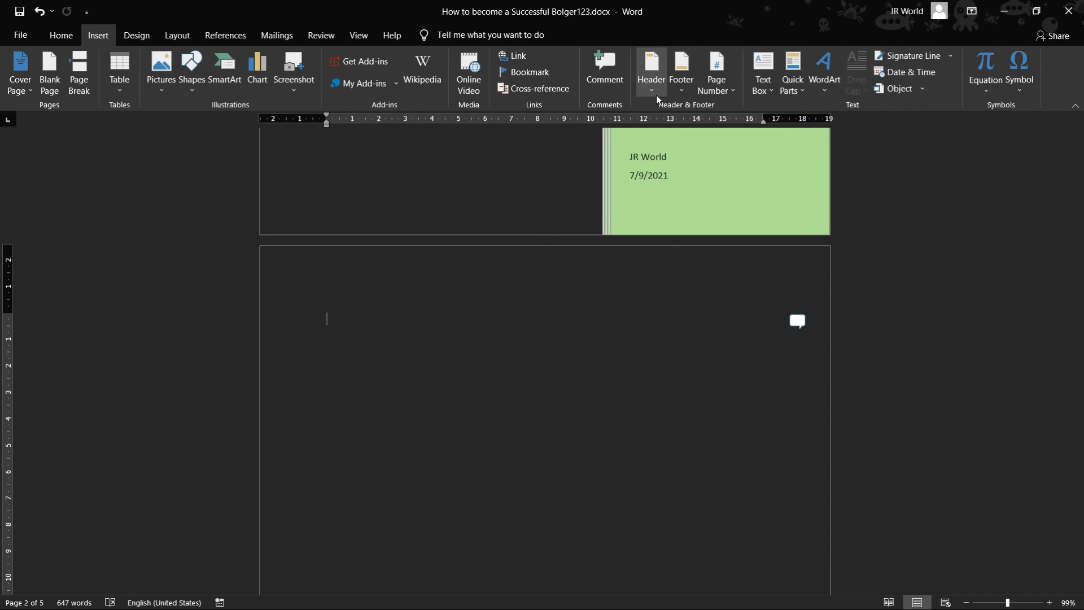
Step: Insert the Blank built-in header design on the pages after the cover
click(655, 93)
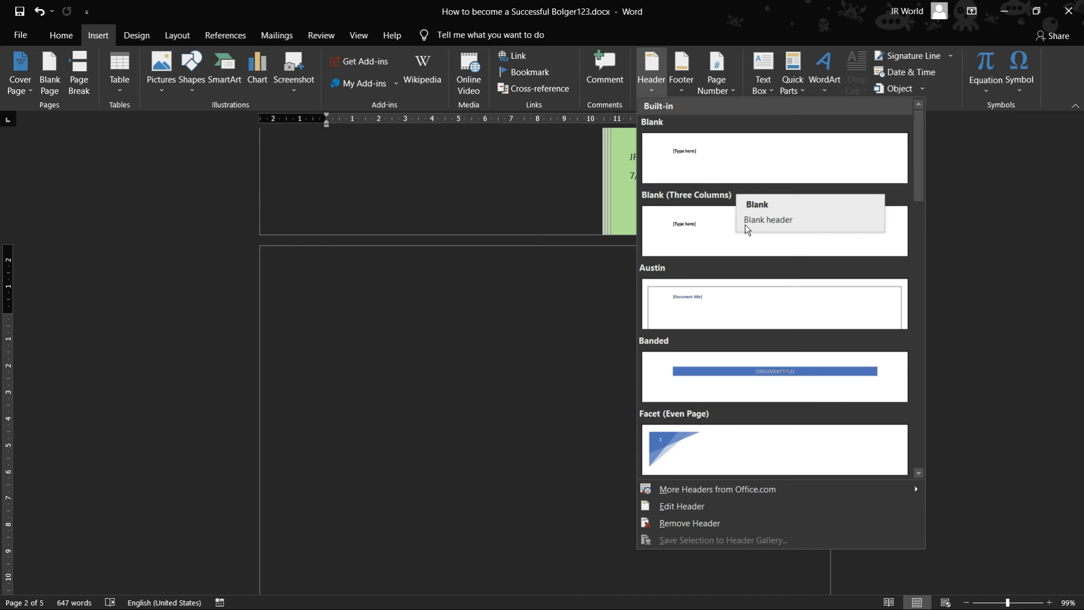
click(709, 156)
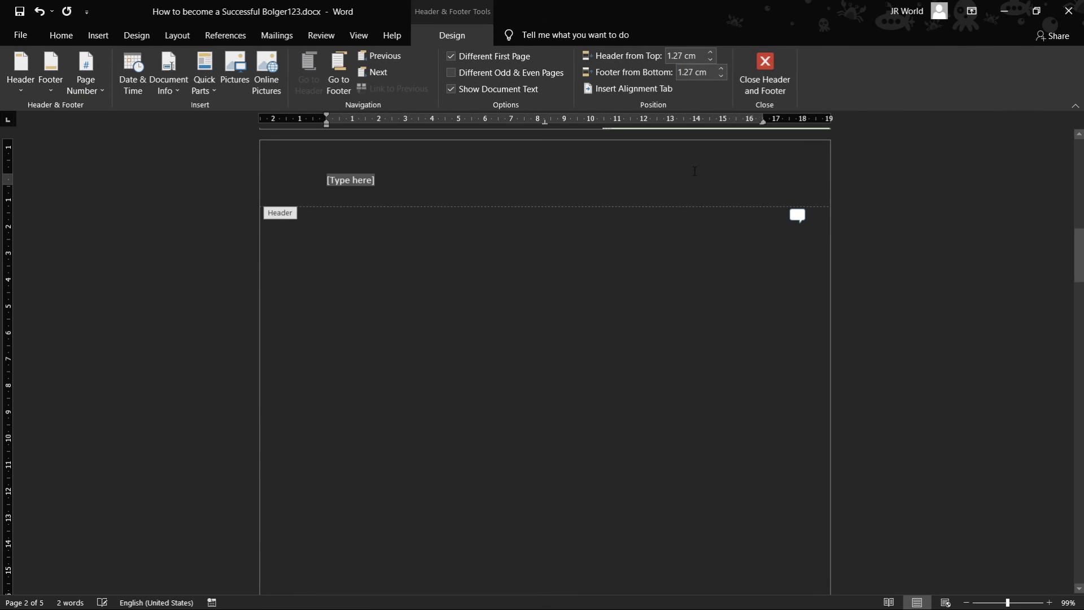
scroll(424, 309, up, 5)
scroll(424, 308, up, 5)
scroll(424, 308, up, 3)
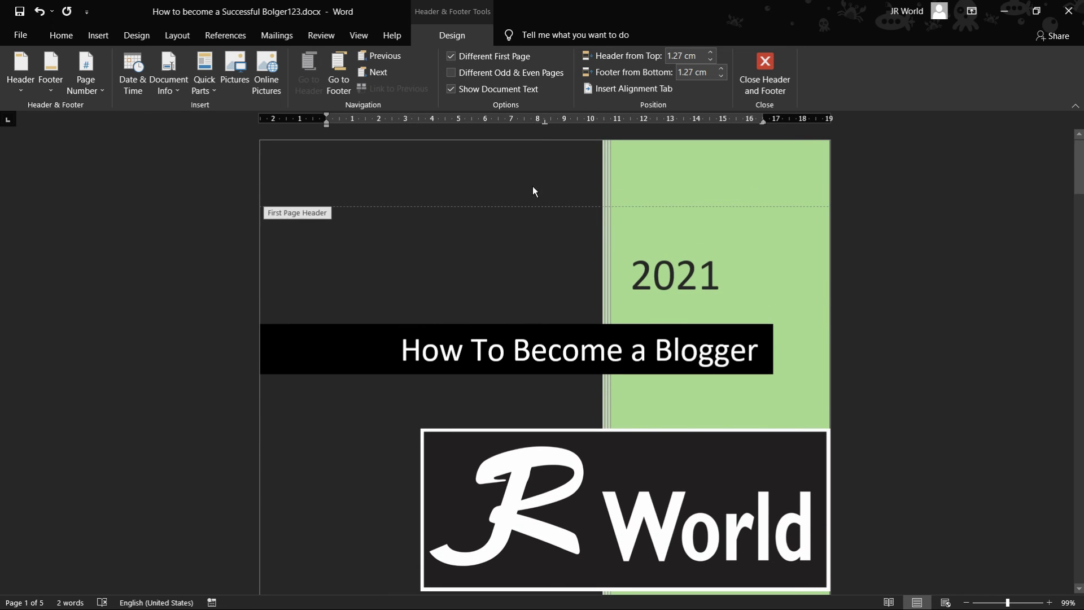
scroll(533, 195, down, 5)
scroll(525, 253, down, 5)
scroll(510, 314, down, 5)
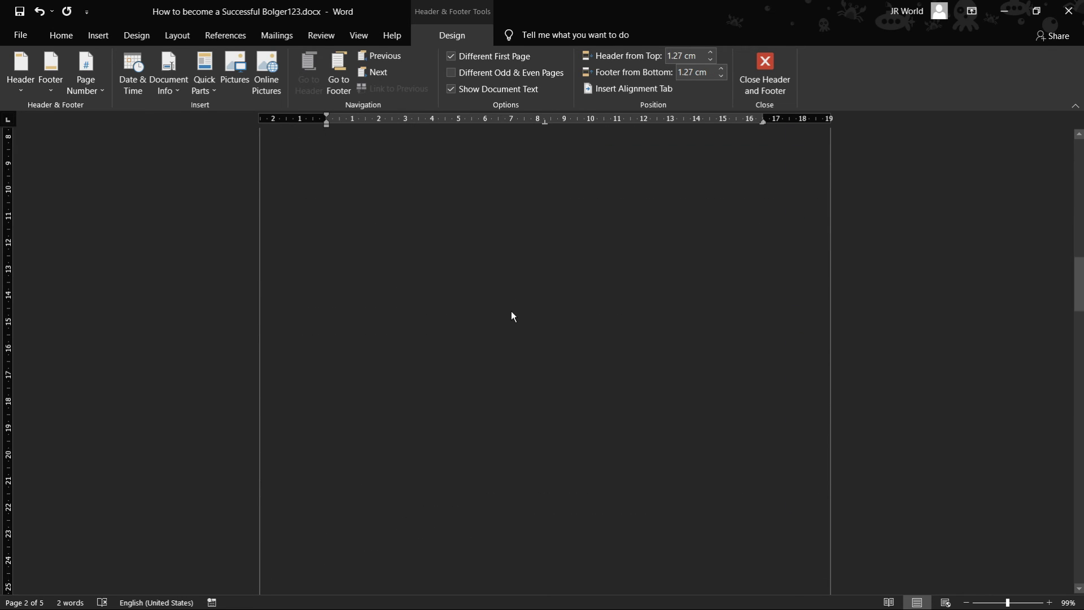
scroll(511, 313, down, 5)
scroll(503, 329, down, 1)
scroll(456, 298, down, 5)
scroll(507, 288, down, 5)
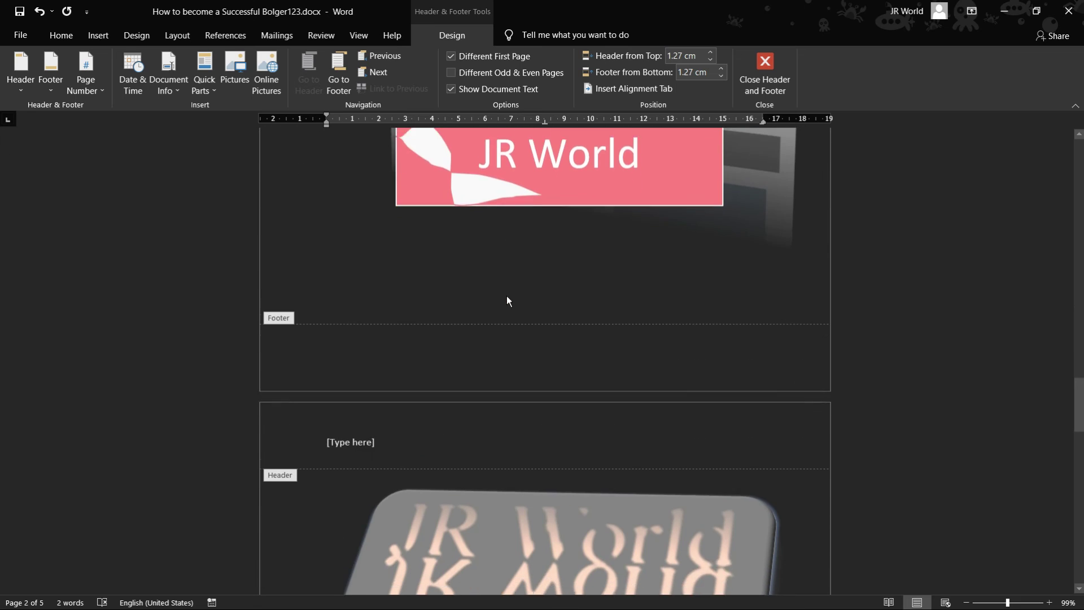
scroll(506, 295, down, 3)
scroll(358, 375, down, 3)
scroll(568, 259, down, 5)
scroll(415, 282, down, 3)
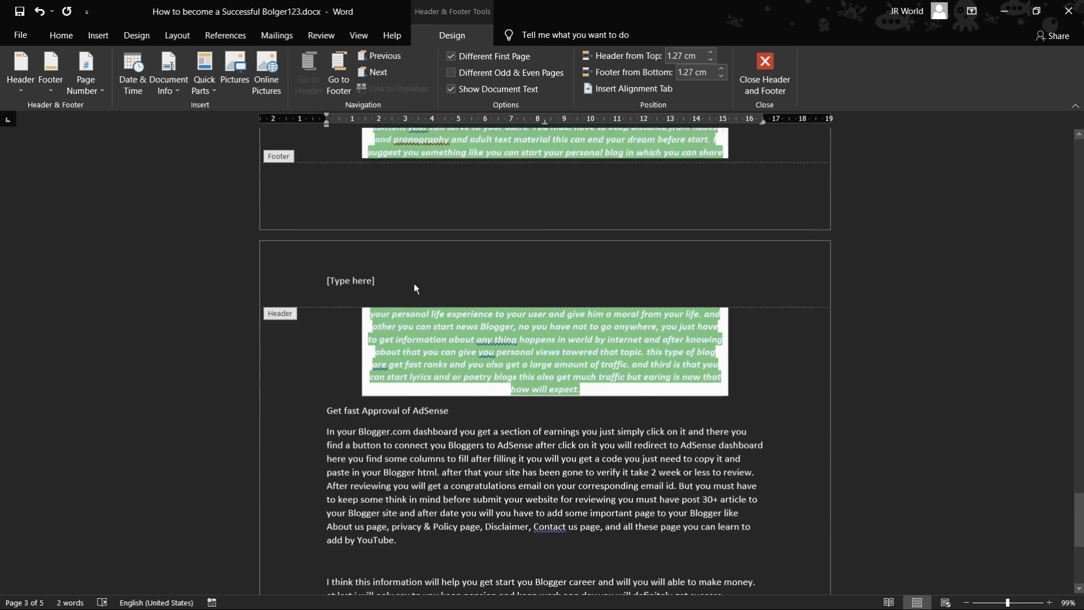
scroll(414, 285, down, 3)
scroll(1, 247, down, 5)
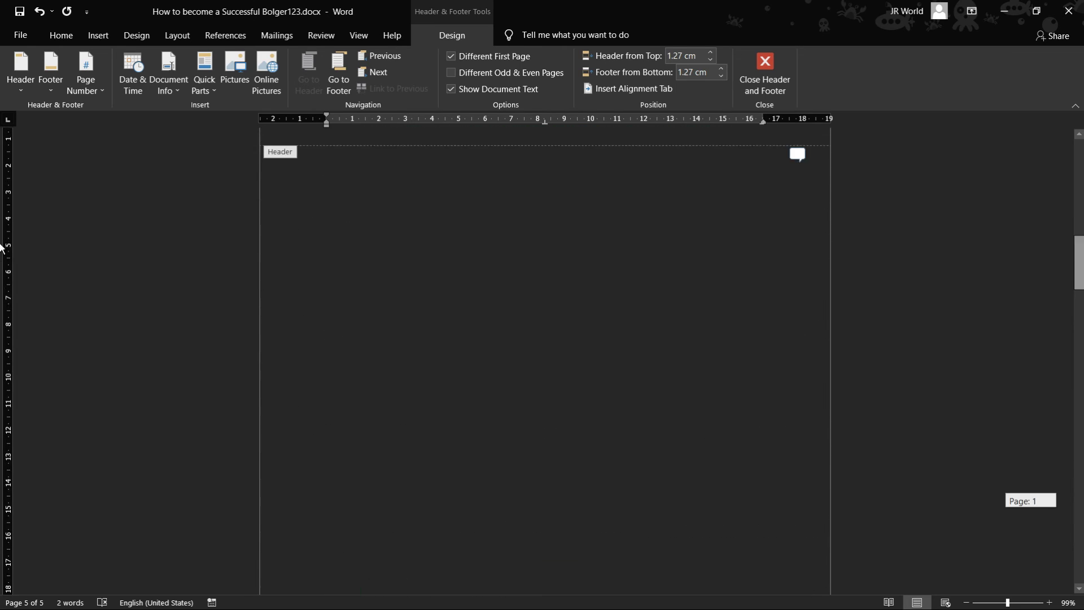
scroll(419, 352, up, 3)
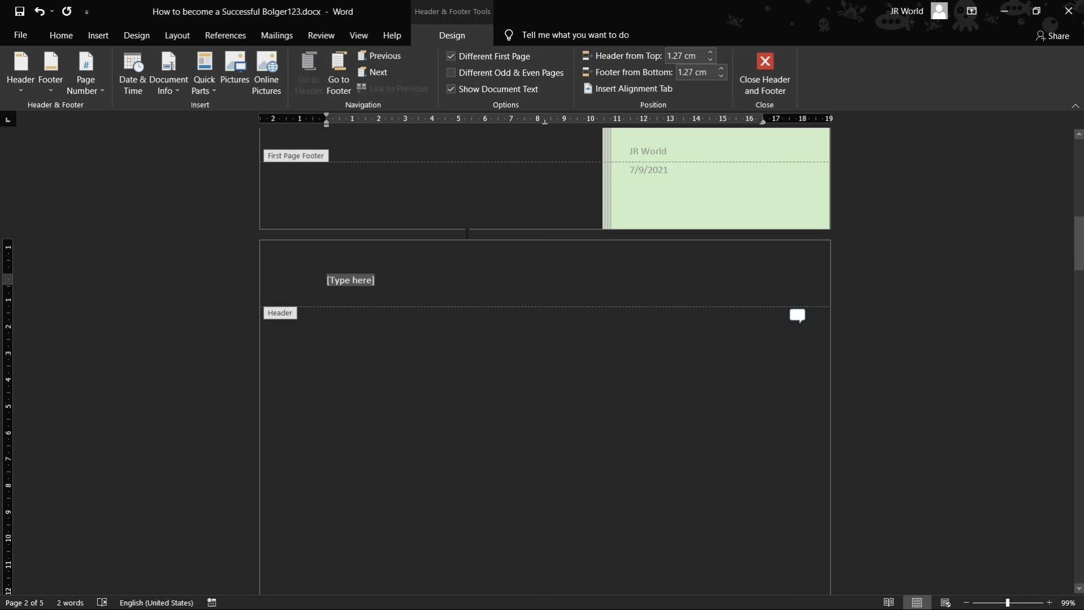
Step: Replace the header placeholder with 'JR World' and check it repeats on later pages
text(JR World)
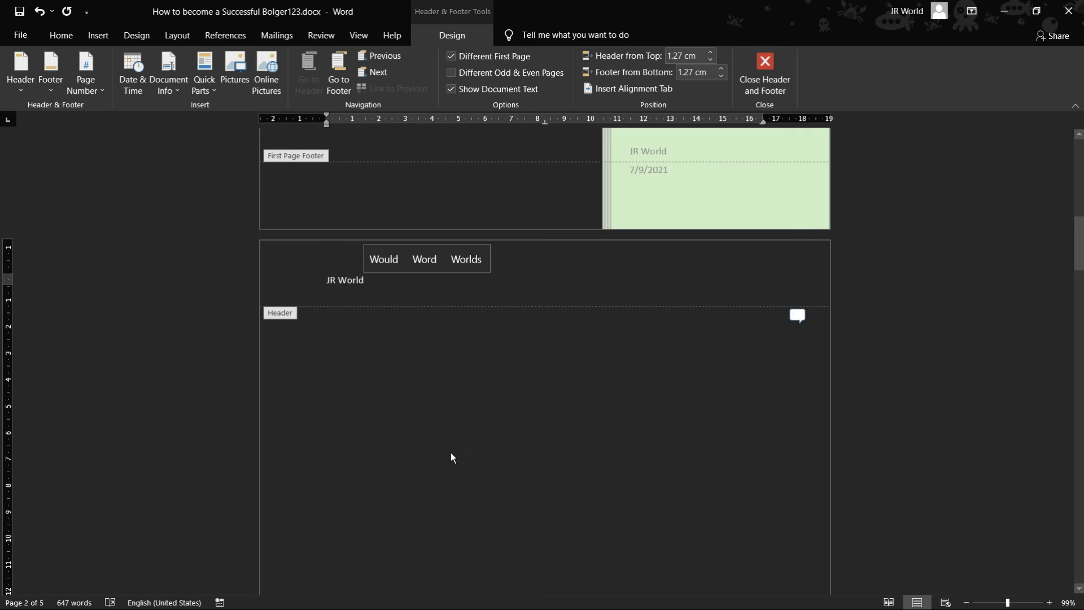
scroll(486, 440, down, 2)
scroll(459, 416, up, 5)
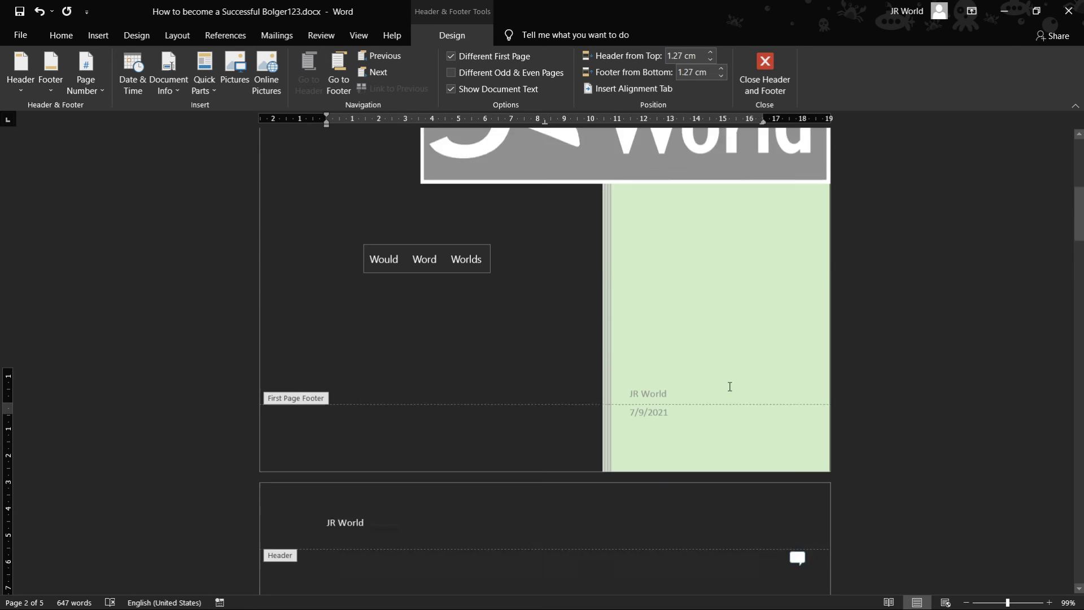
scroll(663, 368, down, 5)
scroll(663, 367, down, 10)
scroll(451, 396, down, 2)
scroll(306, 422, down, 2)
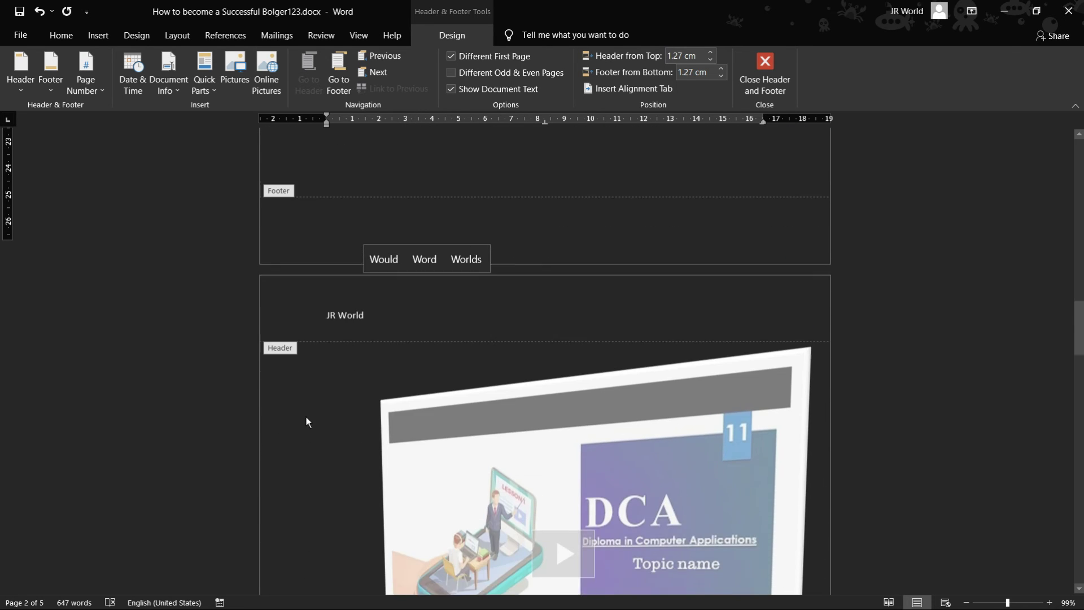
scroll(339, 338, down, 1)
scroll(362, 282, down, 2)
scroll(341, 271, down, 3)
scroll(325, 294, down, 5)
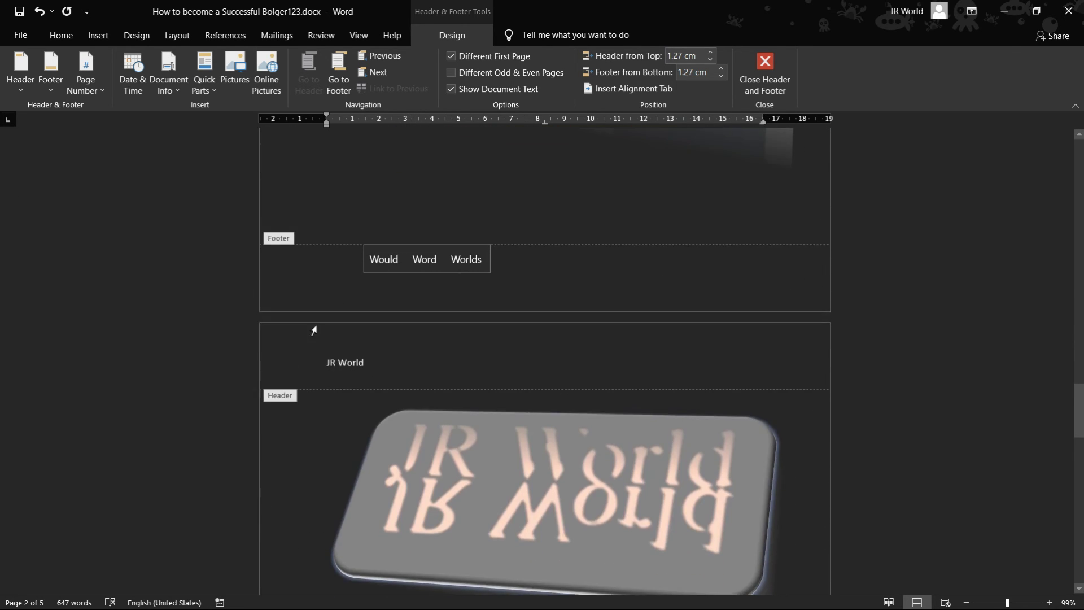
scroll(314, 331, down, 2)
scroll(341, 309, down, 6)
scroll(340, 311, down, 2)
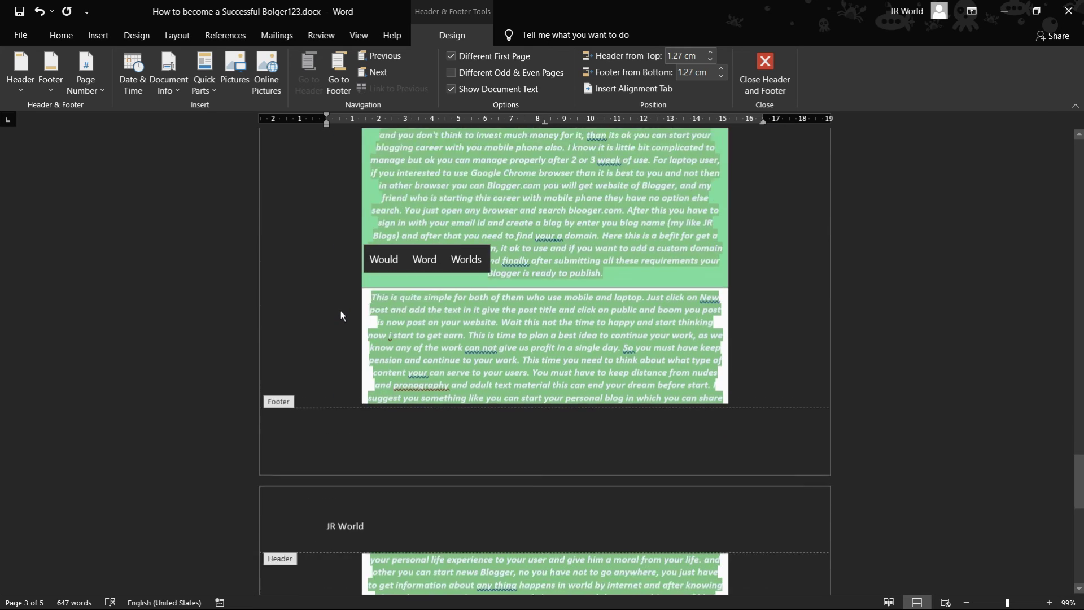
scroll(340, 311, down, 4)
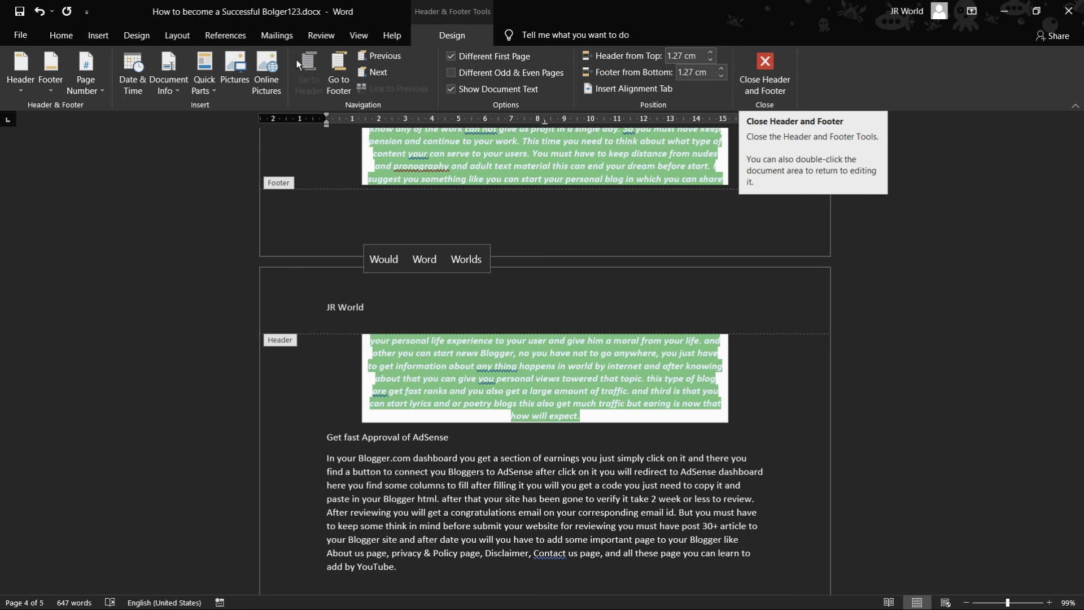
Step: Add the Austin built-in footer with page numbers to the document
click(98, 35)
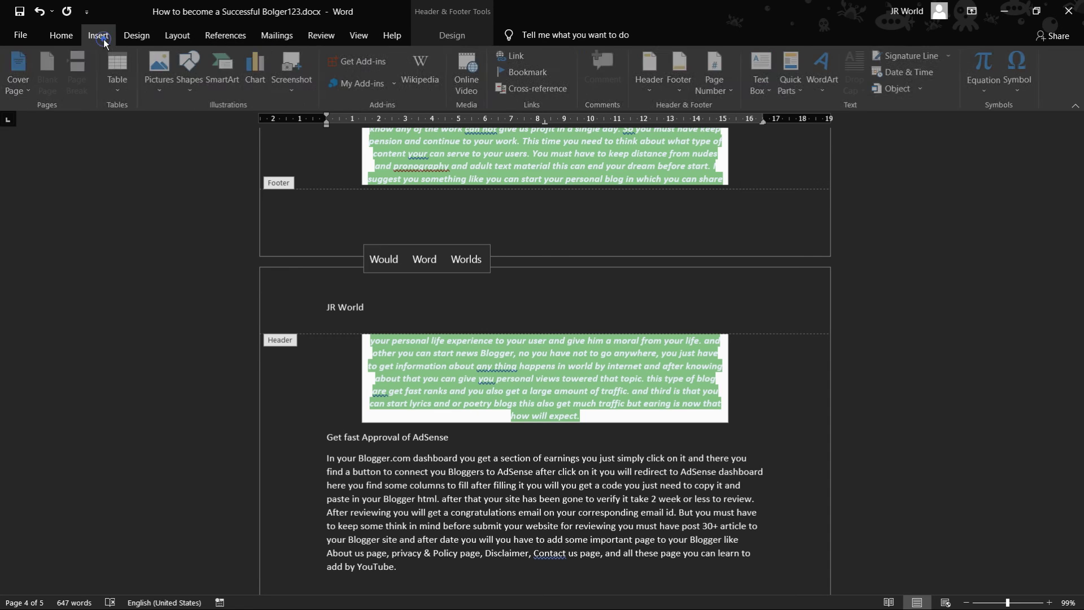
click(681, 90)
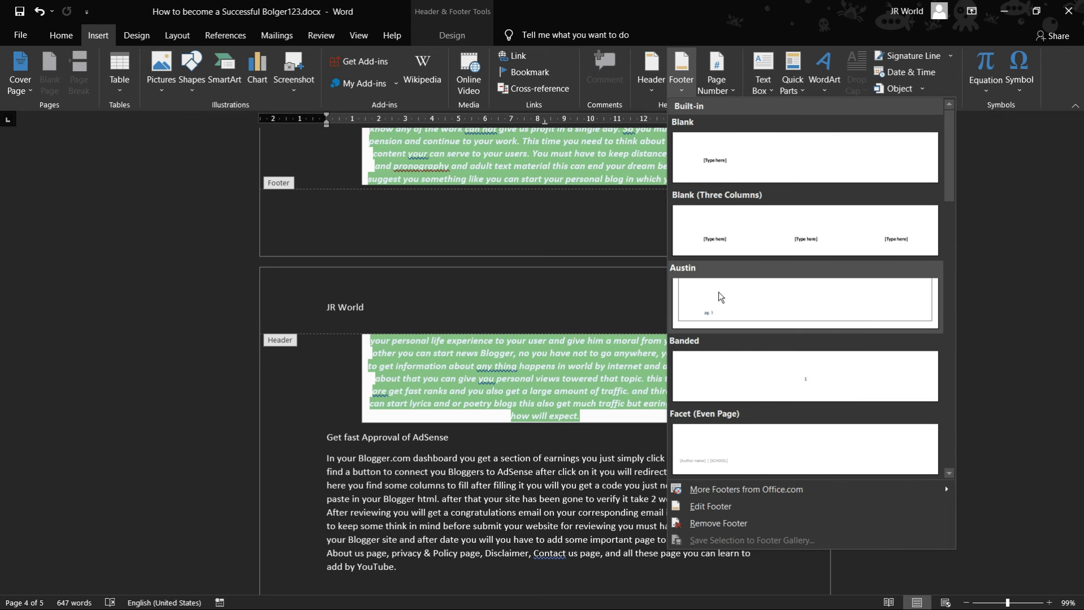
click(718, 292)
scroll(388, 473, down, 3)
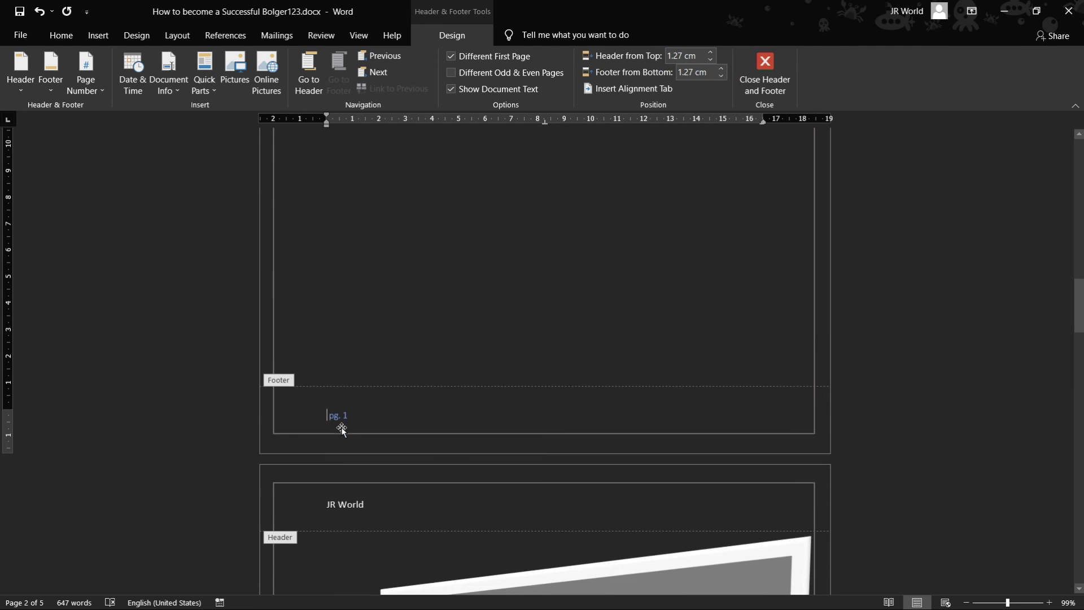
scroll(367, 441, down, 5)
scroll(353, 414, down, 4)
scroll(353, 411, down, 6)
scroll(364, 350, down, 1)
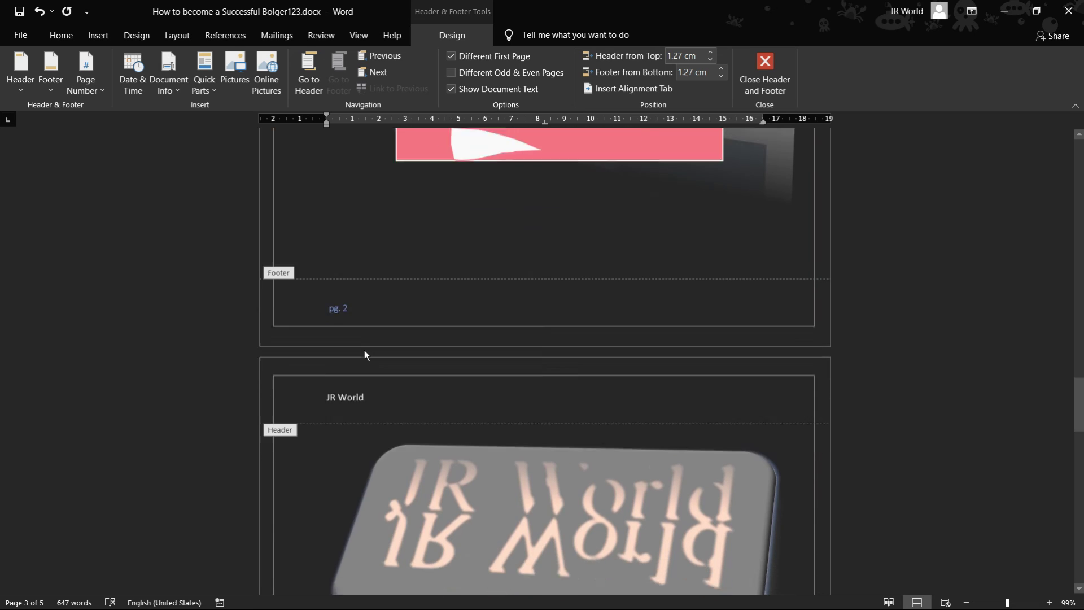
scroll(364, 353, down, 10)
scroll(364, 353, down, 10)
Step: Scroll through the pages to confirm footers read pg. 1 on page 2 and pg. 2 on page 3
scroll(364, 353, down, 2)
scroll(360, 266, down, 10)
scroll(356, 287, down, 1)
scroll(355, 320, down, 2)
scroll(742, 389, up, 5)
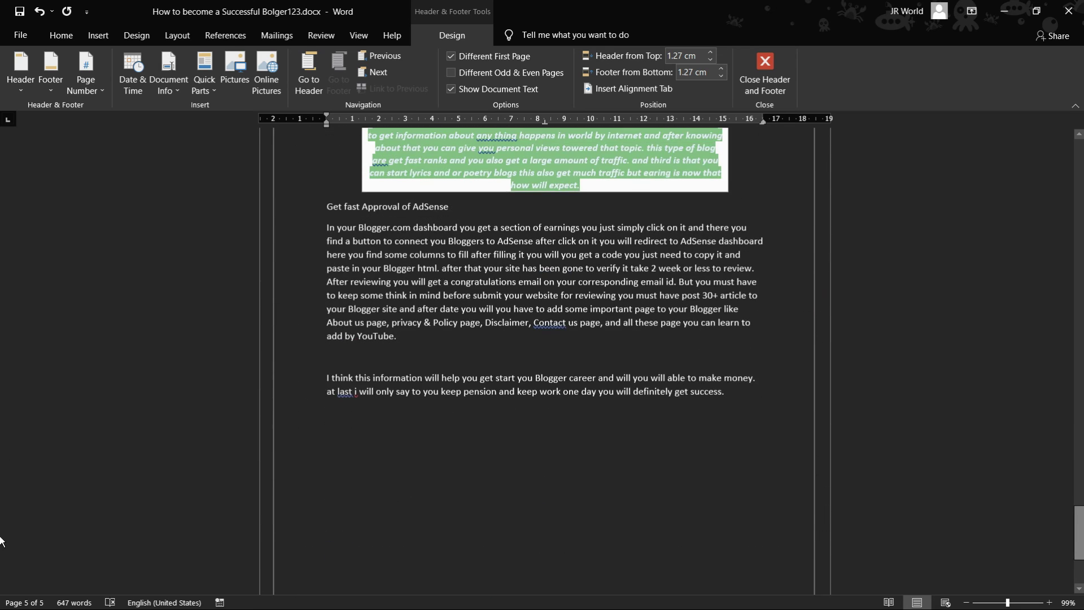
scroll(2, 541, up, 20)
scroll(5, 206, up, 6)
scroll(510, 373, down, 1)
scroll(451, 290, down, 8)
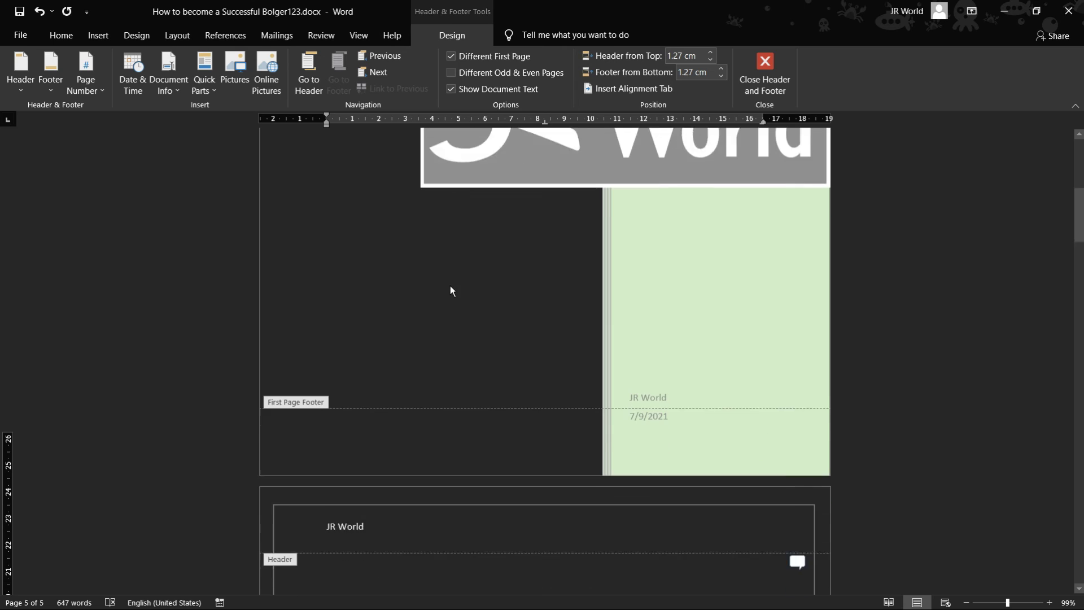
scroll(450, 290, down, 2)
scroll(475, 341, up, 3)
scroll(475, 341, up, 10)
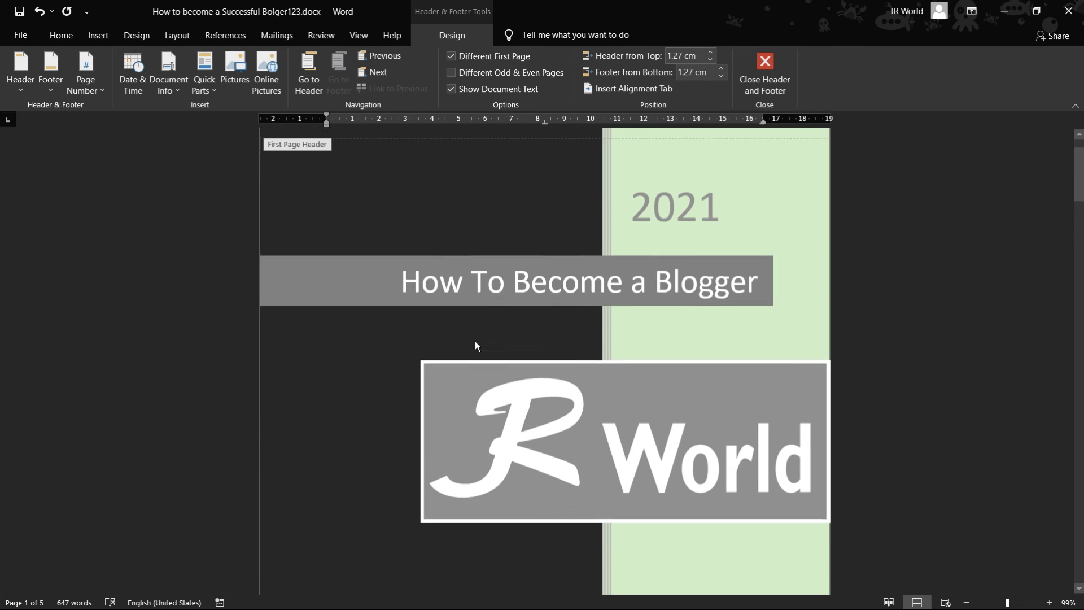
scroll(475, 341, up, 1)
scroll(558, 342, up, 1)
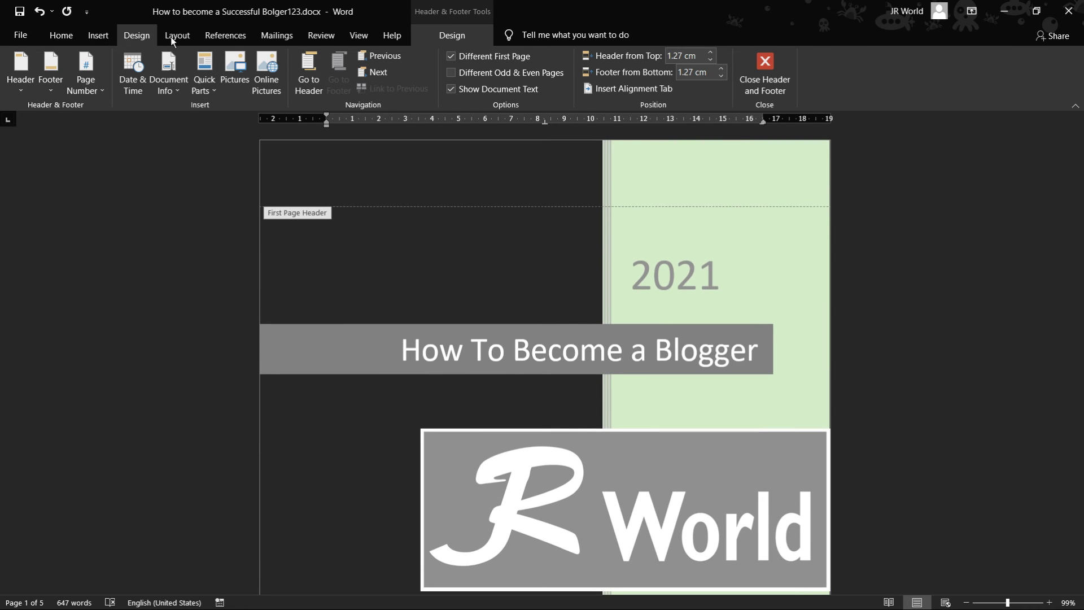
scroll(268, 455, down, 10)
scroll(365, 399, down, 9)
scroll(331, 390, down, 10)
scroll(332, 391, down, 7)
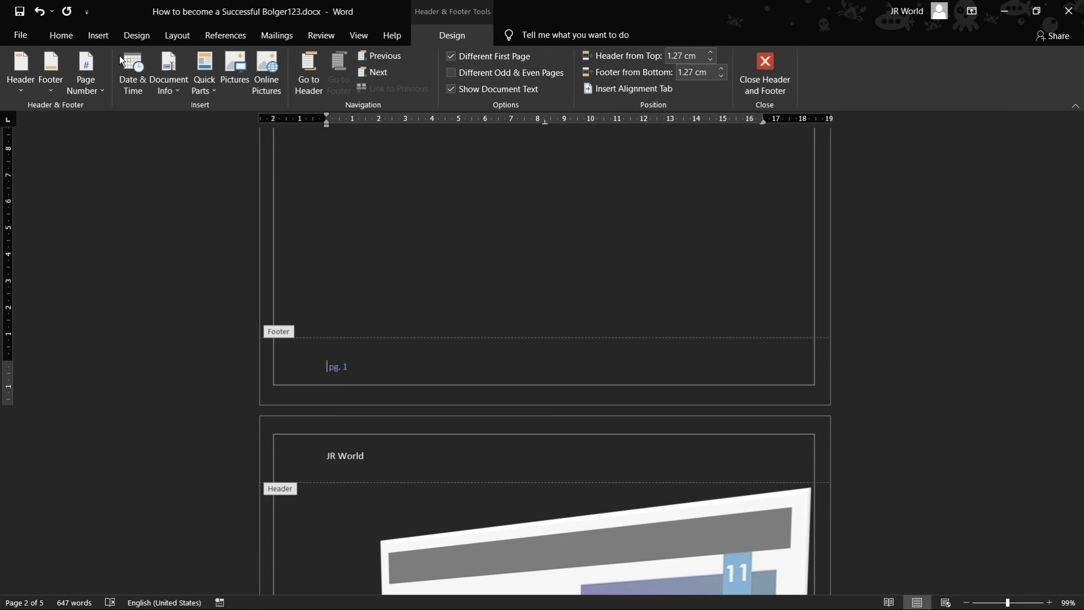
Step: Add a centred Plain Number 2 page number to the top of every page
click(102, 43)
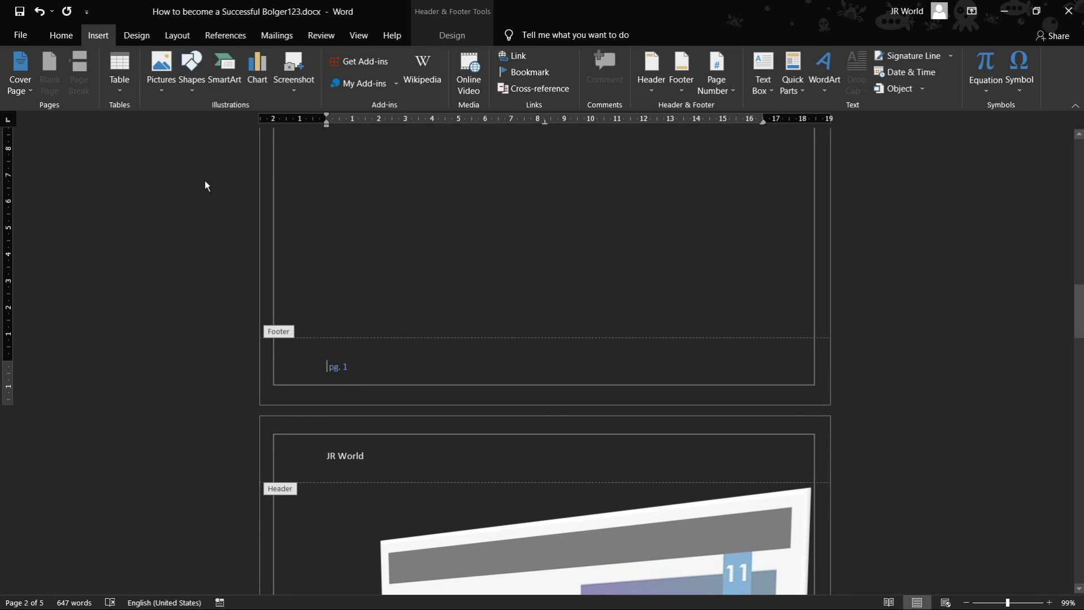
click(717, 86)
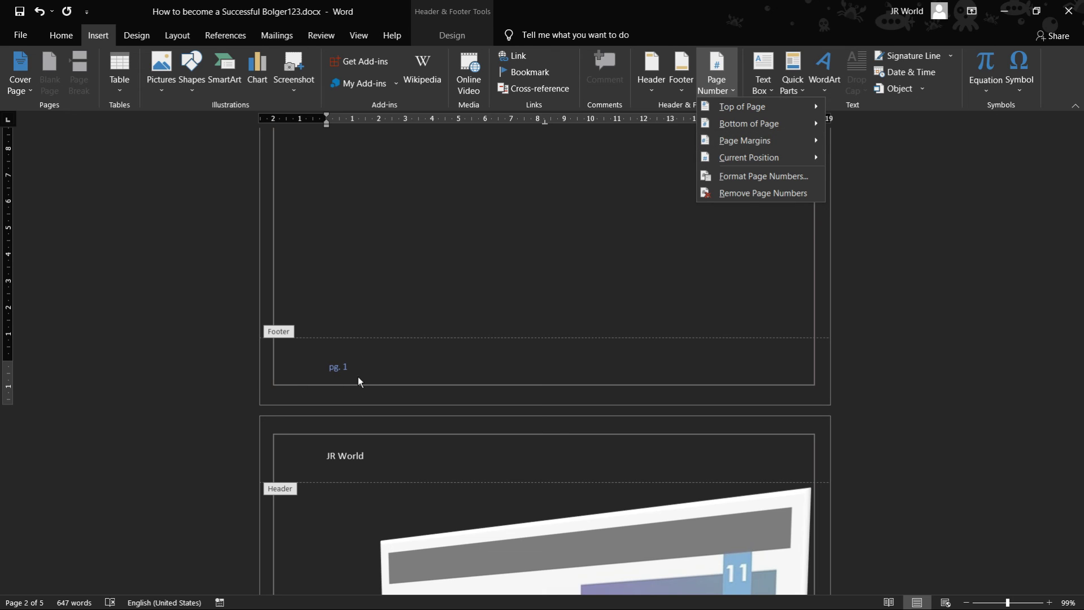
scroll(496, 344, up, 8)
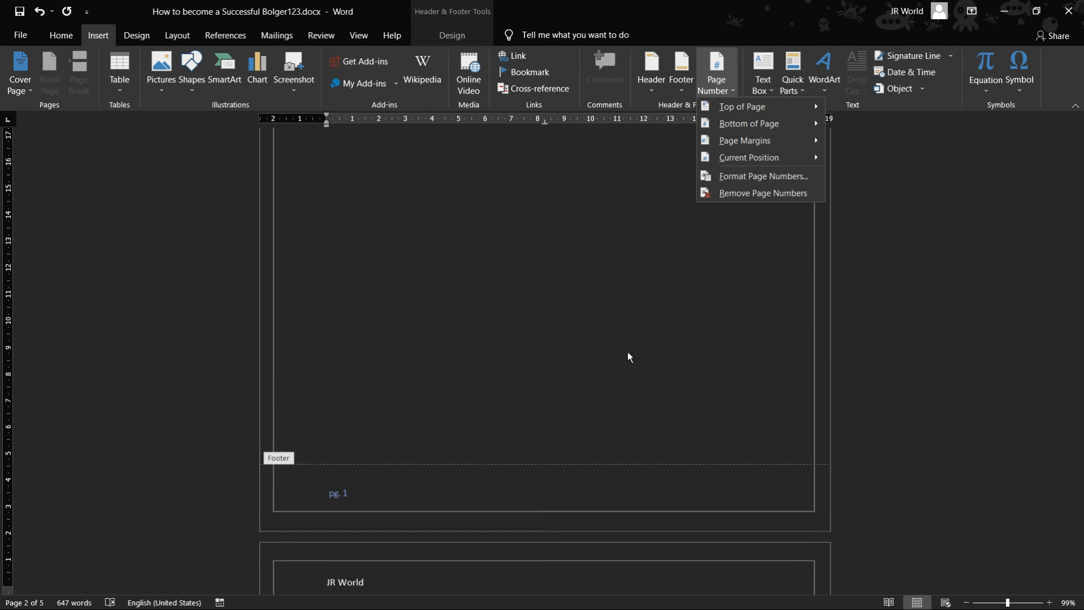
mouse_move(742, 107)
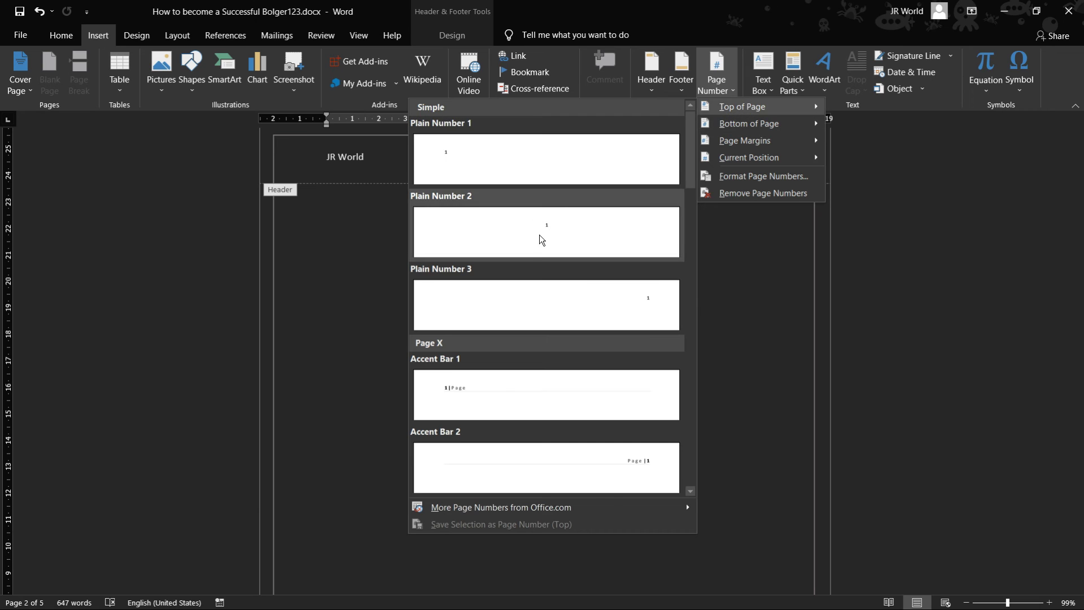
click(540, 235)
scroll(544, 203, up, 5)
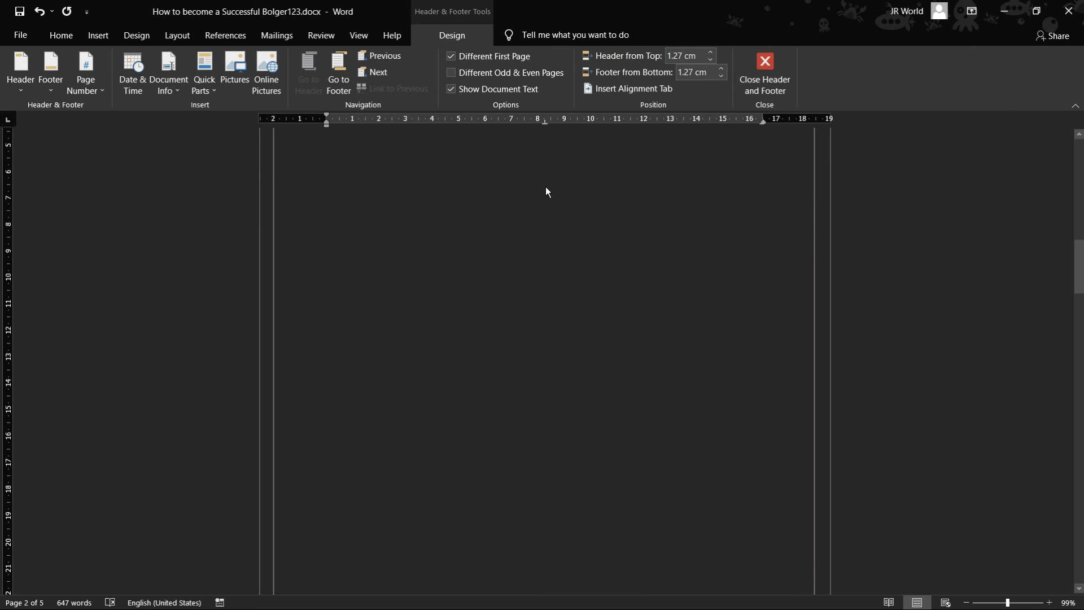
scroll(543, 226, down, 1)
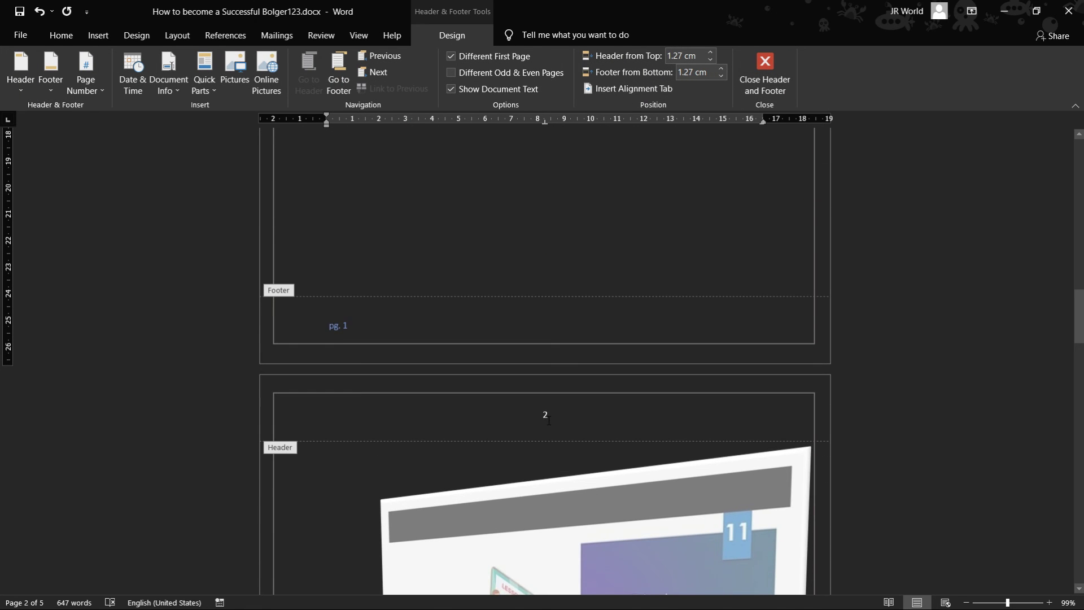
scroll(548, 420, up, 5)
scroll(548, 420, up, 2)
scroll(547, 420, up, 3)
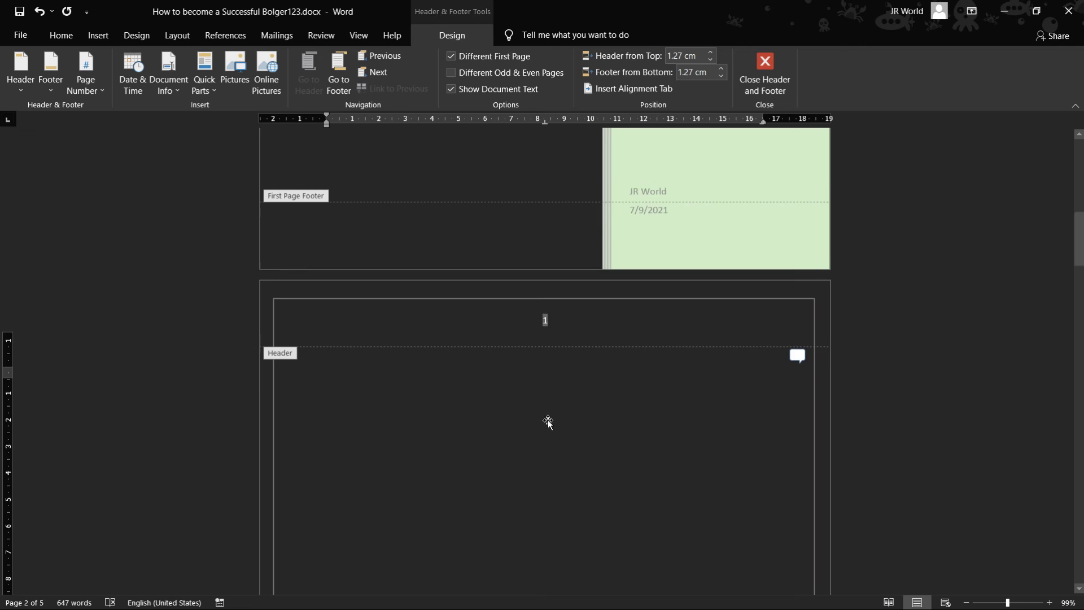
scroll(548, 420, up, 4)
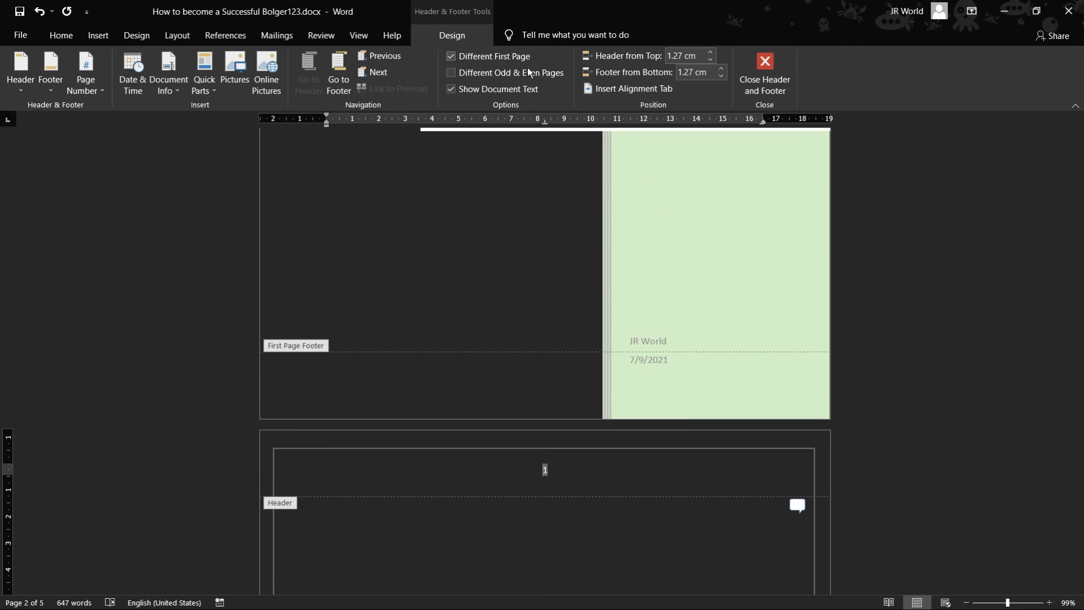
Step: Reopen the Page Number menu to reach its Page Margins options
click(93, 35)
click(685, 83)
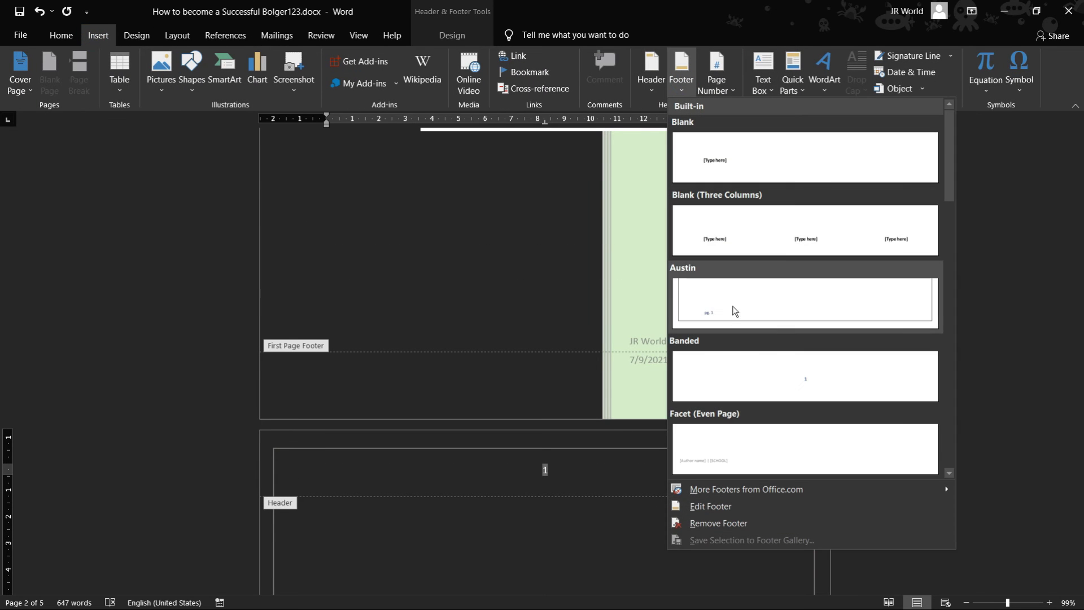
click(733, 85)
mouse_move(744, 141)
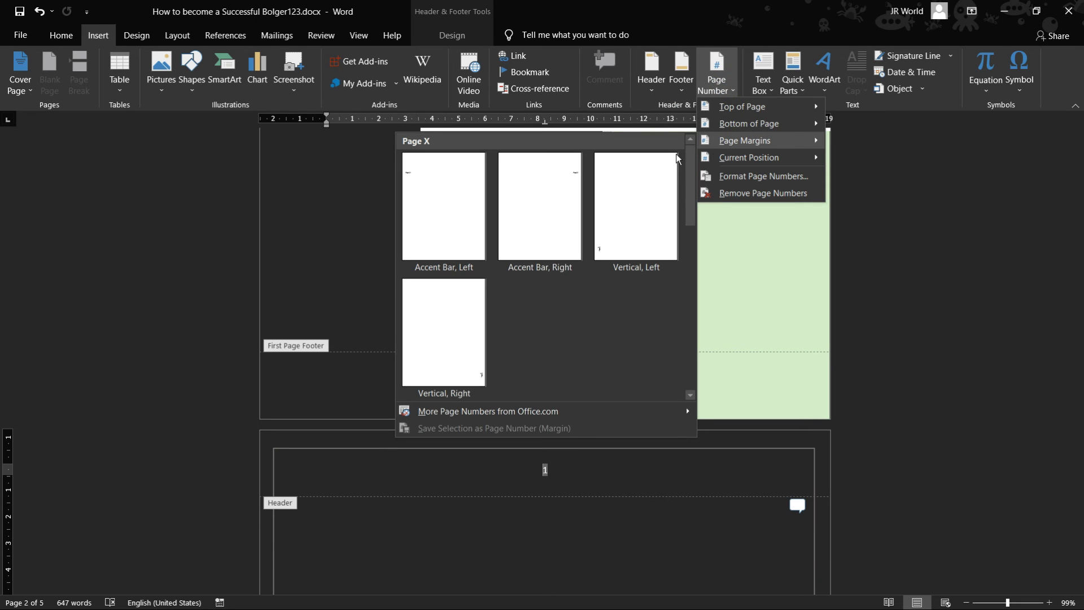
Step: Add a Vertical, Left page number in each page's left margin
click(627, 234)
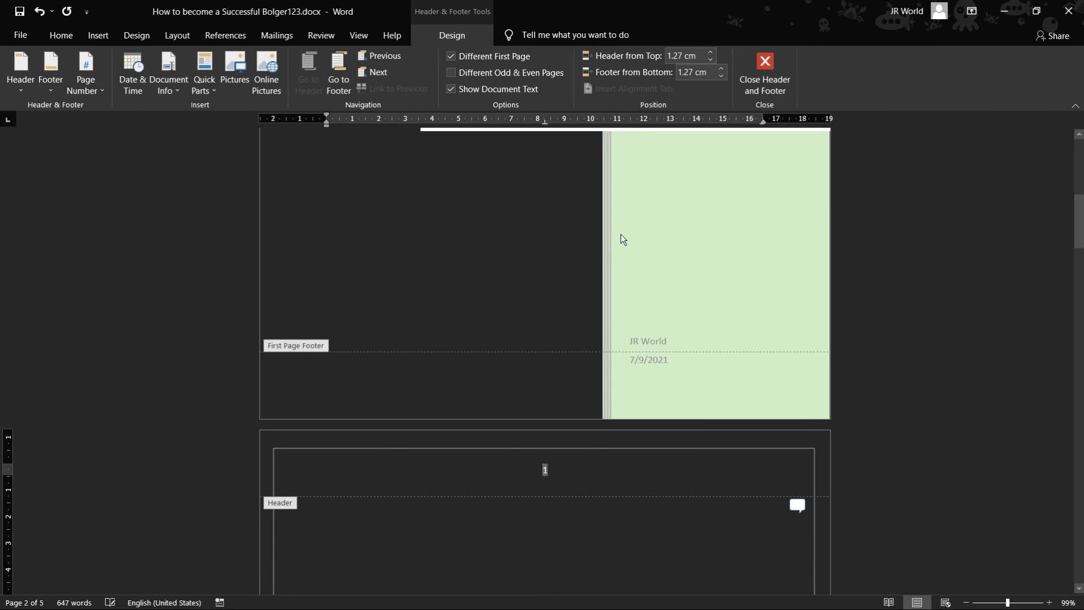
scroll(393, 303, down, 4)
scroll(392, 306, down, 5)
scroll(393, 311, down, 3)
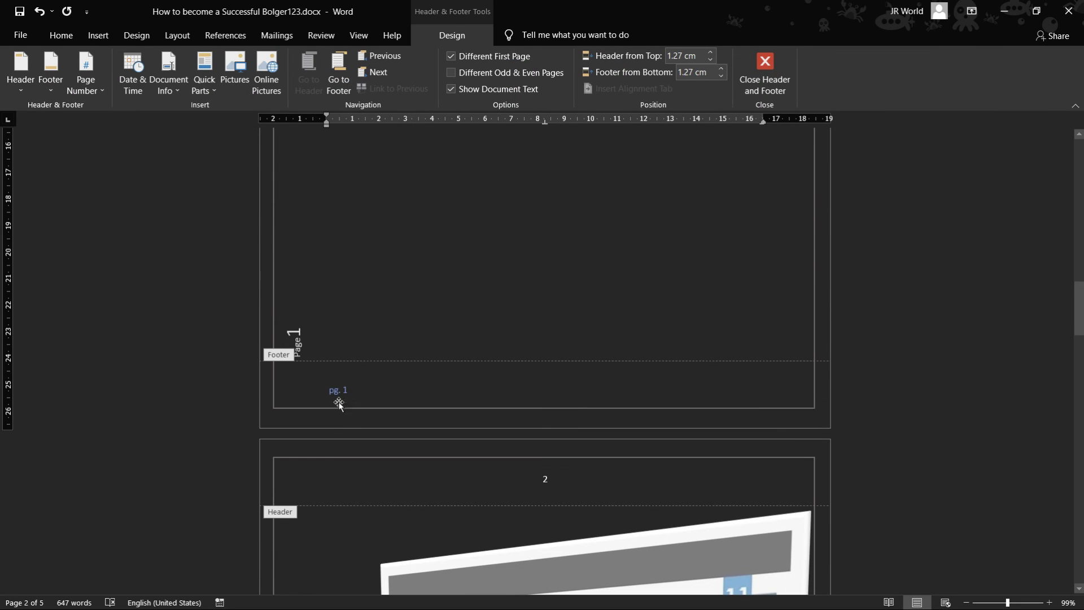
scroll(309, 346, down, 1)
scroll(300, 316, down, 4)
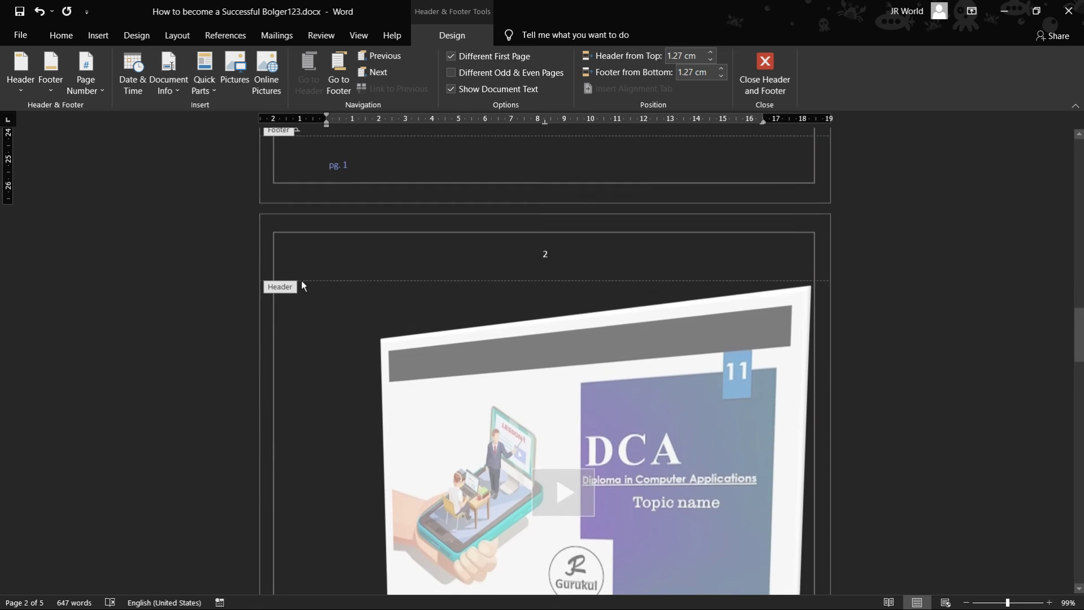
scroll(301, 287, down, 4)
scroll(301, 290, down, 5)
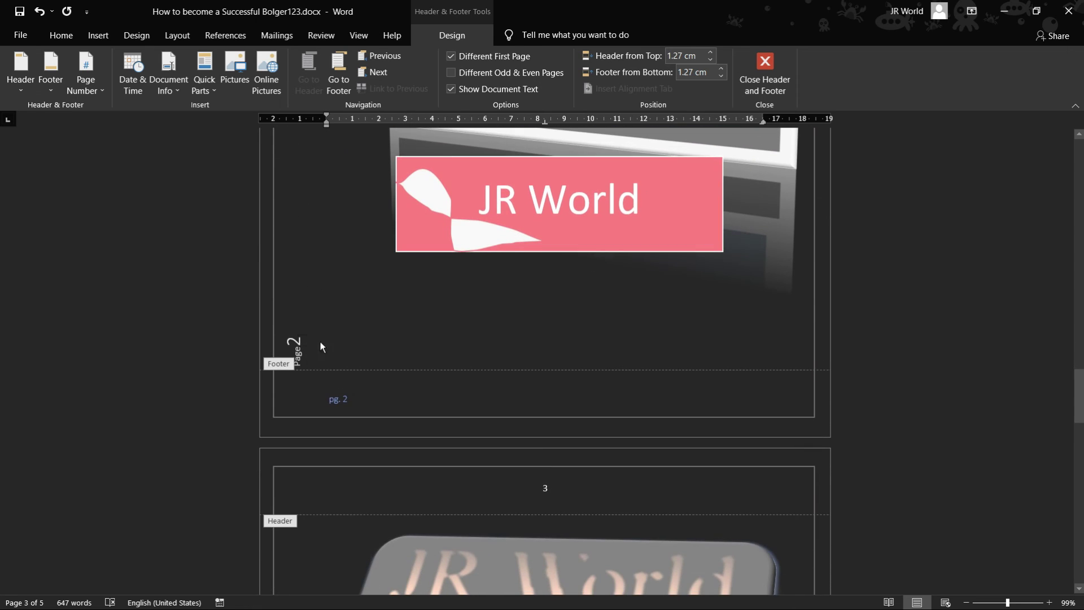
scroll(510, 293, up, 2)
scroll(510, 293, up, 4)
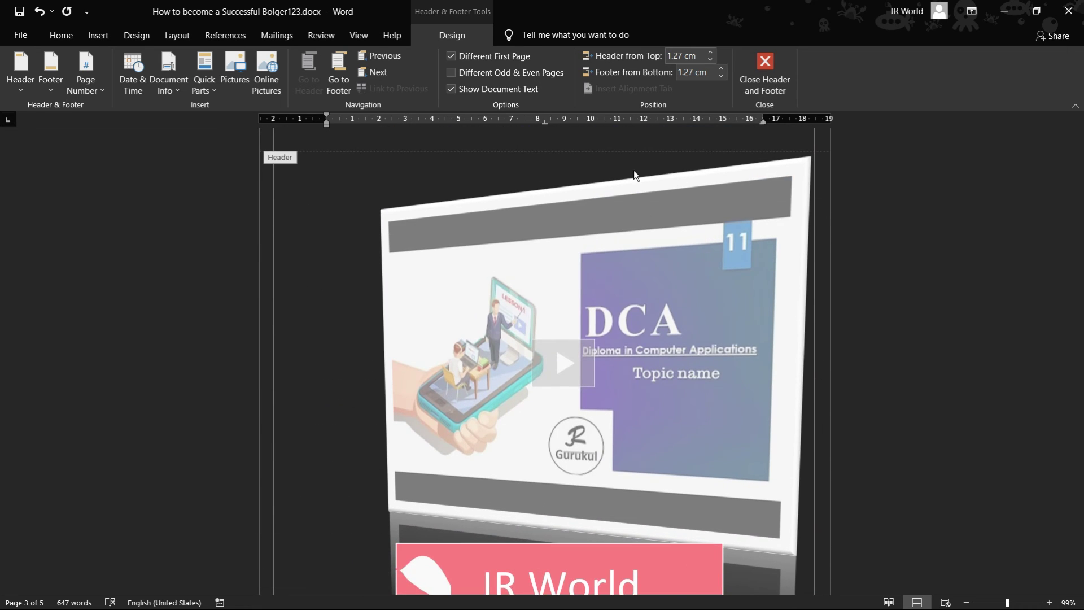
Step: Close header and footer editing to return to the document body
click(98, 35)
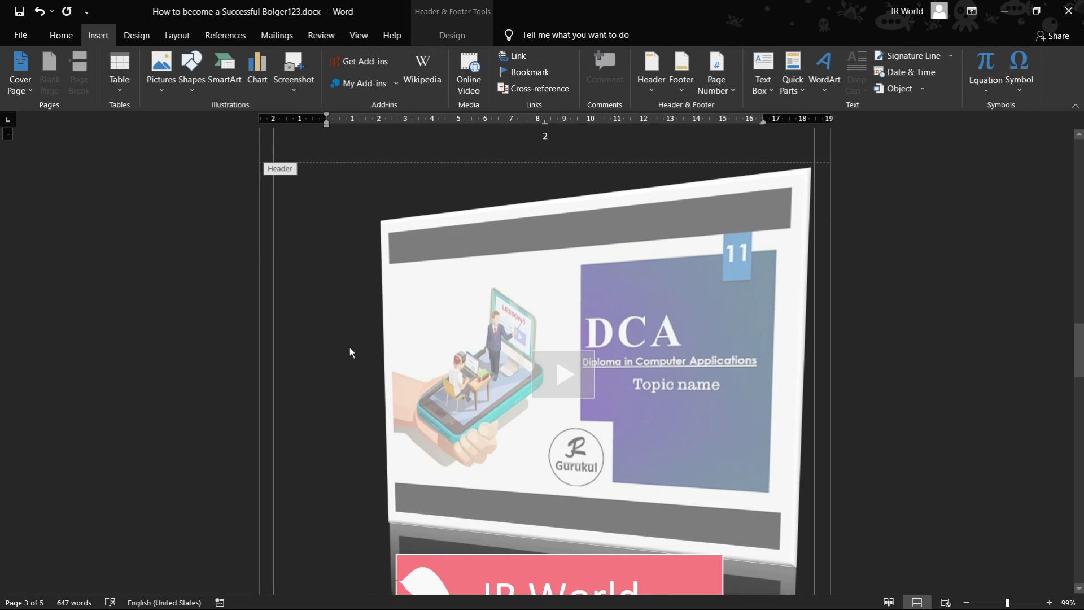
scroll(350, 347, up, 3)
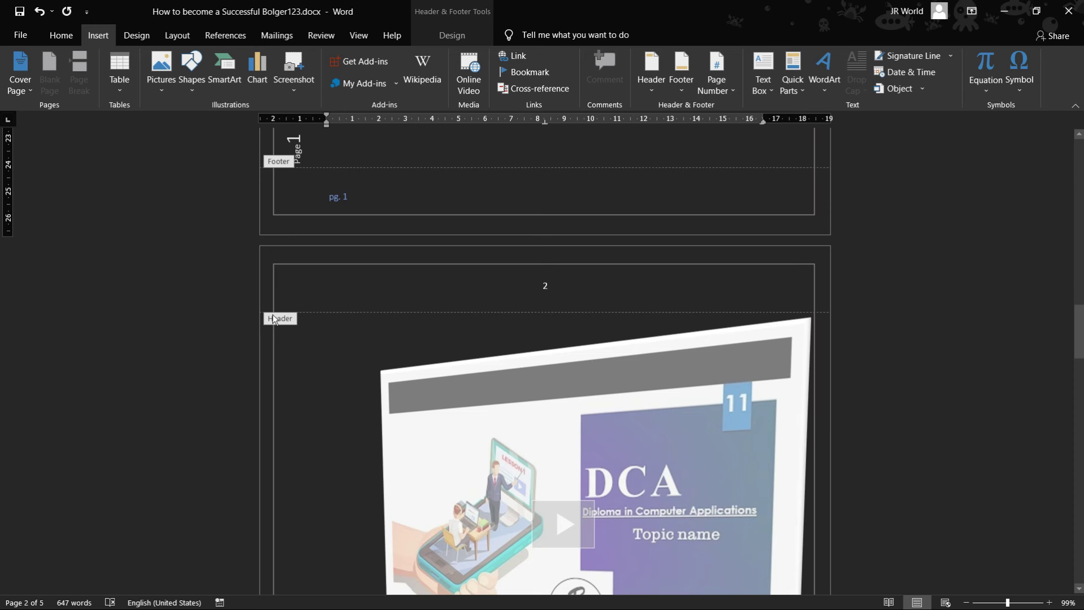
click(452, 35)
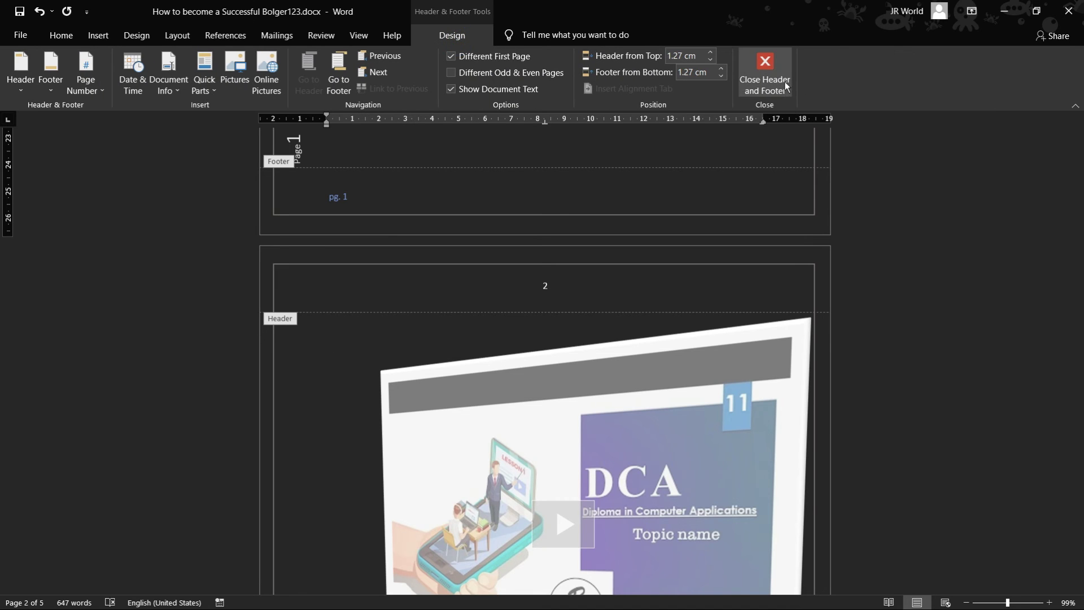
click(764, 73)
scroll(554, 337, up, 4)
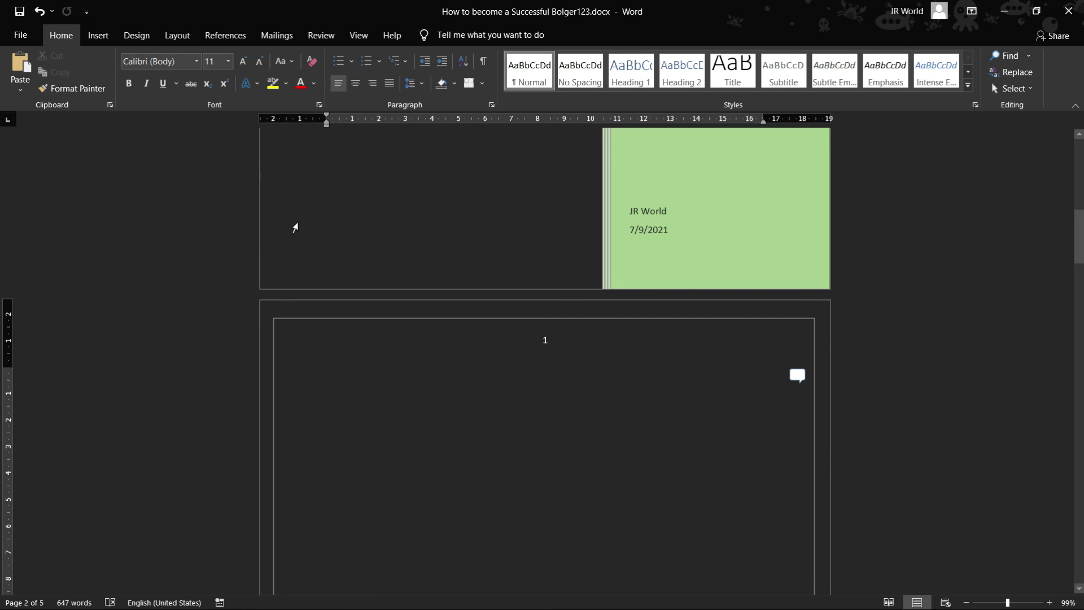
Step: Insert an Austin Quote text box with placeholder quote text near the top of page 2
click(101, 35)
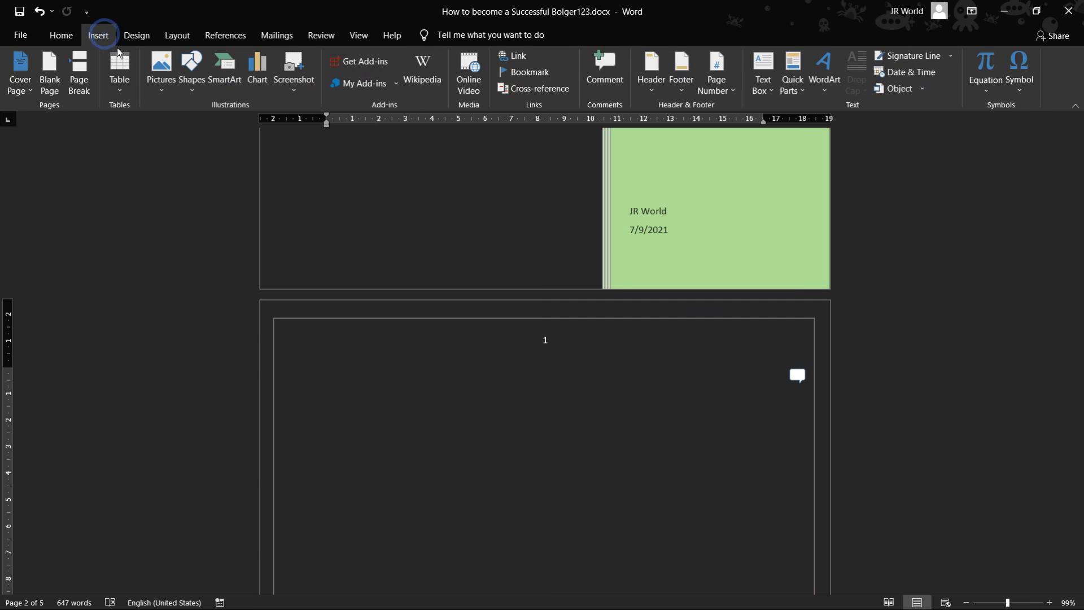
click(767, 90)
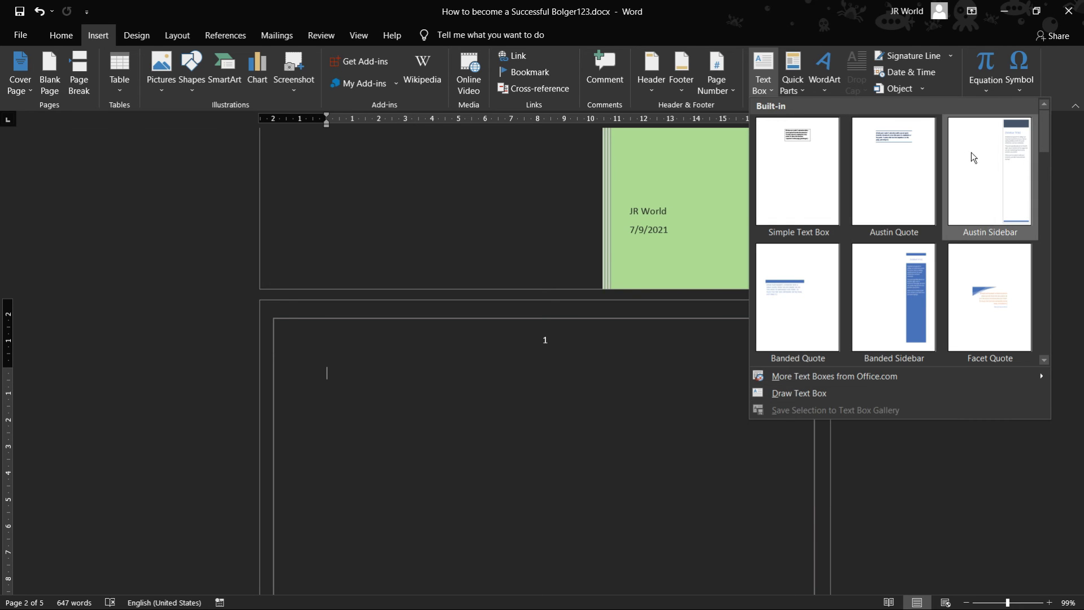
click(905, 163)
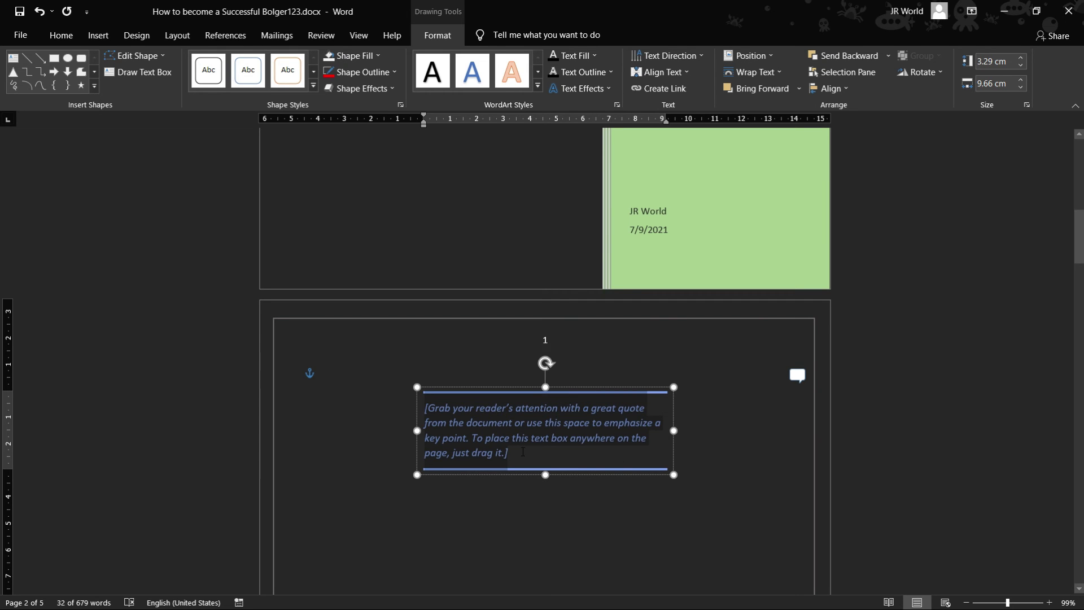
click(650, 477)
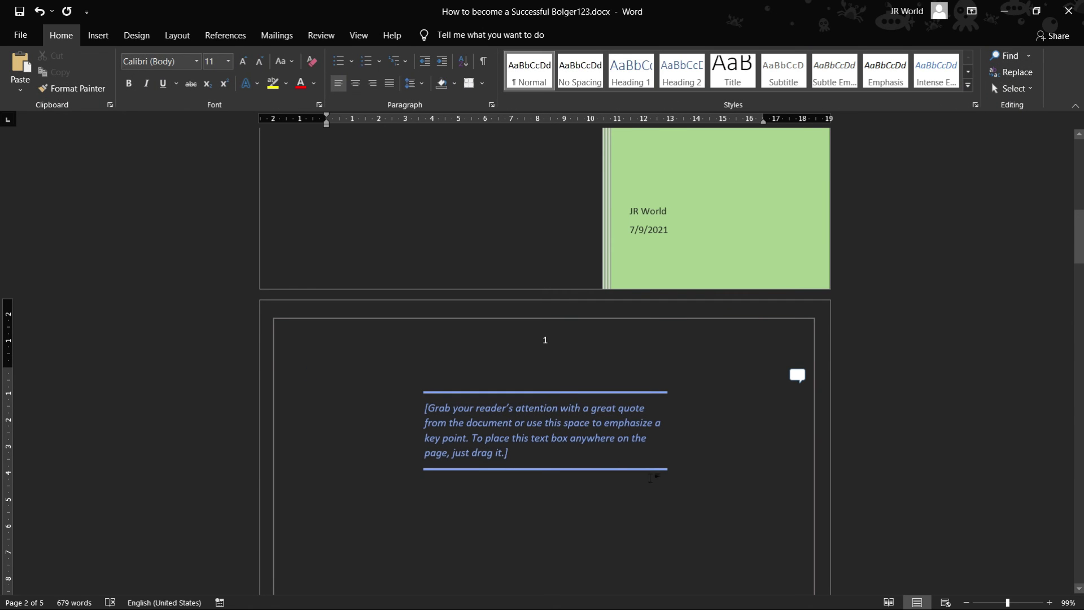
click(510, 453)
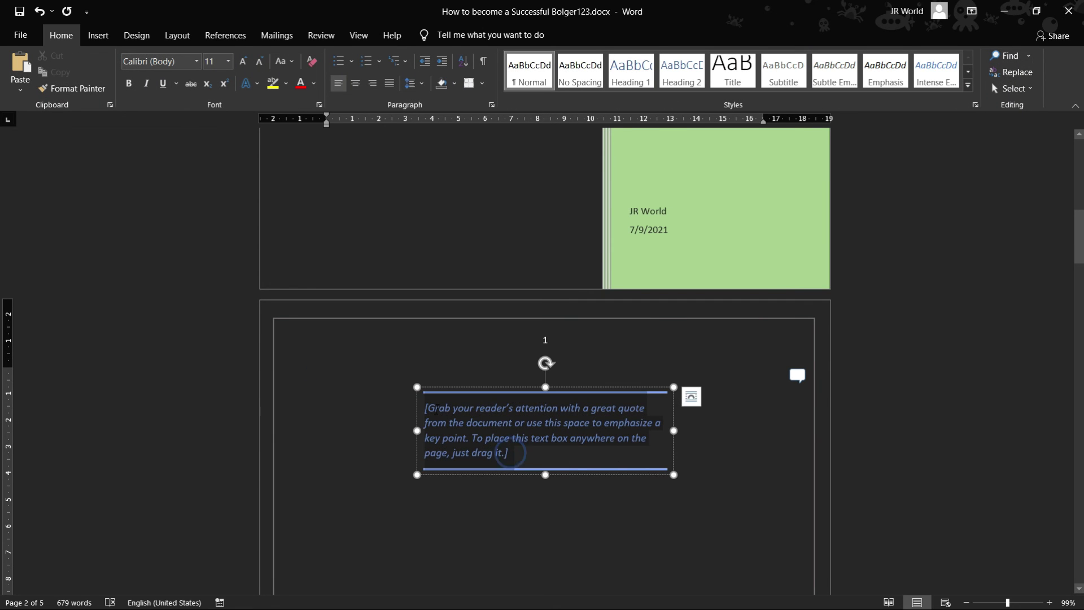
click(798, 476)
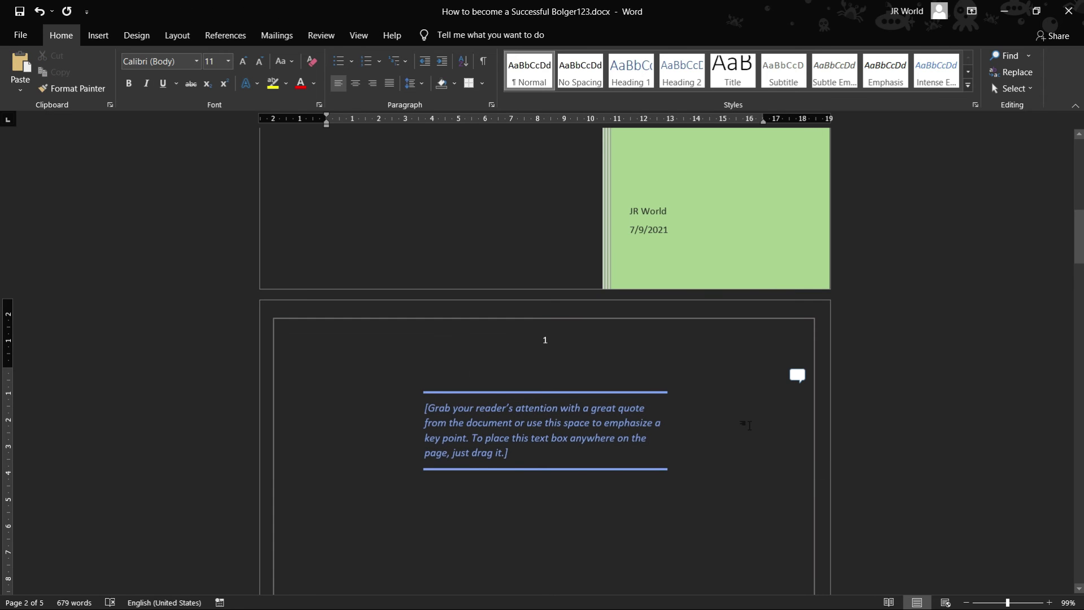
Step: Draw a blank 6.27 × 12.51 cm text box beneath the Austin Quote box
click(98, 35)
click(763, 79)
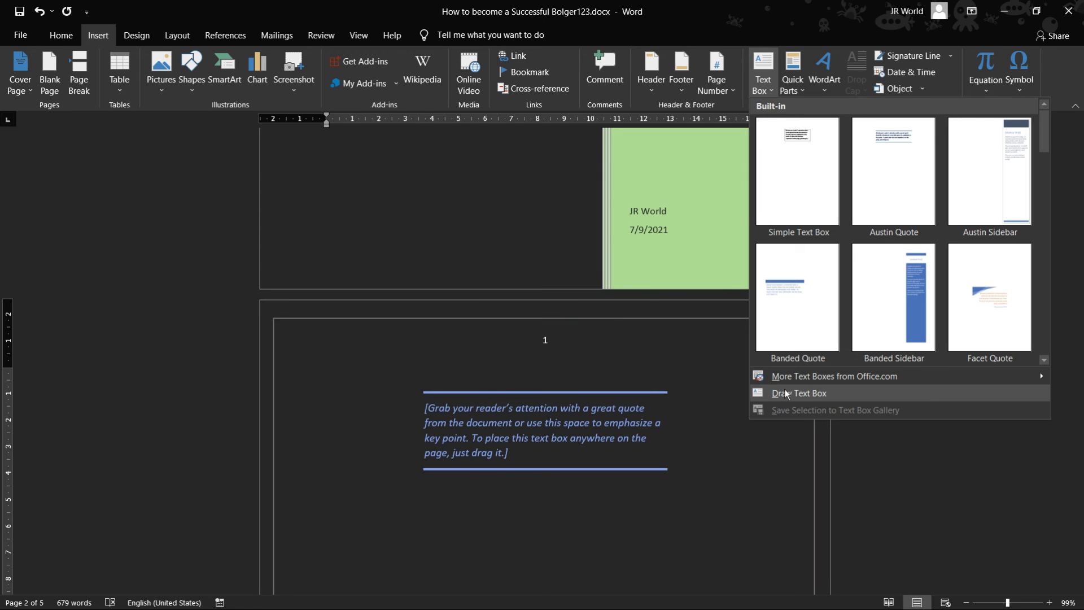
click(825, 394)
scroll(360, 496, down, 3)
drag(454, 378, 653, 505)
drag(784, 544, 785, 545)
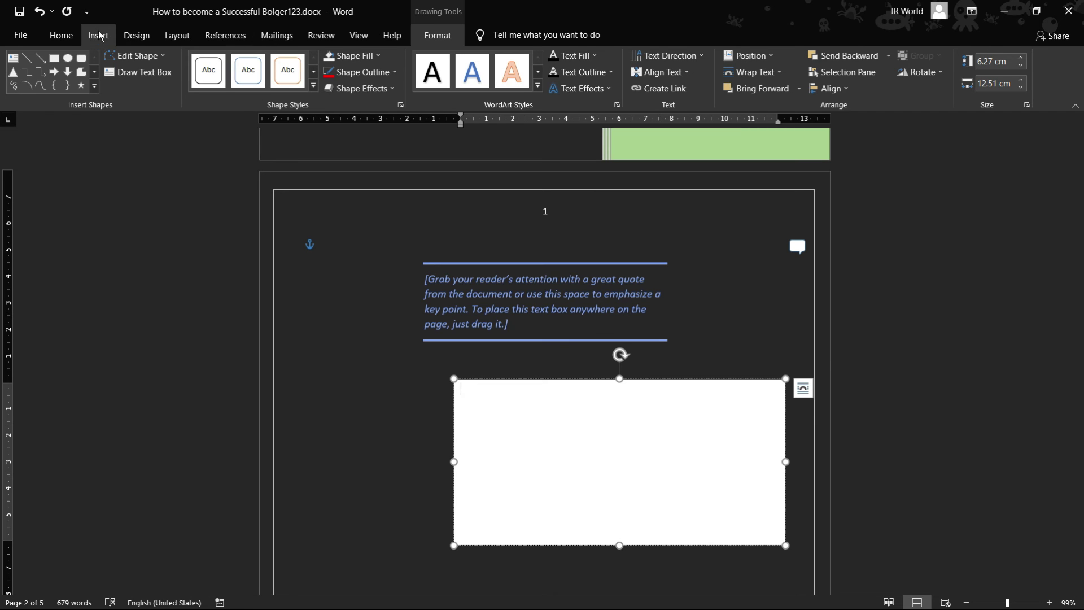
click(99, 35)
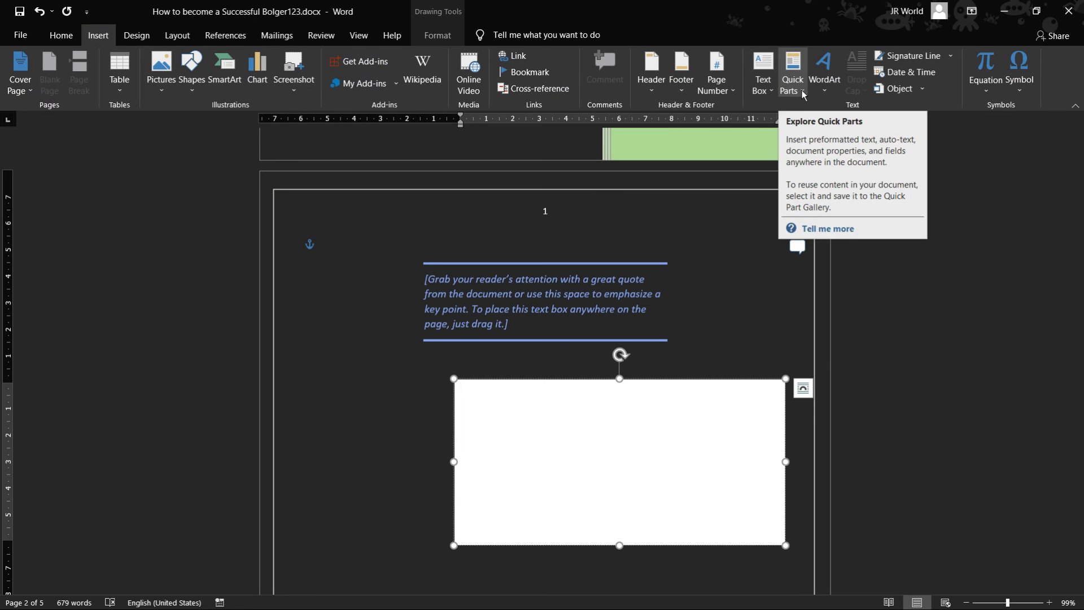
Step: Check and dismiss the Quick Parts list, then bring up the WordArt style gallery
click(802, 91)
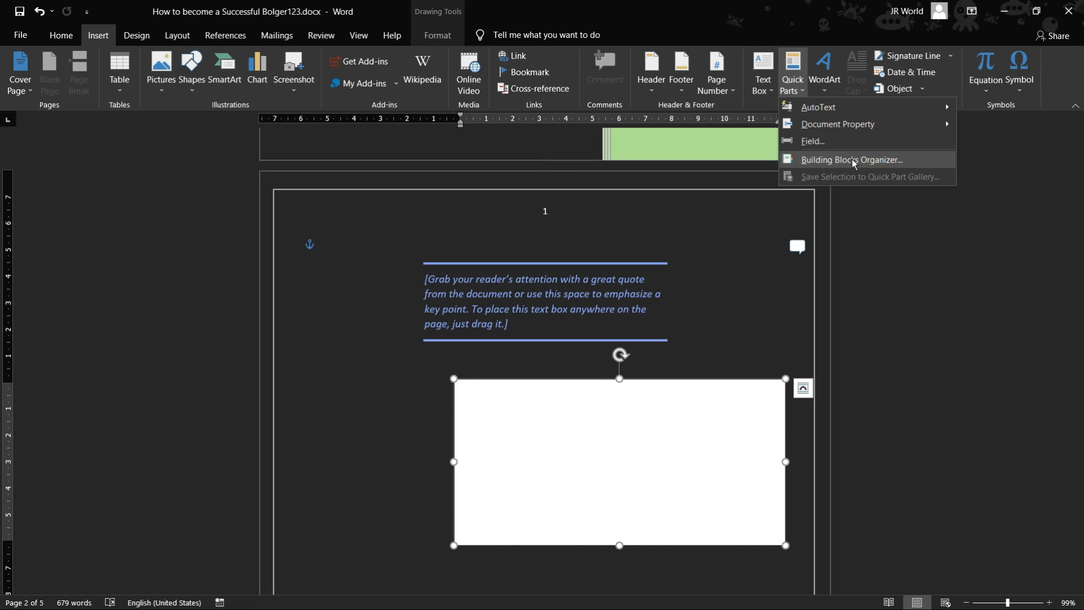
click(704, 189)
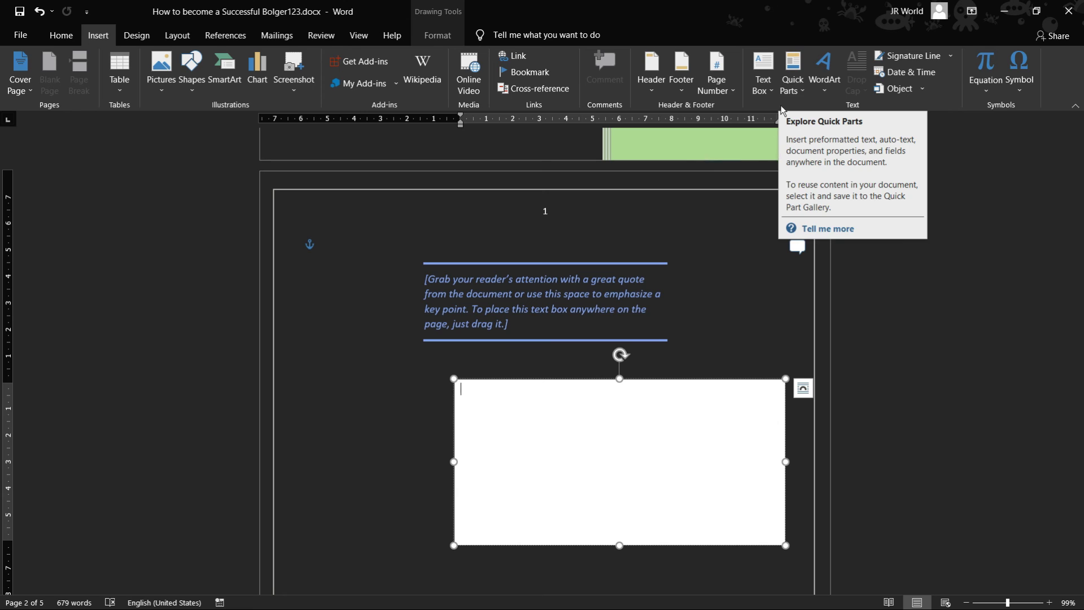
click(795, 78)
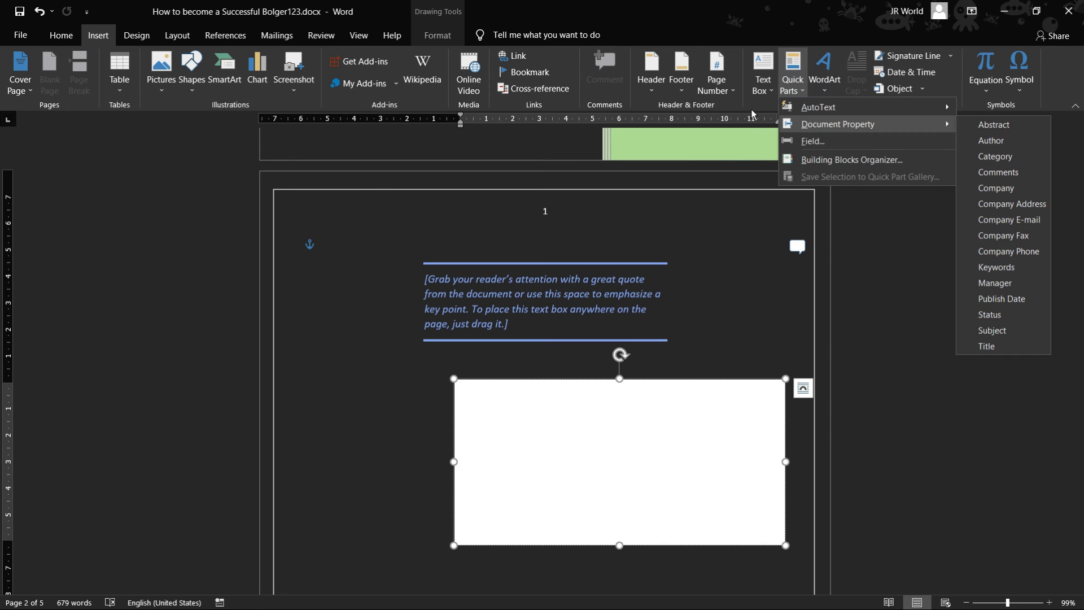
click(753, 113)
click(831, 95)
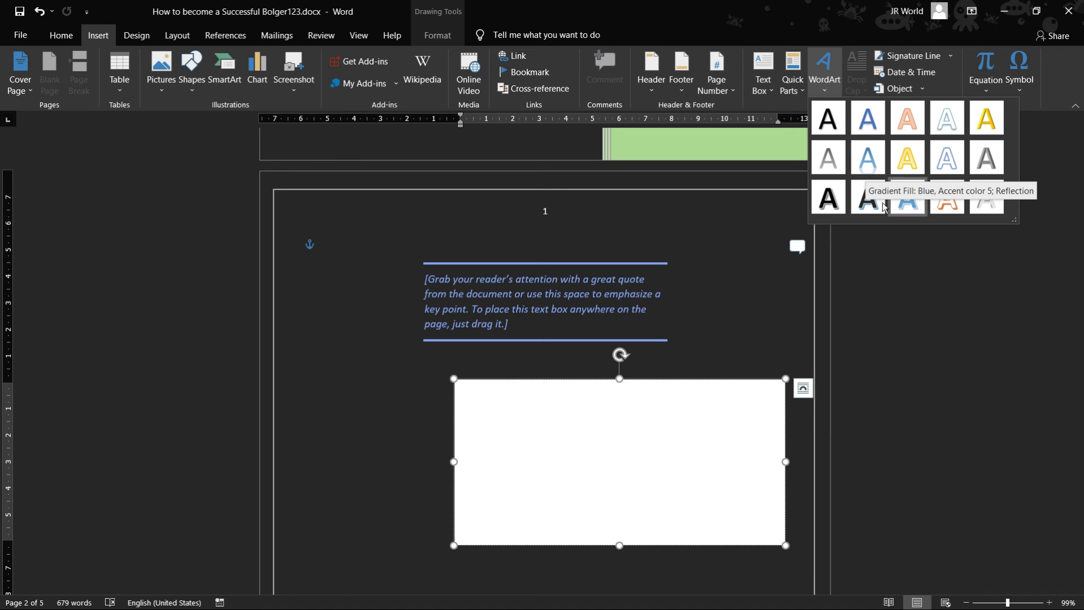
Step: Add 'JR World' as WordArt in the text box with a dark theme text fill
click(828, 197)
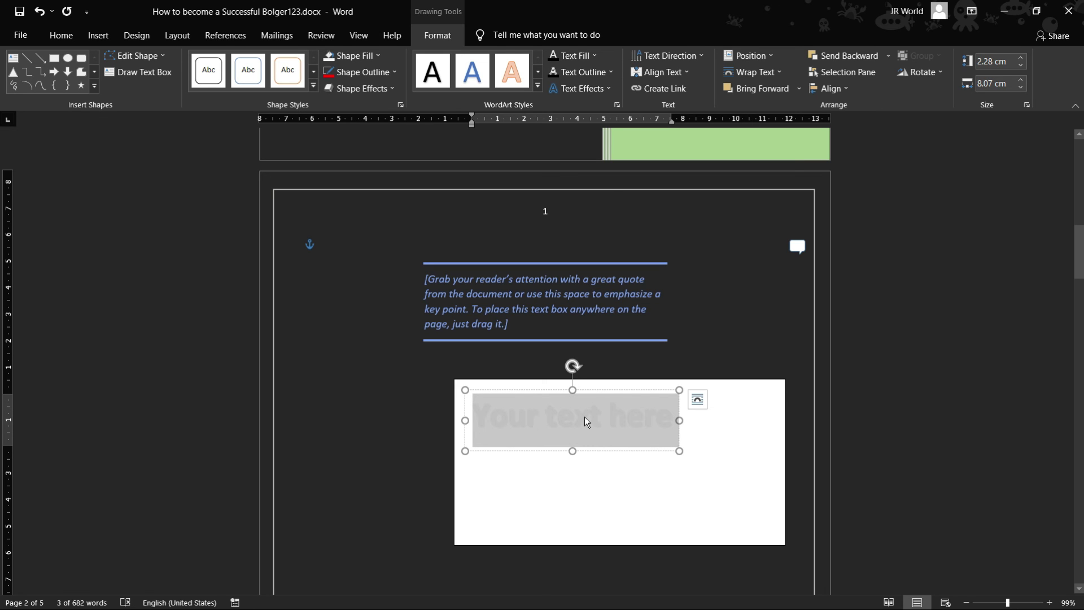
text(JR)
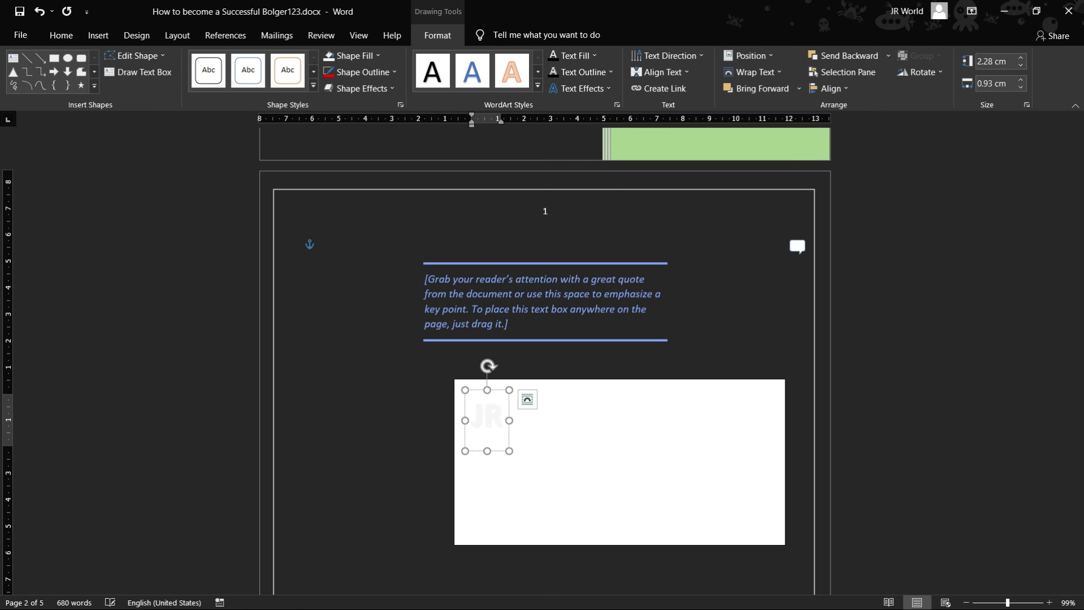
text( Worl)
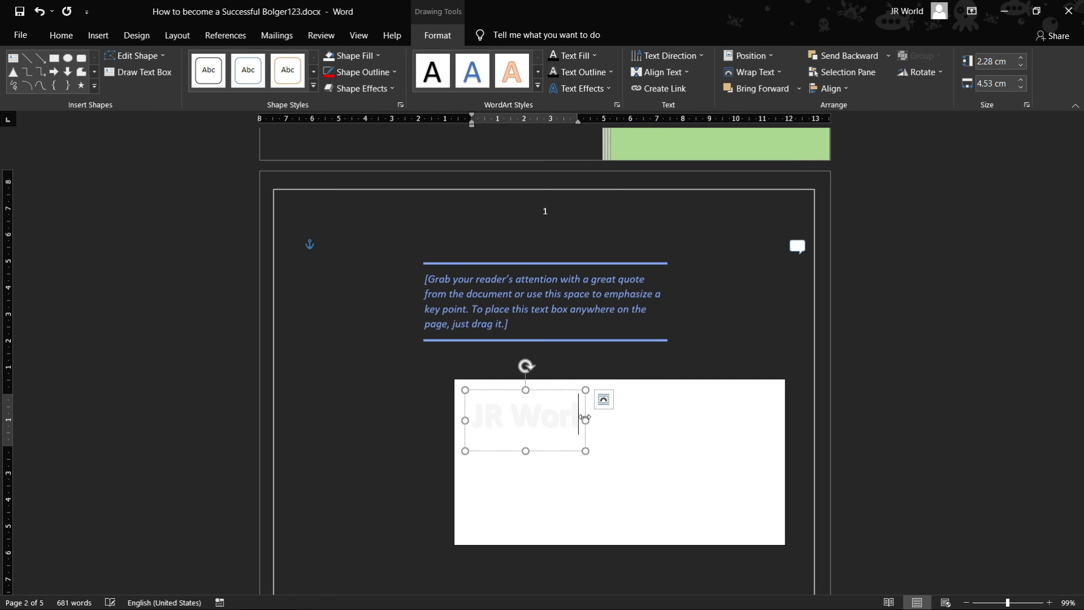
text(d)
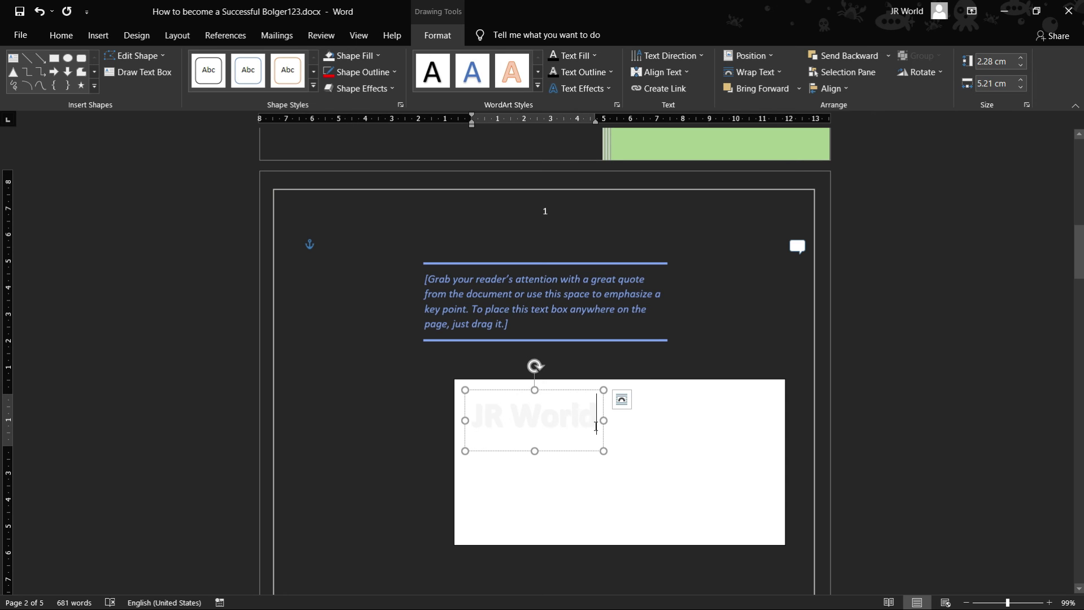
drag(596, 420, 472, 420)
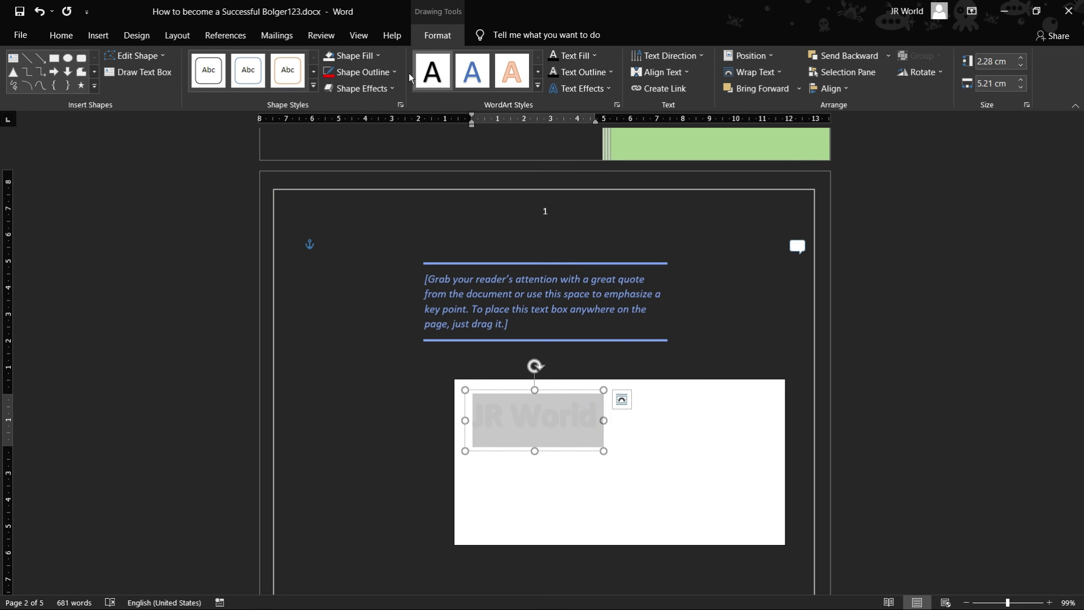
click(595, 57)
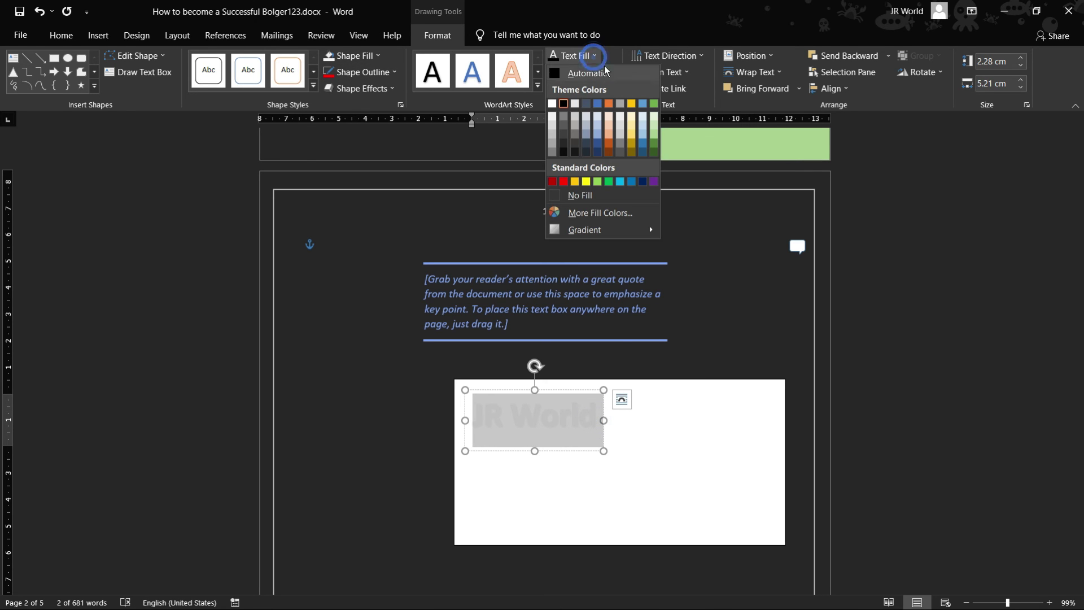
click(552, 104)
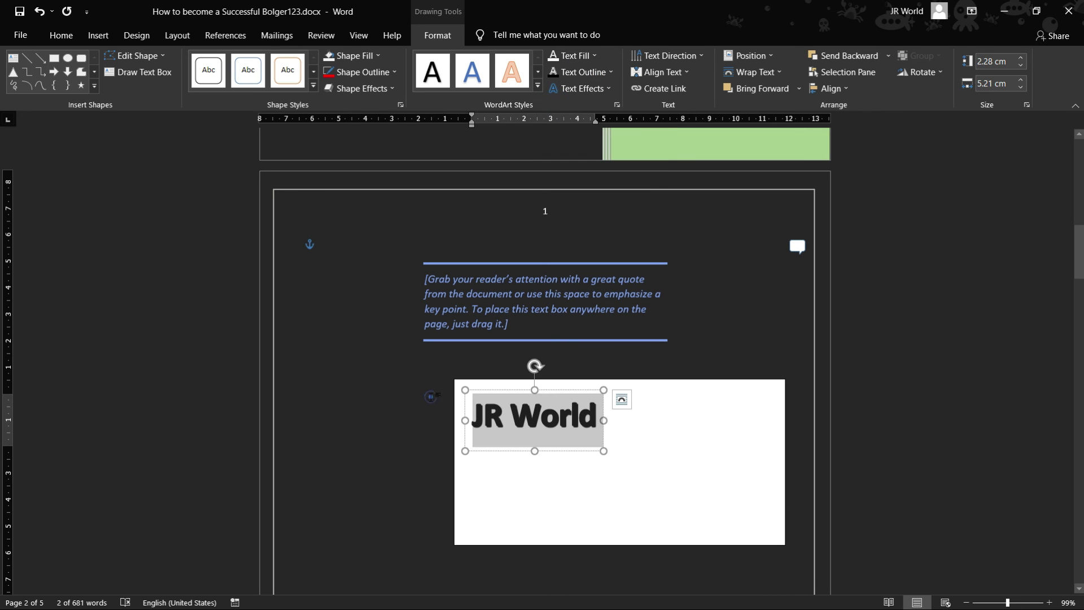
click(430, 396)
click(614, 452)
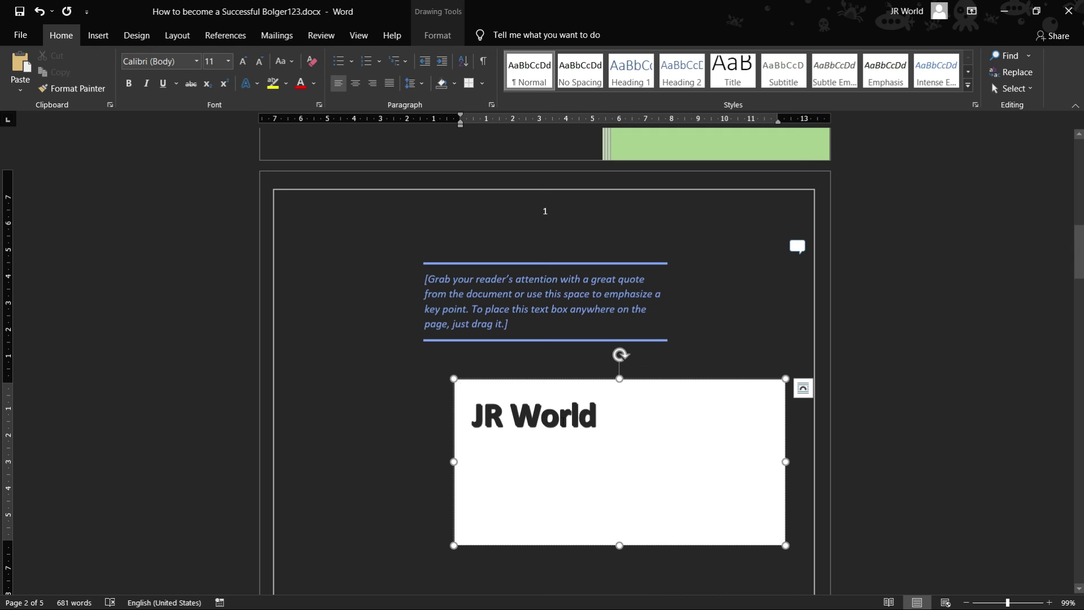
Step: Start a signature line setup and cancel it without adding one
click(98, 35)
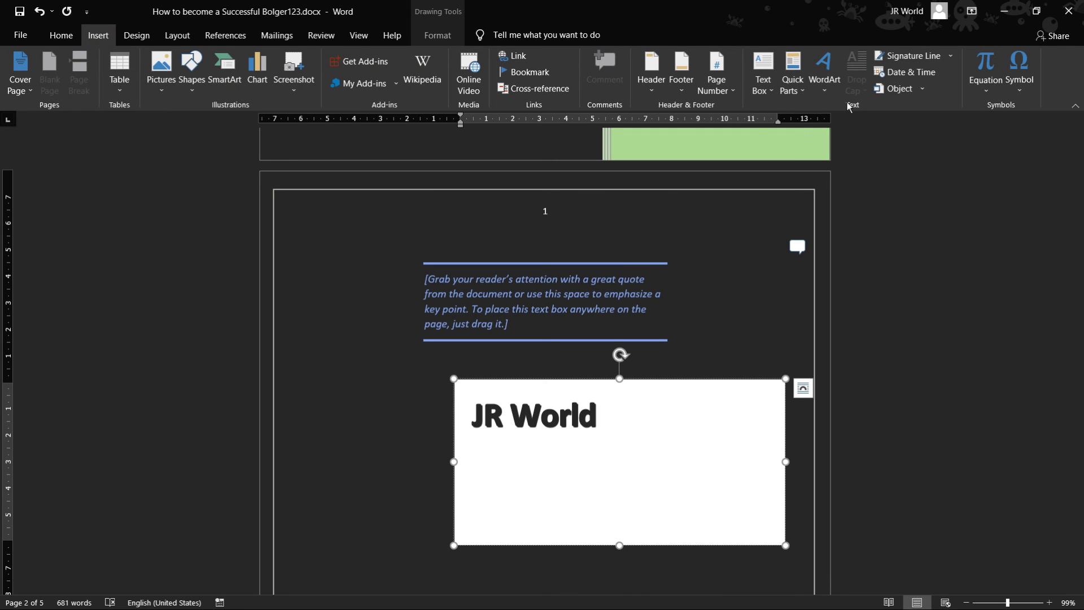
click(949, 56)
click(924, 55)
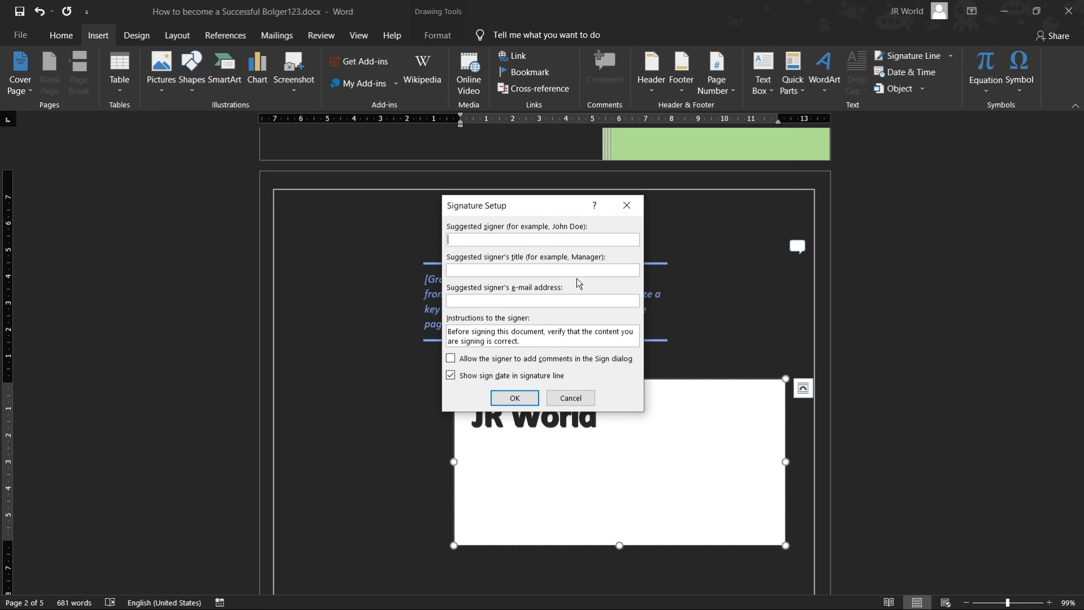
click(621, 209)
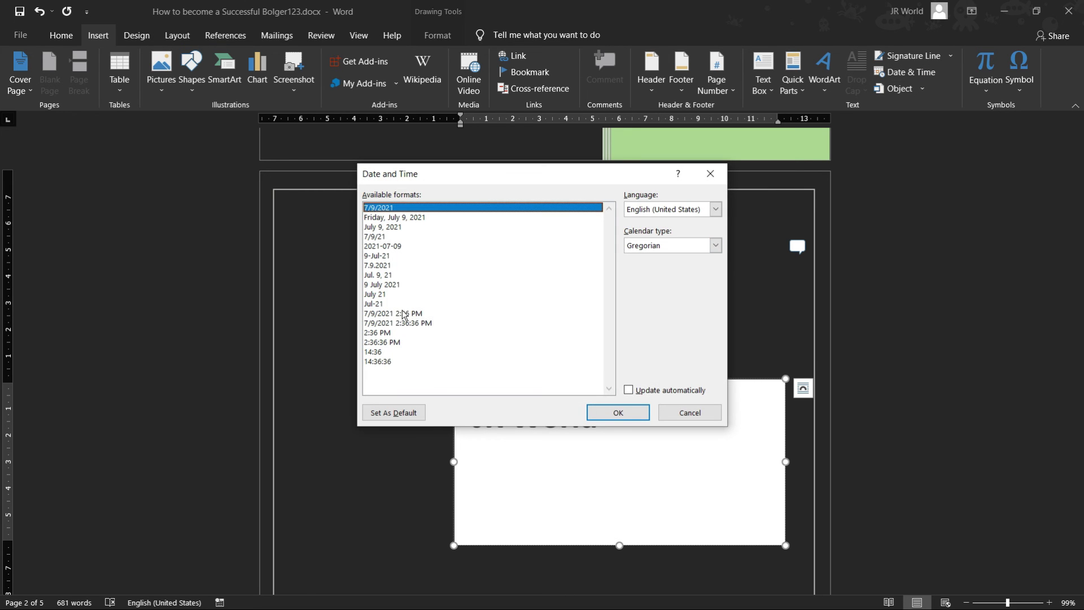
Step: Insert the date and time 7/9/2021 2:36 PM into the text box
click(402, 314)
click(619, 412)
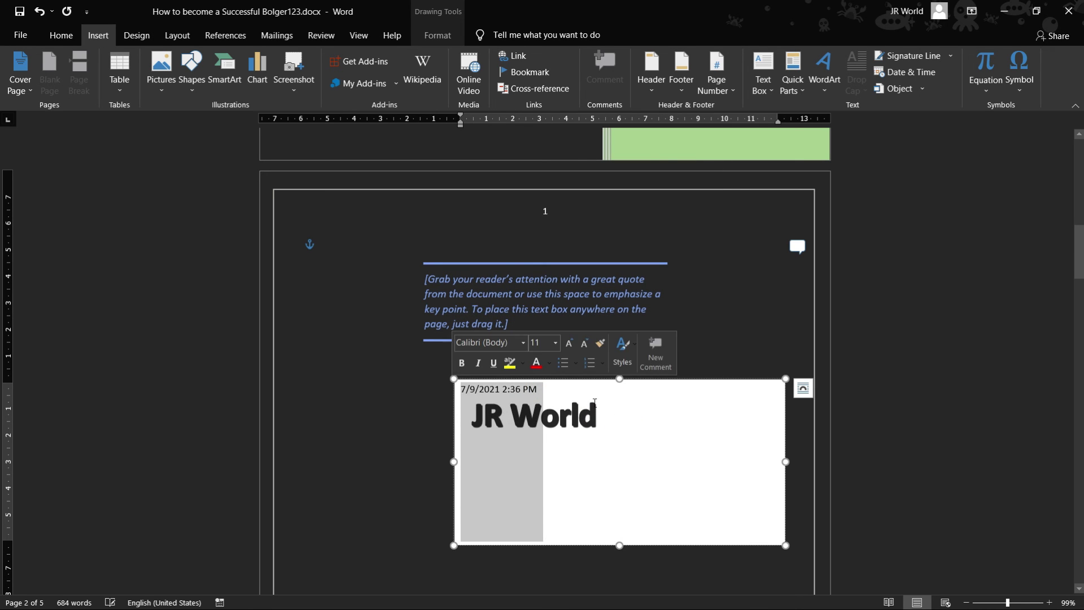
click(922, 88)
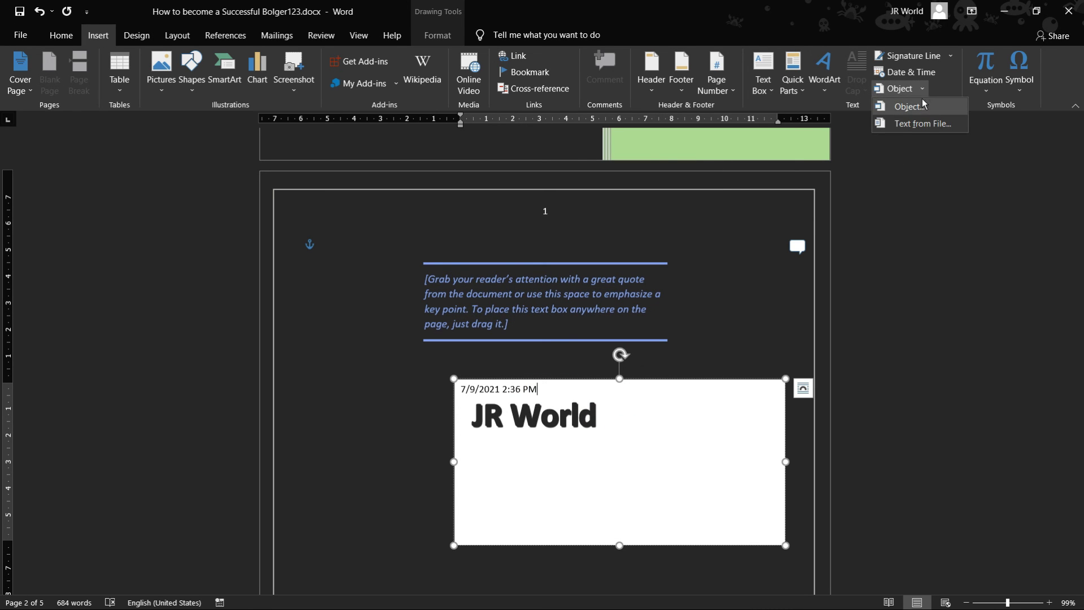
click(912, 106)
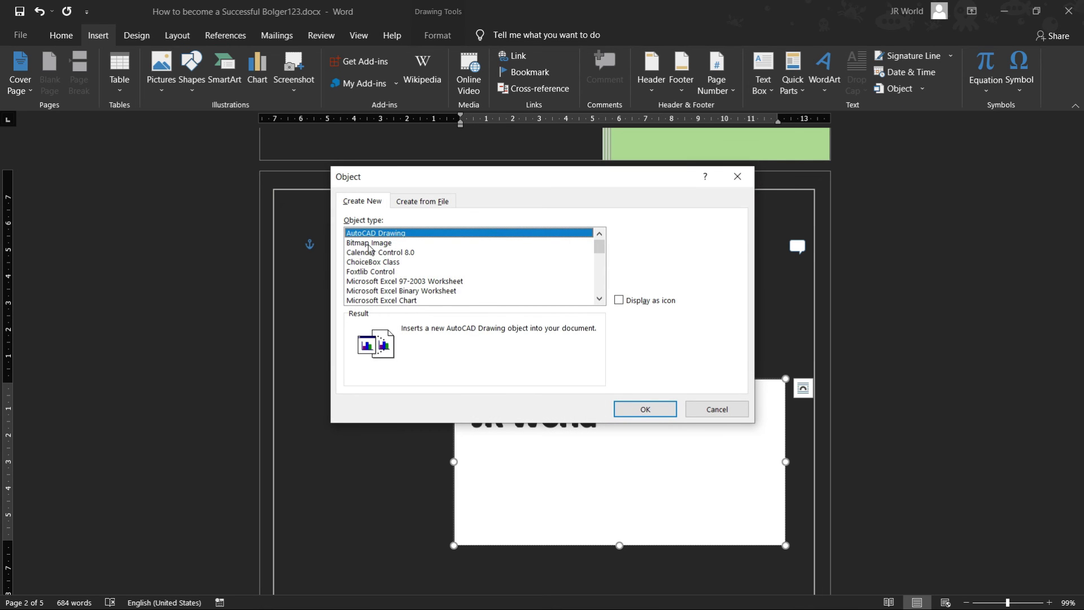
scroll(398, 262, down, 1)
scroll(399, 265, down, 1)
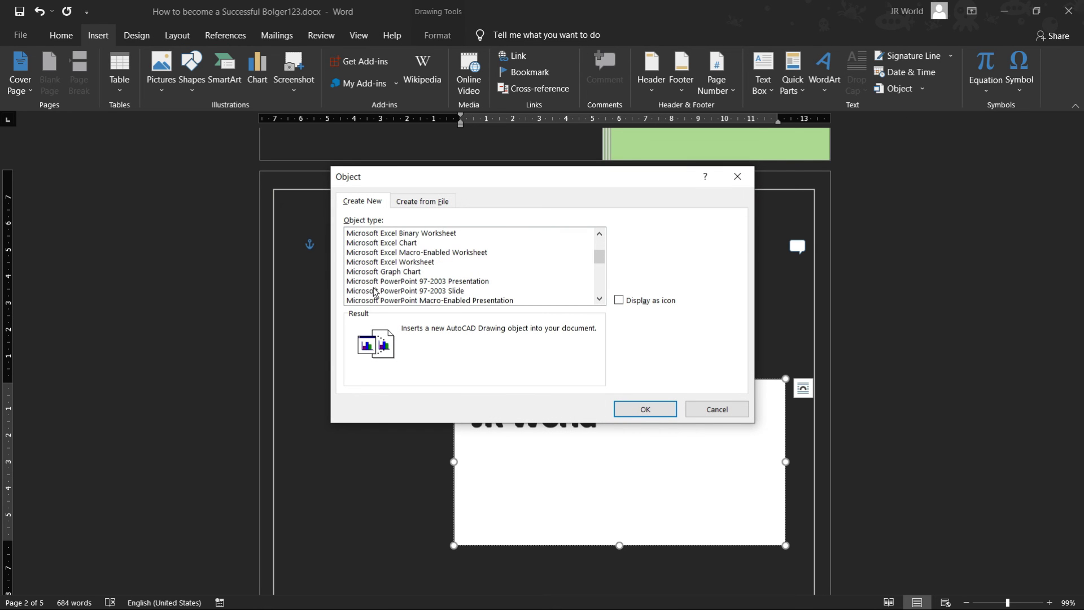
scroll(400, 280, down, 1)
scroll(398, 282, down, 1)
scroll(395, 293, down, 2)
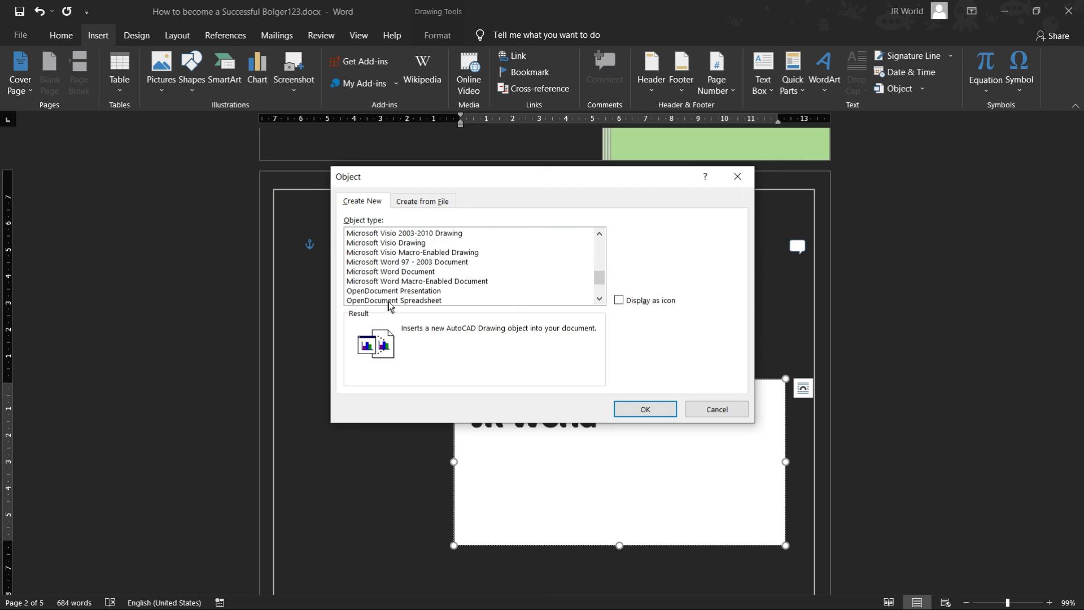
scroll(395, 290, down, 2)
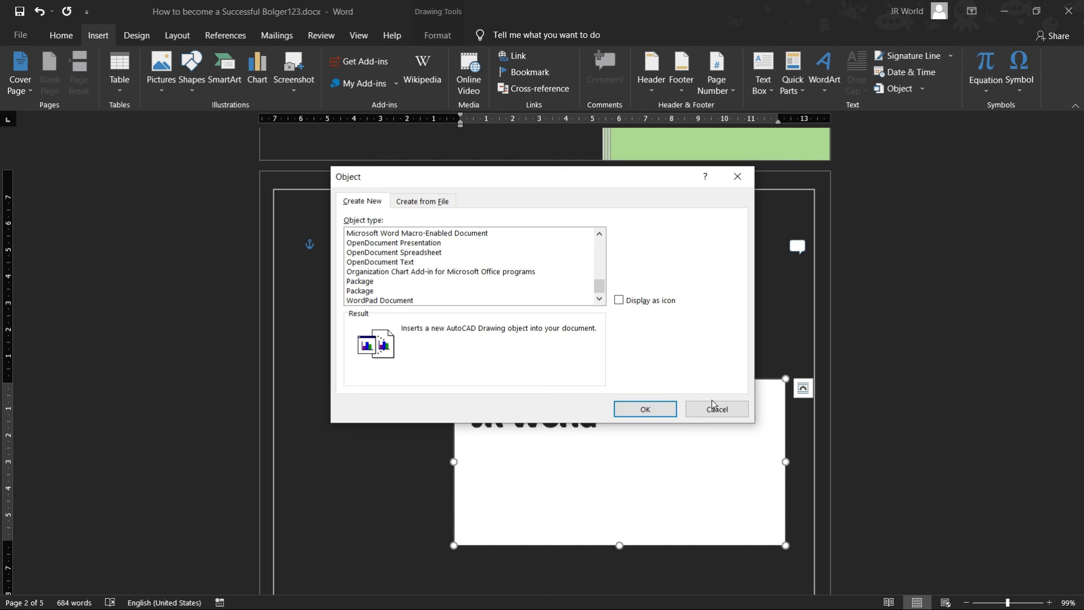
click(712, 404)
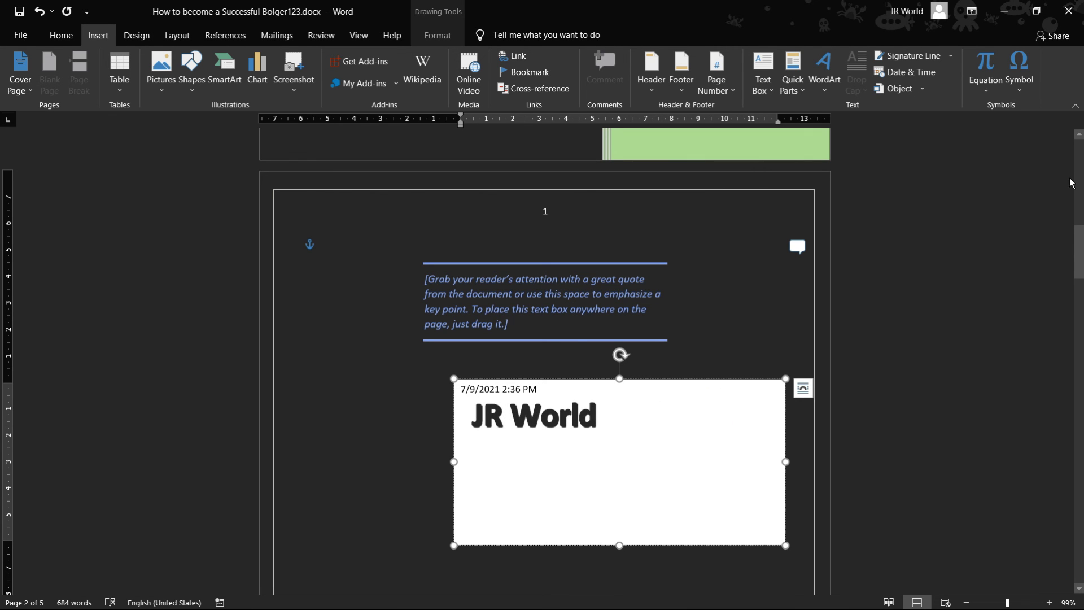
Step: Place the caret after the date line in the JR World text box
click(496, 483)
click(632, 416)
click(602, 420)
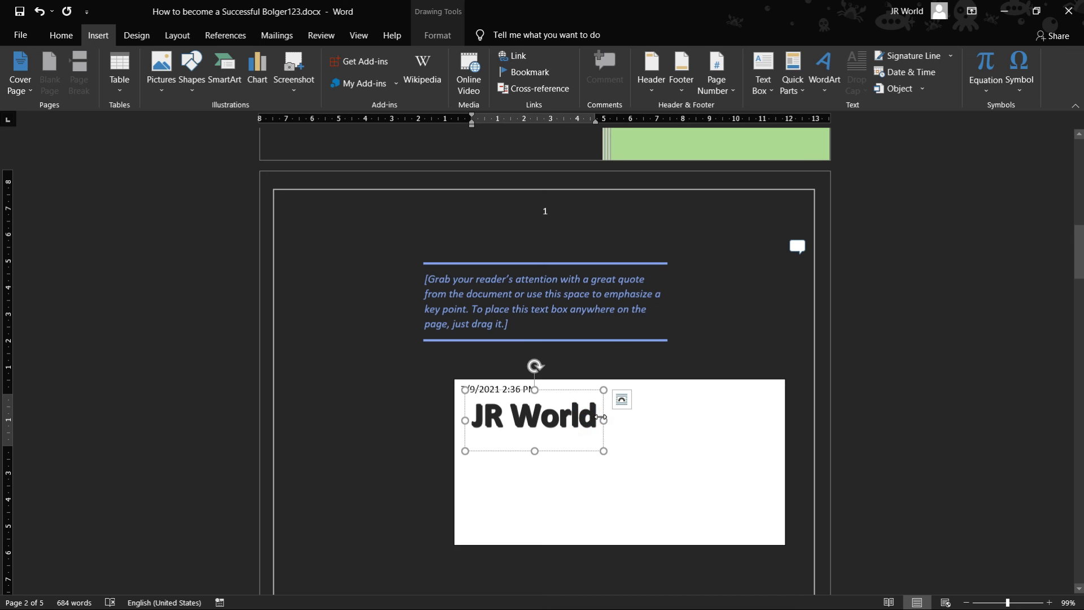
click(619, 433)
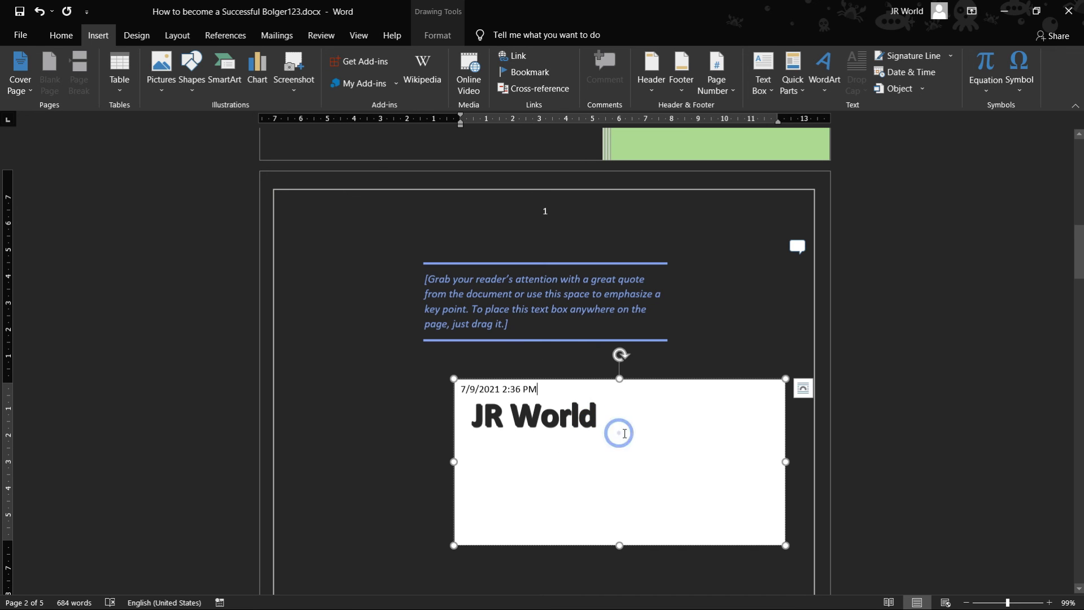
Step: Browse the Built-In and Office.com equations in the Equation gallery
click(986, 84)
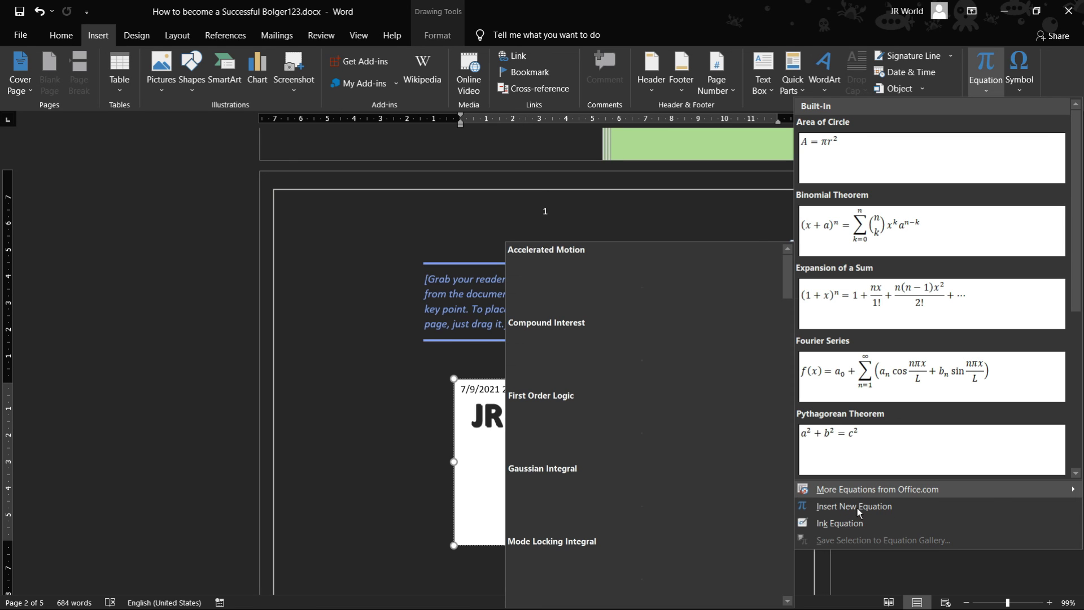
mouse_move(877, 489)
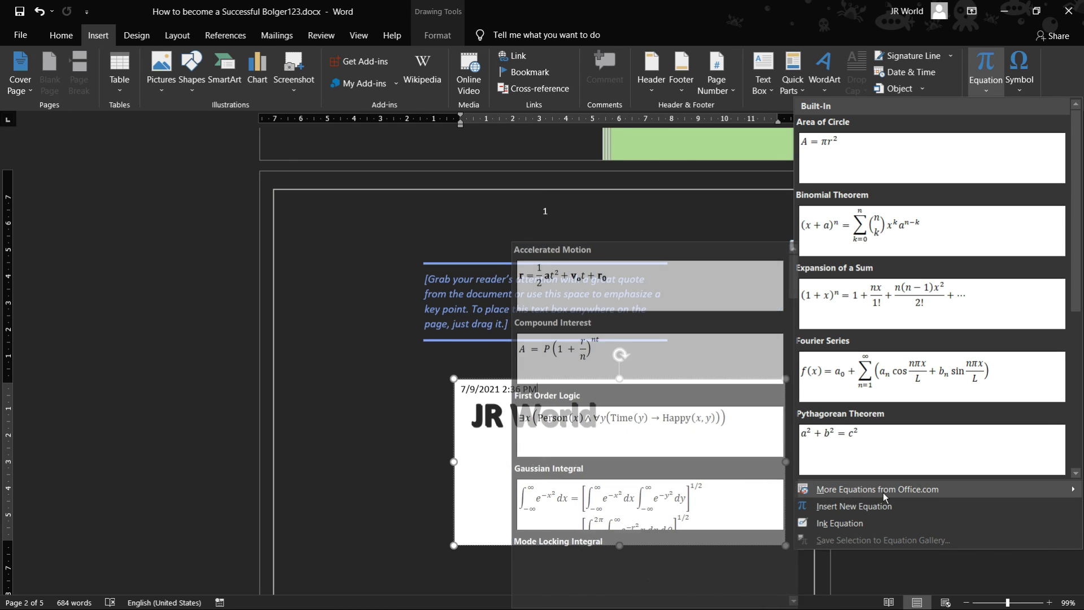
scroll(705, 355, down, 5)
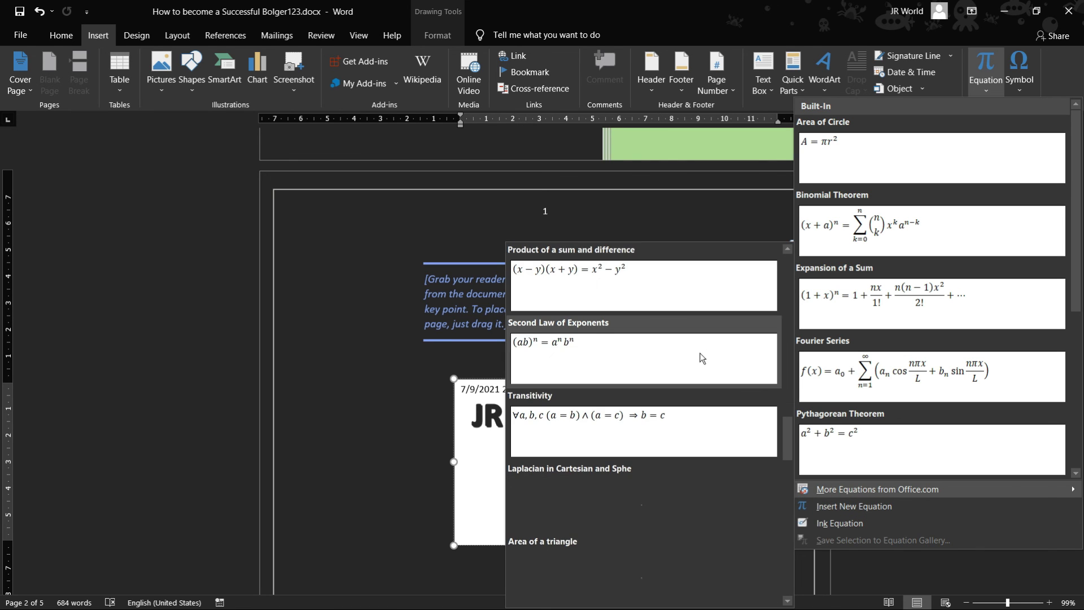
scroll(589, 355, down, 5)
scroll(589, 357, down, 3)
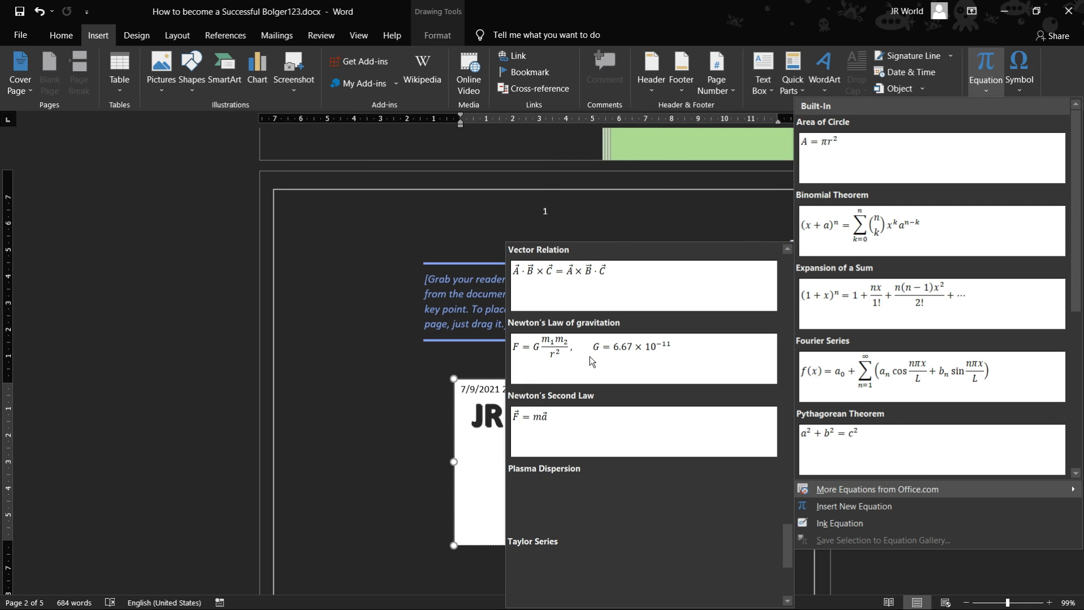
scroll(572, 422, down, 3)
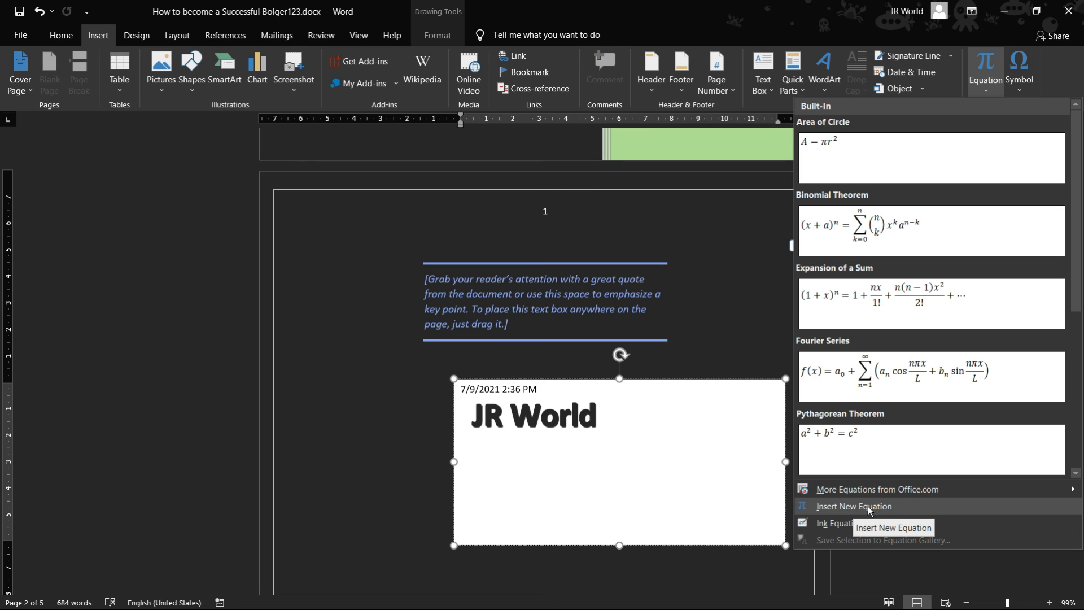
Step: Handwrite a² + b² as an ink equation and insert it after the date
click(821, 521)
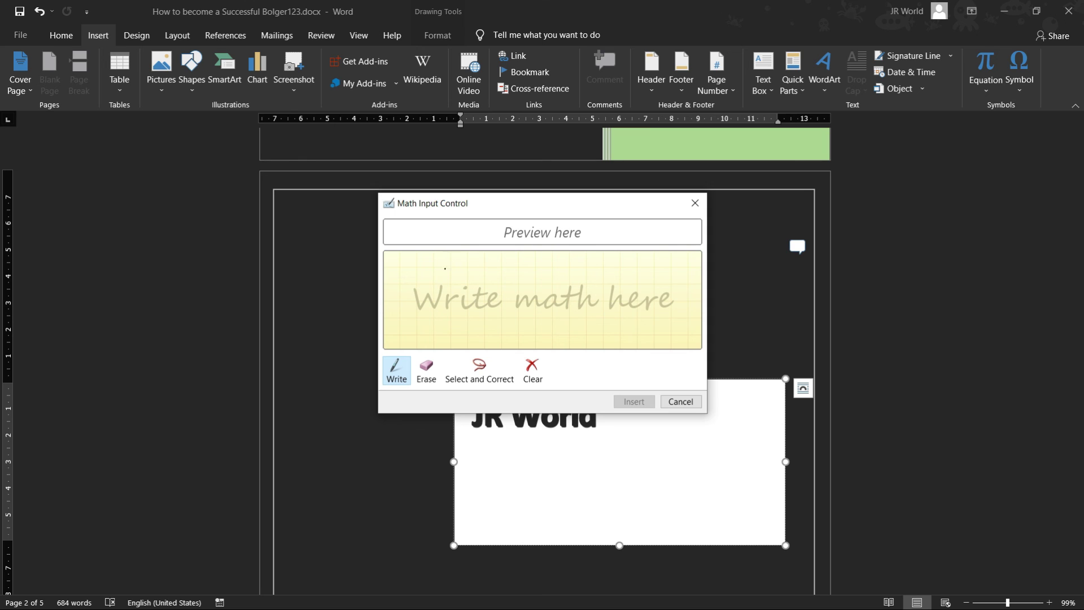
mouse_move(450, 284)
mouse_down()
mouse_move(443, 316)
mouse_move(470, 308)
mouse_up()
mouse_move(444, 261)
mouse_down()
mouse_move(460, 288)
mouse_move(536, 302)
mouse_move(516, 317)
mouse_up()
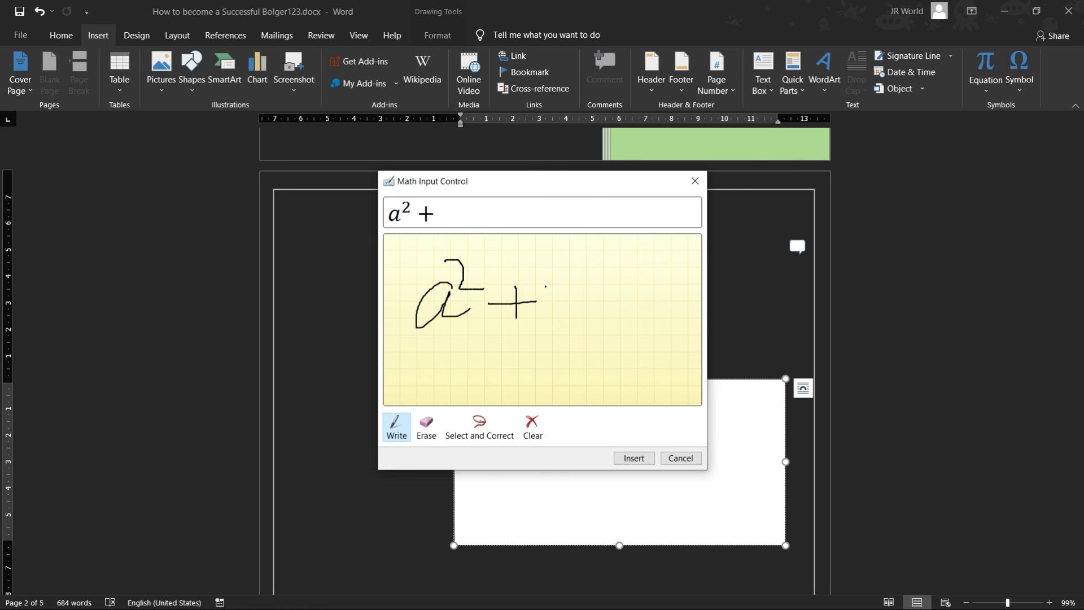
drag(548, 280, 551, 332)
drag(548, 258, 595, 280)
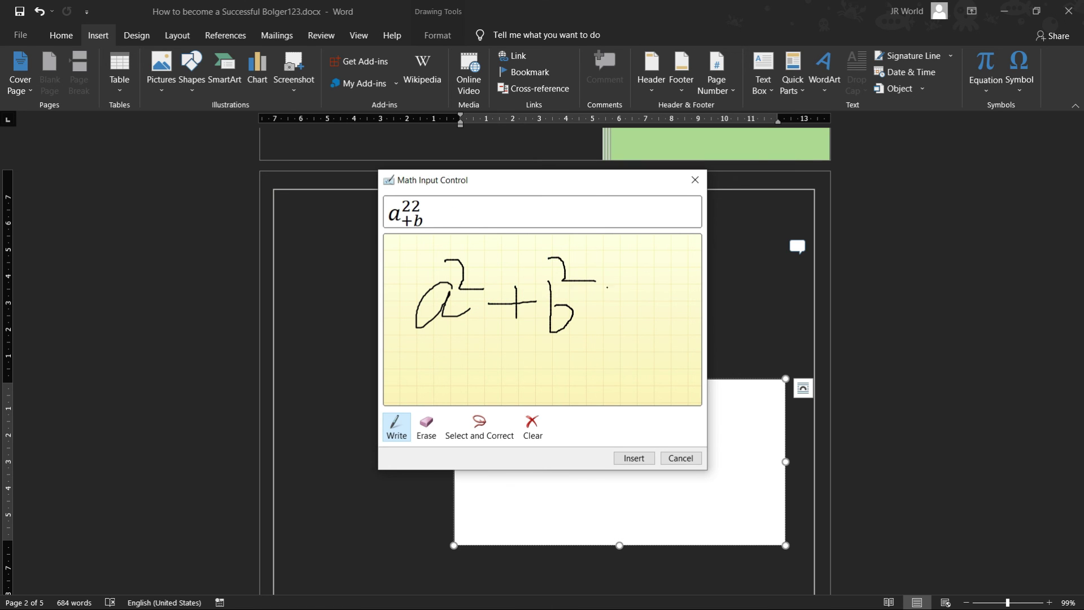
click(632, 458)
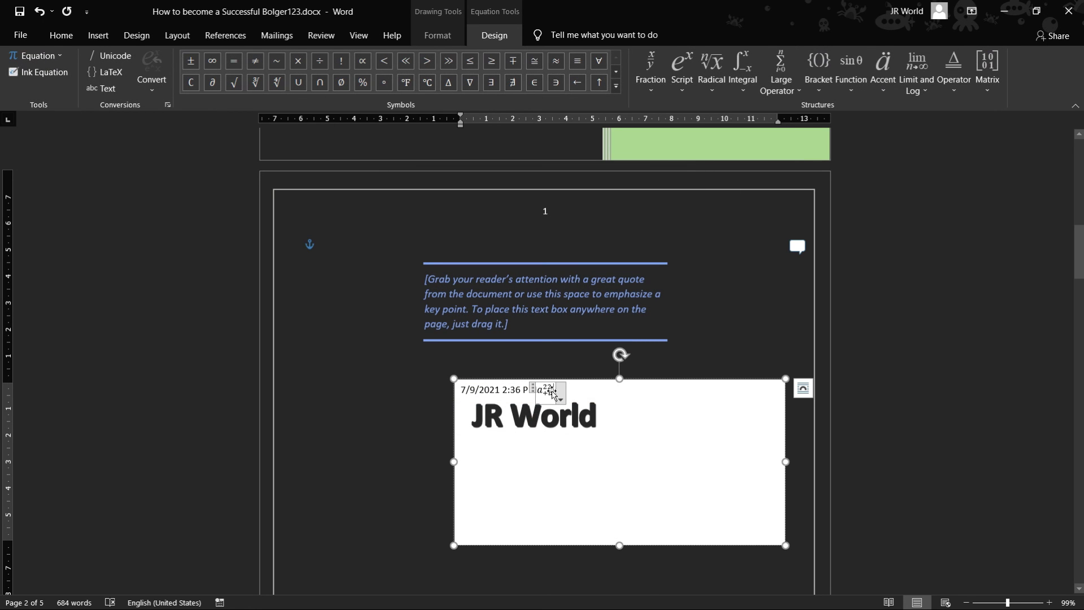
Step: Select the inserted equation and grow its font size up to 80
click(532, 389)
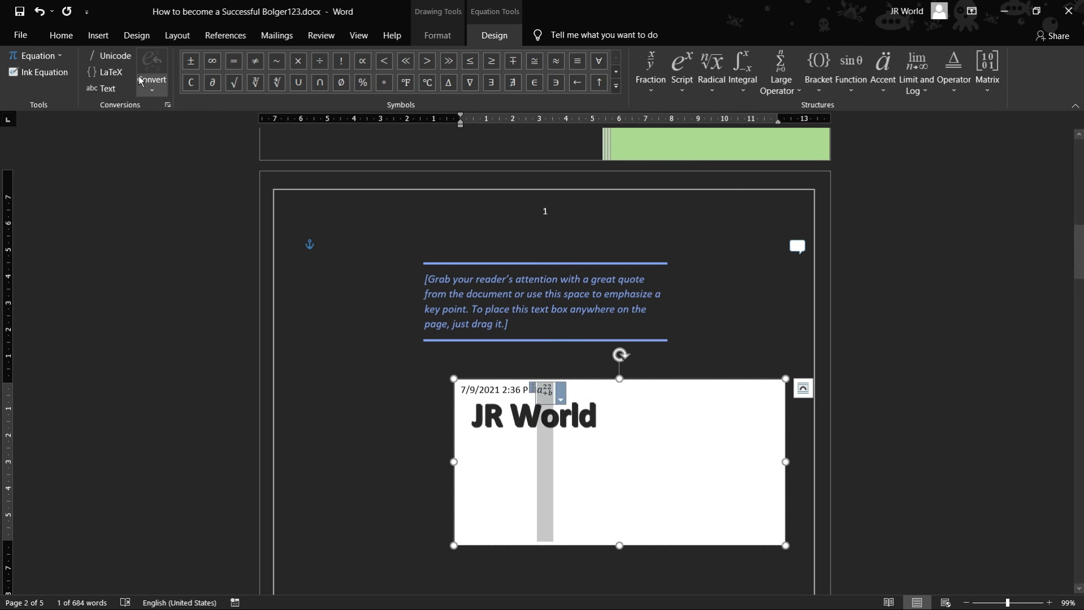
click(56, 35)
click(241, 63)
click(241, 63)
click(241, 63)
click(241, 64)
click(241, 63)
click(241, 63)
click(241, 63)
click(241, 63)
click(241, 63)
click(241, 64)
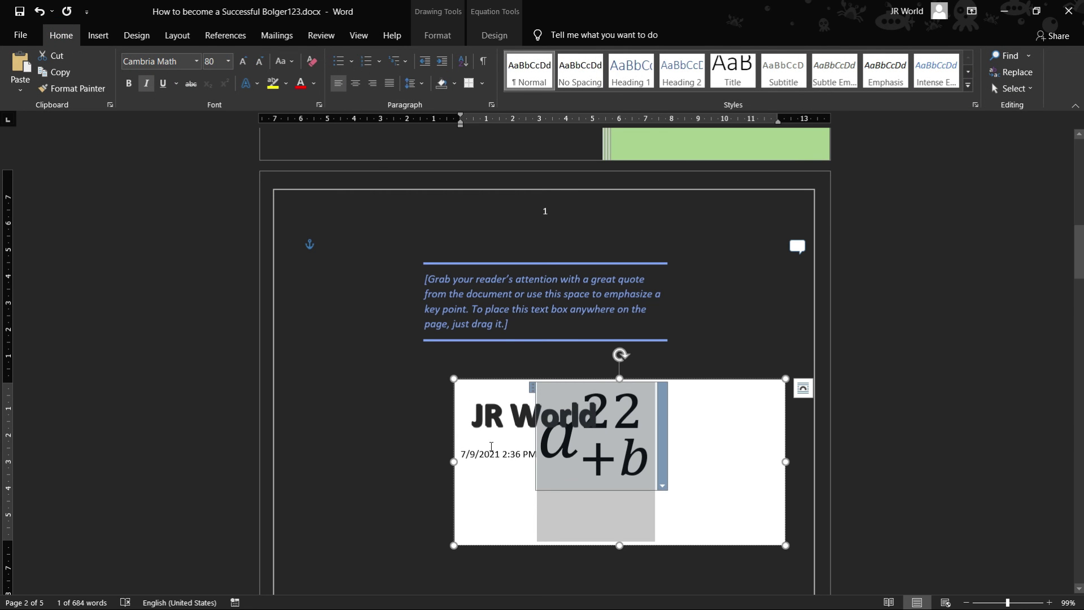
Step: Delete the misrecognised equation, leaving only the date and JR World
double_click(624, 406)
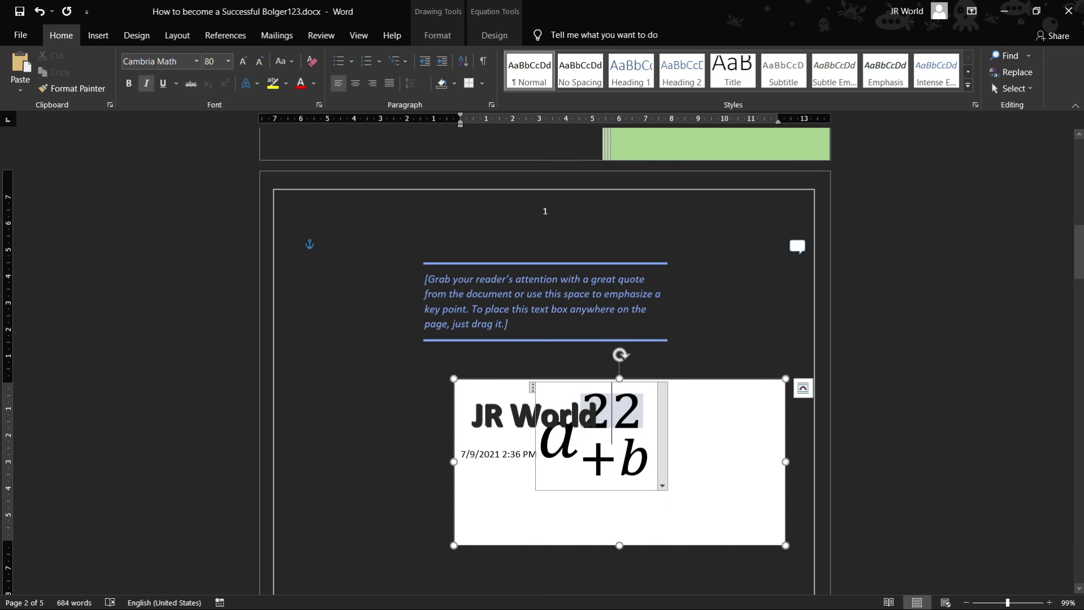
key(BackSpace)
key(BackSpace)
click(589, 462)
key(BackSpace)
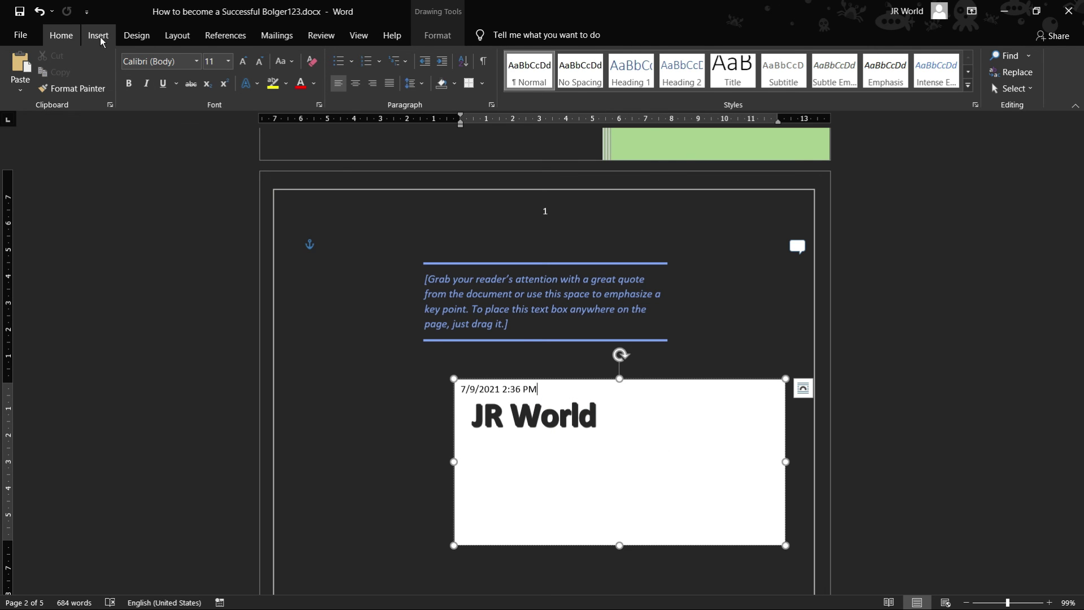
click(98, 35)
Step: Insert the built-in Pythagorean Theorem equation a² + b² = c² after the date stamp
click(986, 84)
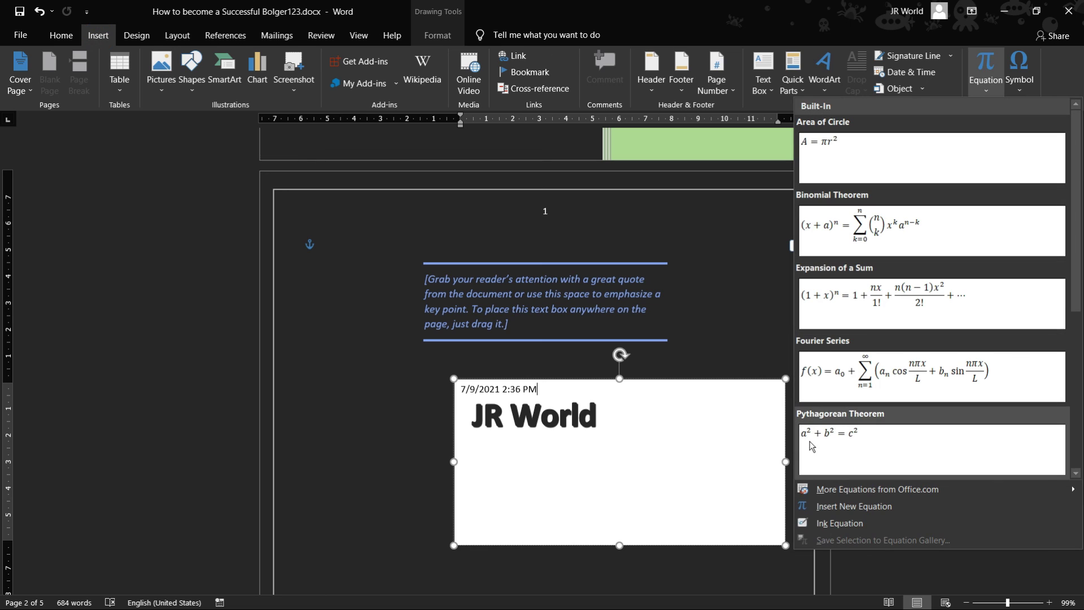
click(863, 439)
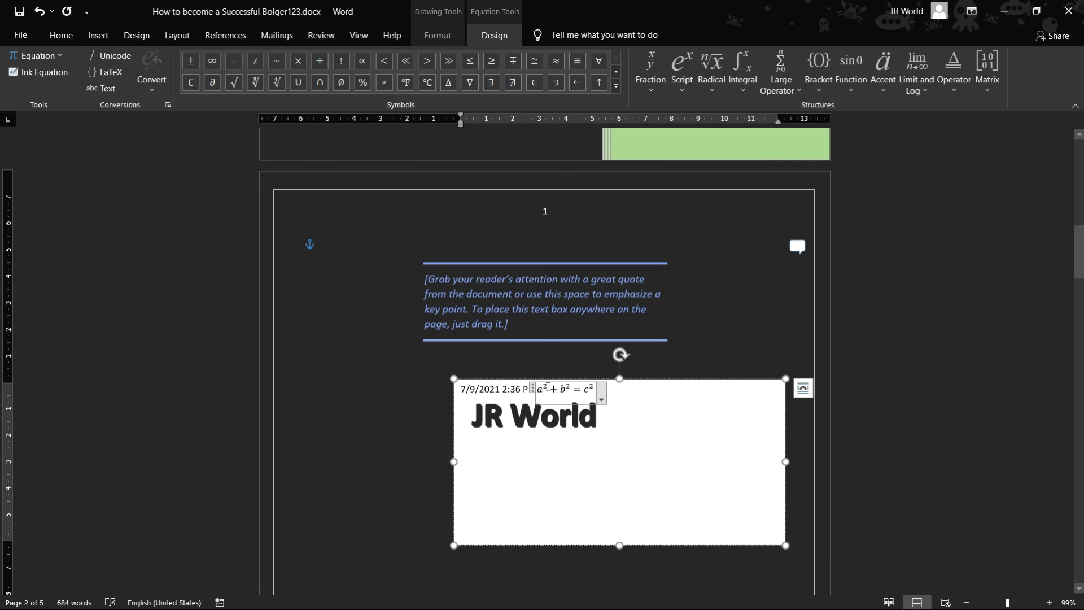
click(582, 394)
Step: Place the cursor after c² and review the equation's display options without changing them
click(583, 390)
click(588, 385)
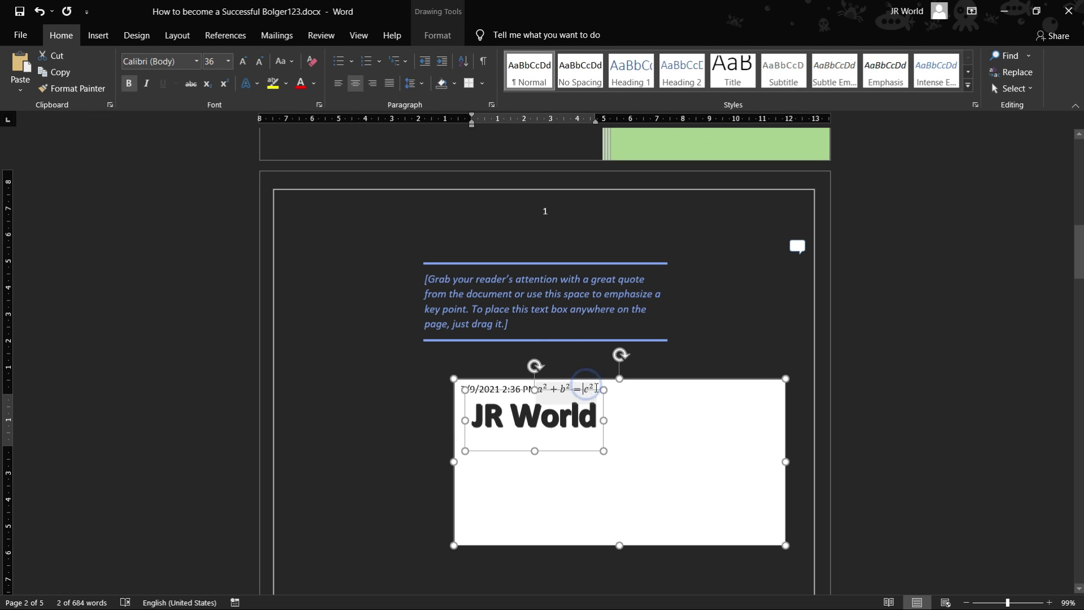
click(583, 387)
click(464, 455)
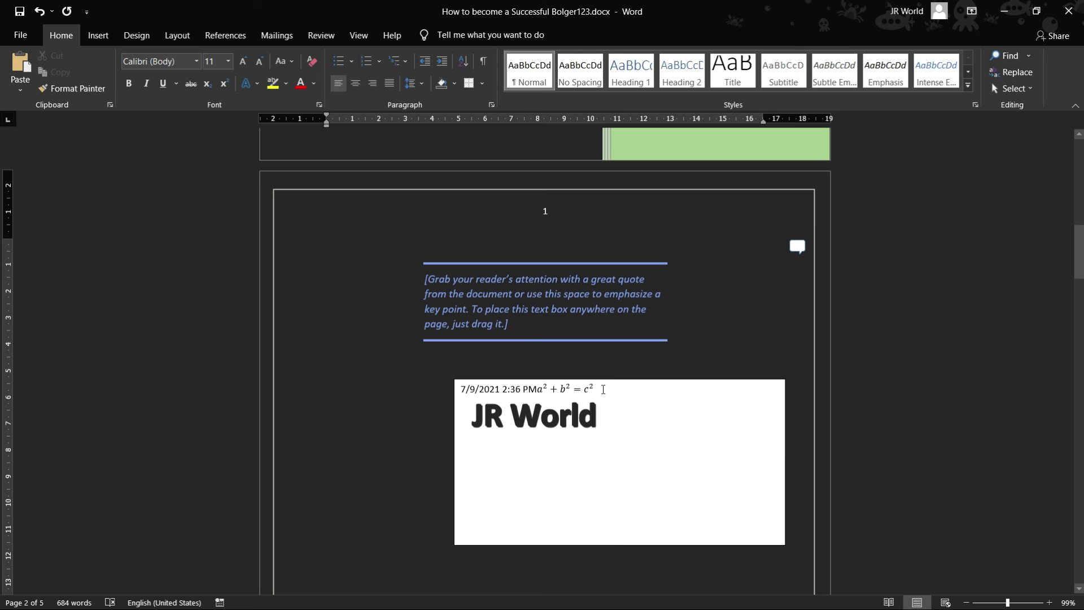
click(598, 389)
click(599, 395)
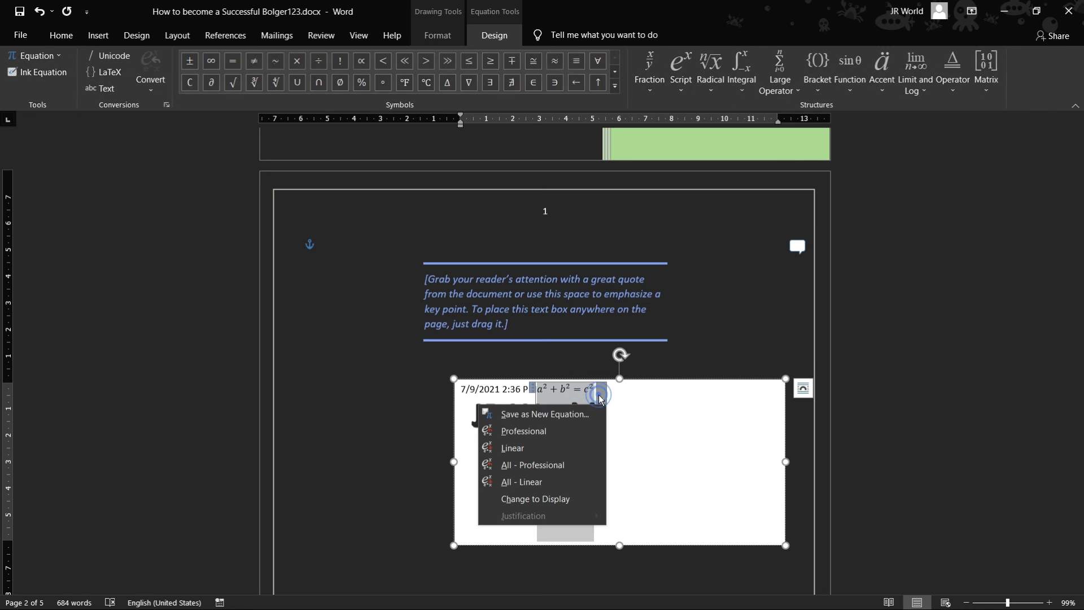
click(601, 389)
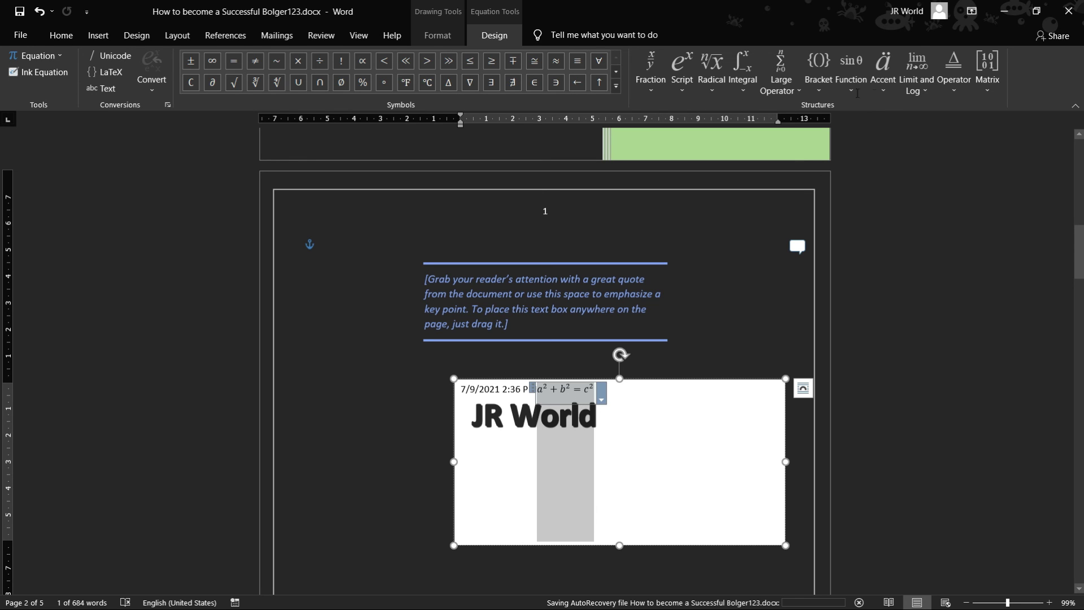
Step: Add an Ohm sign (Ω) after the JR World WordArt
click(137, 35)
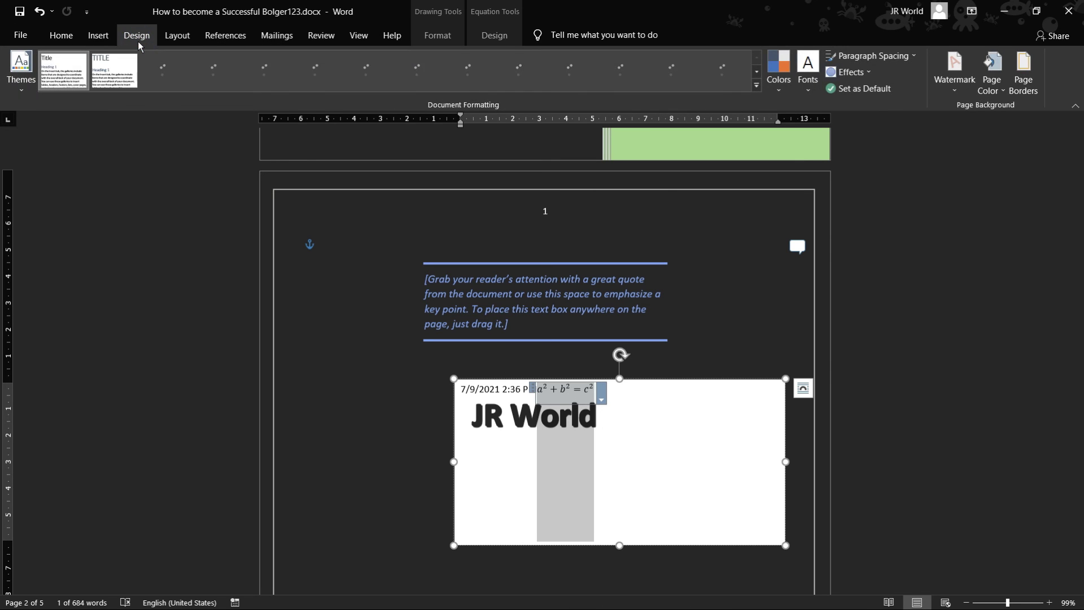
click(98, 36)
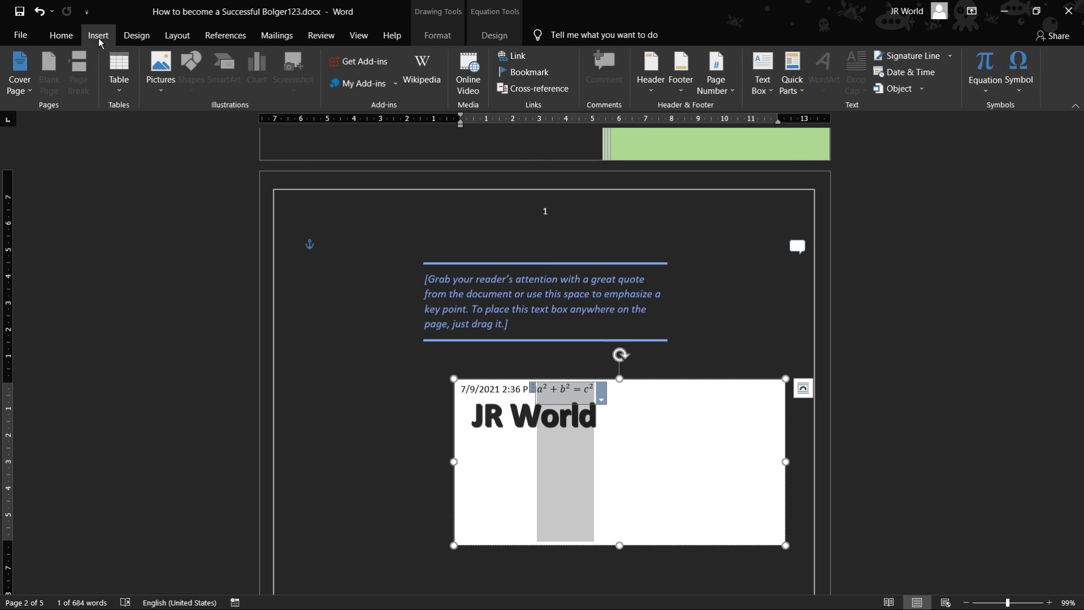
click(1021, 87)
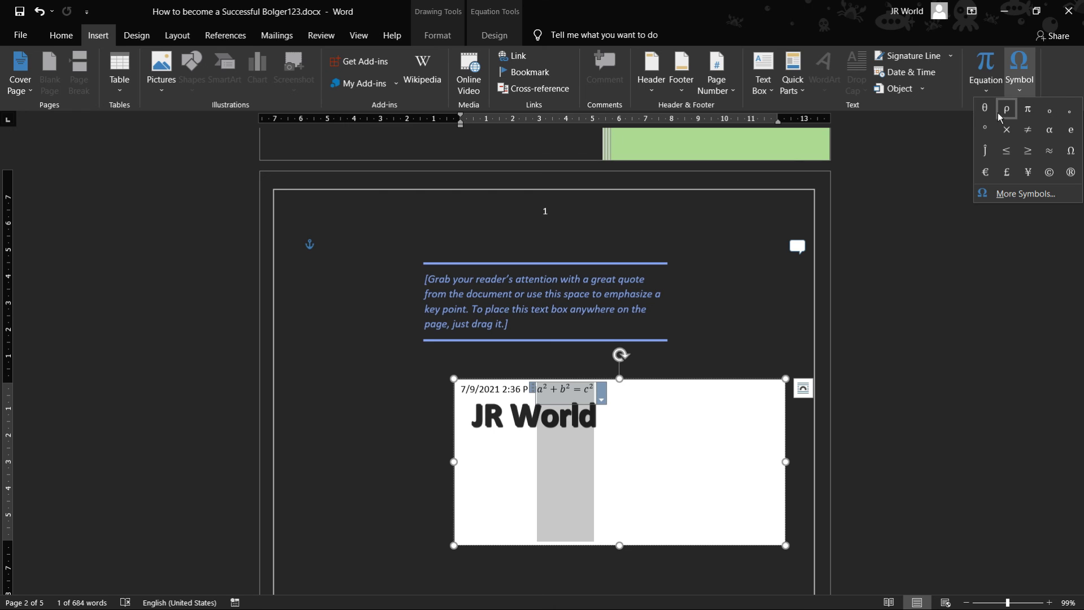
click(672, 438)
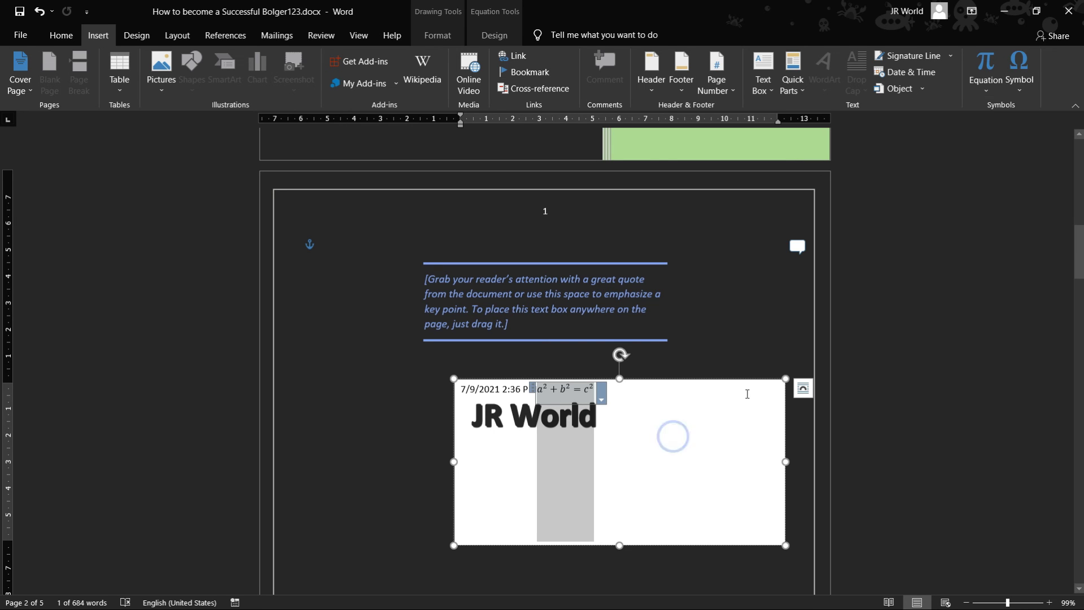
click(599, 443)
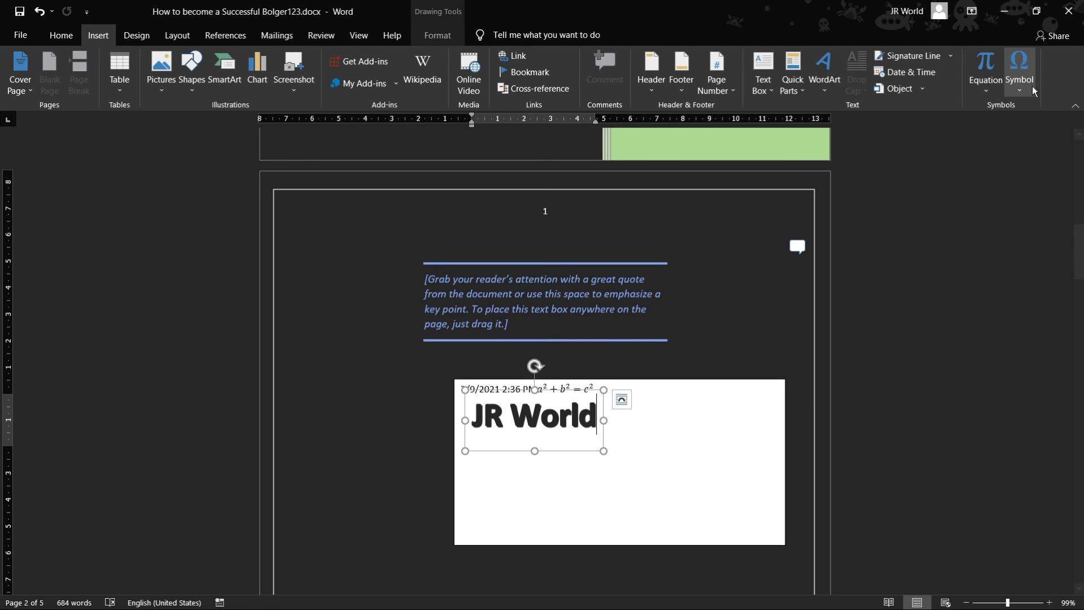
click(1019, 79)
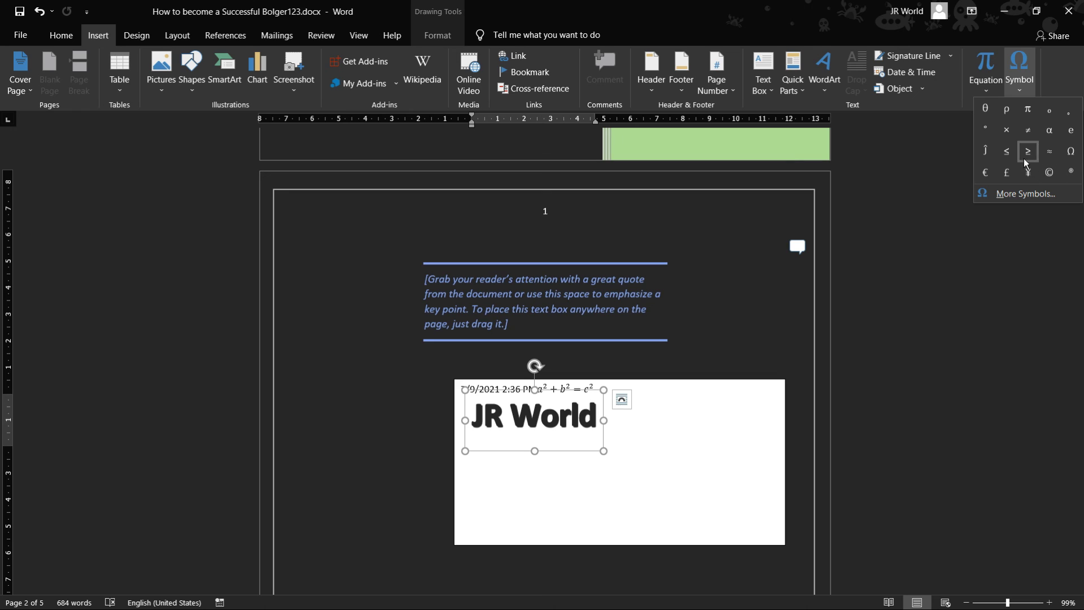
click(1070, 151)
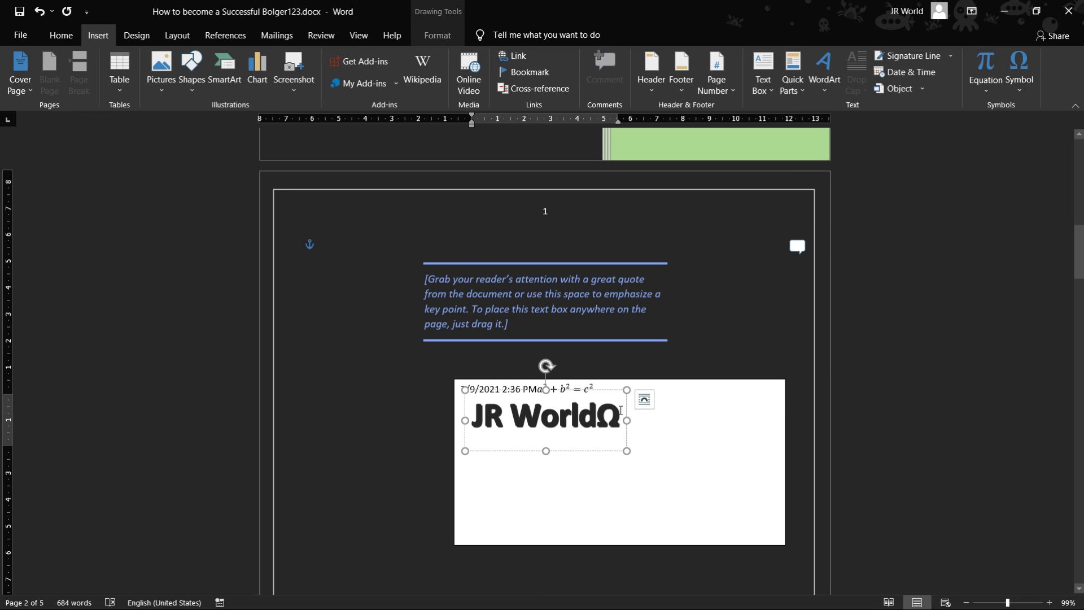
Step: Add a euro sign (€) right after the c² of the equation
click(653, 438)
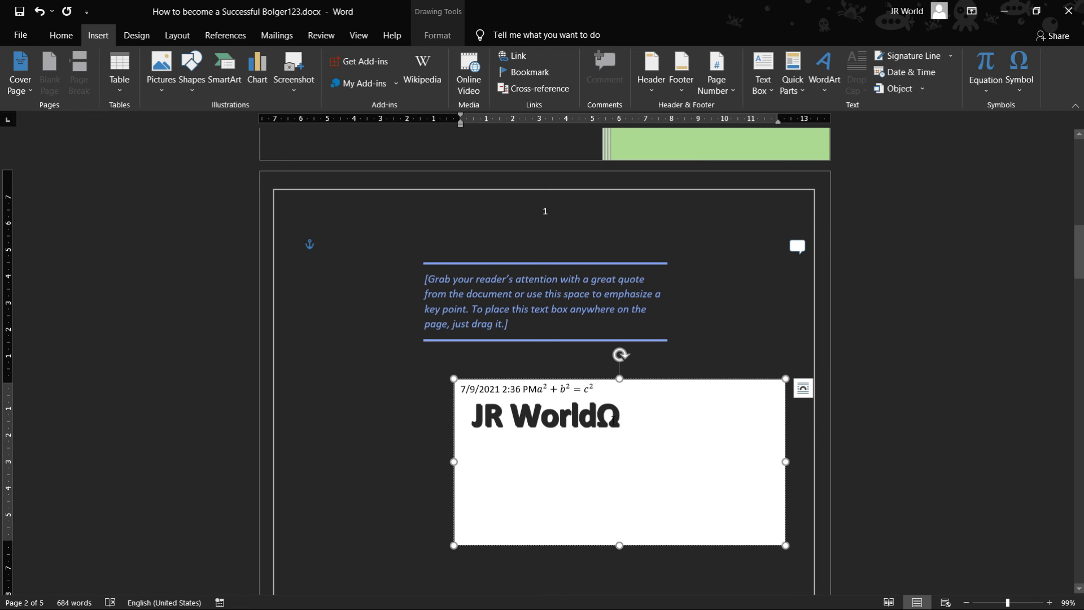
click(1015, 85)
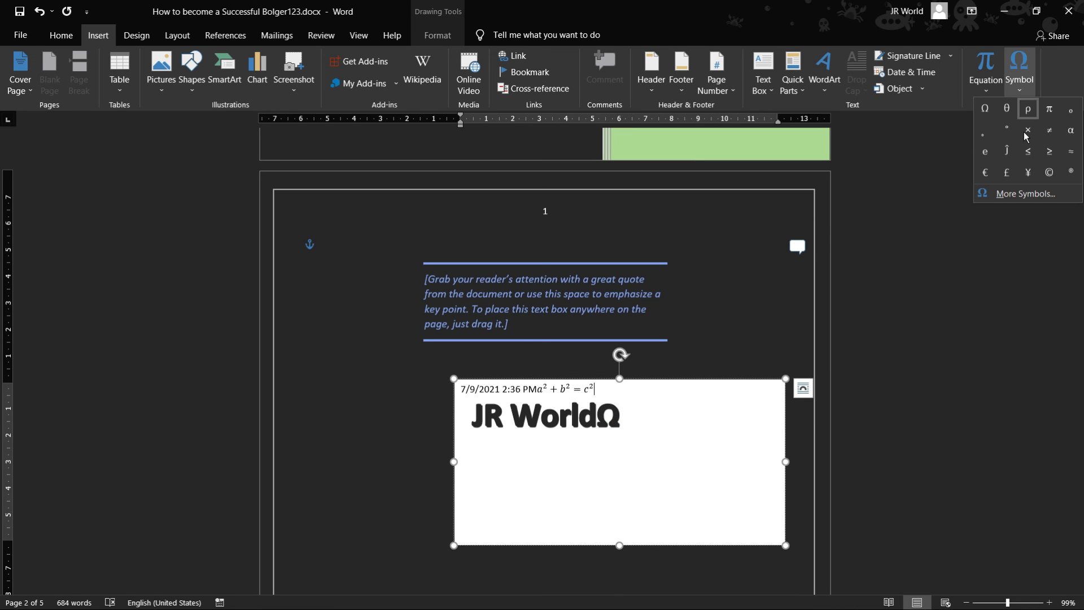
click(992, 178)
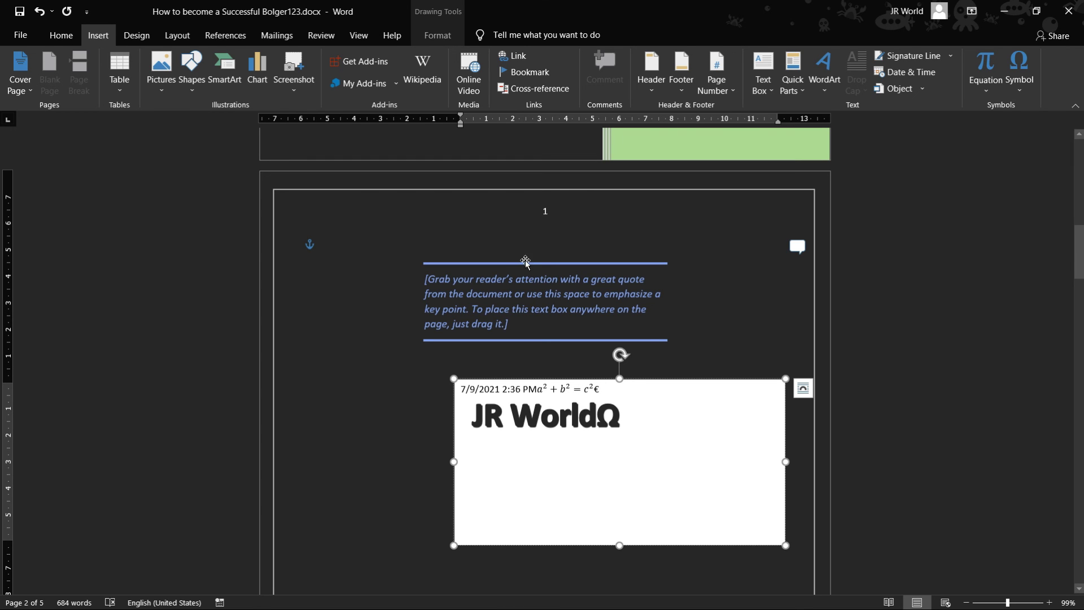
Step: Scroll back up to the cover page and show the Design tab's theme and formatting choices
scroll(522, 265, up, 5)
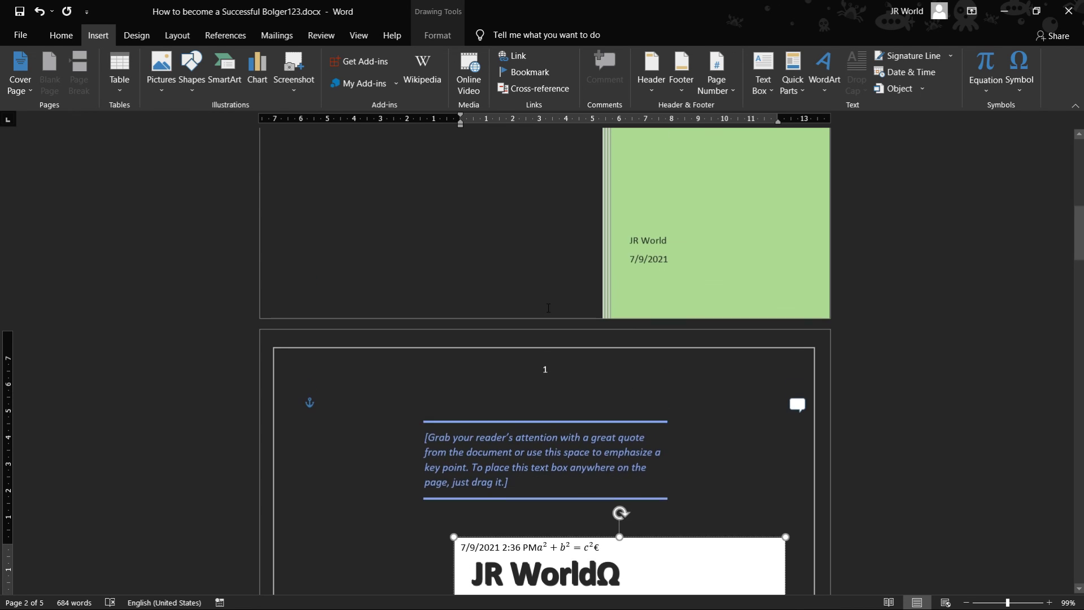
scroll(536, 288, up, 5)
scroll(545, 308, up, 4)
scroll(545, 307, up, 4)
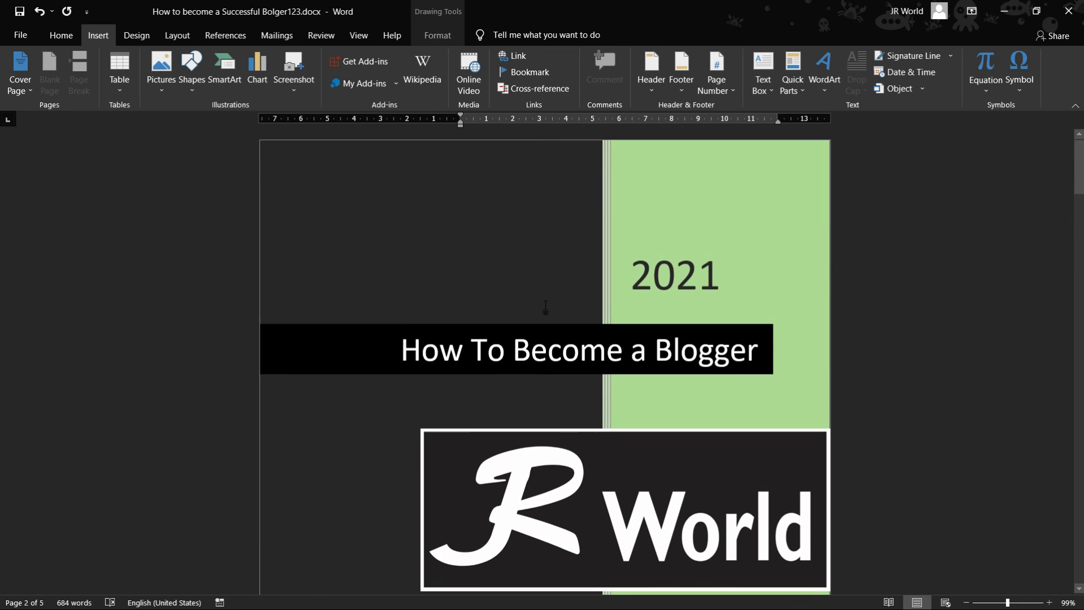
click(136, 37)
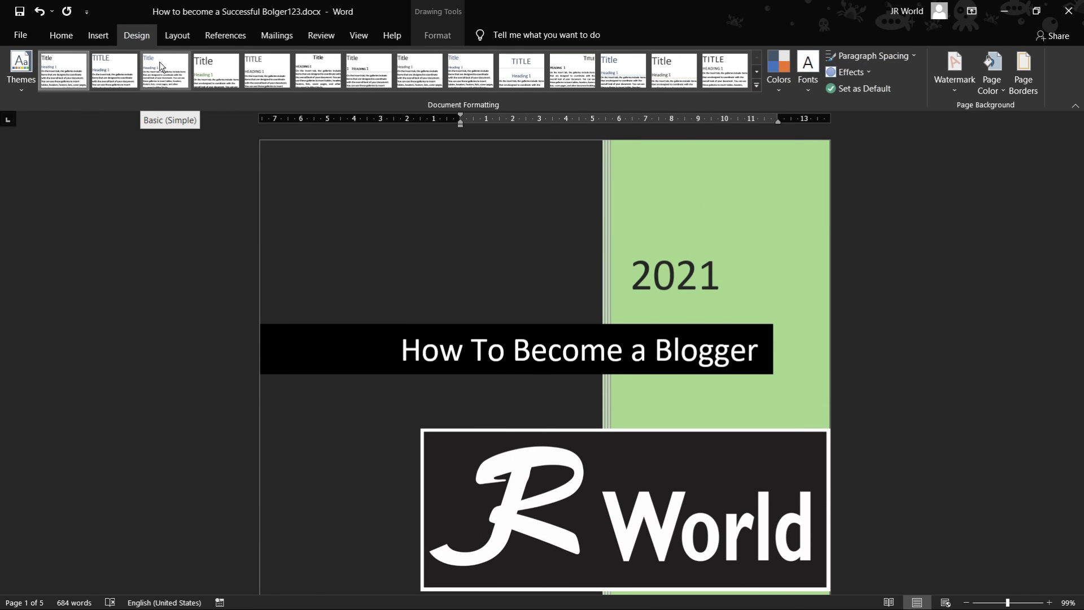